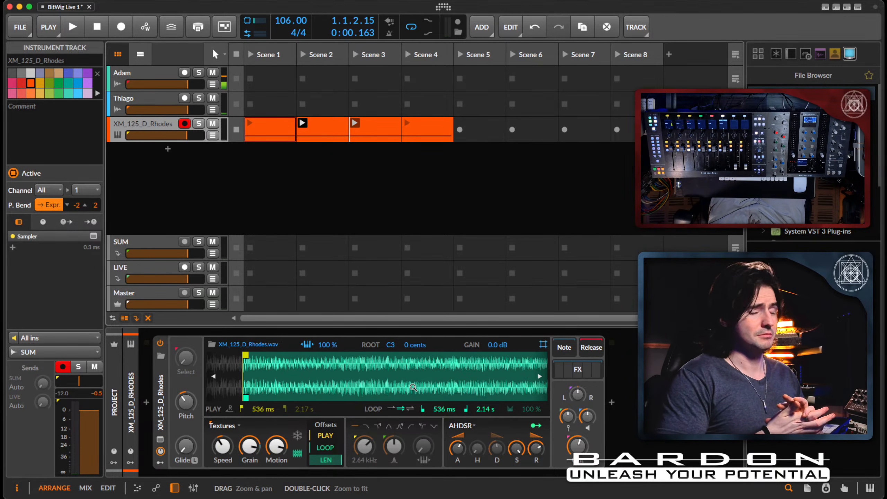
# - Play the launcher clips and inspect the Muteomatic plug-in window on the second audio track before stopping playback
pyautogui.press('space')
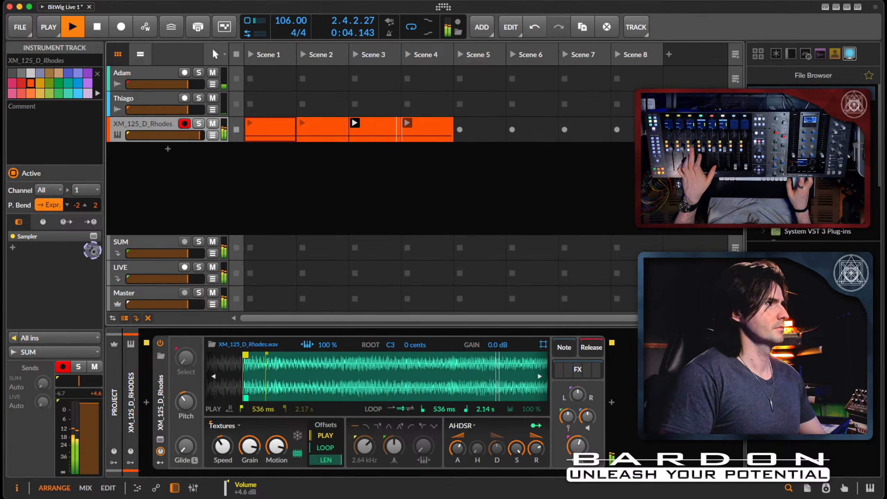
pyautogui.click(158, 102)
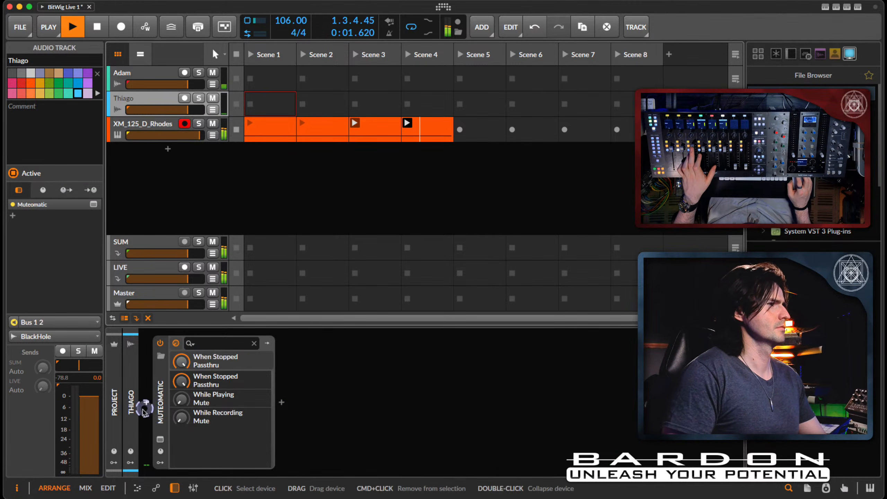
pyautogui.click(161, 384)
pyautogui.click(161, 439)
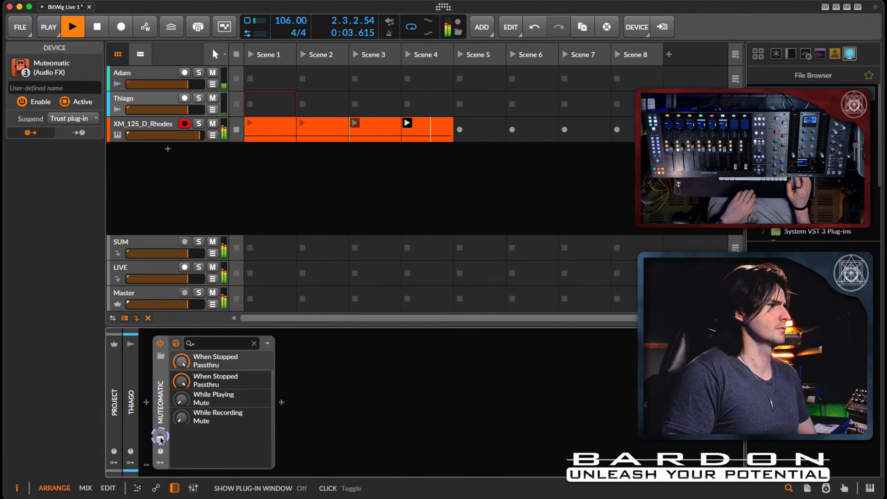
pyautogui.click(380, 142)
pyautogui.click(204, 192)
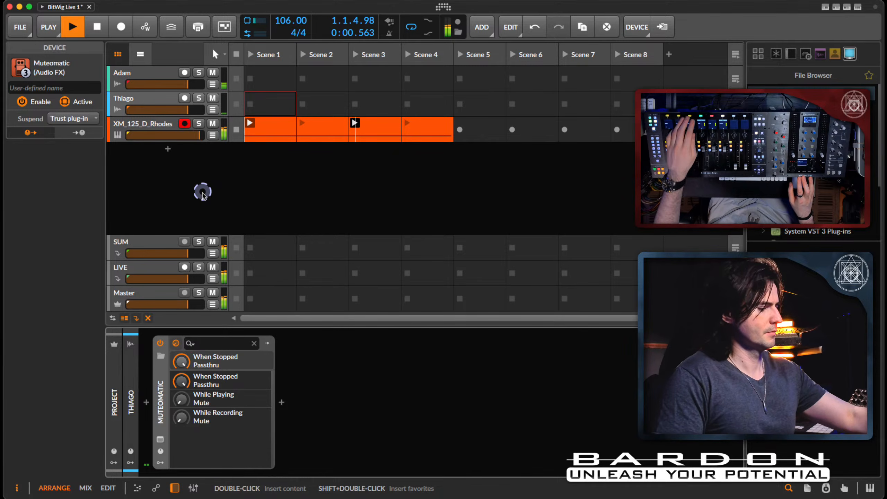
pyautogui.press('space')
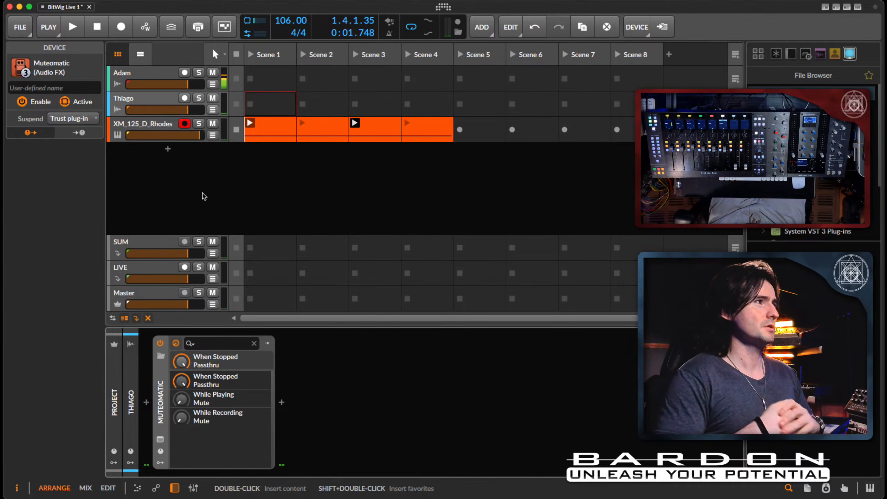
# - Disarm recording on the XM_125_D_Rhodes track and select its Scene 1 clip
pyautogui.click(168, 125)
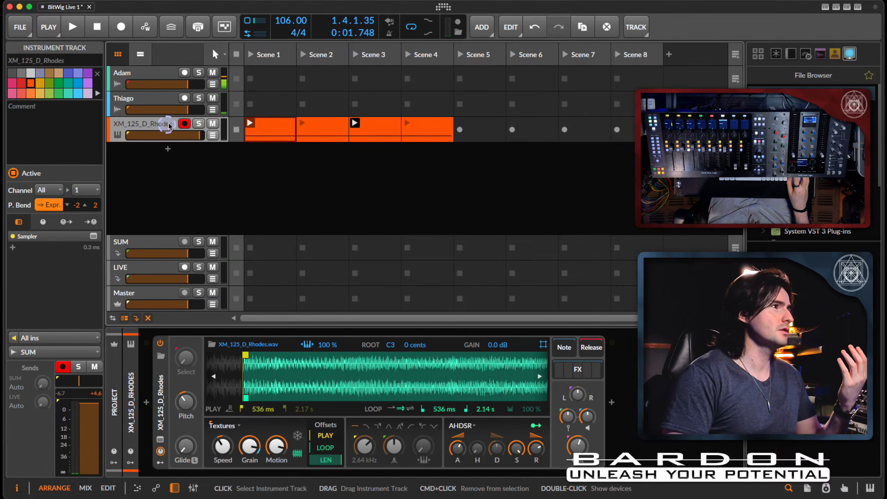
pyautogui.click(182, 125)
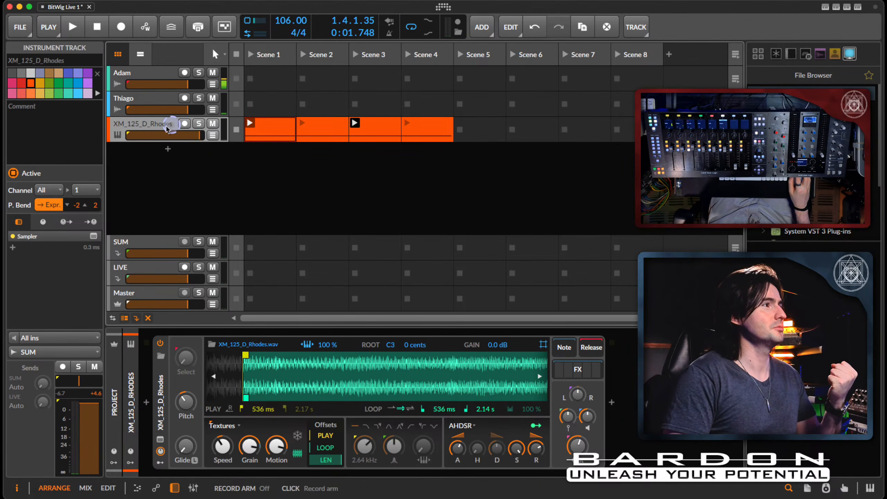
pyautogui.click(278, 132)
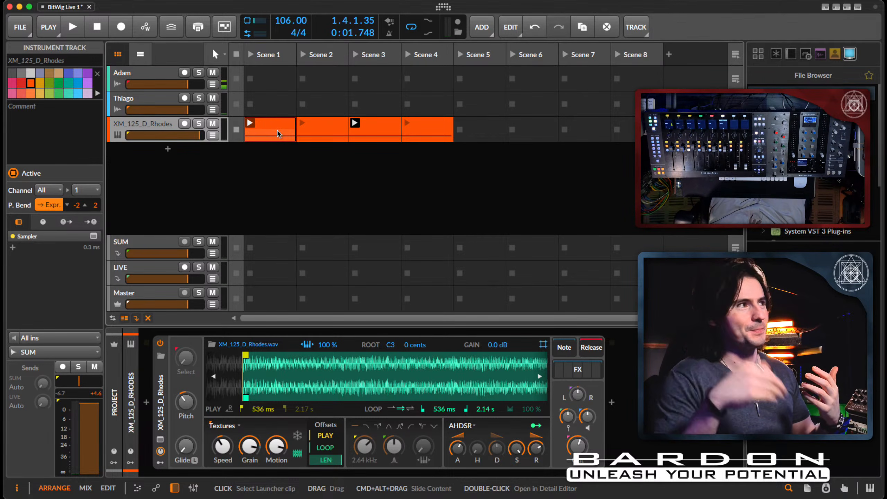
pyautogui.click(280, 127)
pyautogui.click(281, 127)
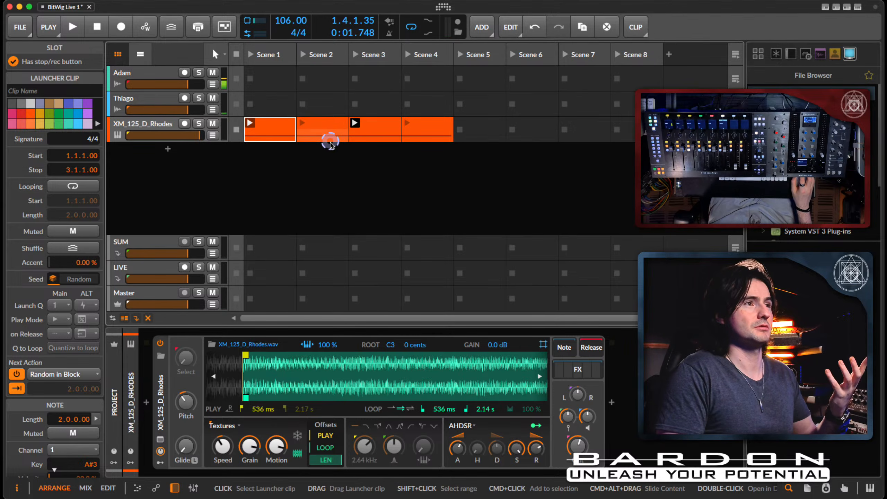
# - Show the arranger timeline alongside the clip launcher and hide it again
pyautogui.click(149, 55)
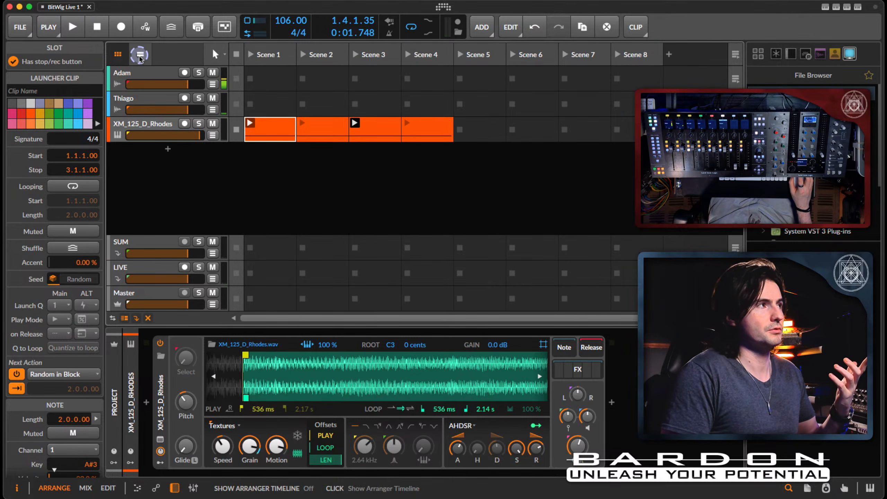
pyautogui.click(140, 55)
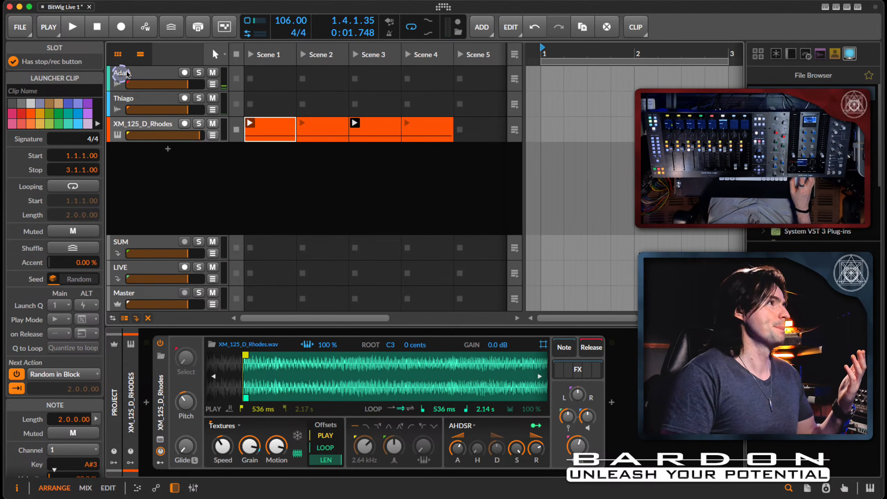
pyautogui.click(139, 56)
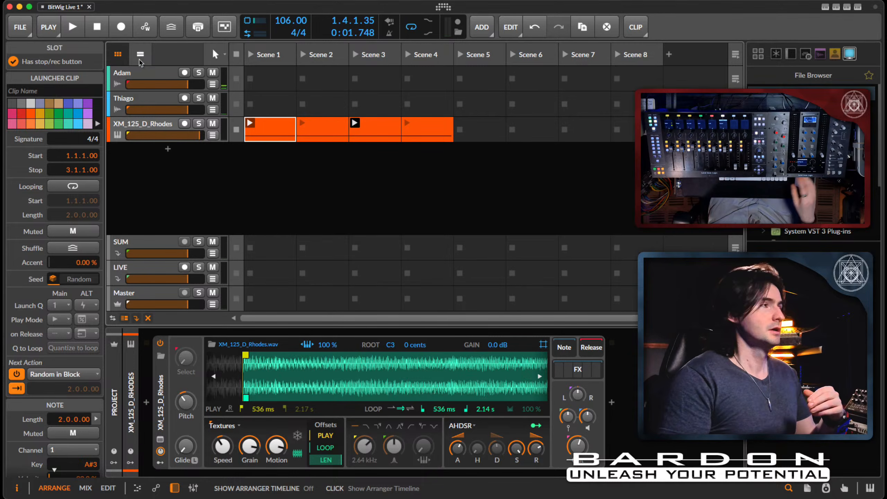
# - Examine the Next Action settings of the XM_125_D_Rhodes clips in Scene 4 and Scene 2
pyautogui.click(171, 136)
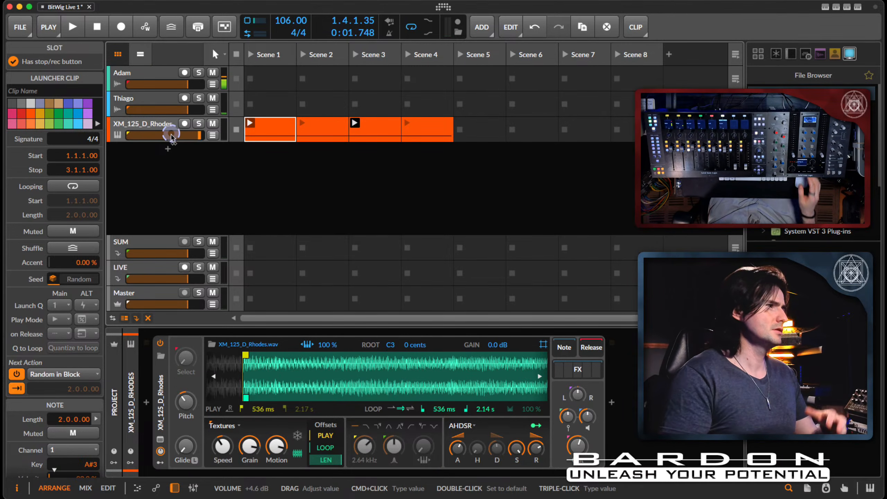
pyautogui.click(15, 371)
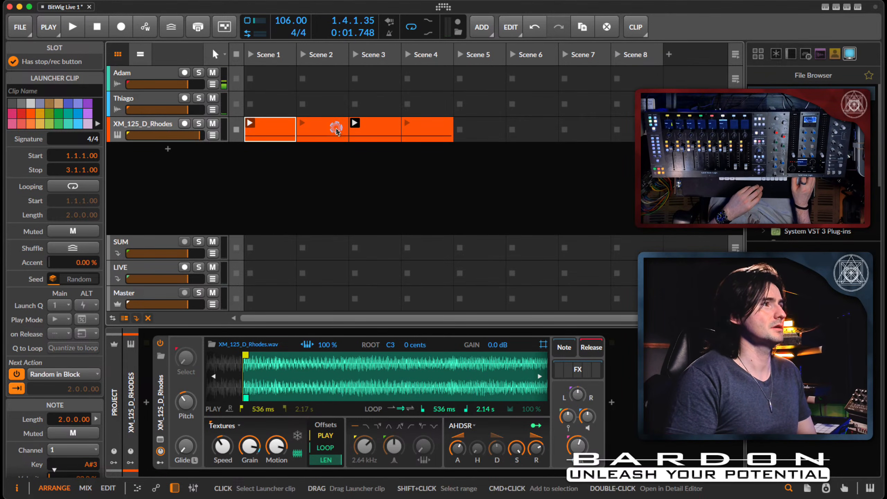
pyautogui.click(430, 134)
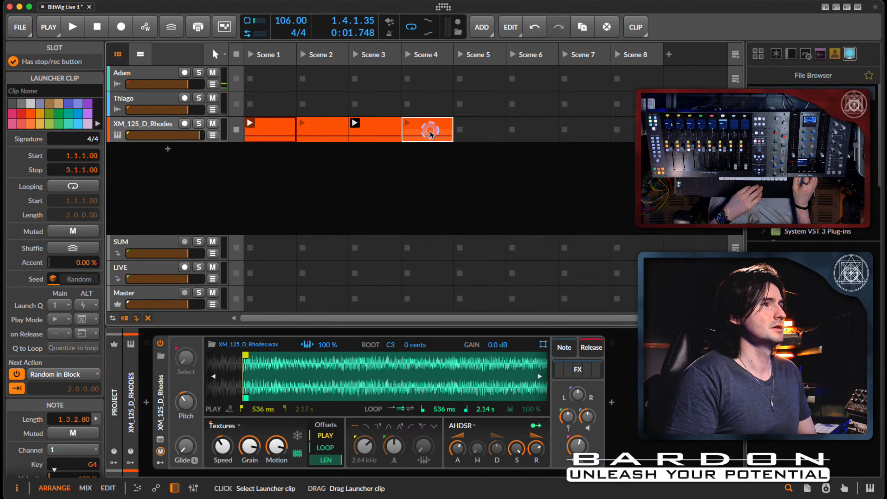
pyautogui.click(337, 133)
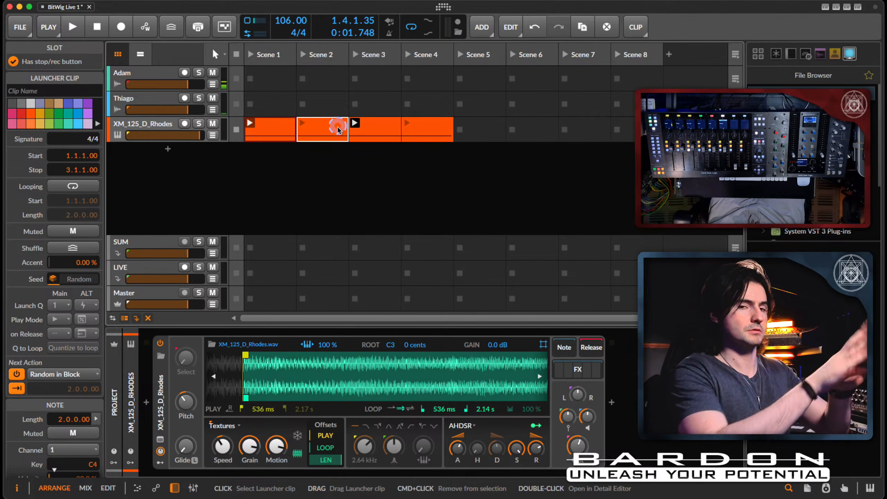
# - Create empty clips in the Scene 6 and Scene 7 slots of the XM_125_D_Rhodes track and delete both
pyautogui.doubleClick(531, 128)
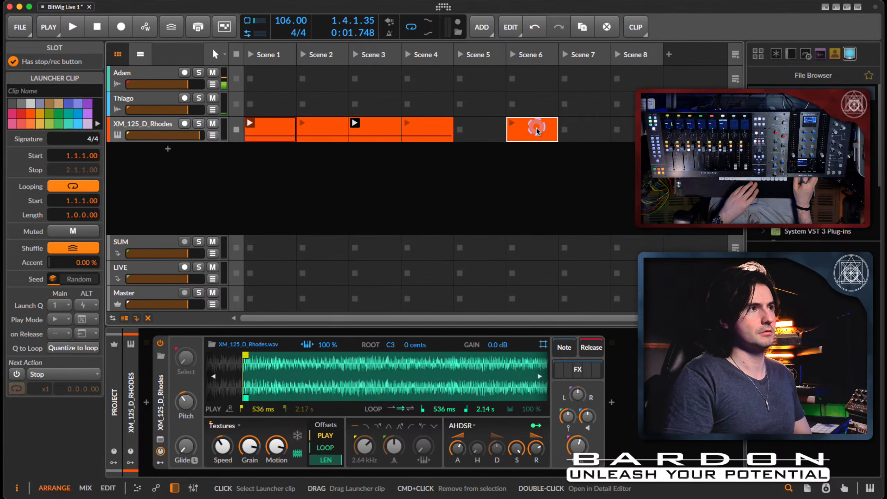
pyautogui.doubleClick(583, 130)
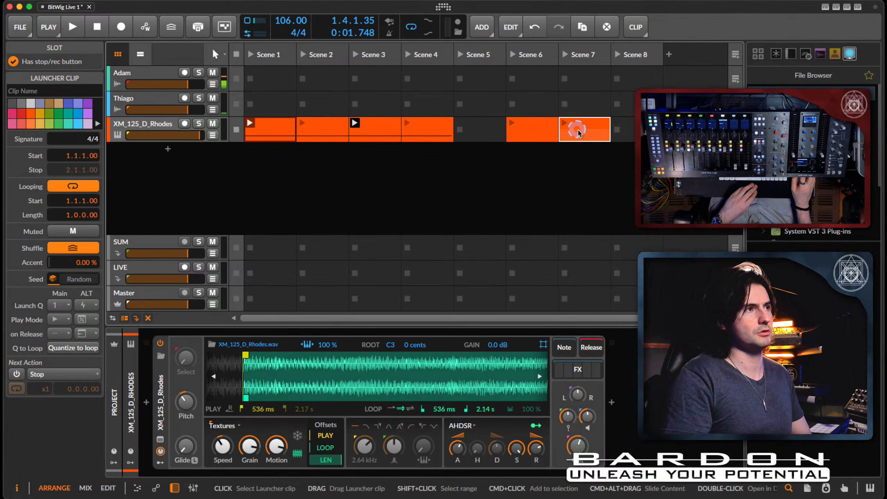
pyautogui.press('BackSpace')
pyautogui.click(556, 129)
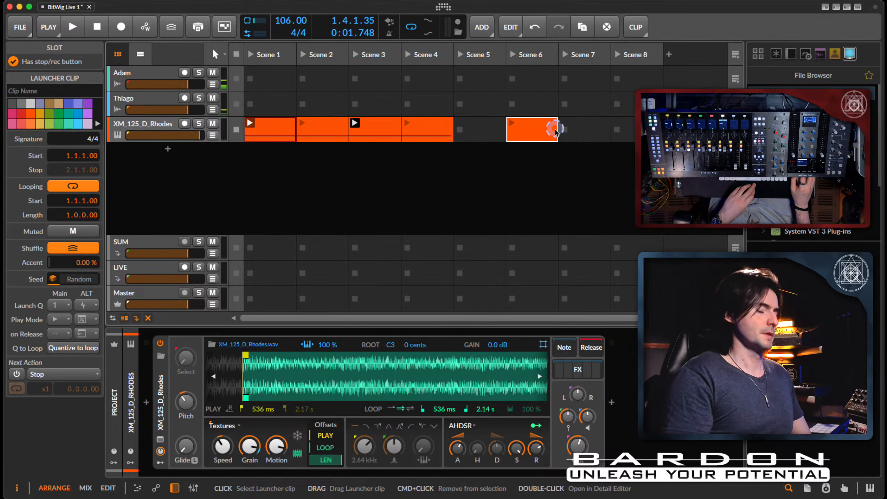
pyautogui.press('BackSpace')
# - Turn off Next Action for the four XM_125_D_Rhodes clips in Scenes 1 to 4, and reselect the Scene 1 clip
pyautogui.click(283, 129)
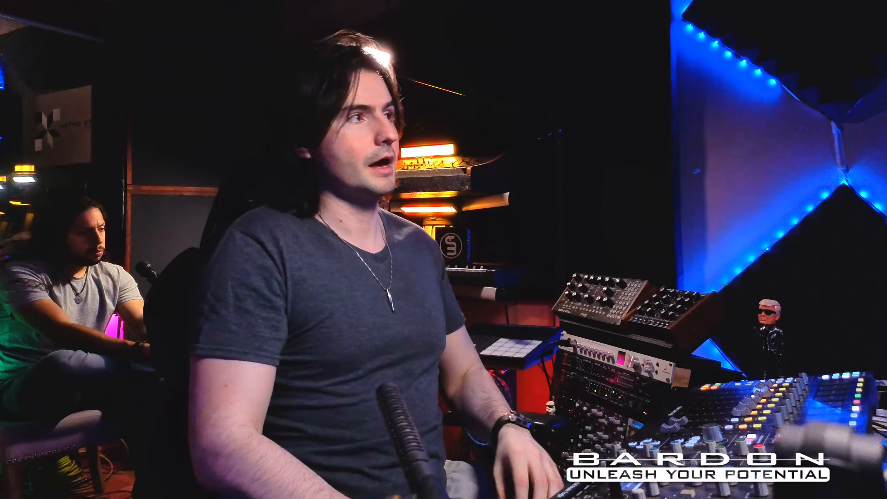
pyautogui.click(415, 129)
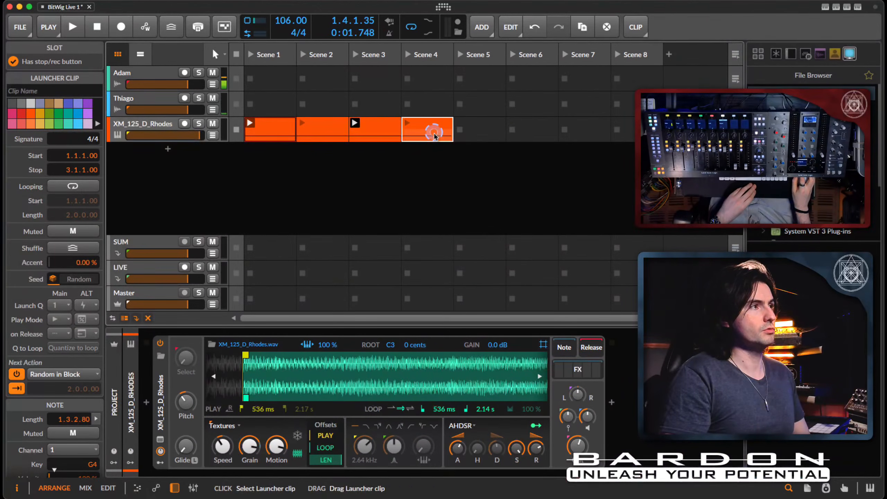
pyautogui.click(369, 130)
pyautogui.click(332, 135)
pyautogui.click(274, 133)
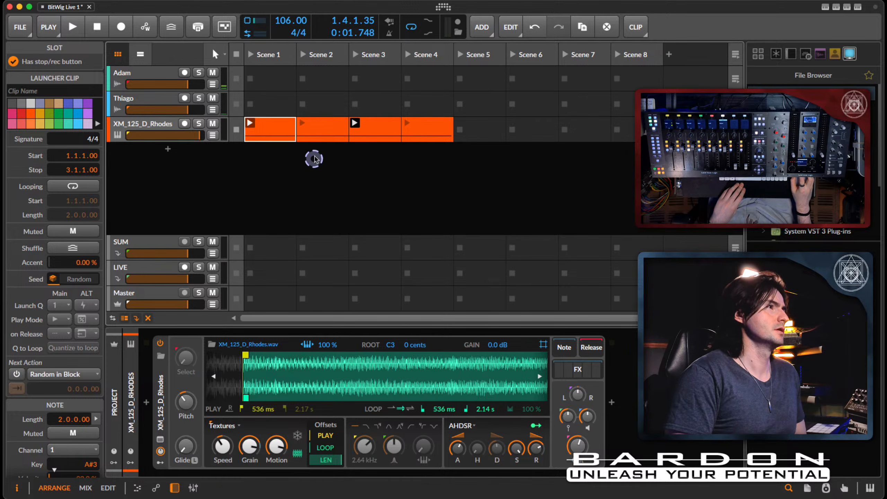
pyautogui.click(314, 138)
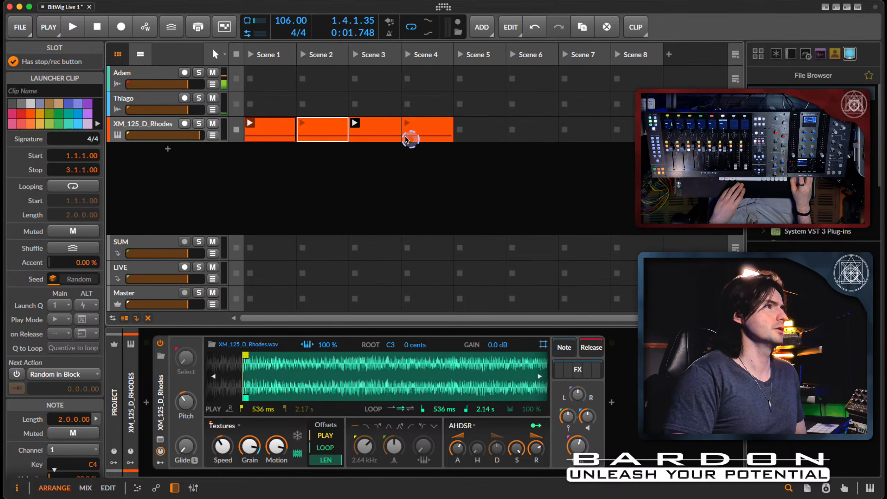
pyautogui.click(374, 131)
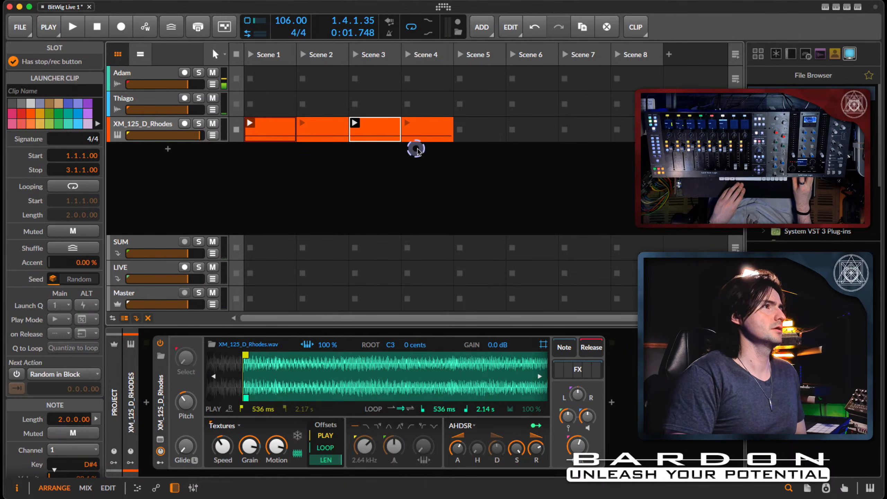
pyautogui.click(420, 137)
pyautogui.click(17, 374)
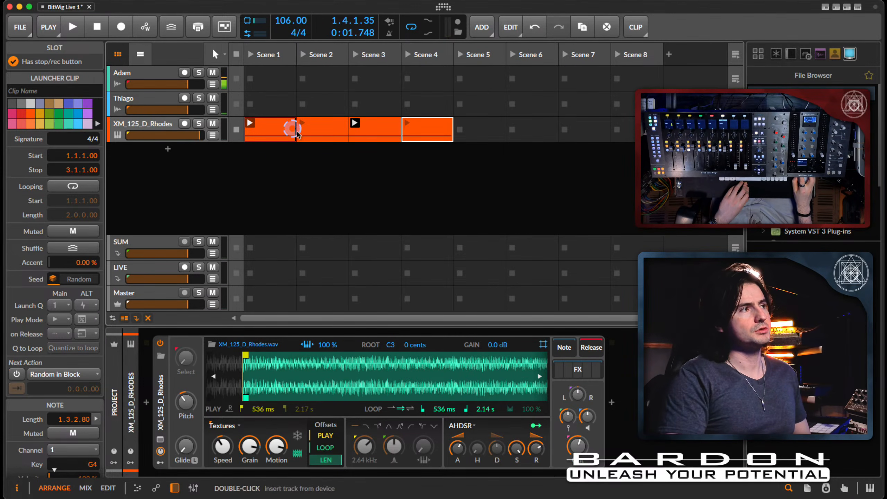
pyautogui.click(368, 134)
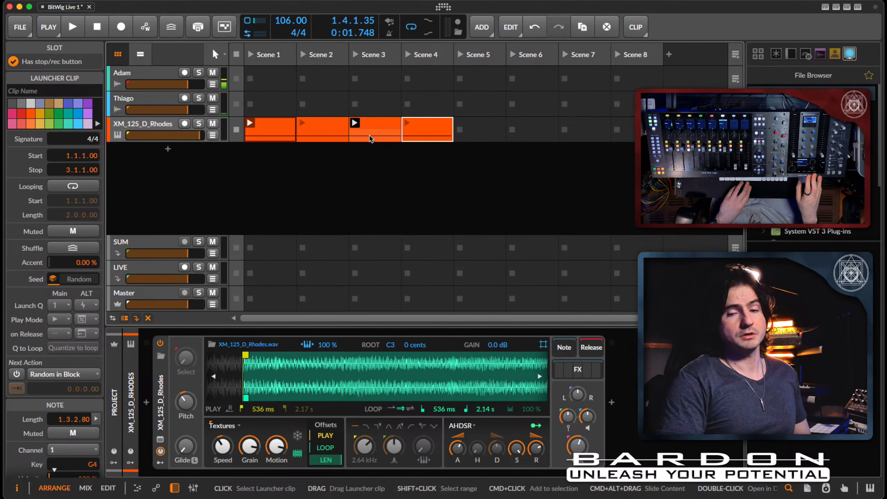
pyautogui.click(276, 132)
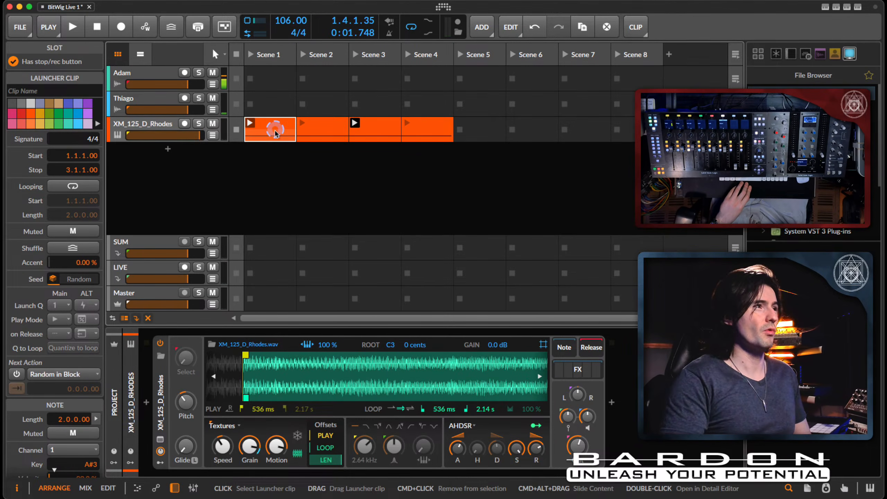
# - Add a new instrument track below XM_125_D_Rhodes and load the MEGA Sampler on it
pyautogui.click(260, 130)
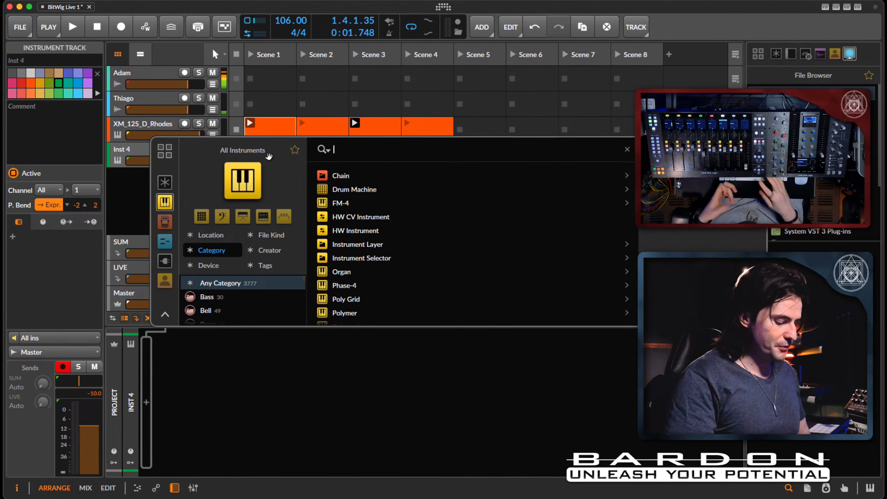
pyautogui.write('mega')
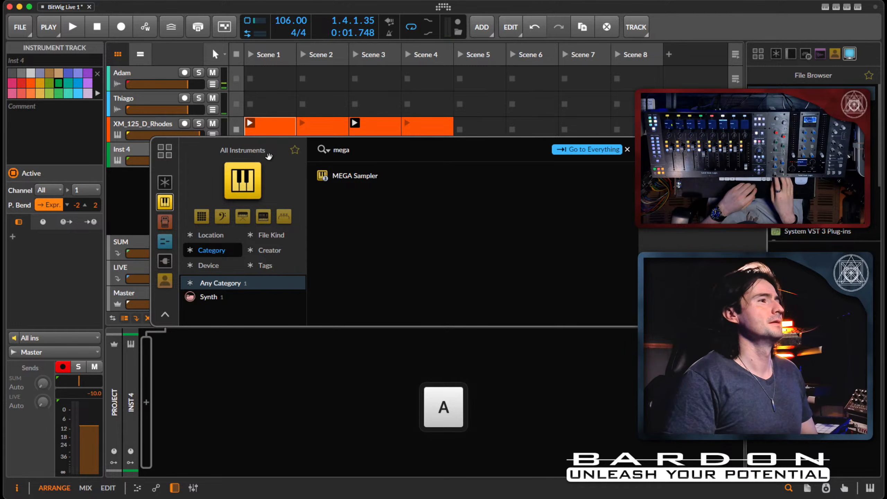
pyautogui.doubleClick(382, 174)
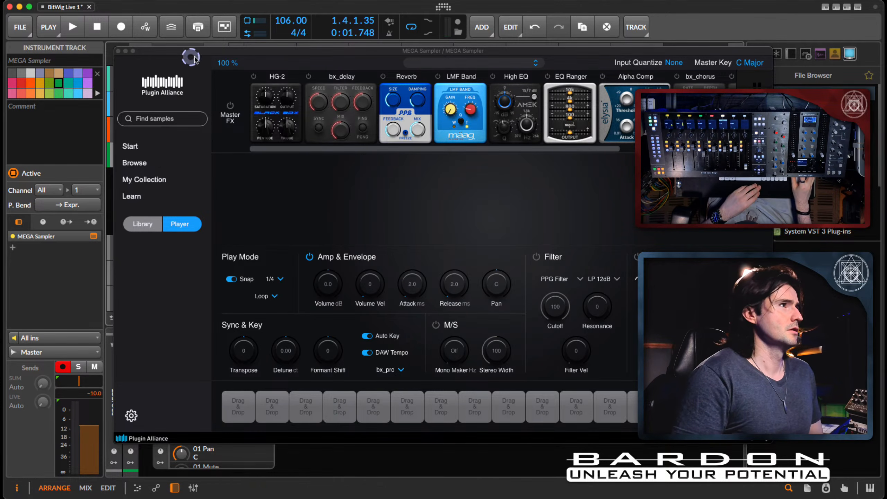
# - Look through the whole row of Master FX modules in the MEGA Sampler and close its window
pyautogui.moveTo(206, 51); pyautogui.dragTo(168, 51)
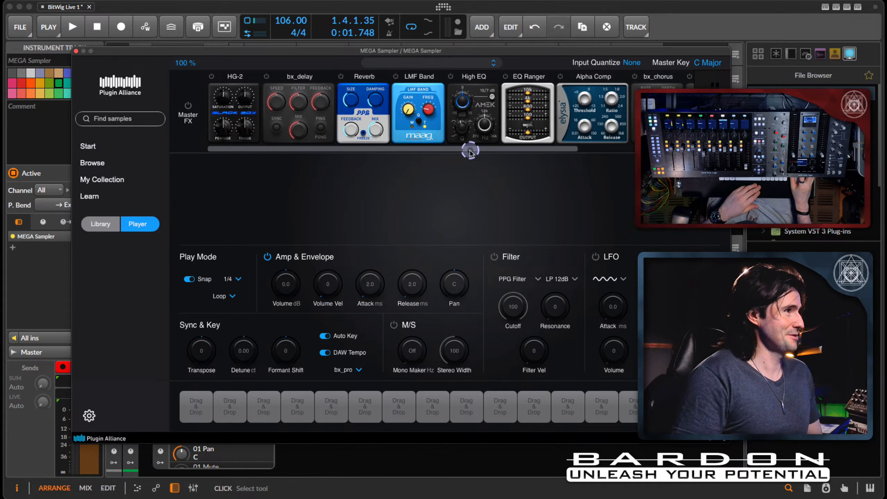
pyautogui.moveTo(469, 149); pyautogui.dragTo(404, 150)
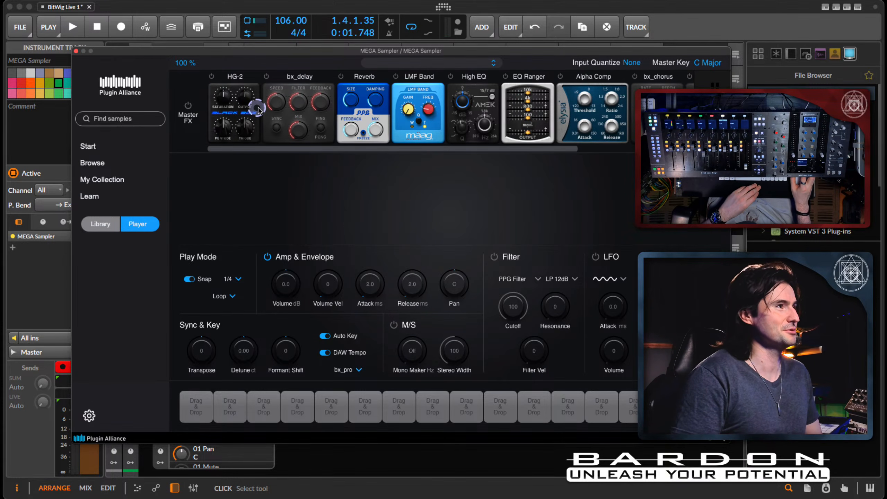
pyautogui.moveTo(373, 150); pyautogui.dragTo(539, 151)
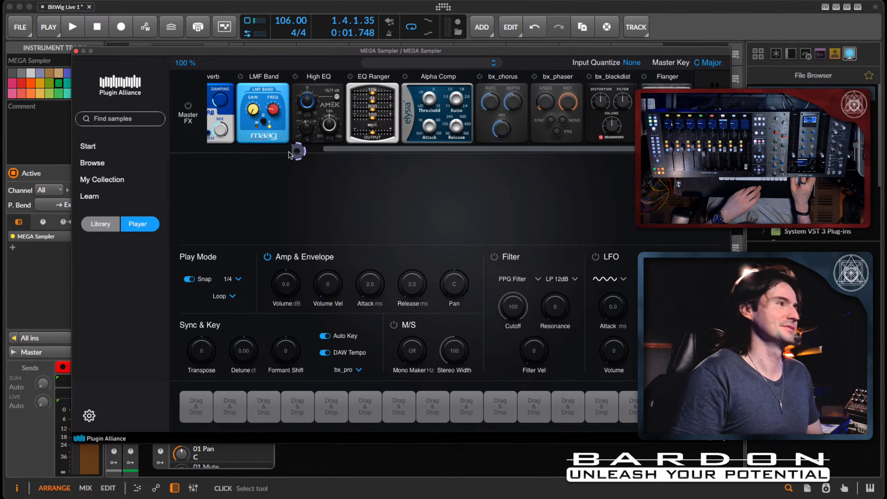
pyautogui.moveTo(391, 151); pyautogui.dragTo(276, 151)
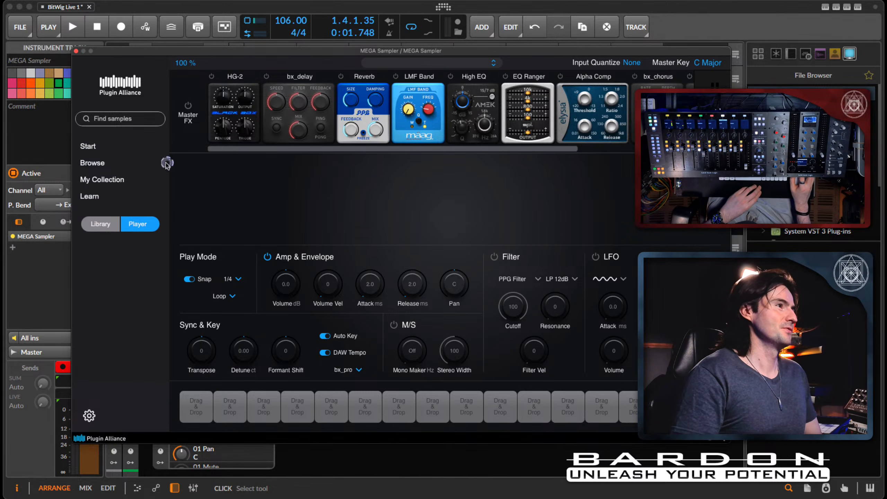
pyautogui.click(74, 51)
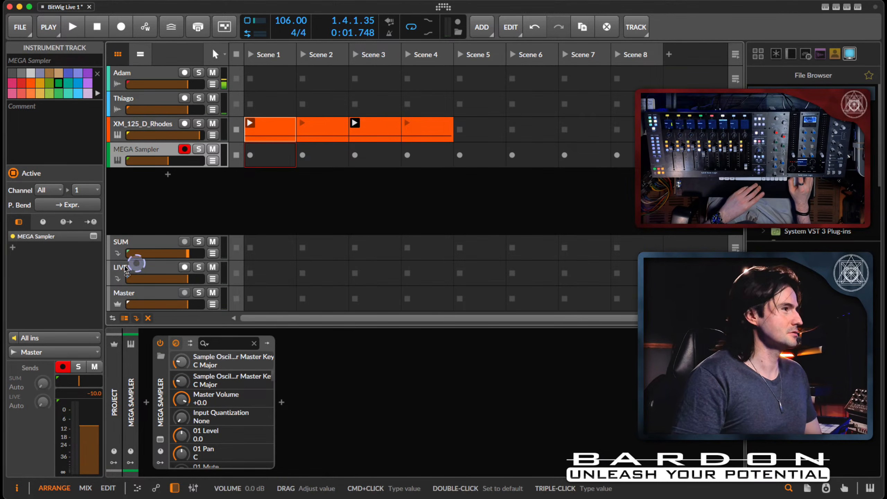
# - Route the output of the MEGA Sampler track to SUM
pyautogui.click(144, 125)
pyautogui.click(163, 158)
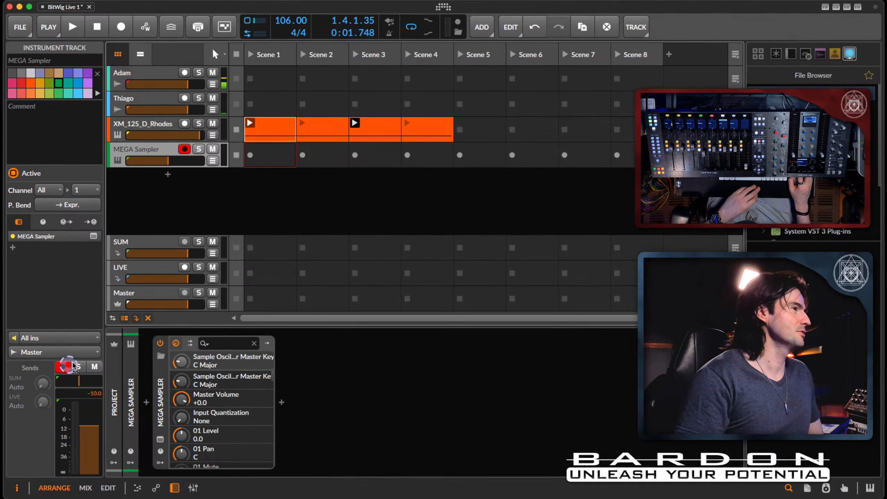
pyautogui.click(84, 354)
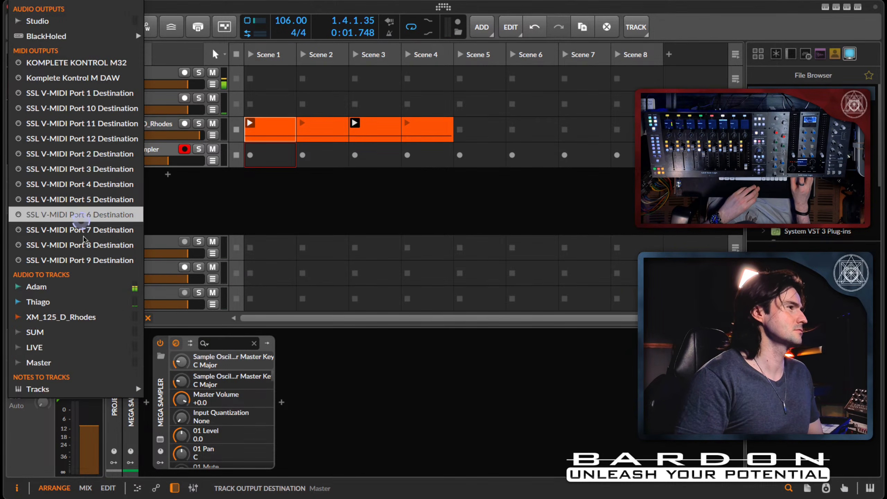
pyautogui.click(91, 334)
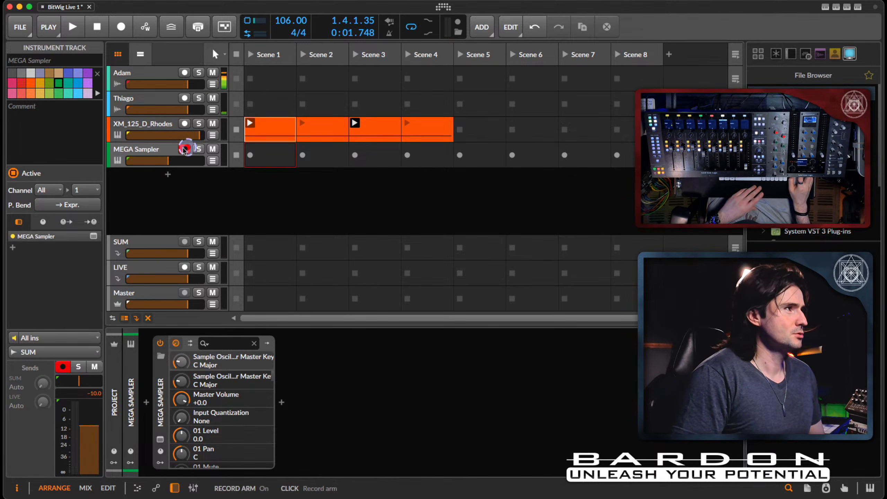
# - Open the MEGA Sampler and browse its library's Bass instrument packs to the Precision Bass pack under Electric Bass
pyautogui.click(160, 439)
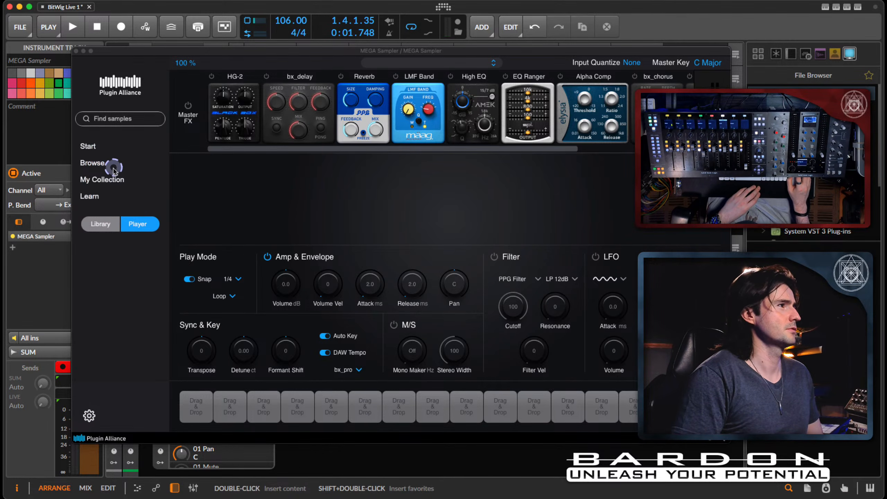
pyautogui.click(96, 164)
pyautogui.click(100, 223)
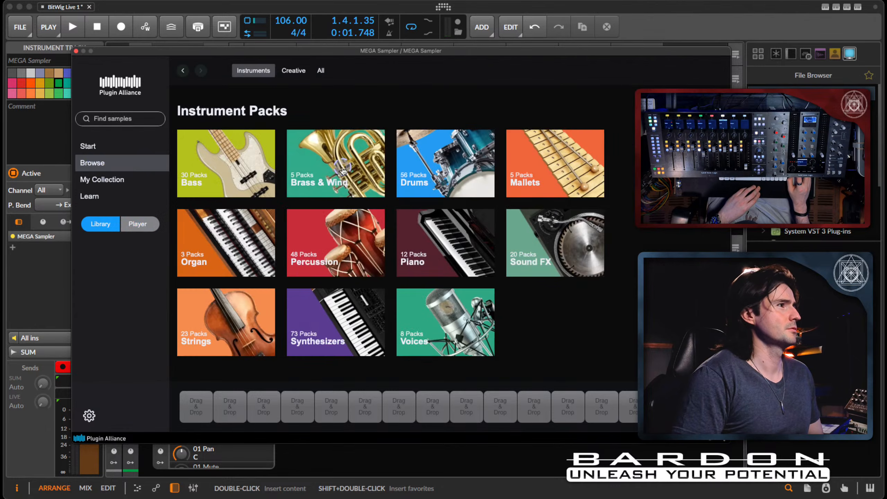
pyautogui.click(237, 173)
pyautogui.scroll(-3, 436, 178)
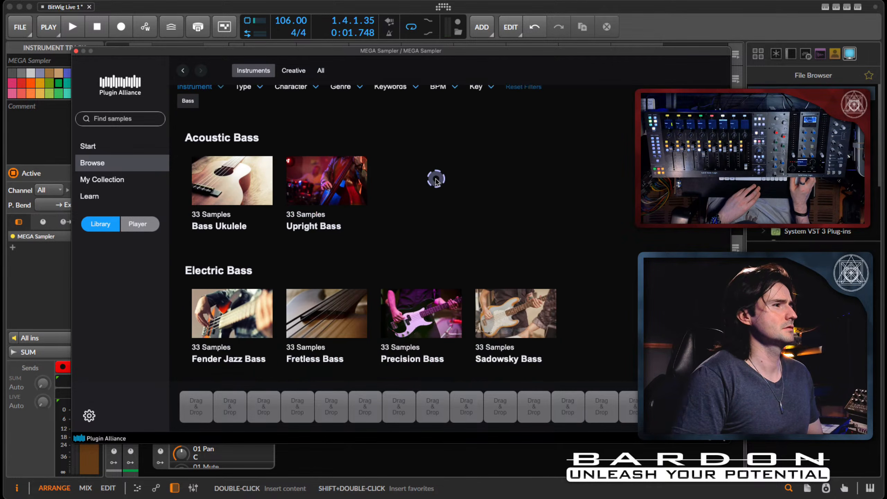
pyautogui.click(442, 324)
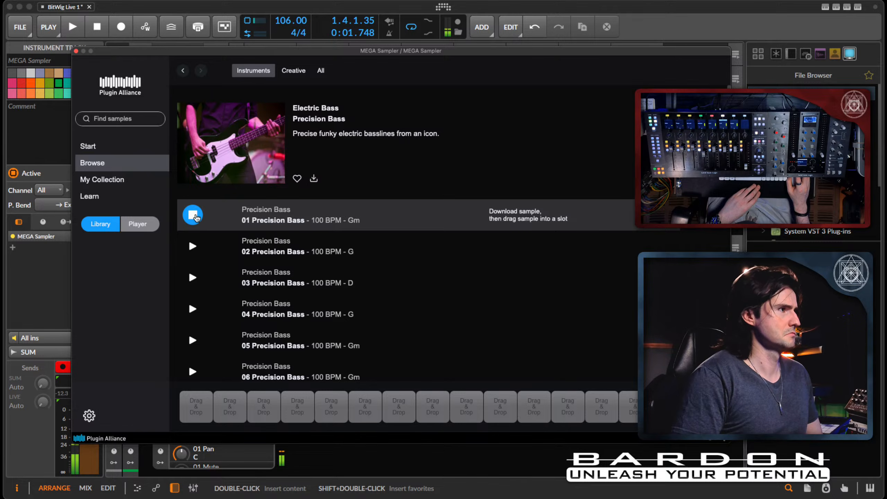
# - Audition the 02 and 03 Precision Bass samples and load 03 Precision Bass into the first sample slot
pyautogui.click(198, 248)
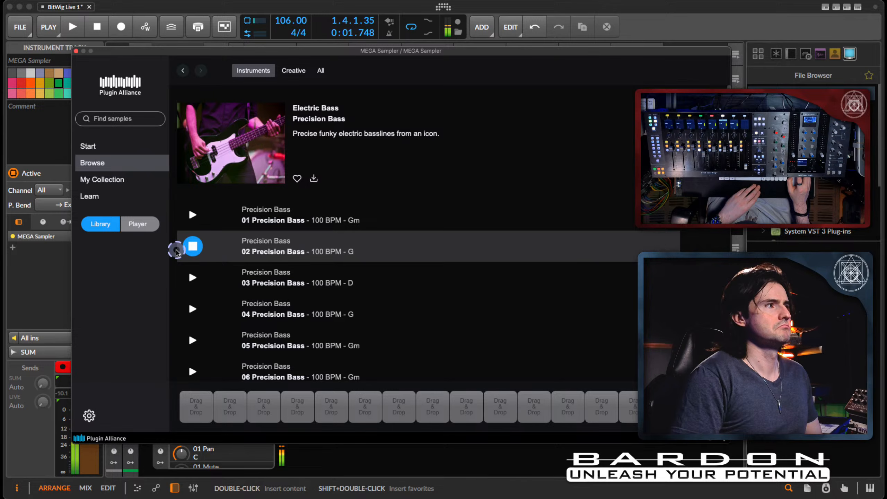
pyautogui.click(190, 249)
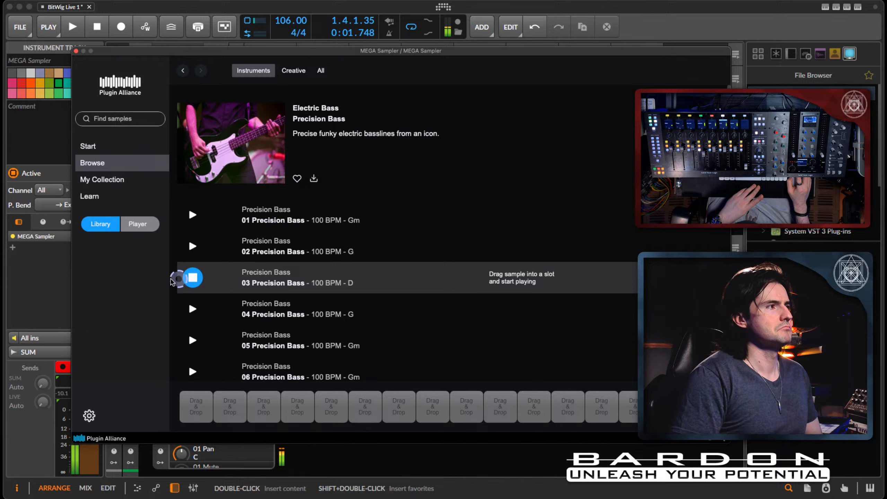
pyautogui.click(194, 279)
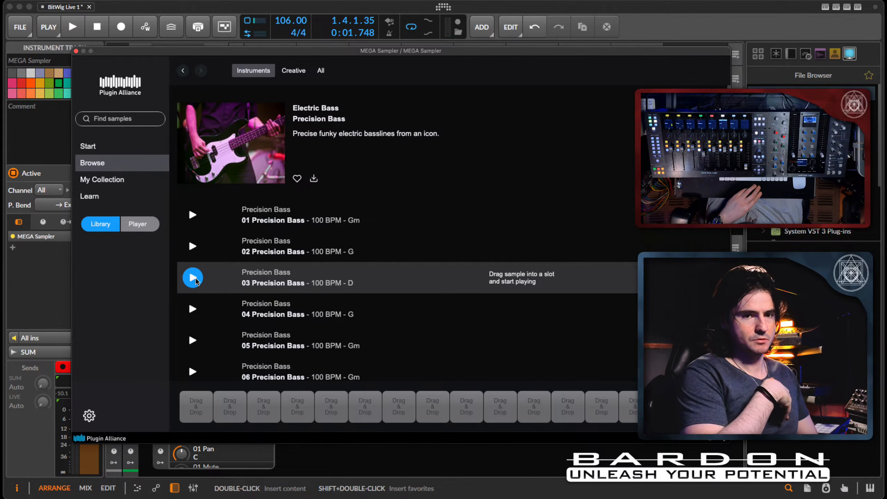
pyautogui.moveTo(195, 279); pyautogui.dragTo(190, 417)
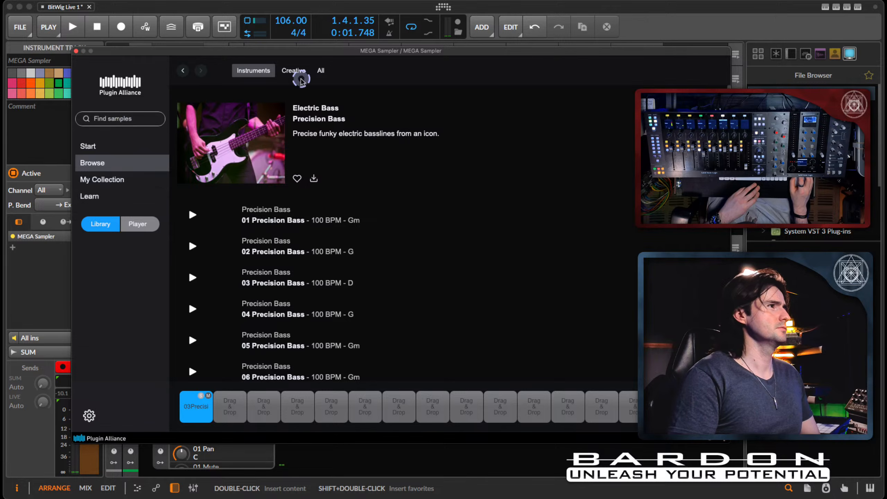
# - Play the 03 Precision Bass slot in the MEGA Sampler's Player view and close the plugin window
pyautogui.click(110, 149)
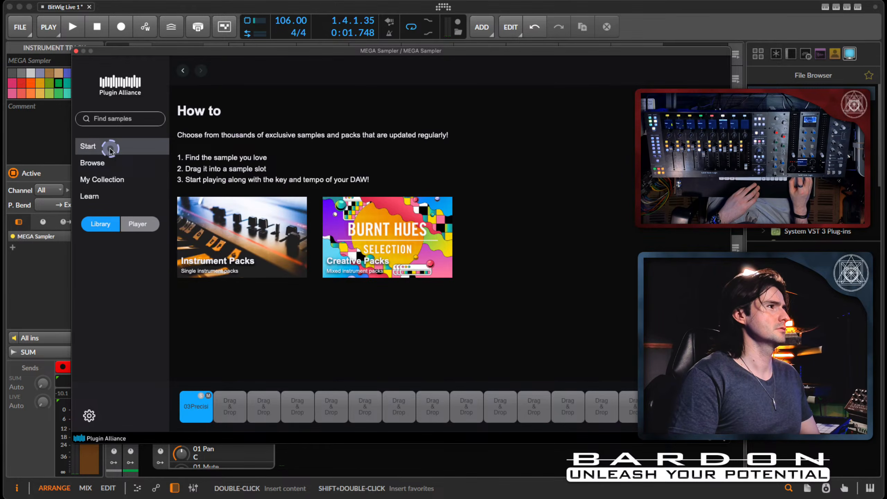
pyautogui.click(138, 224)
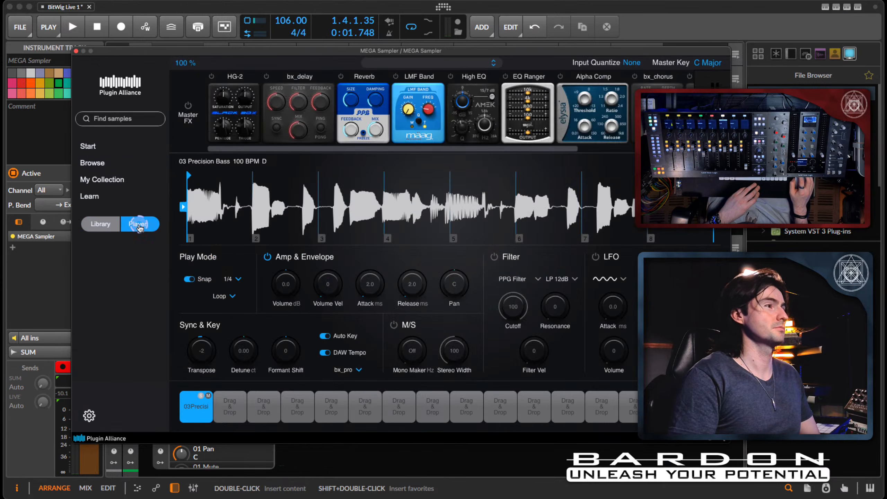
pyautogui.click(194, 414)
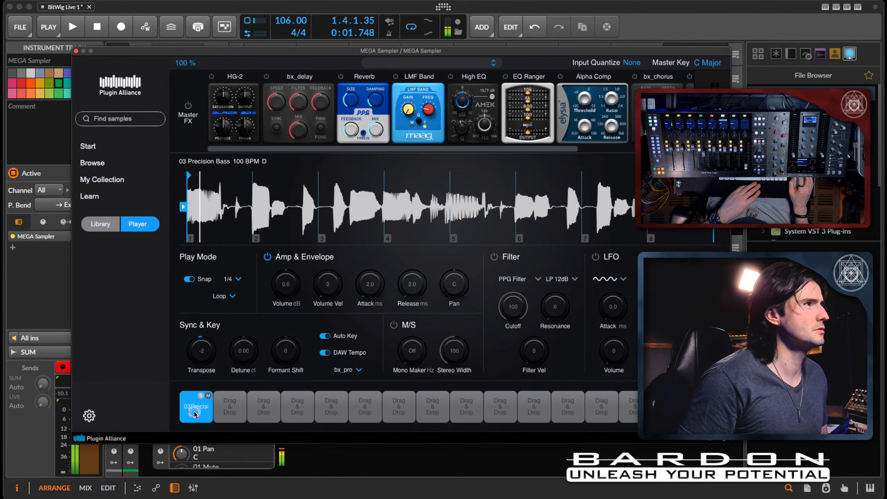
pyautogui.click(216, 247)
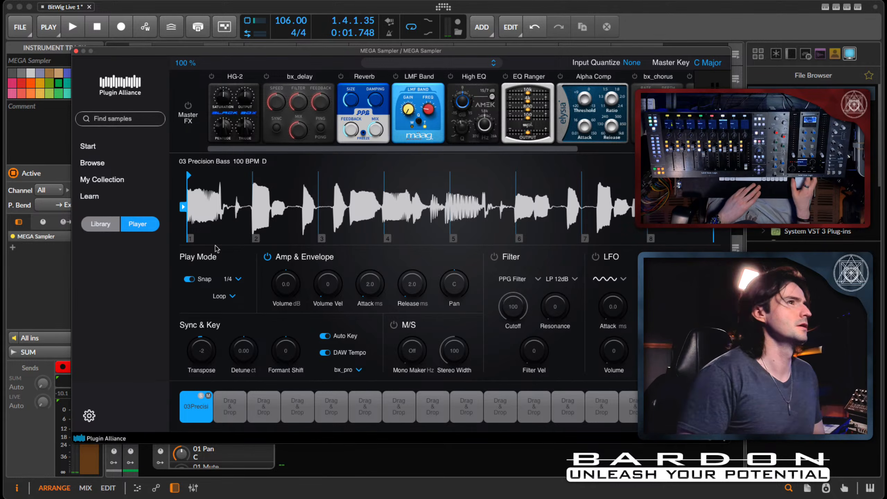
pyautogui.click(760, 20)
pyautogui.click(108, 62)
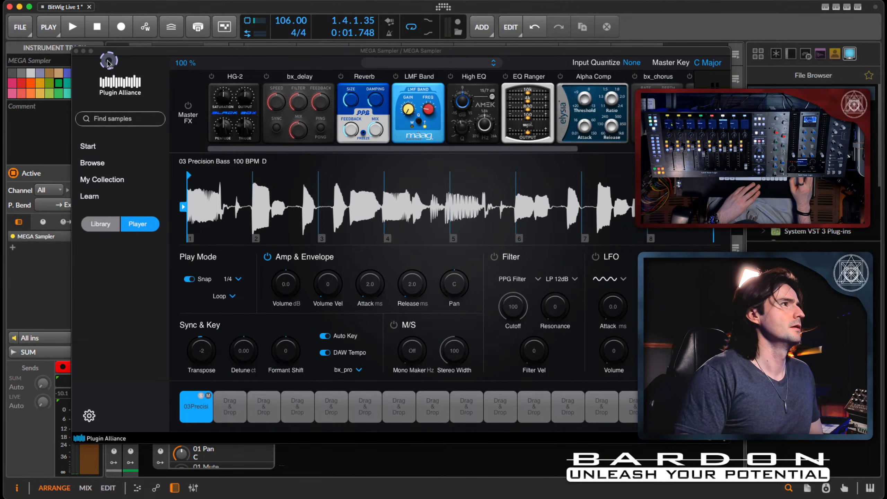
pyautogui.click(76, 52)
pyautogui.click(263, 153)
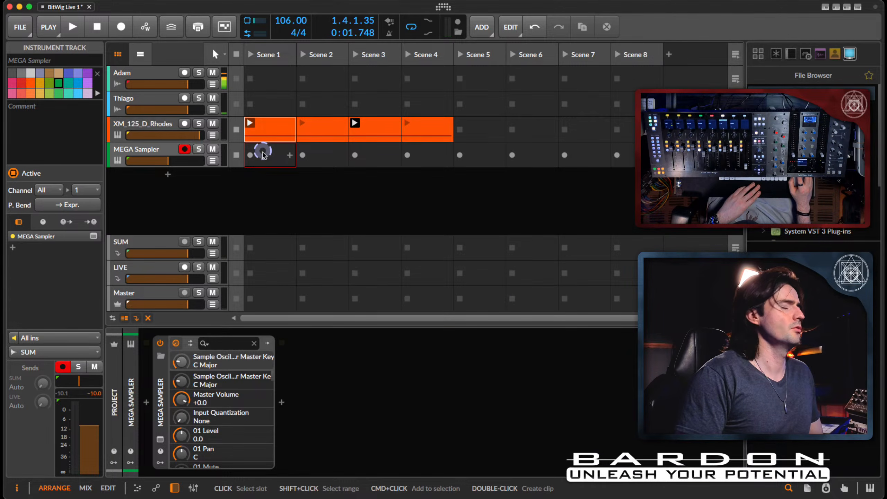
# - Shorten the 03 Precision Bass sample in the MEGA Sampler so its playback range ends at marker 4, and close the plugin window
pyautogui.click(161, 440)
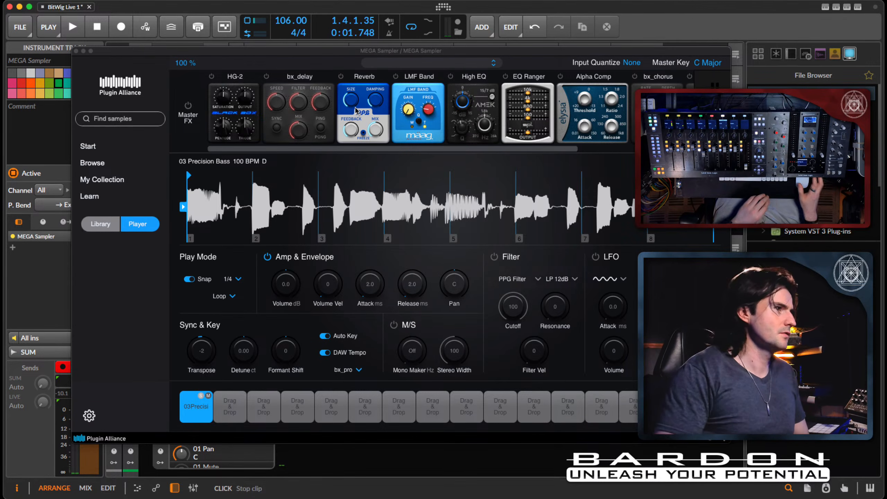
pyautogui.click(592, 192)
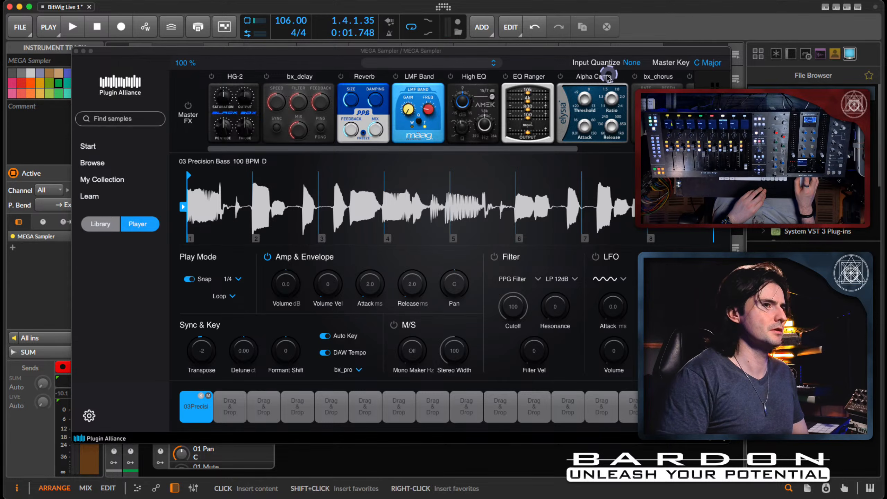
pyautogui.moveTo(586, 52); pyautogui.dragTo(523, 43)
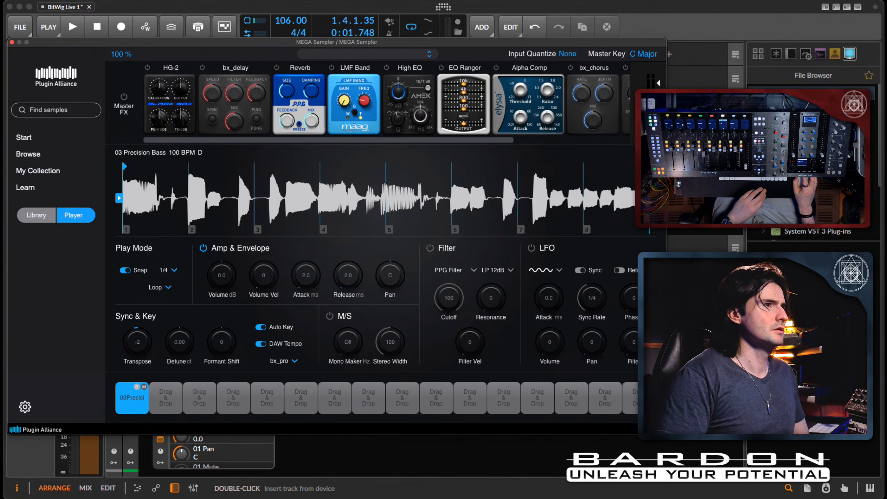
pyautogui.moveTo(634, 198)
pyautogui.mouseDown()
pyautogui.moveTo(452, 200)
pyautogui.moveTo(318, 216)
pyautogui.mouseUp()
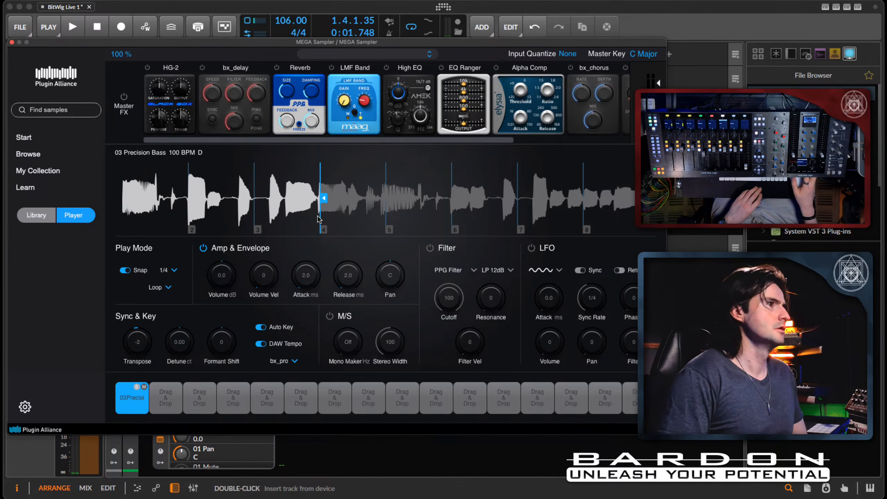
pyautogui.scroll(10, 265, 211)
pyautogui.scroll(4, 266, 211)
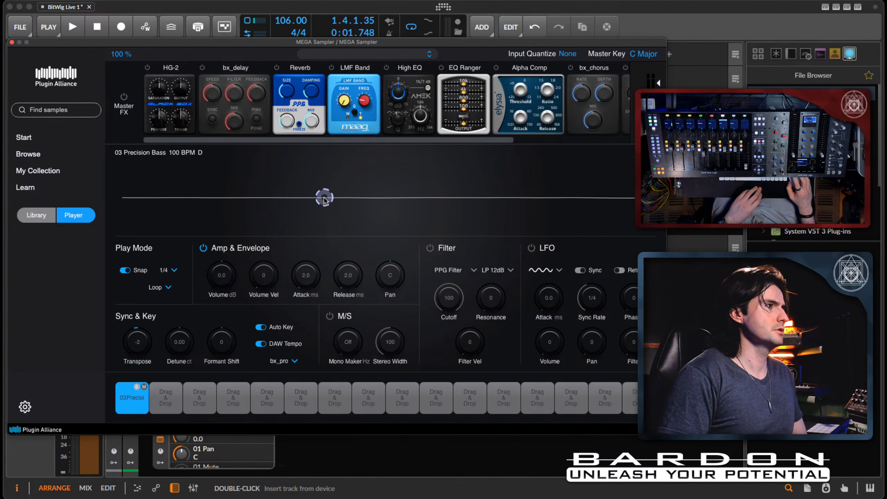
pyautogui.scroll(-15, 324, 198)
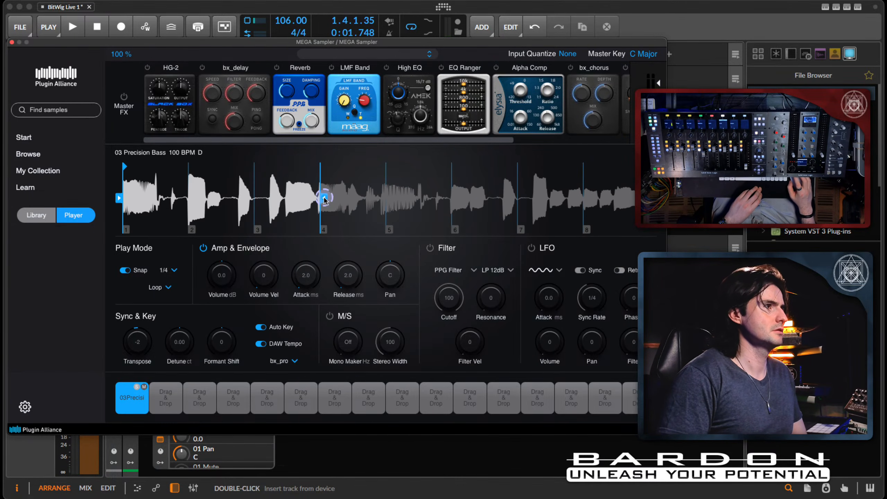
pyautogui.click(11, 42)
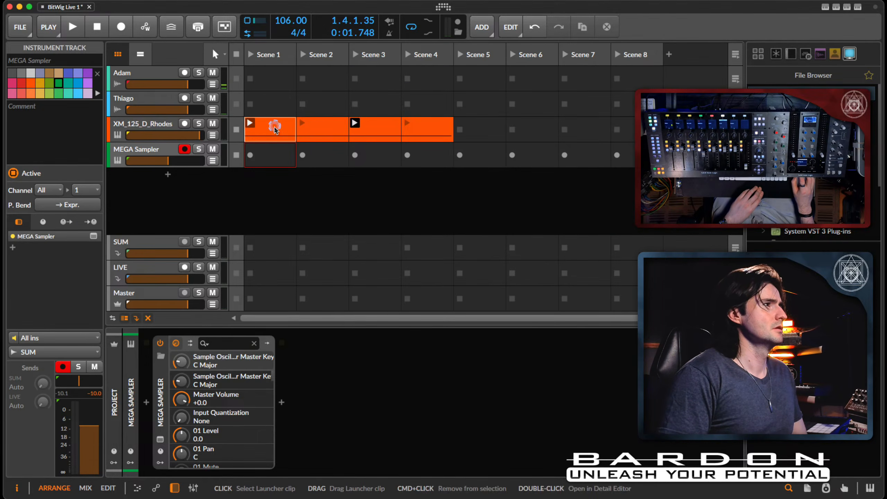
# - Select the XM_125_D_Rhodes clip in Scene 1 and check its loop settings
pyautogui.click(259, 127)
pyautogui.click(90, 186)
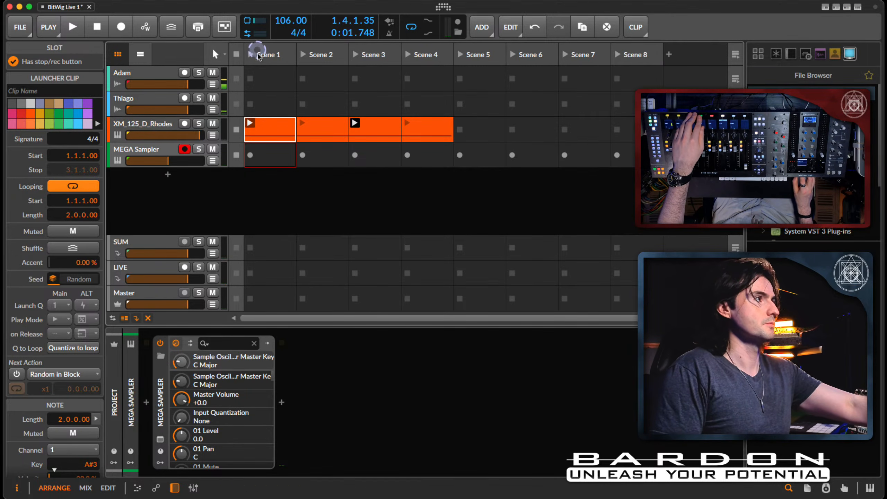
pyautogui.click(262, 78)
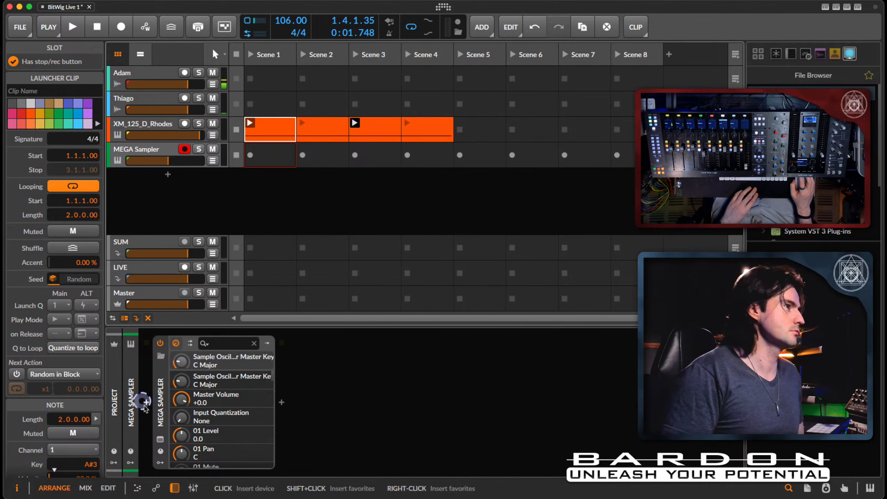
# - Reopen the MEGA Sampler and shift the beat grid of 03 Precision Bass so marker 1 falls on the second bass note
pyautogui.click(160, 440)
pyautogui.click(161, 442)
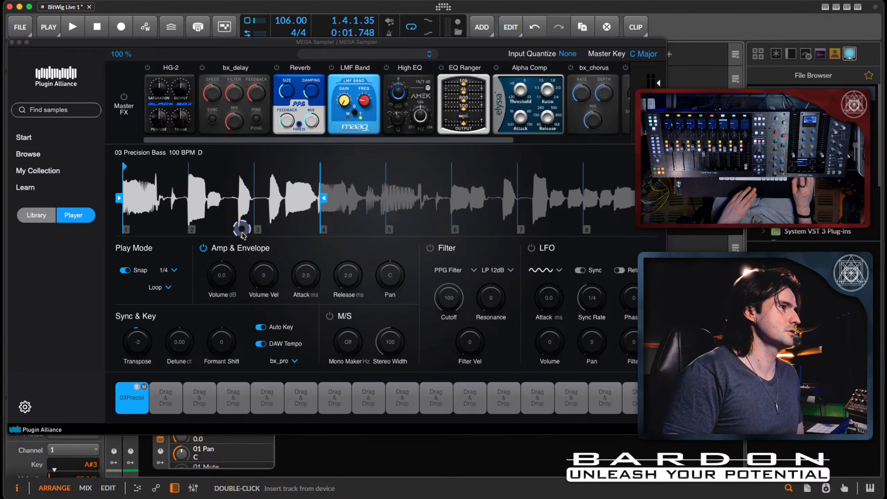
pyautogui.click(254, 229)
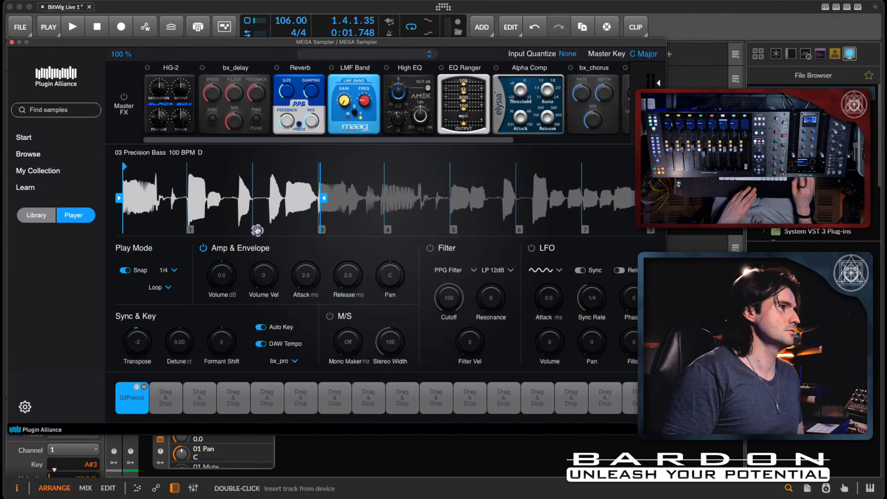
pyautogui.moveTo(260, 230); pyautogui.dragTo(258, 230)
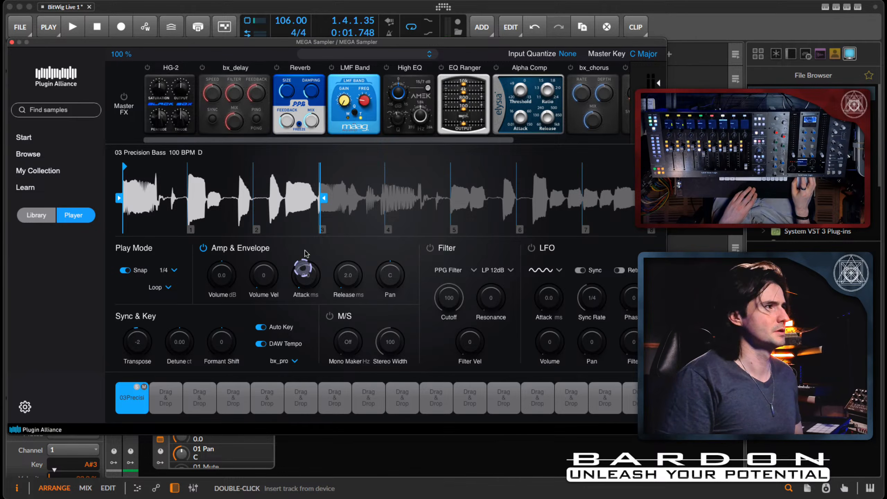
# - Close the MEGA Sampler window and launch the XM_125_D_Rhodes clip in Scene 1
pyautogui.click(12, 42)
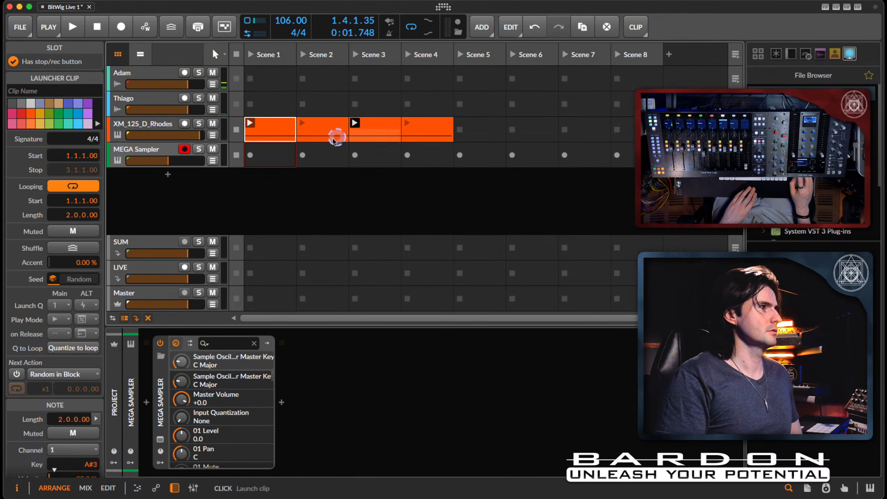
pyautogui.click(256, 124)
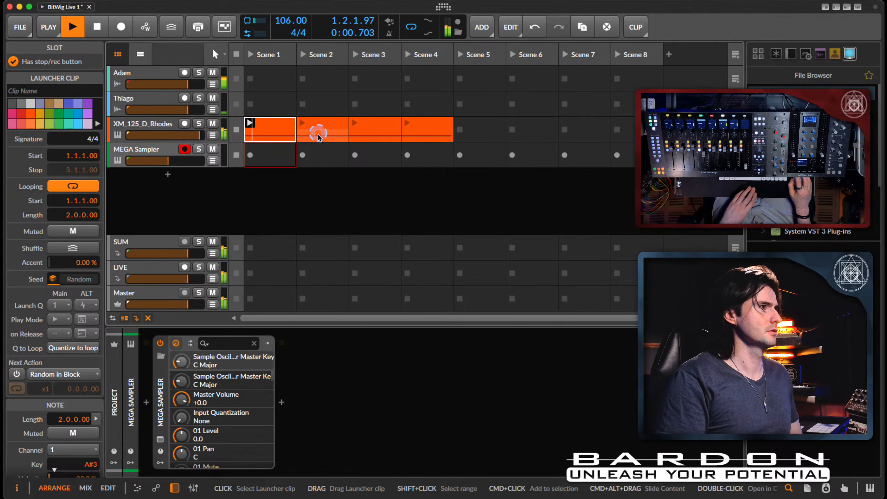
pyautogui.click(287, 136)
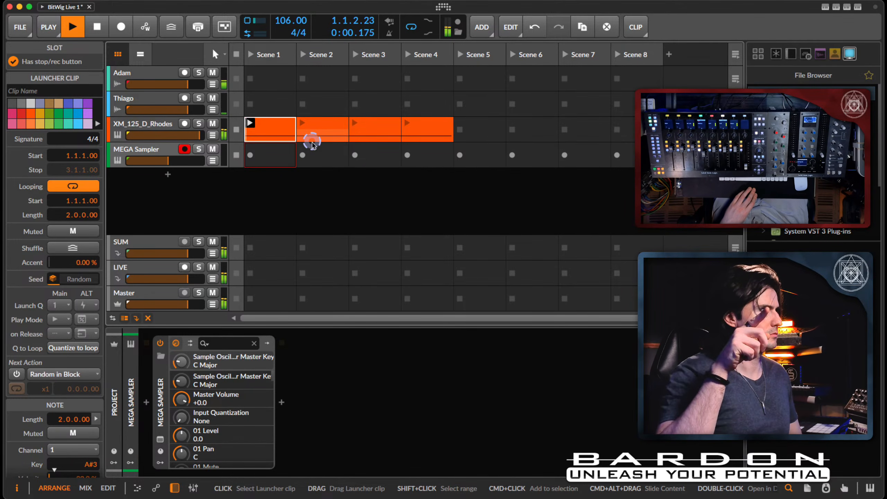
# - Select the MEGA Sampler track, reopen its plugin window and start the transport playing
pyautogui.click(152, 150)
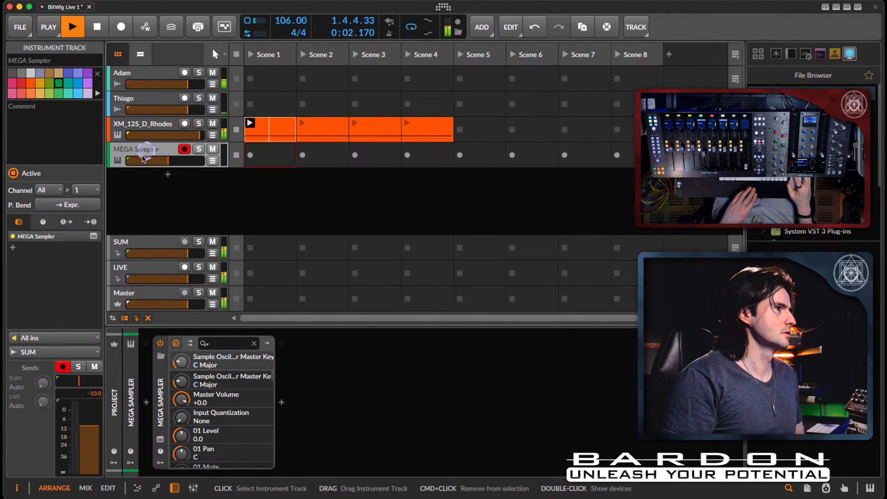
pyautogui.click(151, 429)
pyautogui.click(160, 439)
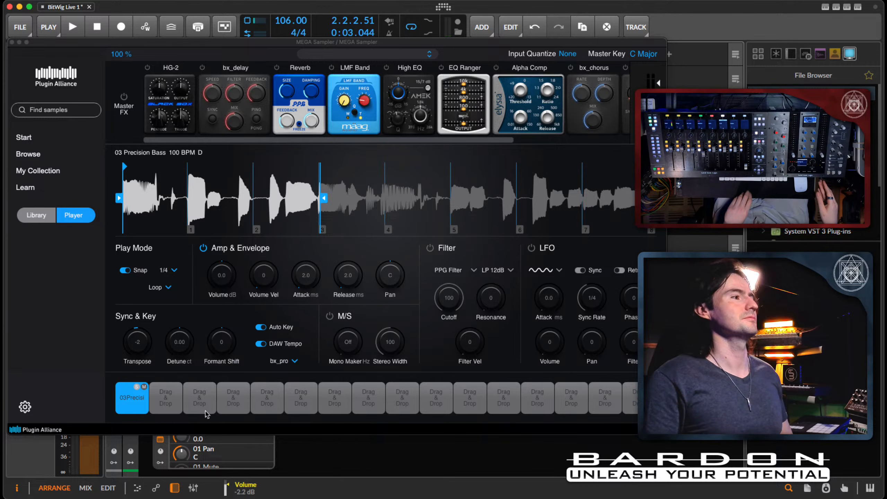
pyautogui.press('space')
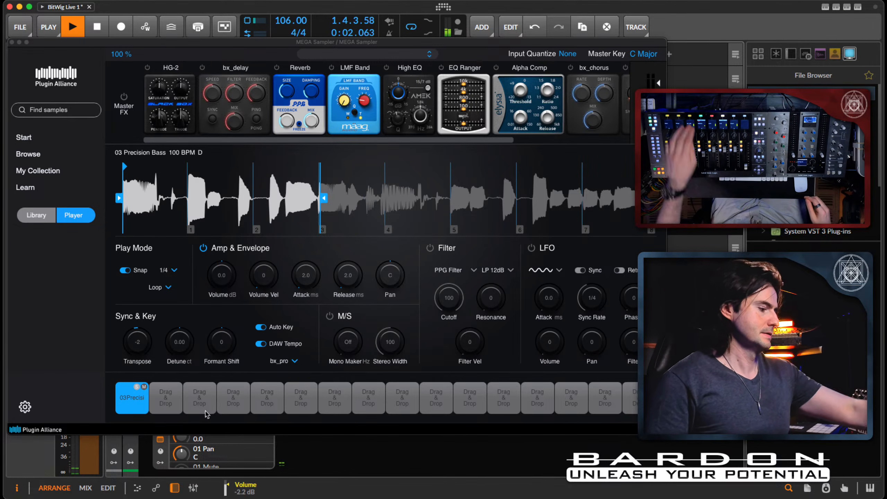
# - Stop playback, close the MEGA Sampler window and select the XM_125_D_Rhodes track
pyautogui.press('space')
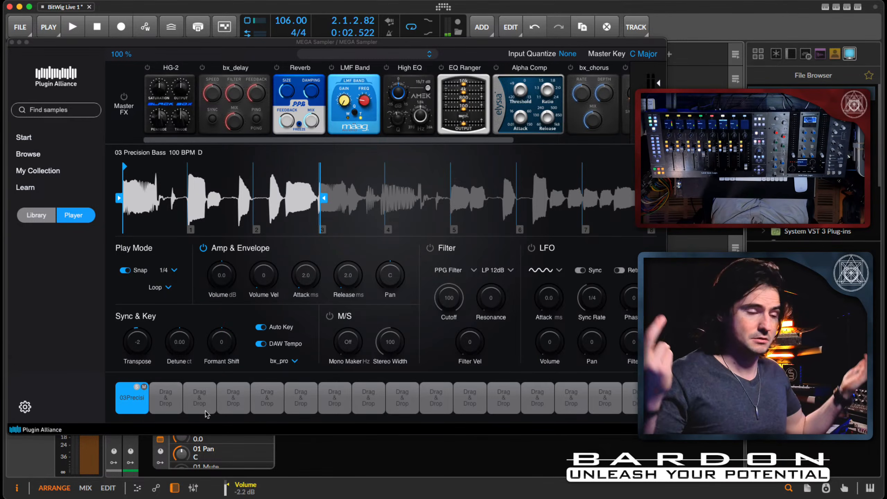
pyautogui.click(11, 42)
pyautogui.click(162, 126)
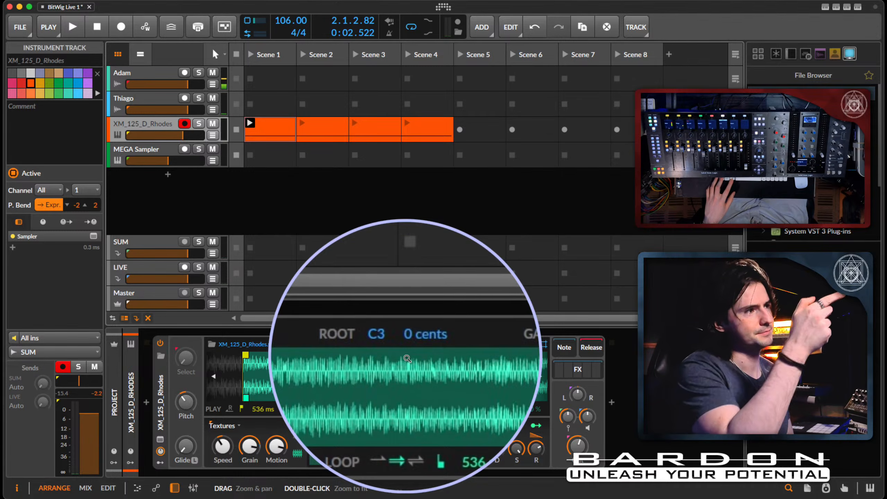
# - Fine-tune the Rhodes sample's root key to -11 cents and audition it together with the MEGA Sampler track
pyautogui.press('super')
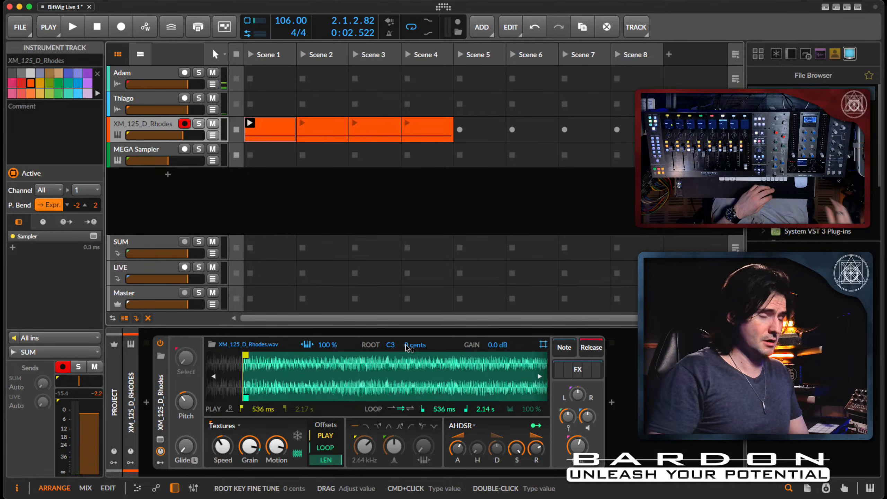
pyautogui.moveTo(408, 345); pyautogui.dragTo(455, 310)
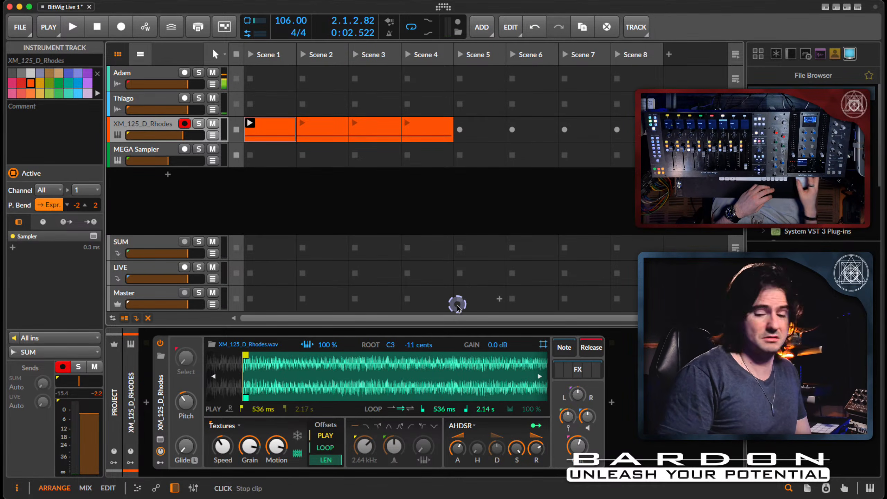
pyautogui.press('space')
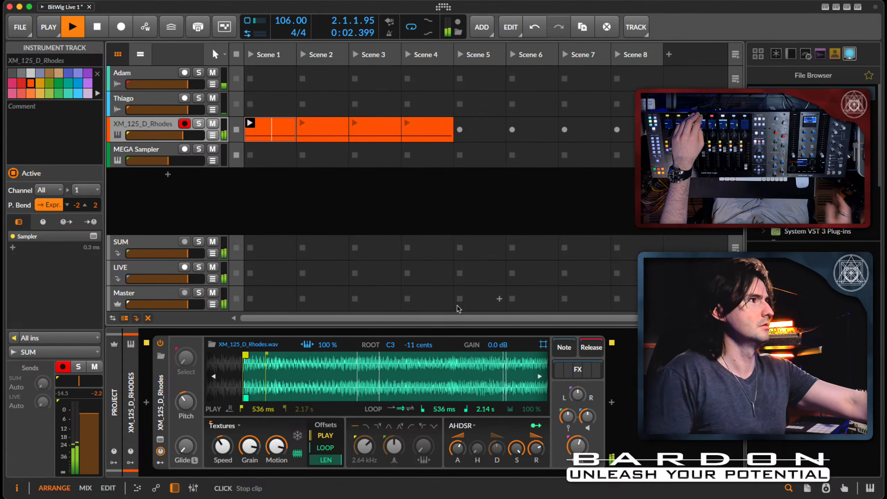
pyautogui.click(167, 150)
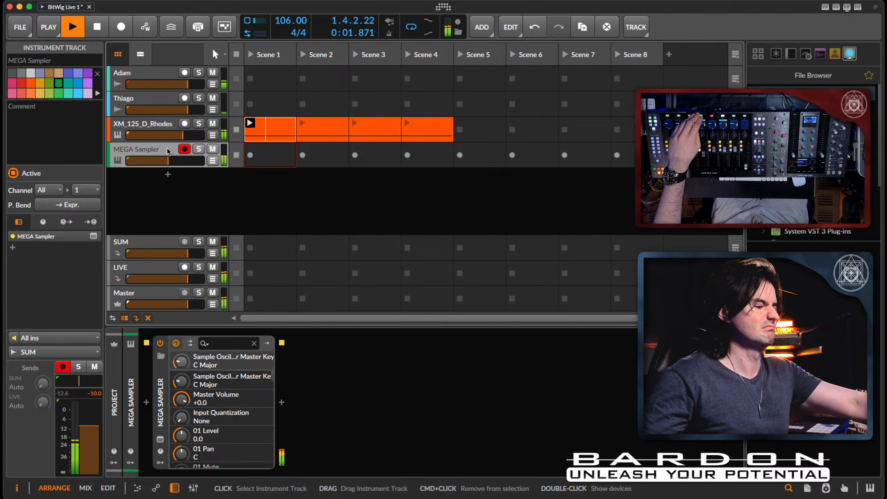
pyautogui.press('space')
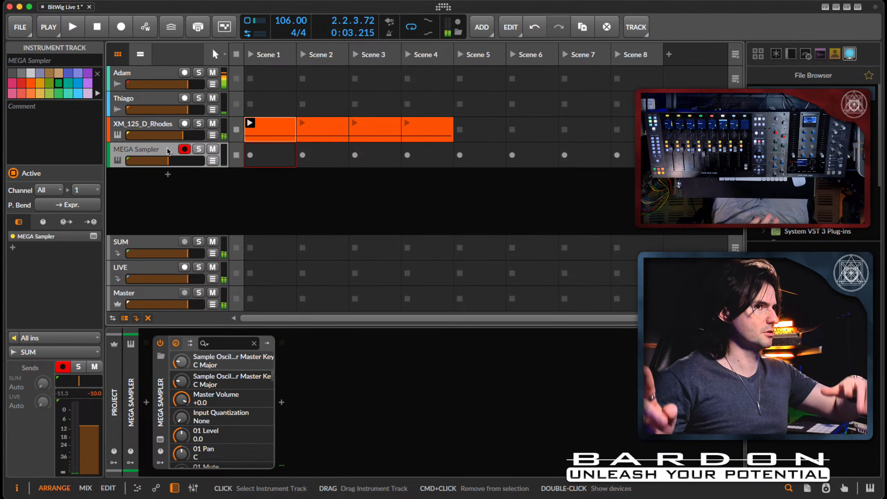
# - Set the root key fine tune of the XM_125_D_Rhodes sample to -23 cents
pyautogui.click(166, 125)
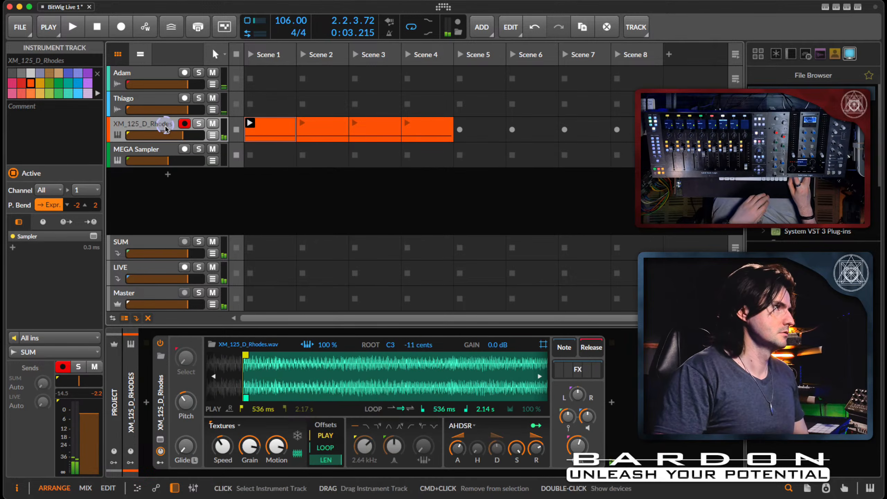
pyautogui.click(409, 340)
pyautogui.moveTo(409, 342); pyautogui.dragTo(410, 345)
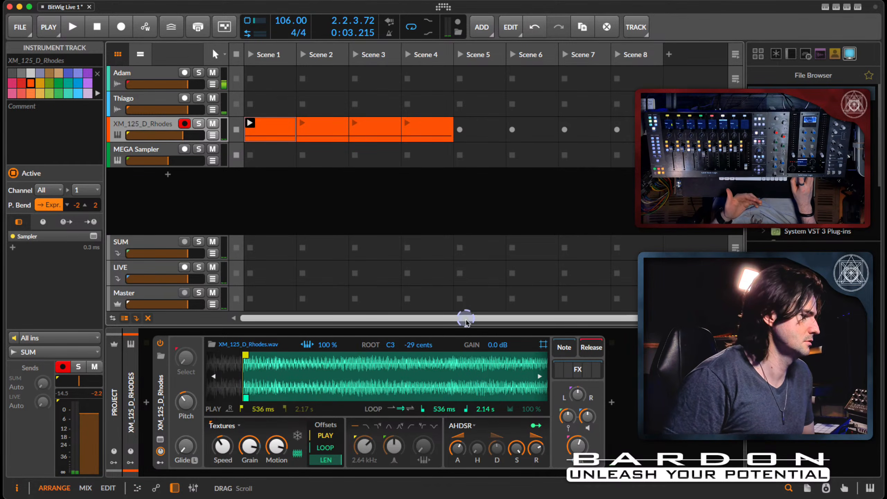
pyautogui.click(414, 346)
pyautogui.click(451, 348)
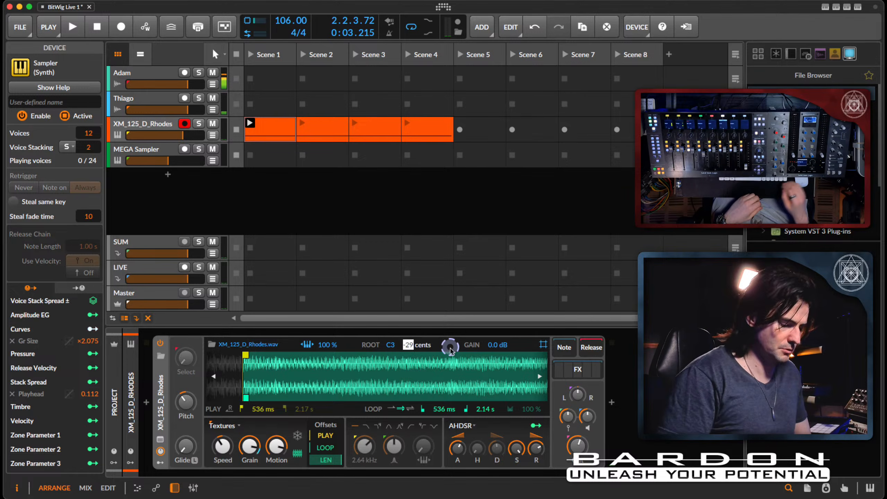
pyautogui.write('-23')
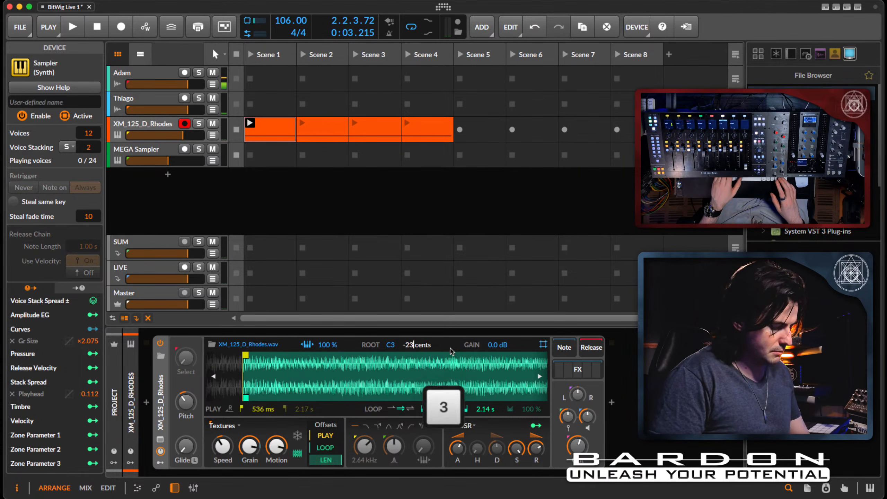
pyautogui.press('Return')
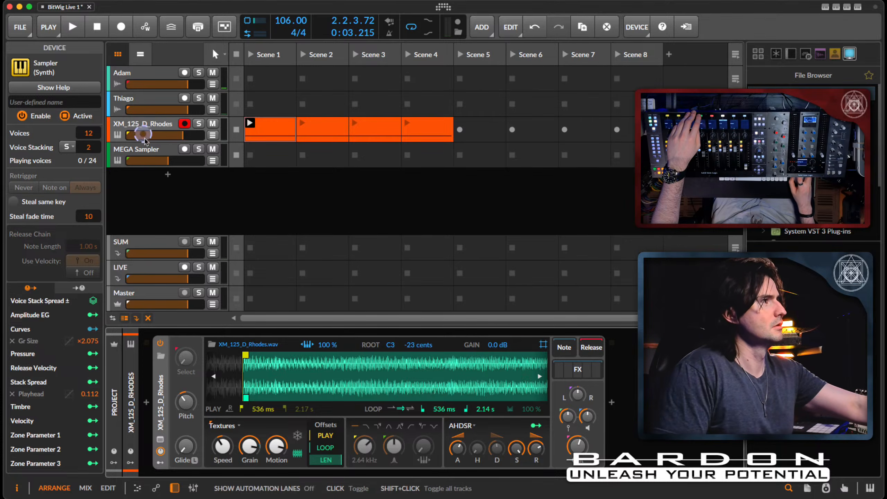
# - Select the MEGA Sampler track and audition the bass against the retuned Rhodes
pyautogui.click(160, 151)
pyautogui.press('space')
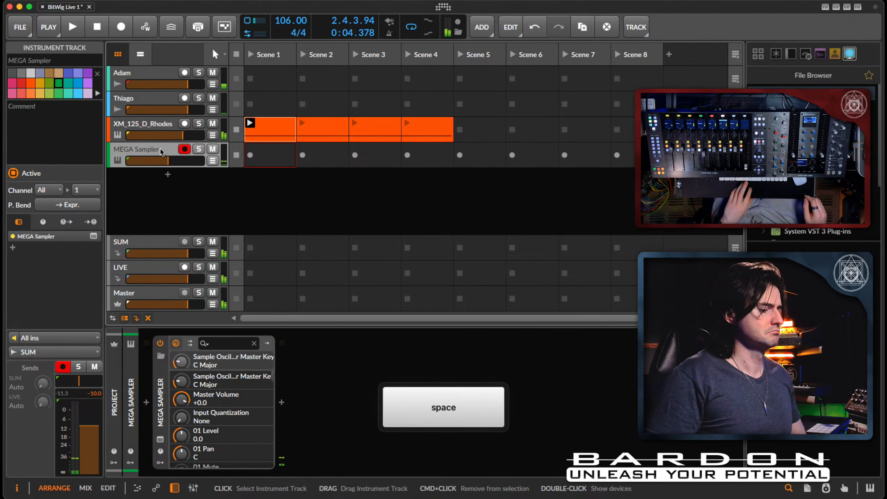
pyautogui.press('space')
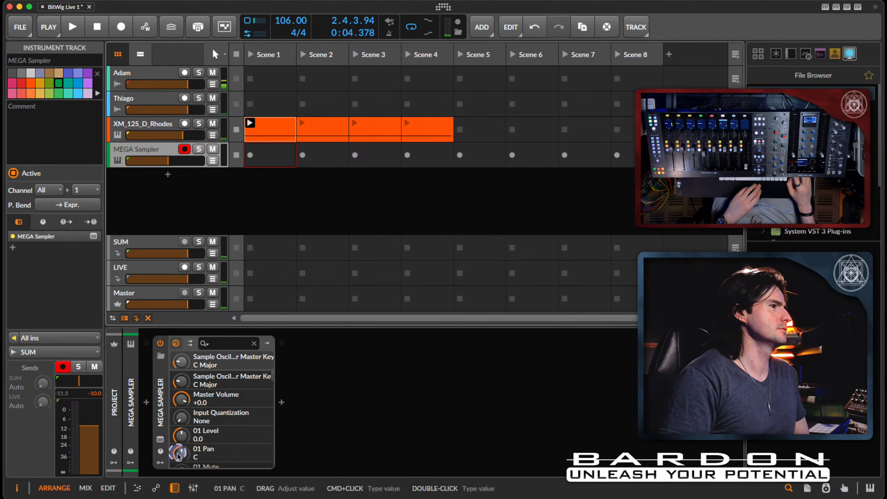
# - Open the MEGA Sampler window, move Alpha Comp to the front of the effects chain and enable it
pyautogui.click(160, 440)
pyautogui.click(160, 439)
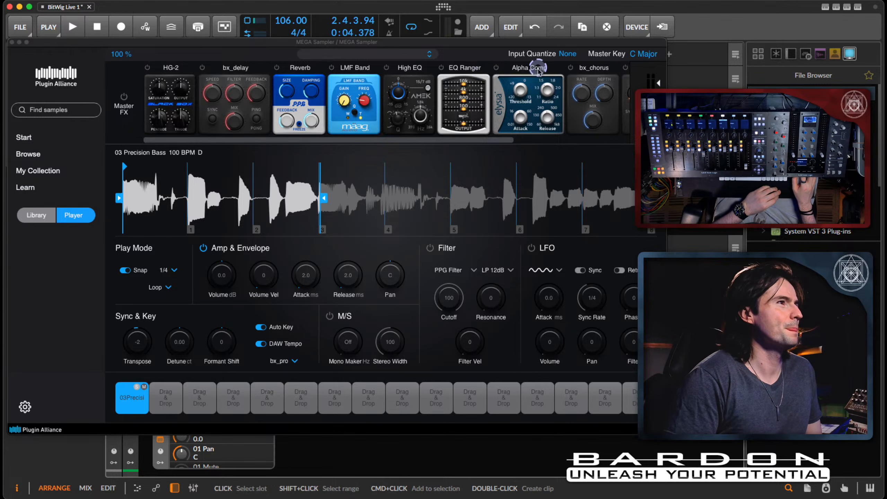
pyautogui.moveTo(538, 69); pyautogui.dragTo(177, 76)
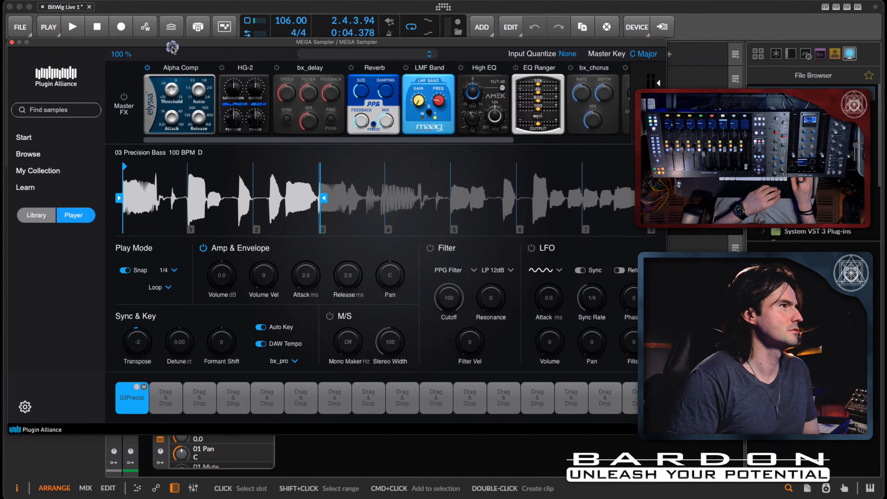
# - Adjust the Threshold, Attack and Release of Alpha Comp and switch on the Master FX
pyautogui.moveTo(172, 46); pyautogui.dragTo(172, 47)
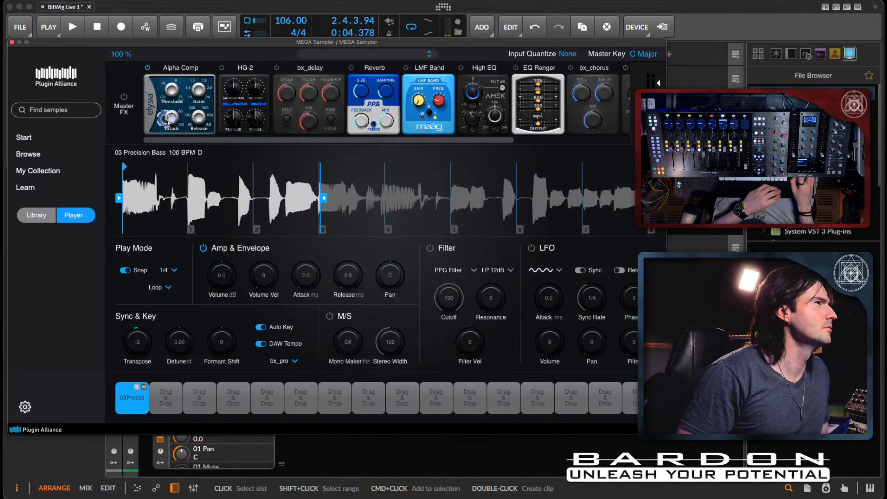
pyautogui.moveTo(166, 121); pyautogui.dragTo(166, 141)
pyautogui.moveTo(206, 119); pyautogui.dragTo(206, 78)
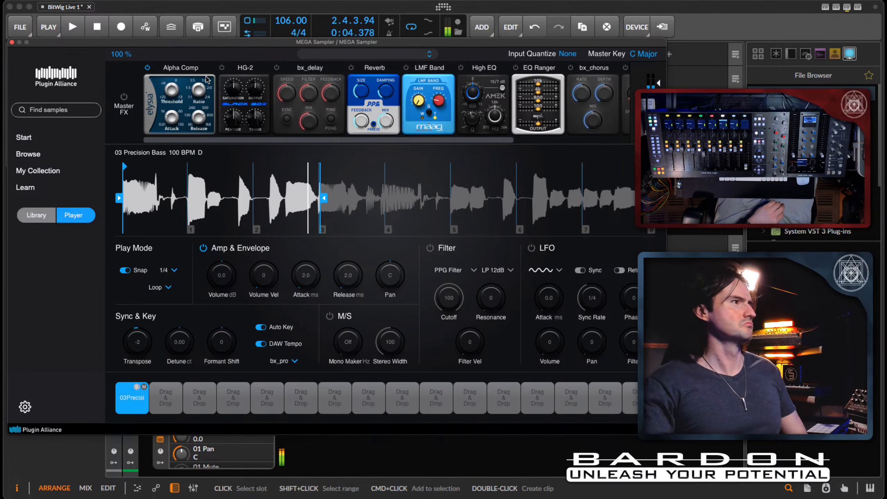
pyautogui.click(124, 96)
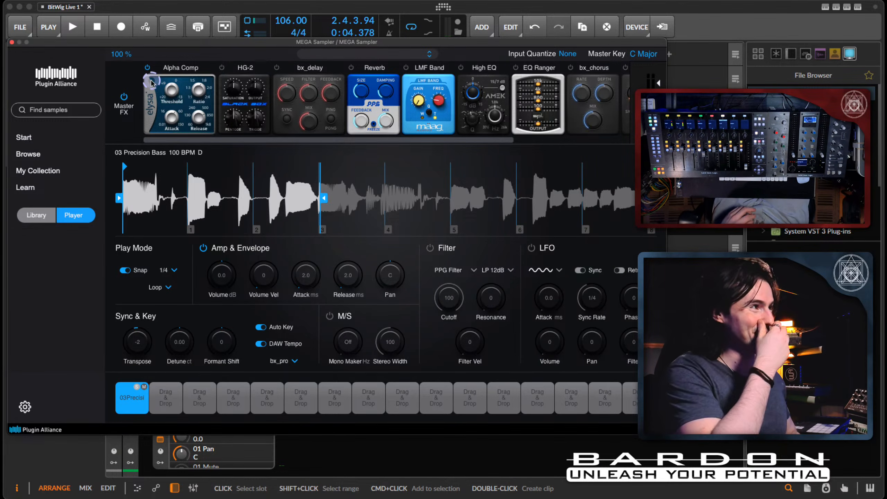
# - Enable the HG-2, set its Output to 44.0, adjust its Pentode and close the MEGA Sampler window
pyautogui.click(228, 74)
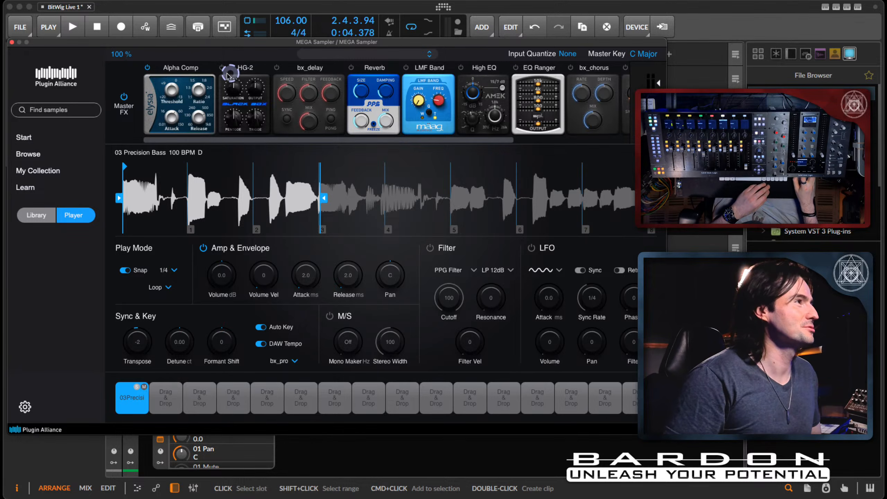
pyautogui.click(293, 75)
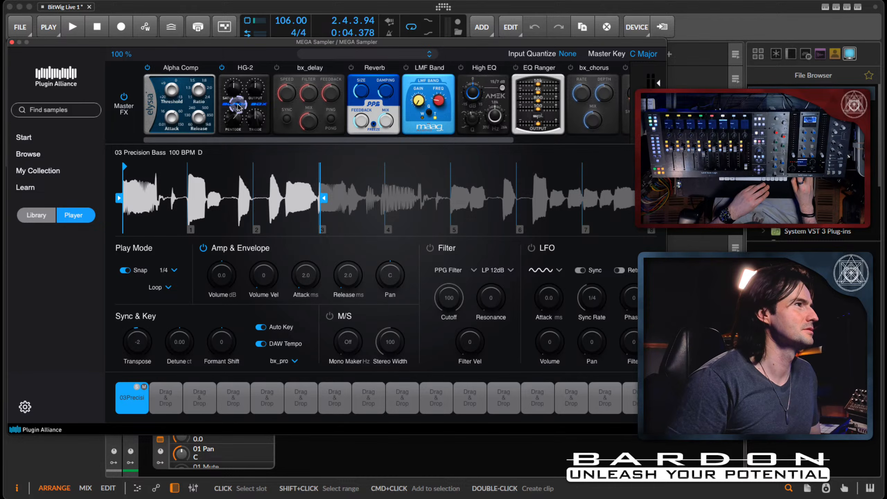
pyautogui.click(243, 74)
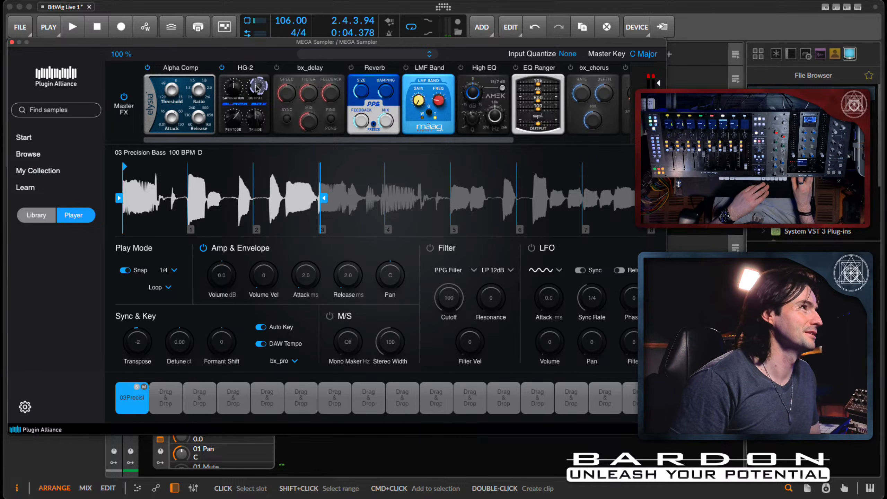
pyautogui.moveTo(256, 85); pyautogui.dragTo(235, 105)
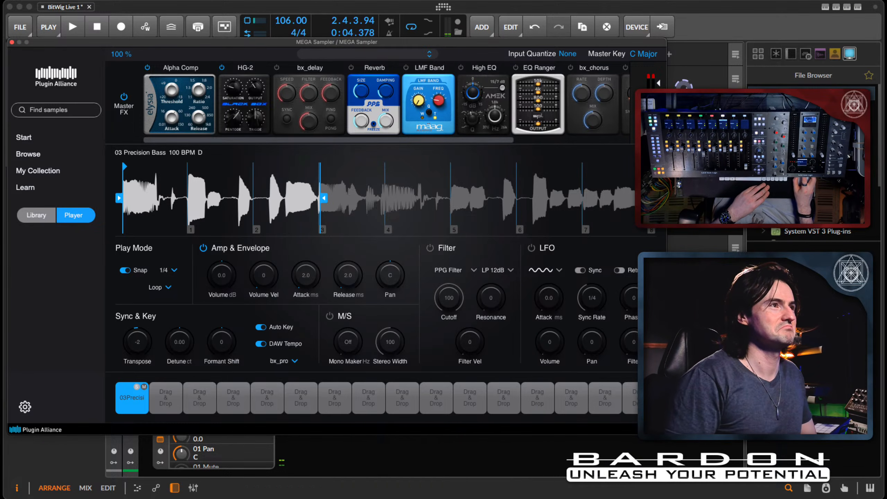
pyautogui.moveTo(232, 121); pyautogui.dragTo(231, 124)
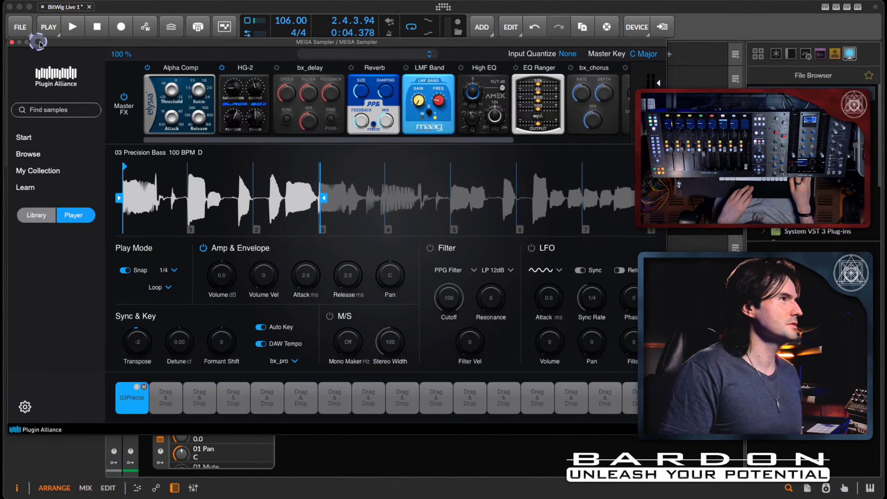
pyautogui.click(11, 42)
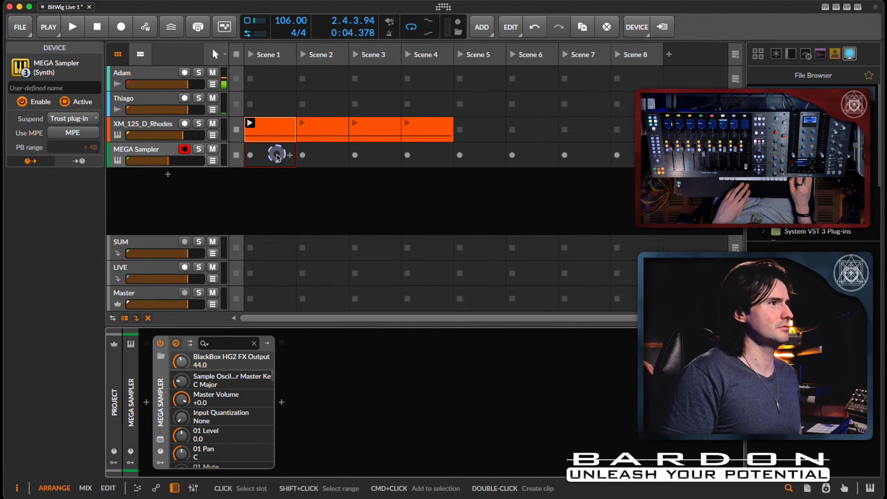
# - Create a launcher clip in Scene 1 of the MEGA Sampler track and open it in the note editor
pyautogui.click(277, 156)
pyautogui.doubleClick(276, 155)
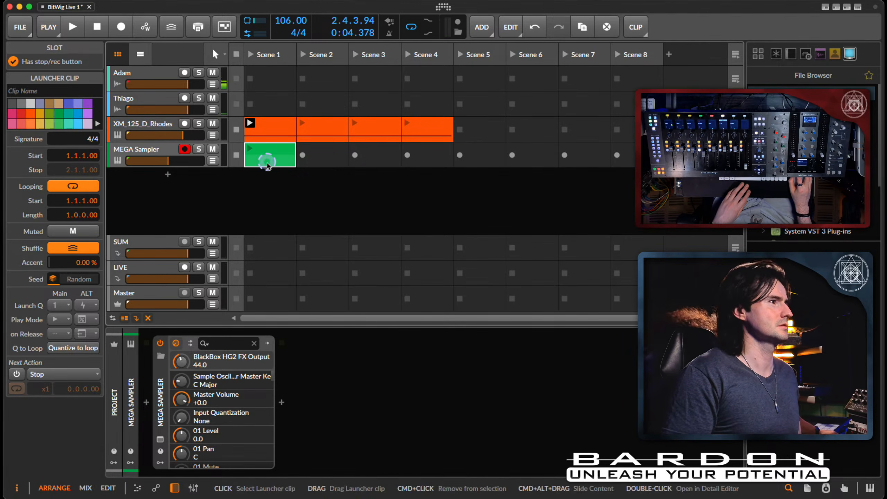
pyautogui.click(138, 487)
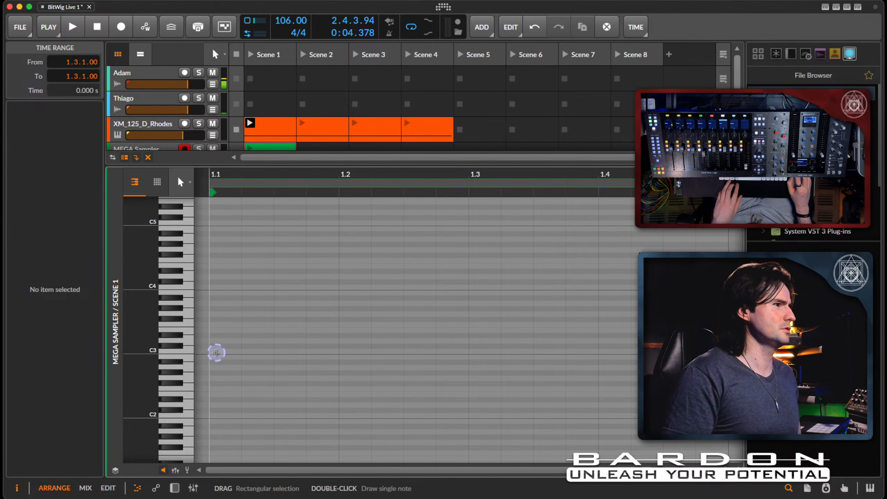
# - Draw a C3 note at 1.1.1.00 and extend it to the full bar length of 1.0.0.00
pyautogui.doubleClick(216, 351)
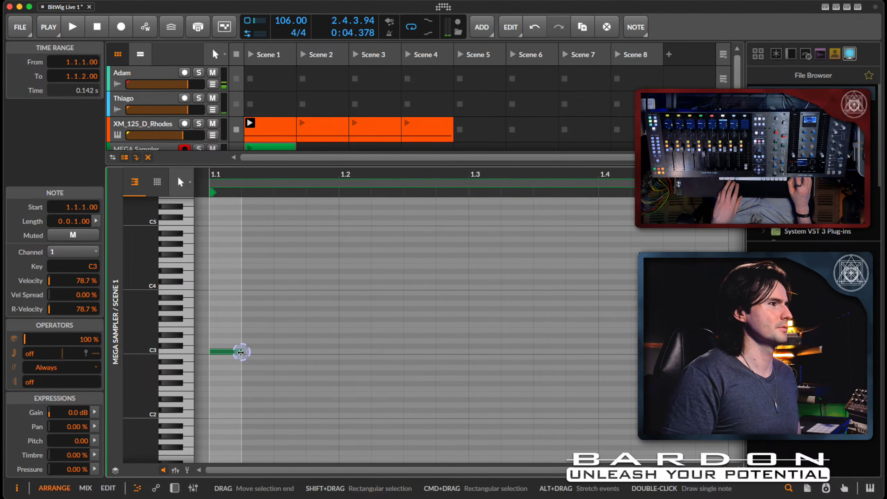
pyautogui.moveTo(240, 352); pyautogui.dragTo(728, 351)
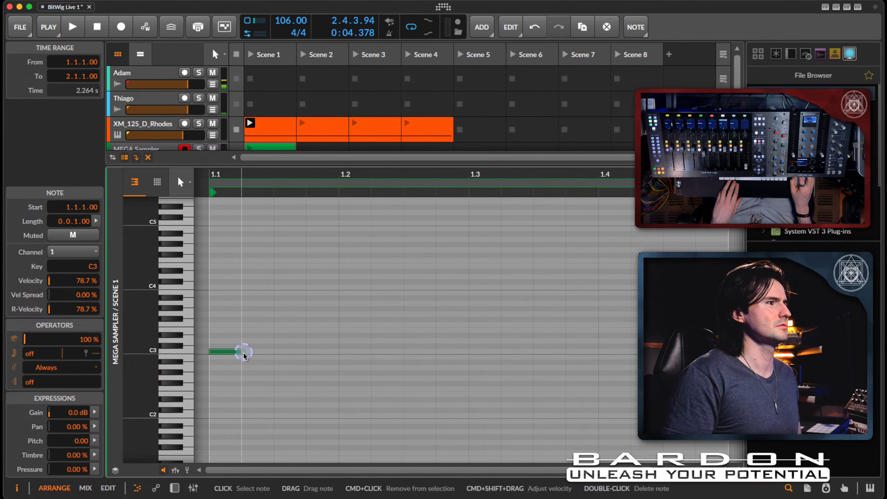
pyautogui.moveTo(240, 352); pyautogui.dragTo(729, 351)
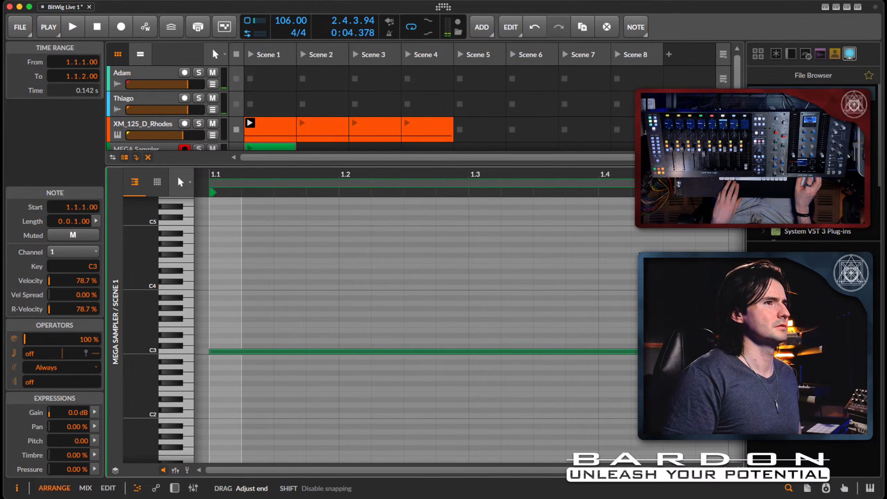
# - Launch Scene 1 to hear the Rhodes and MEGA Sampler clips together, and stop playback
pyautogui.scroll(-3, 287, 91)
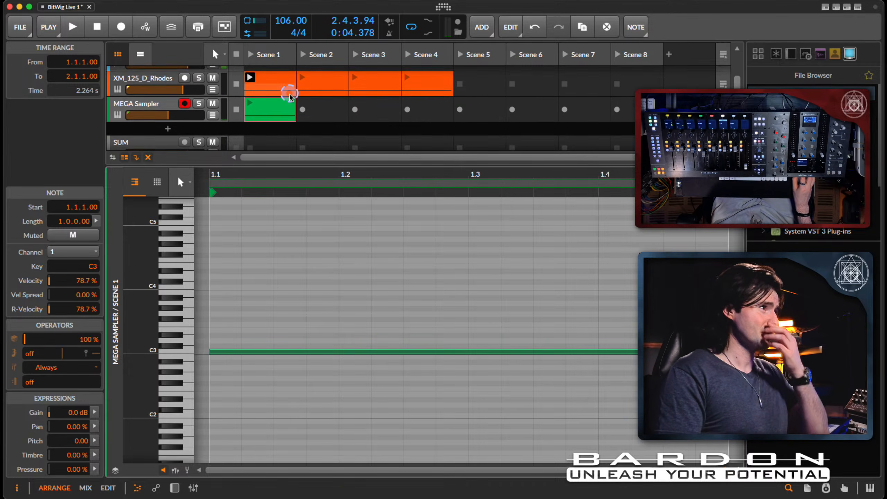
pyautogui.click(252, 55)
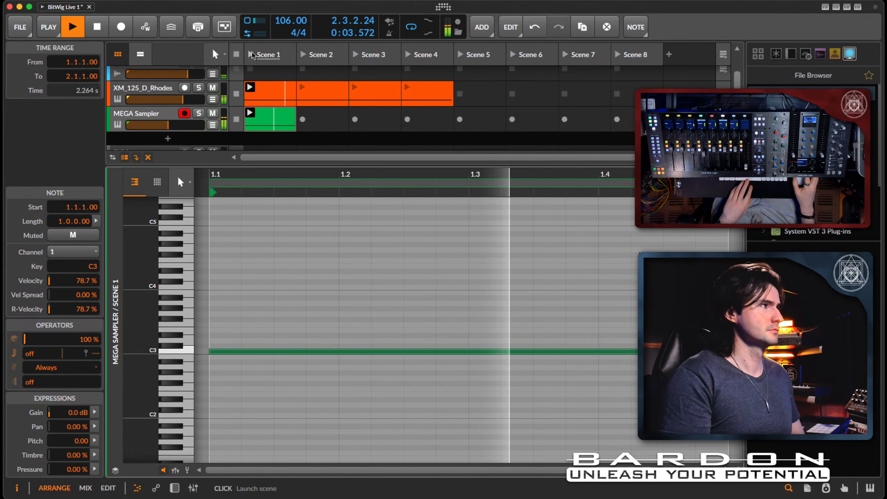
pyautogui.press('space')
# - Switch briefly to Desktop 1, return to Bitwig and restart playback of the Scene 1 clips
pyautogui.hotkey('ctrl', 'Up')
pyautogui.moveTo(323, 20)
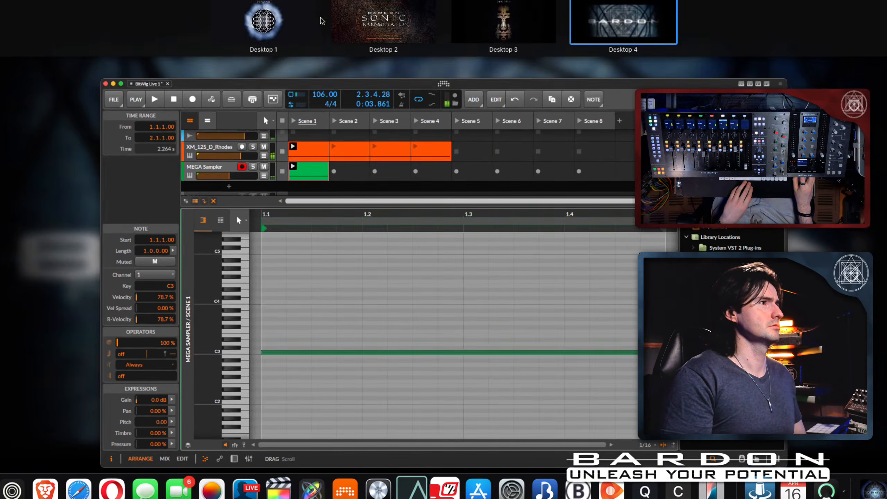
pyautogui.click(264, 23)
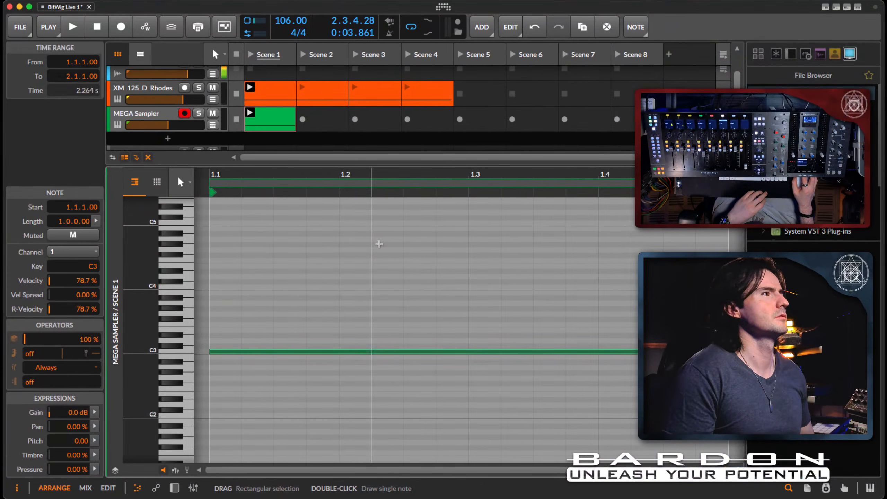
pyautogui.press('space')
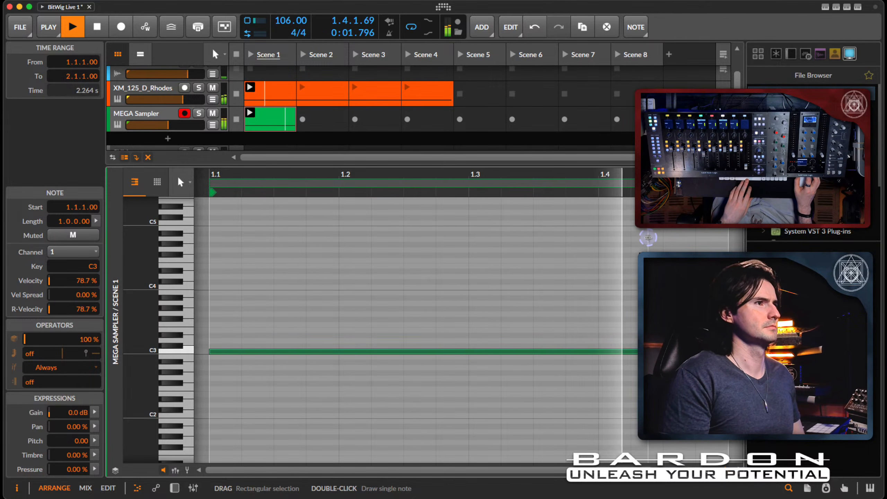
# - Stop playback, bounce the MEGA Sampler clip in Scene 1 to audio in place, and inspect the bounced waveform in the editor
pyautogui.press('space')
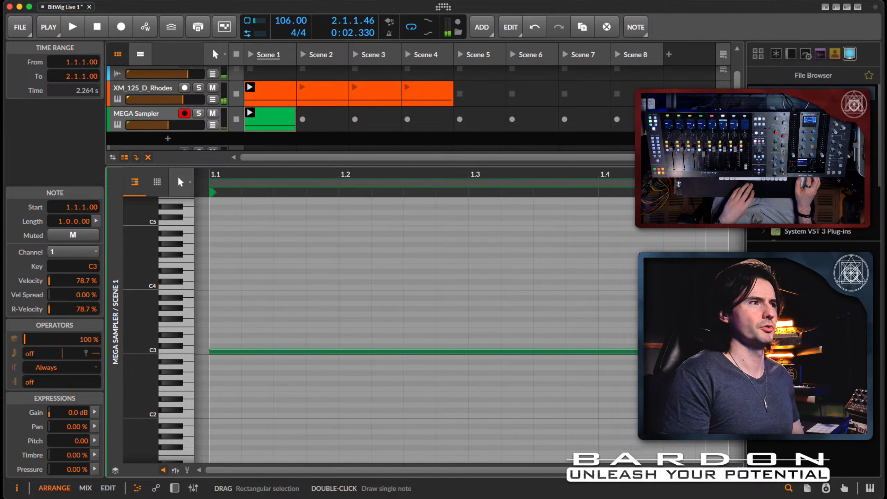
pyautogui.hscroll(3, 487, 288)
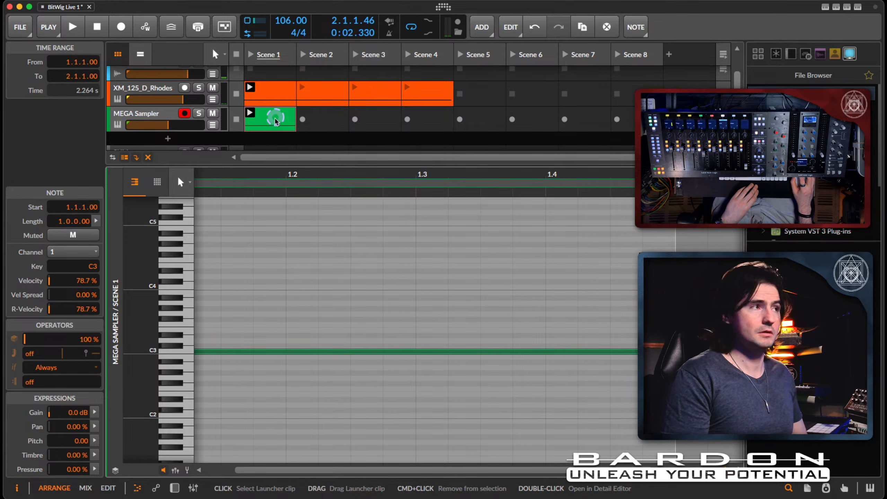
pyautogui.click(137, 490)
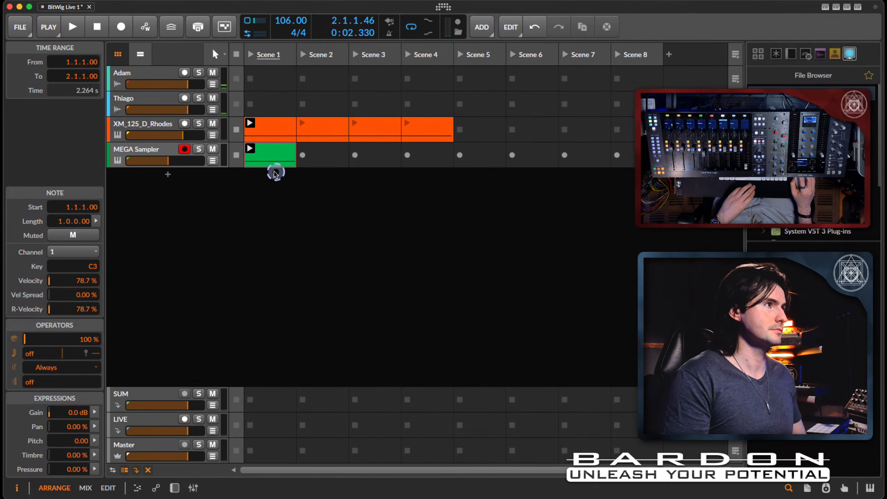
pyautogui.click(278, 146)
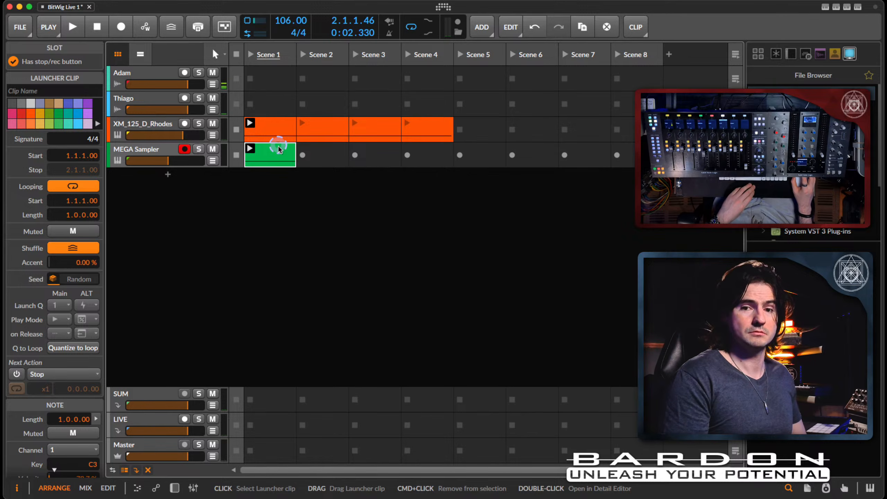
pyautogui.rightClick(276, 152)
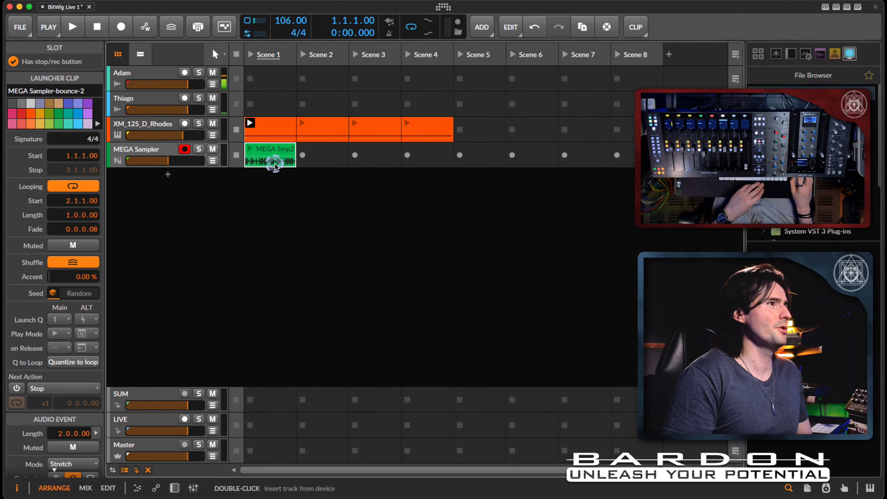
pyautogui.doubleClick(273, 161)
pyautogui.hscroll(-4, 394, 342)
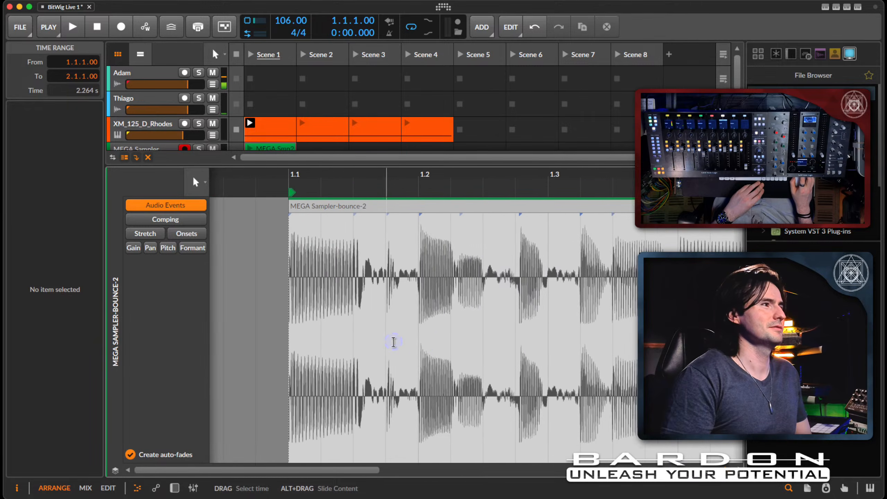
pyautogui.hscroll(3, 394, 342)
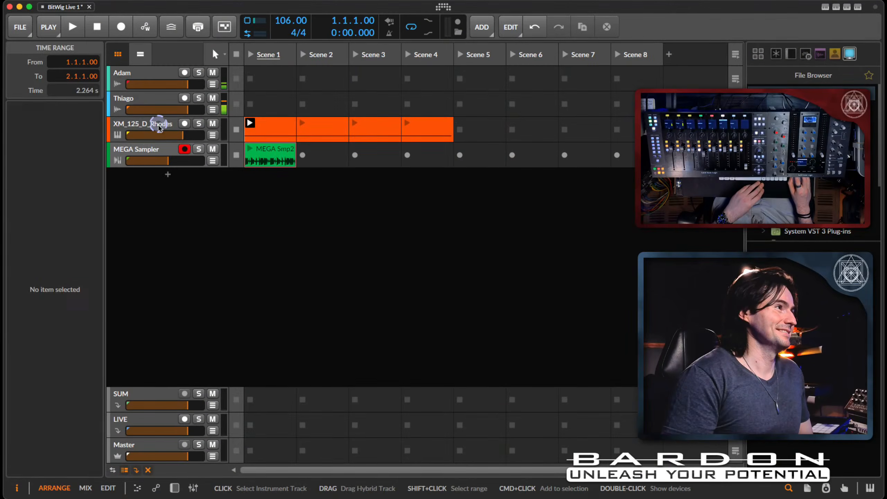
# - Deactivate the MEGA Sampler device and launch Scene 1 to hear the bounced clip with the Rhodes, and stop playback
pyautogui.click(159, 126)
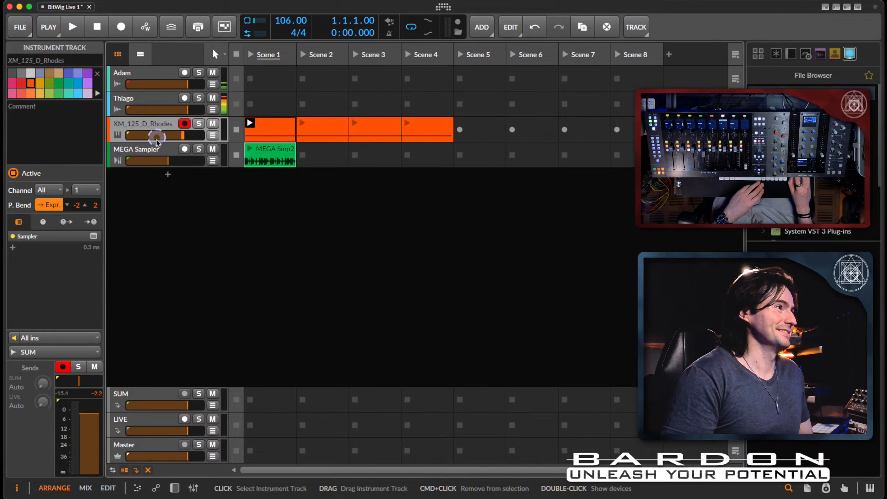
pyautogui.click(161, 149)
pyautogui.click(10, 238)
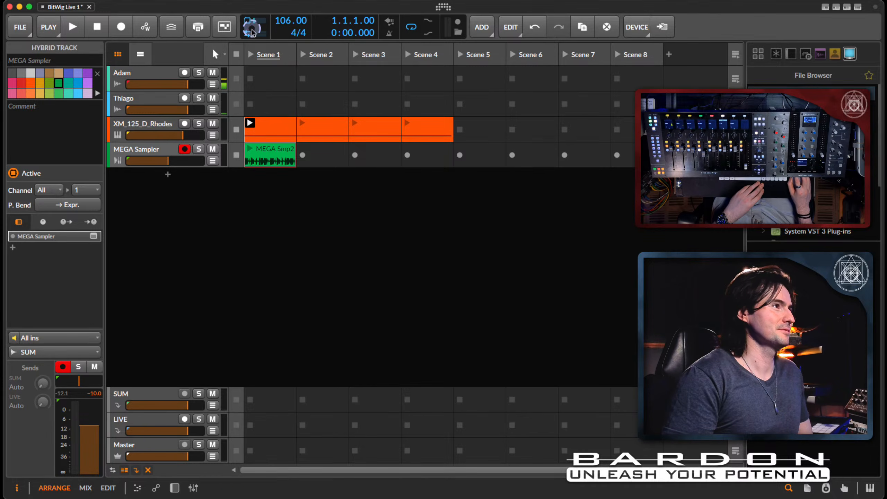
pyautogui.click(249, 55)
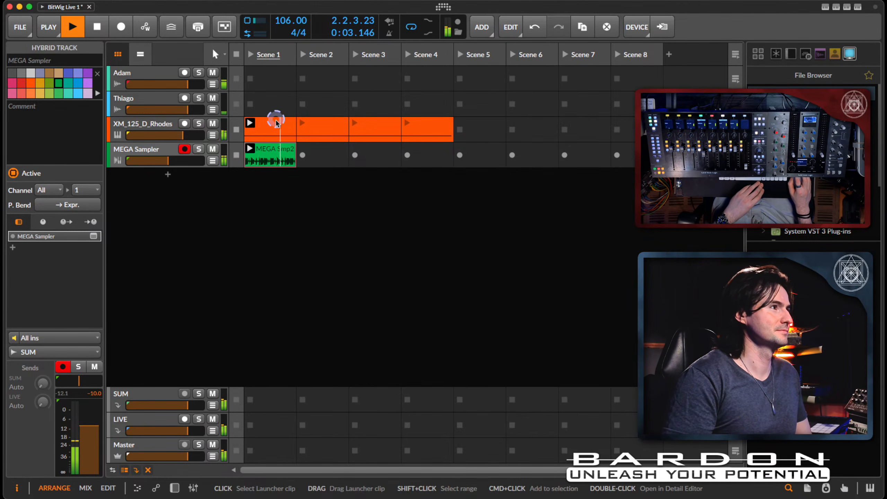
pyautogui.click(275, 157)
pyautogui.press('space')
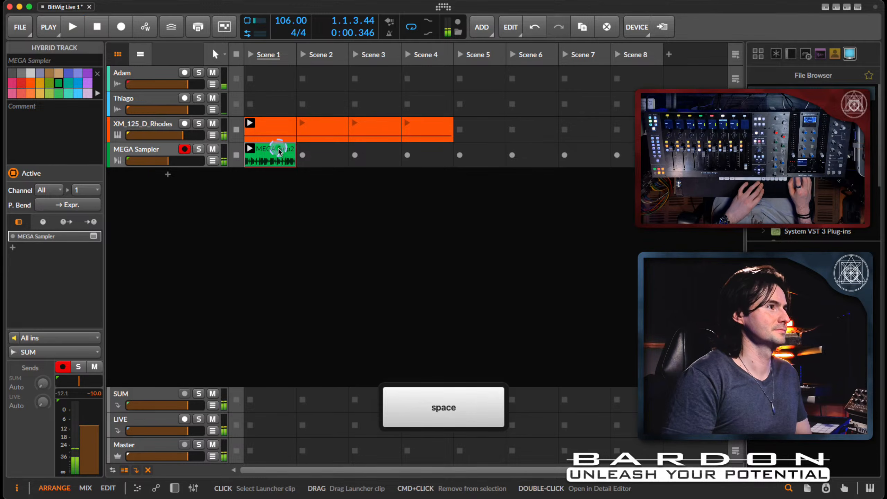
# - Delete the bounced audio clip from the MEGA Sampler track's Scene 1 slot and reactivate the MEGA Sampler device
pyautogui.doubleClick(279, 150)
pyautogui.hscroll(-5, 270, 242)
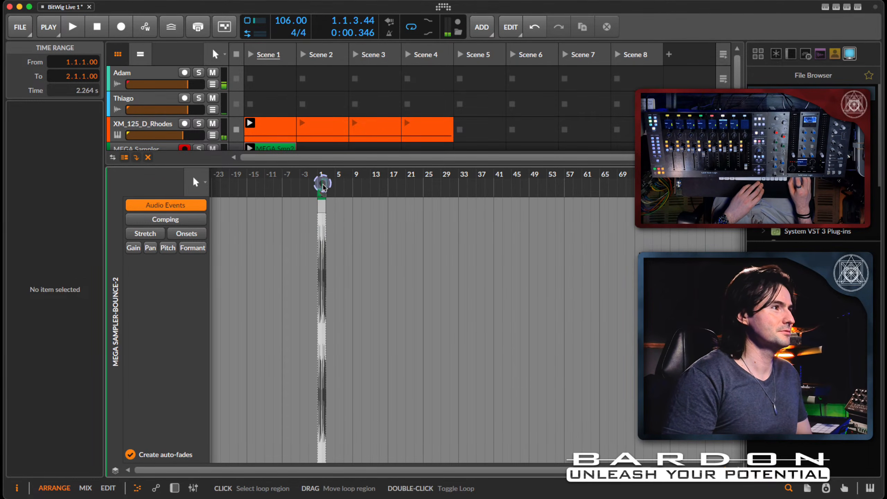
pyautogui.click(271, 149)
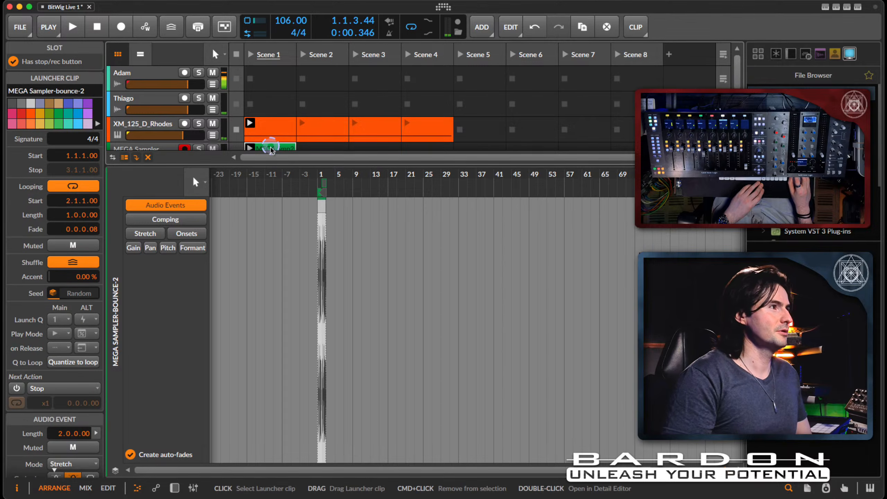
pyautogui.press('BackSpace')
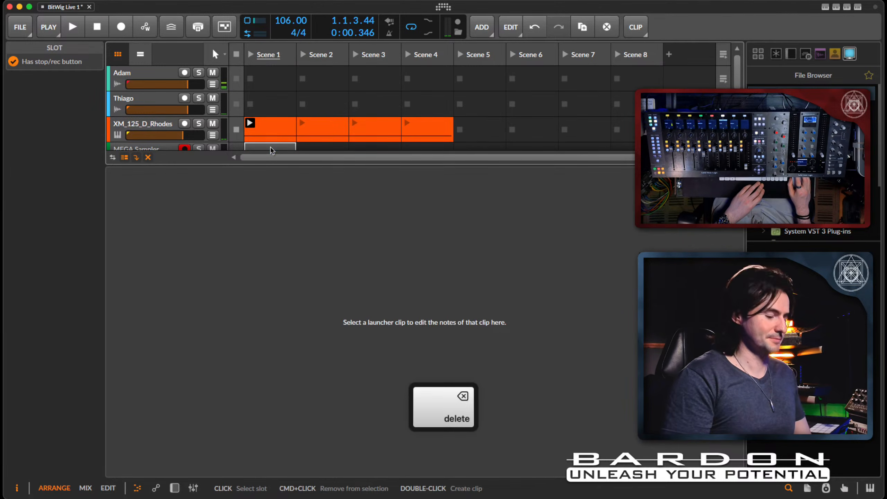
pyautogui.click(143, 488)
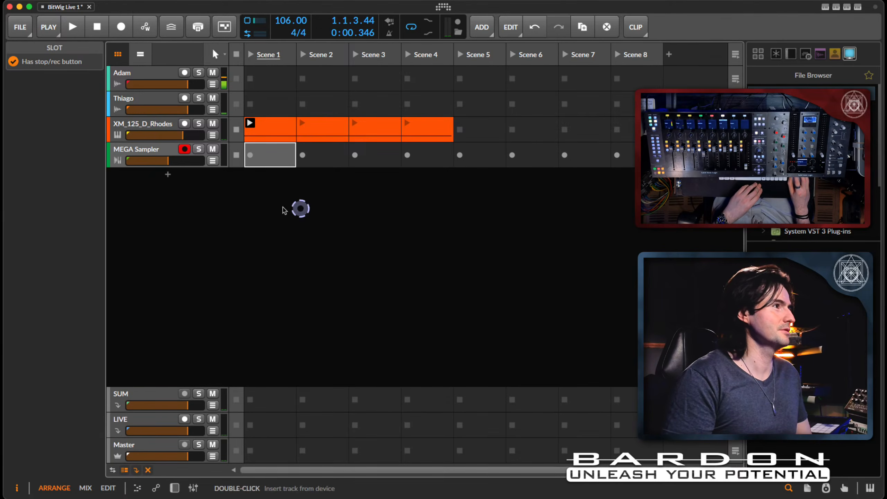
pyautogui.click(142, 150)
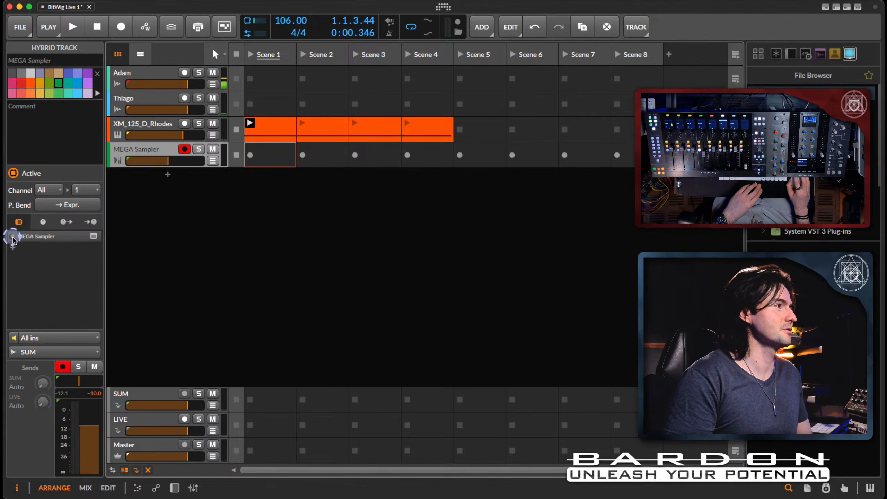
pyautogui.click(279, 156)
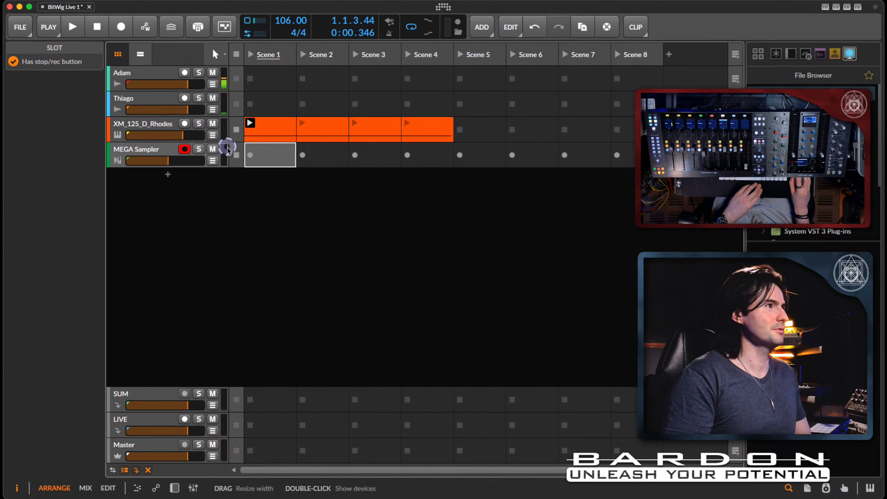
# - Turn on the metronome in the playback settings
pyautogui.click(54, 28)
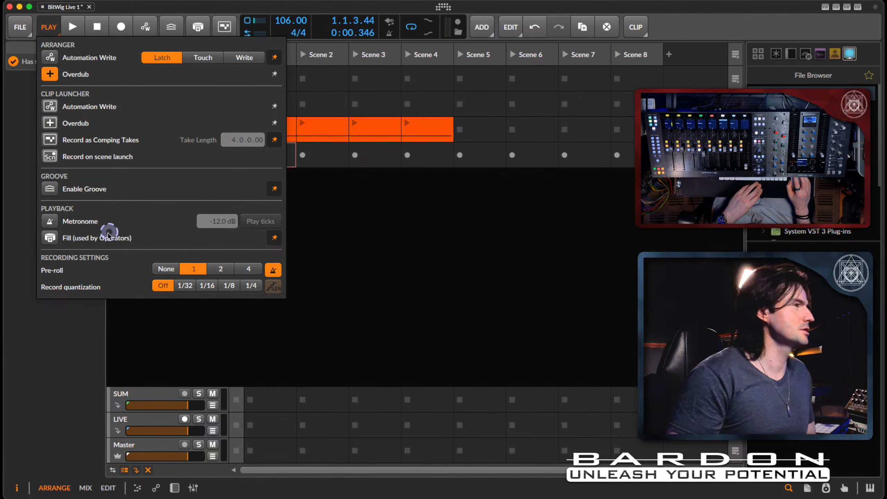
pyautogui.click(49, 221)
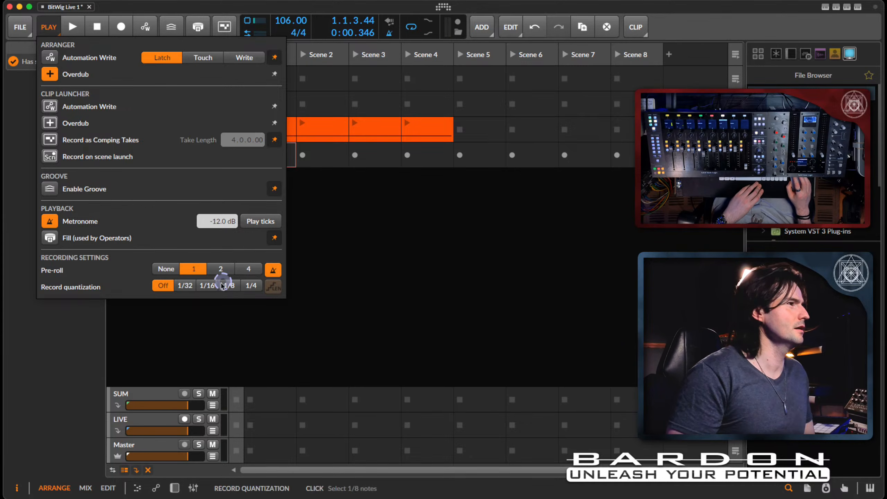
pyautogui.click(307, 201)
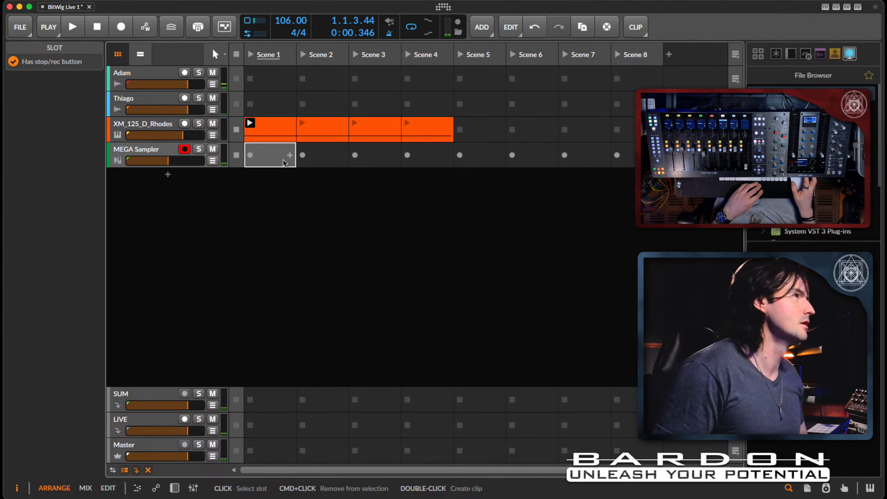
# - Record a played C3 note into a new MEGA Sampler clip in Scene 1, play the clip back and stop
pyautogui.click(253, 159)
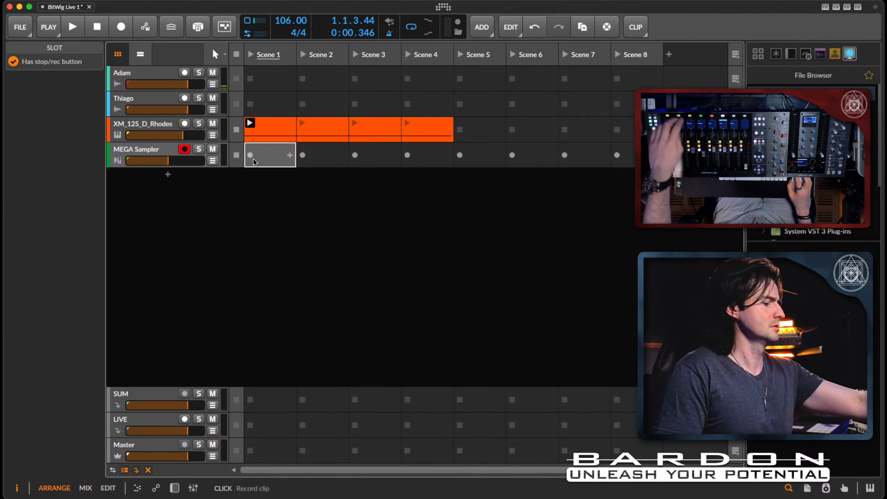
pyautogui.press('space')
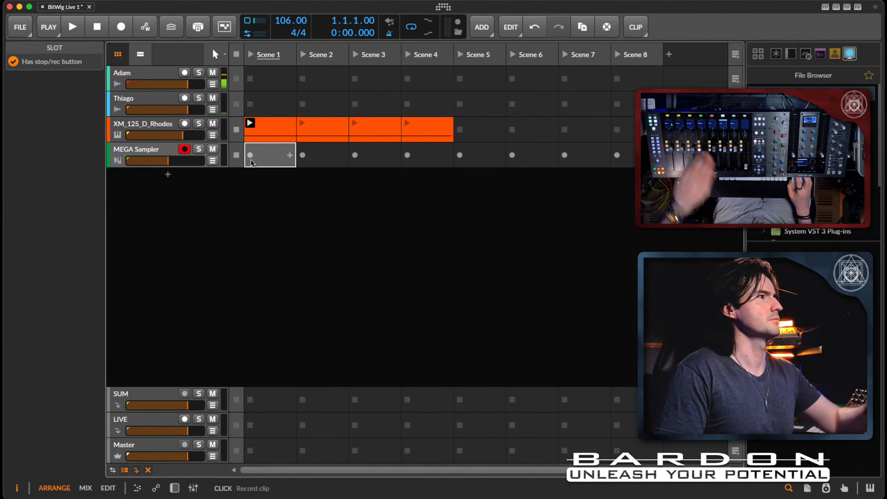
pyautogui.click(250, 156)
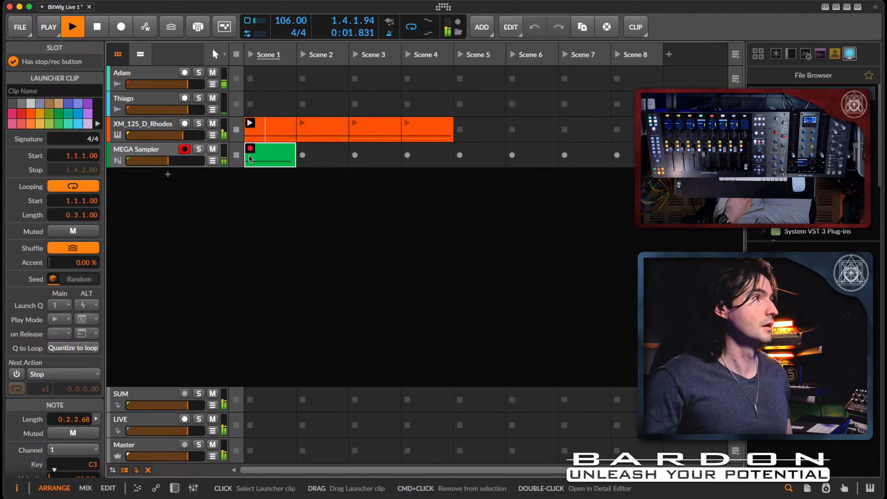
pyautogui.press('space')
pyautogui.click(255, 155)
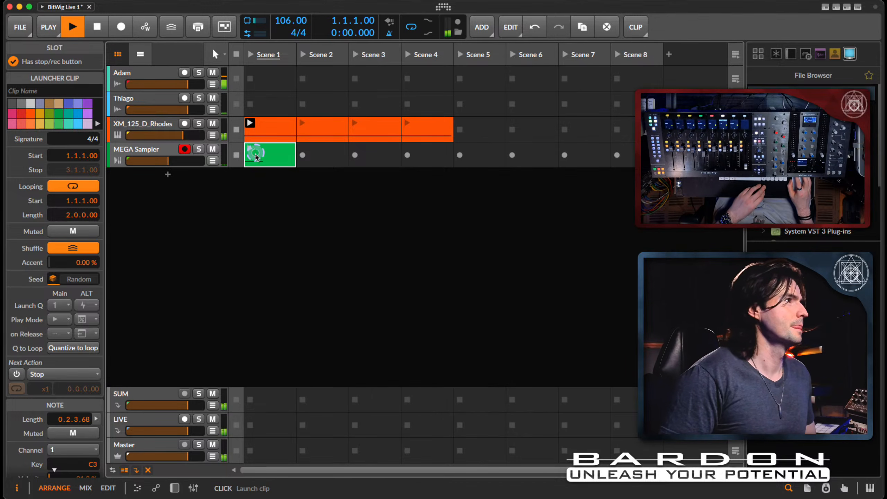
pyautogui.press('space')
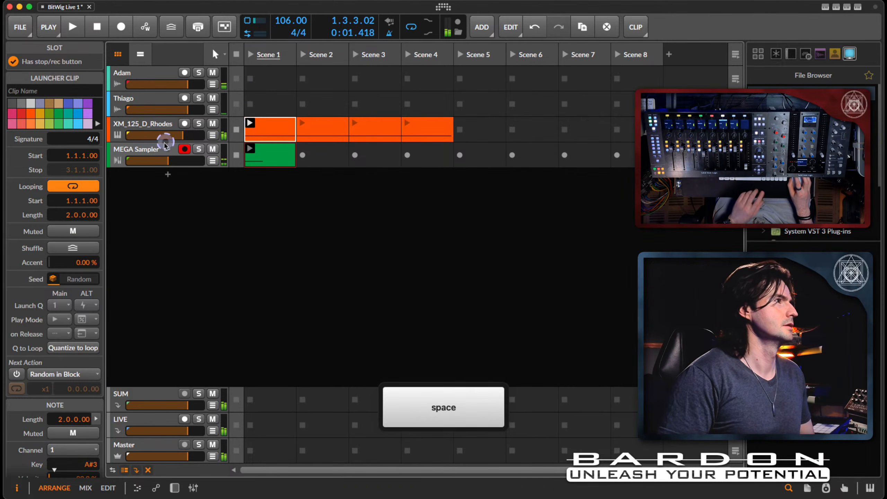
# - Open the MEGA Sampler plug-in to check its Precision Bass sample and playback settings, and close its window
pyautogui.click(149, 151)
pyautogui.click(37, 236)
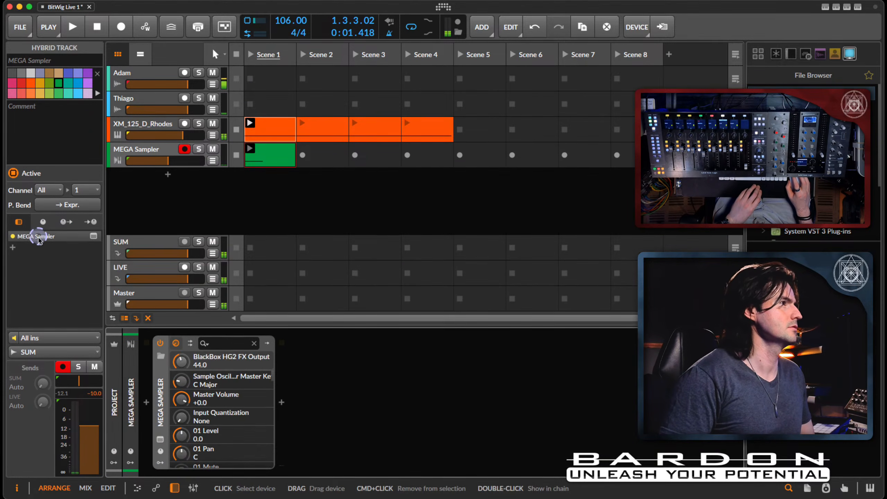
pyautogui.click(58, 246)
pyautogui.click(94, 235)
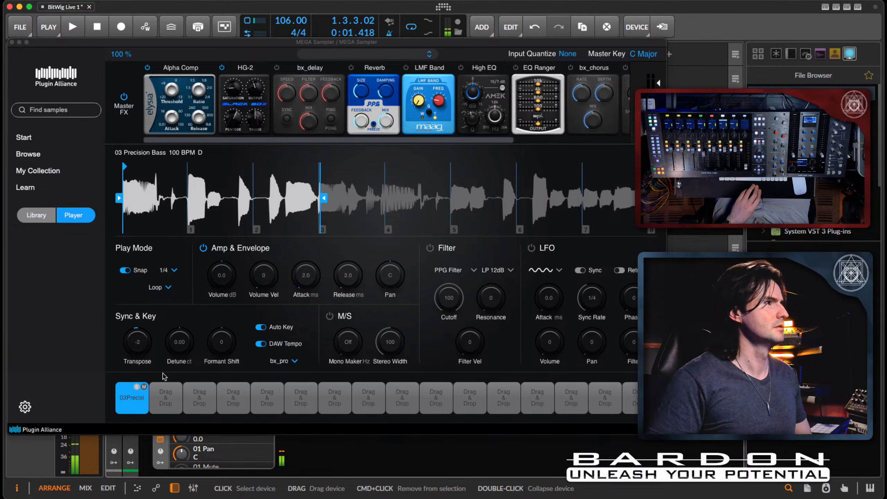
pyautogui.click(73, 29)
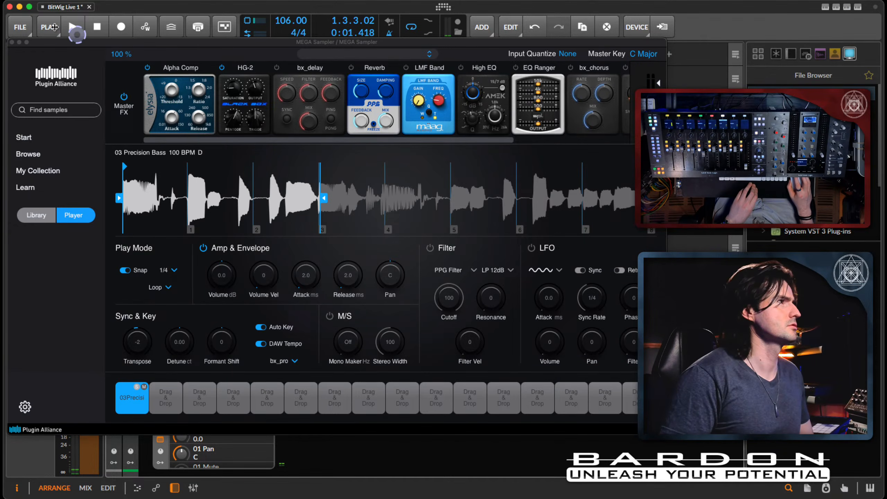
pyautogui.click(19, 42)
# - Open the recorded MEGA Sampler clip in the note editor and extend its C3 note to a length of 0.3.0.00
pyautogui.click(275, 152)
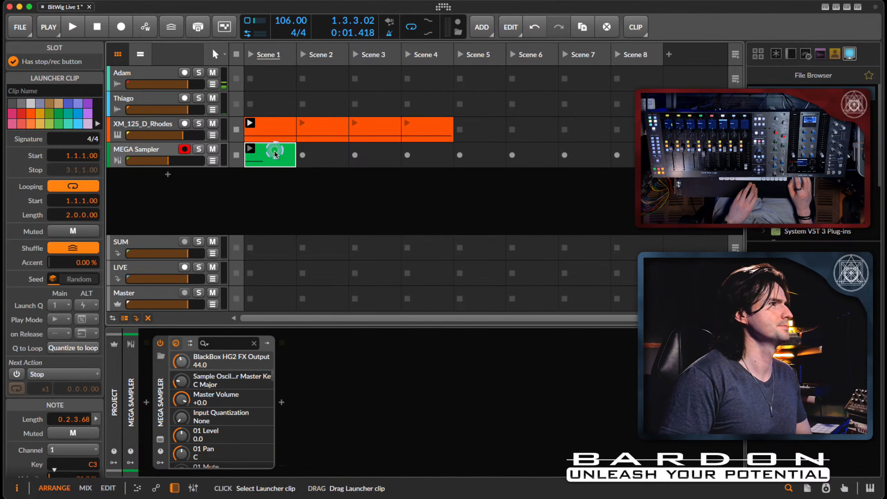
pyautogui.doubleClick(275, 153)
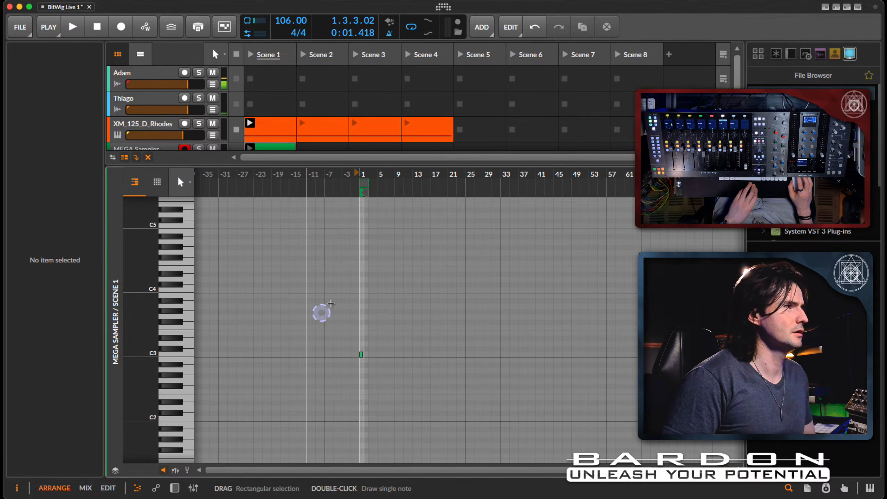
pyautogui.moveTo(364, 207)
pyautogui.mouseDown()
pyautogui.moveTo(386, 207)
pyautogui.moveTo(362, 209)
pyautogui.mouseUp()
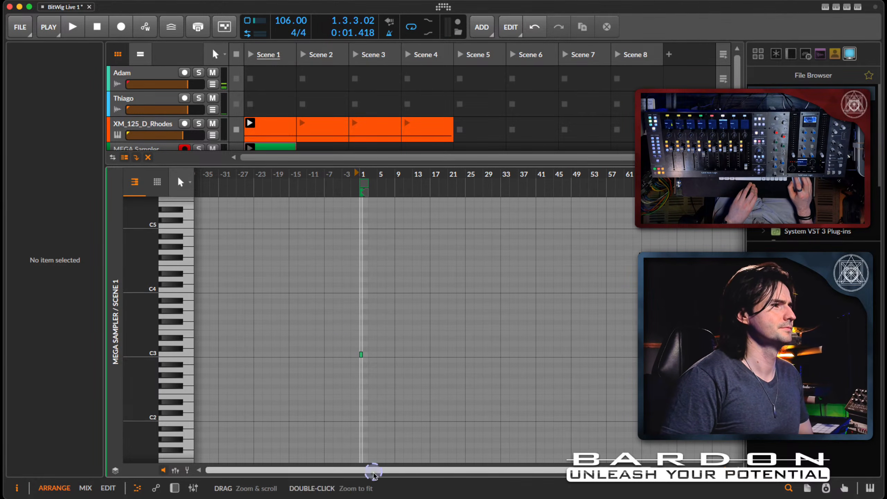
pyautogui.moveTo(373, 474); pyautogui.dragTo(375, 471)
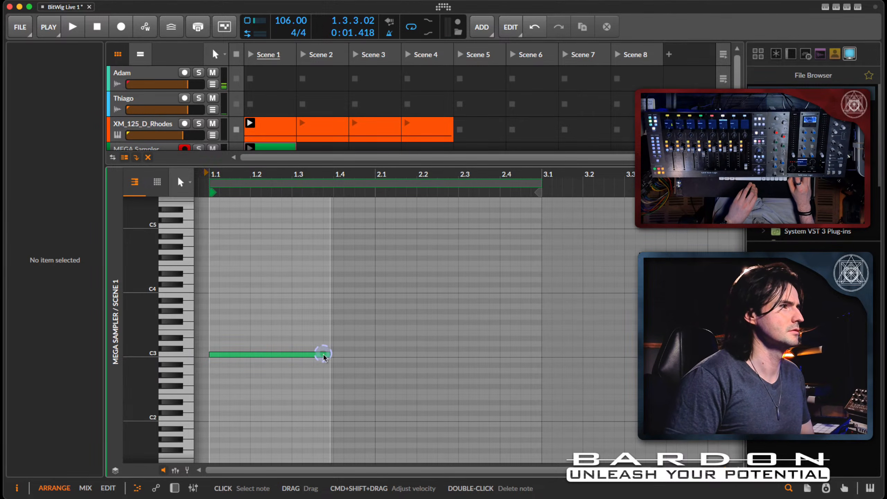
pyautogui.moveTo(327, 354); pyautogui.dragTo(334, 354)
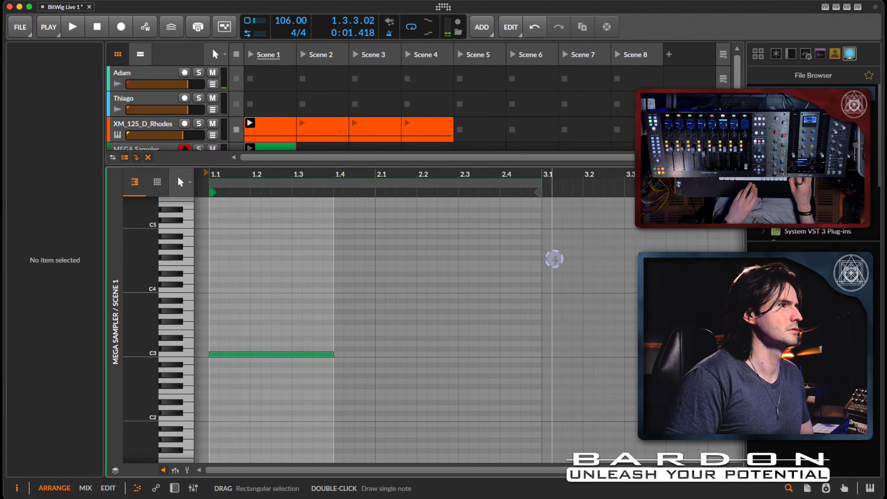
# - Shorten the clip's loop to 0.3.0.00 to match the C3 note, close the editor and select the clip
pyautogui.moveTo(541, 182); pyautogui.dragTo(334, 202)
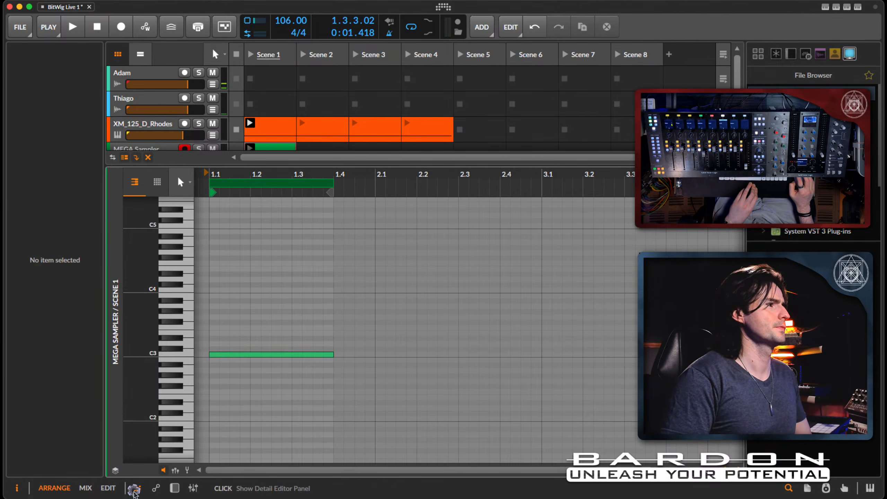
pyautogui.click(137, 487)
pyautogui.click(265, 149)
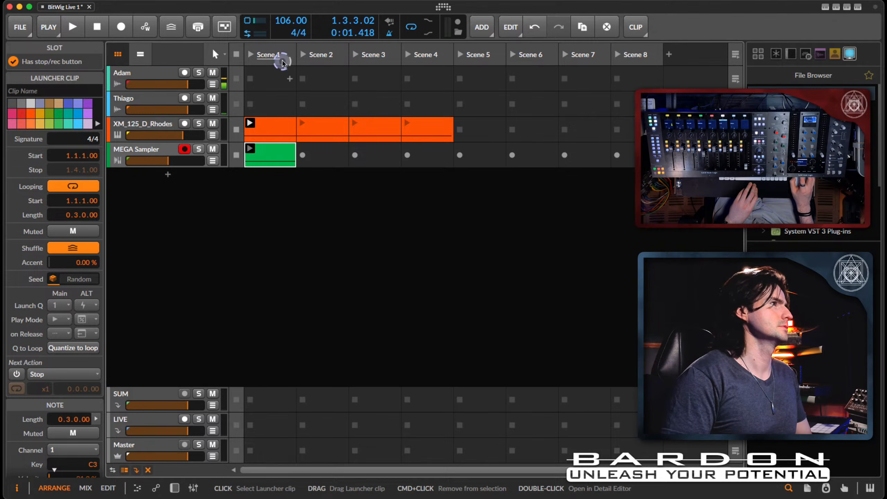
# - Bounce the Scene 1 MEGA Sampler clip in place pre-FX and deactivate the track's MEGA Sampler device
pyautogui.rightClick(269, 153)
pyautogui.click(340, 300)
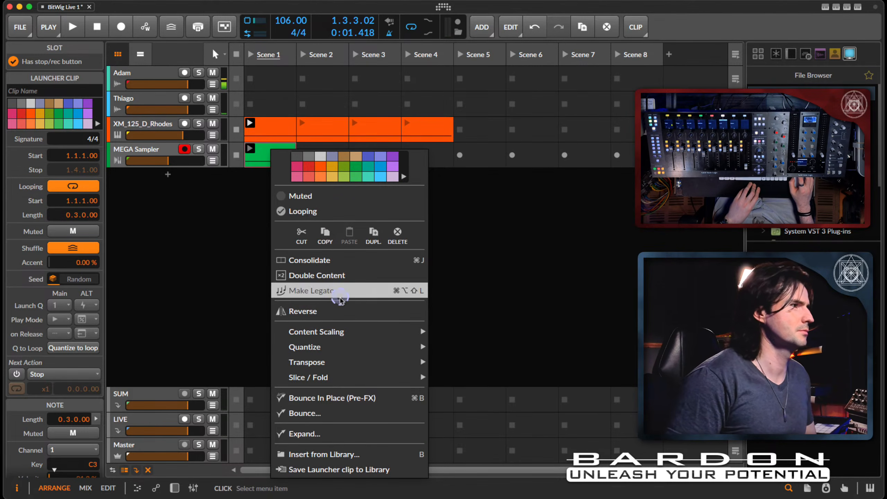
pyautogui.click(346, 398)
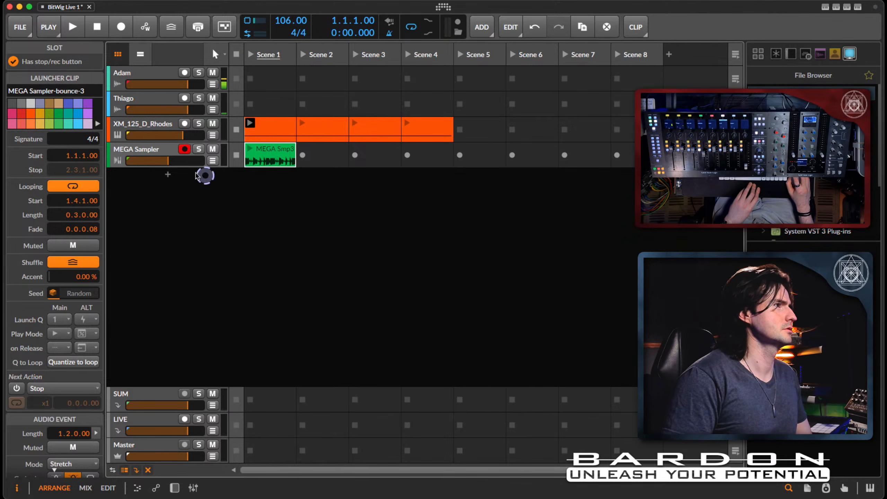
pyautogui.click(153, 151)
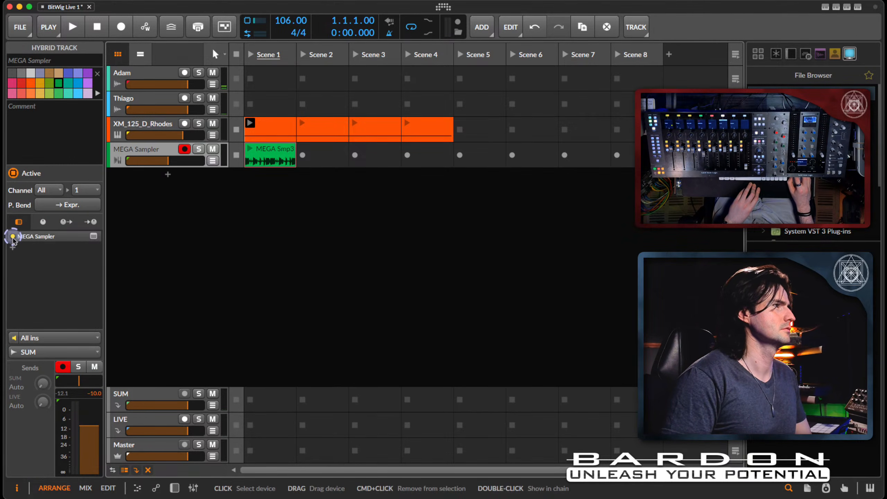
pyautogui.click(13, 238)
# - Launch Scene 1 to hear the bounced bass clip with the Rhodes clip, and stop playback
pyautogui.click(251, 54)
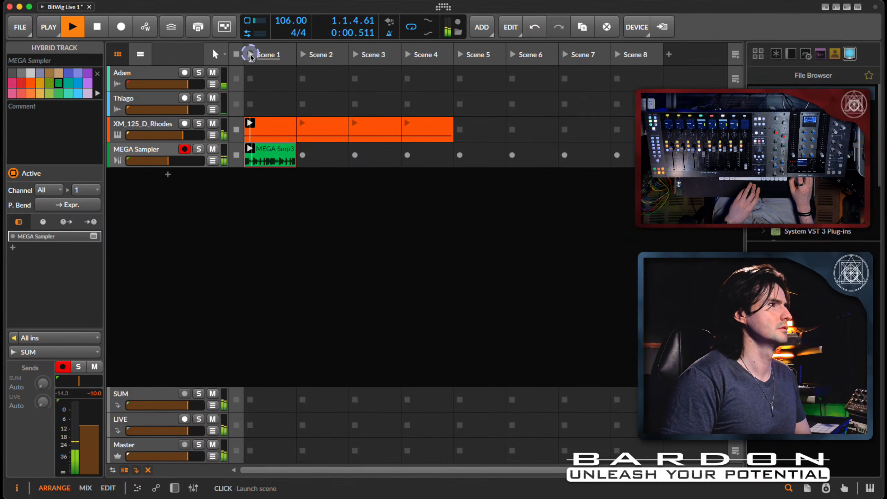
pyautogui.click(312, 59)
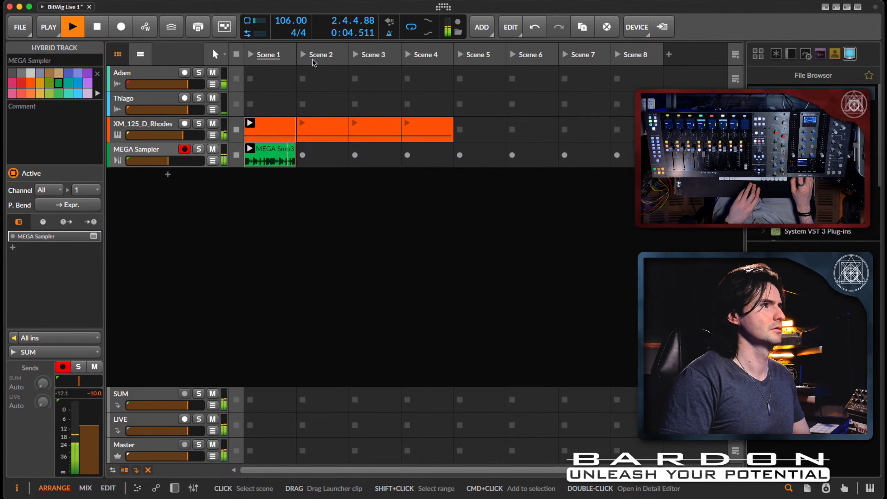
pyautogui.click(310, 71)
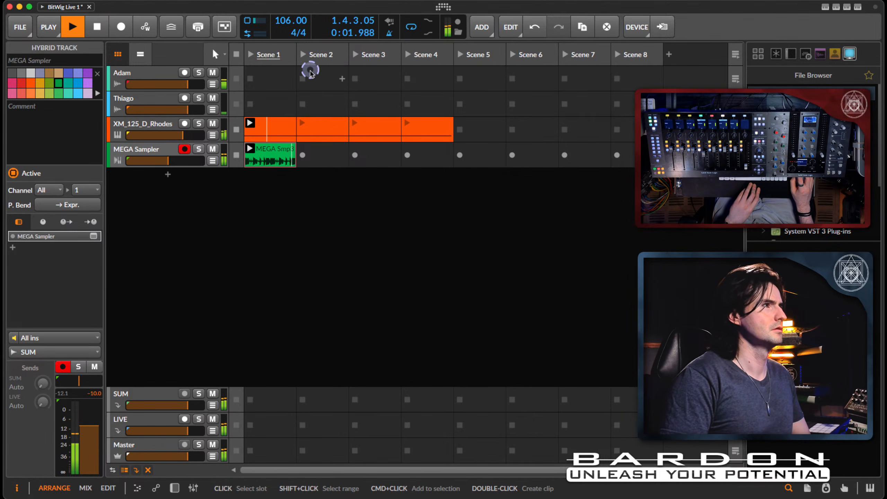
pyautogui.press('space')
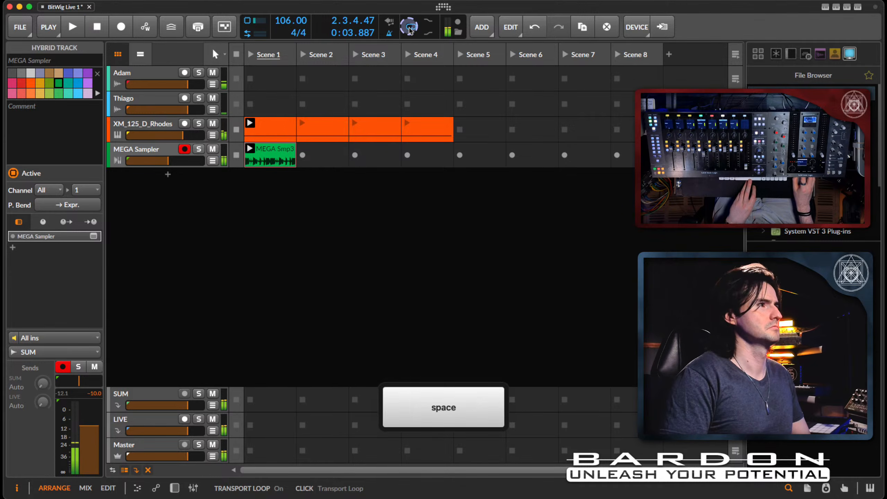
# - Open the bounced MEGA Sampler clip in the audio editor and extend its loop back to start at 1.1.1.00
pyautogui.click(275, 157)
pyautogui.doubleClick(275, 157)
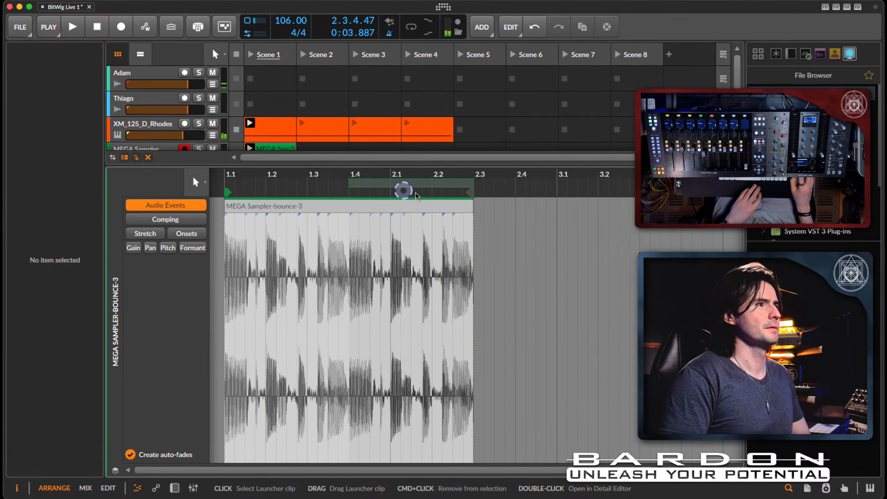
pyautogui.click(347, 181)
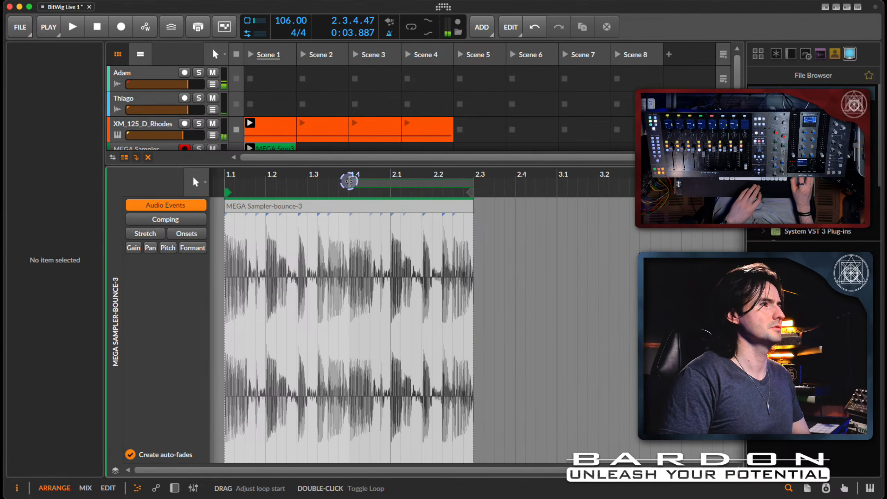
pyautogui.moveTo(348, 181); pyautogui.dragTo(225, 182)
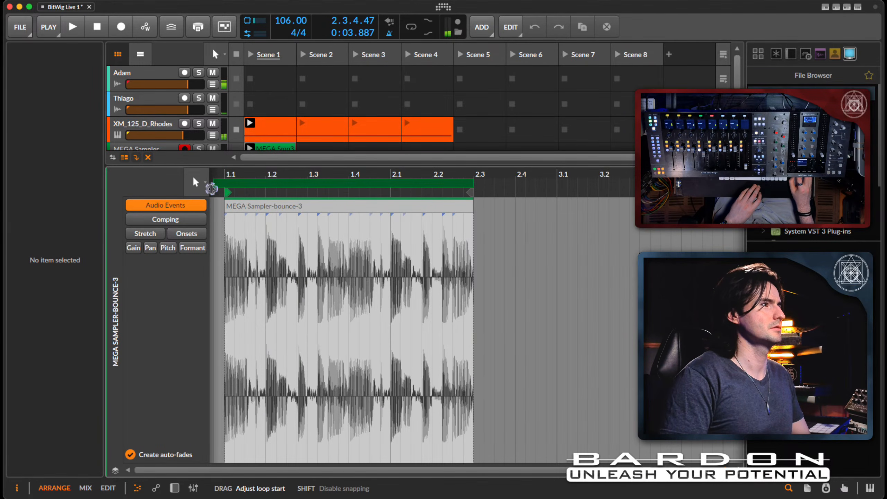
# - Play Scene 1 to check the bounced clip's extended loop, stop playback and close the detail editor
pyautogui.click(250, 55)
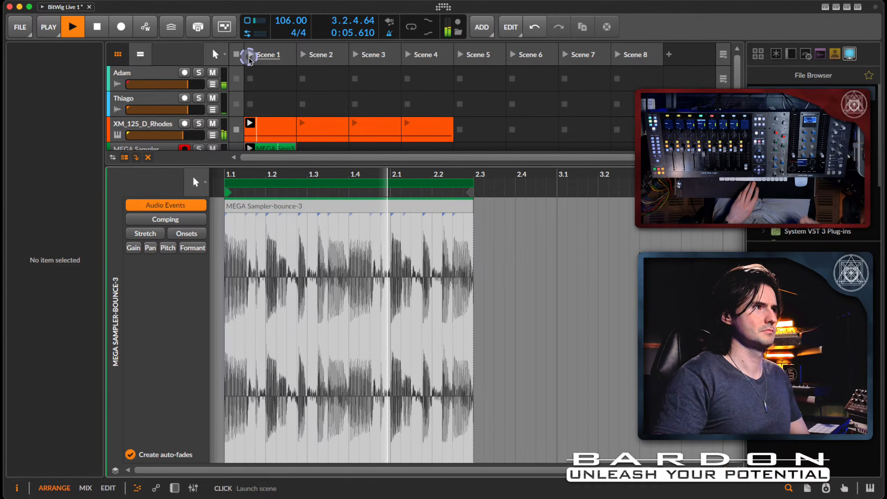
pyautogui.press('space')
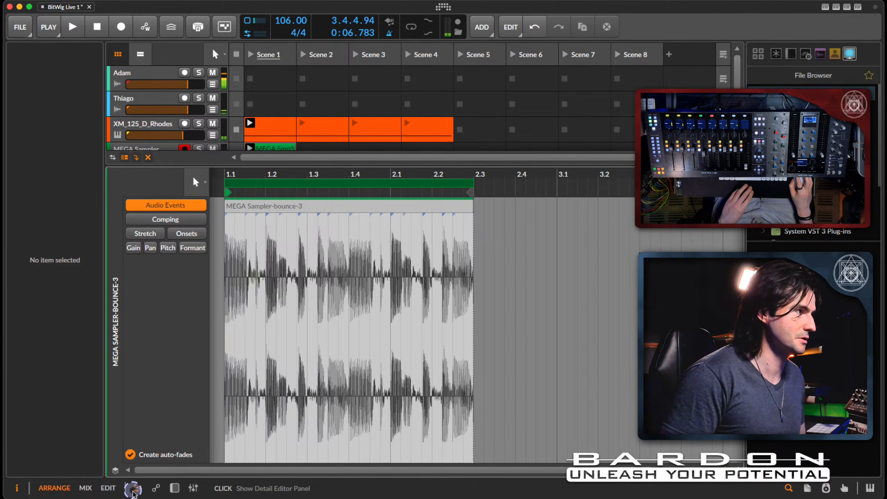
pyautogui.click(137, 488)
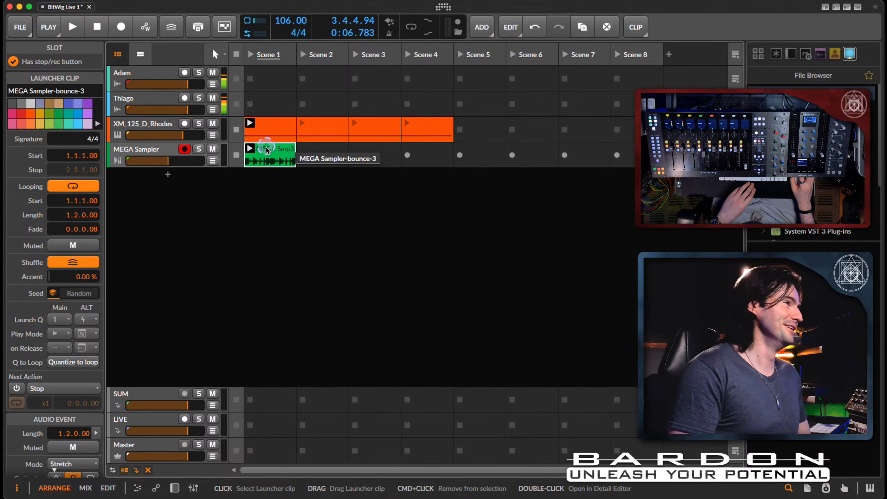
# - Turn off Shuffle for the bounced MEGA Sampler clip and compare its settings with the Scene 1 Rhodes clip
pyautogui.click(74, 262)
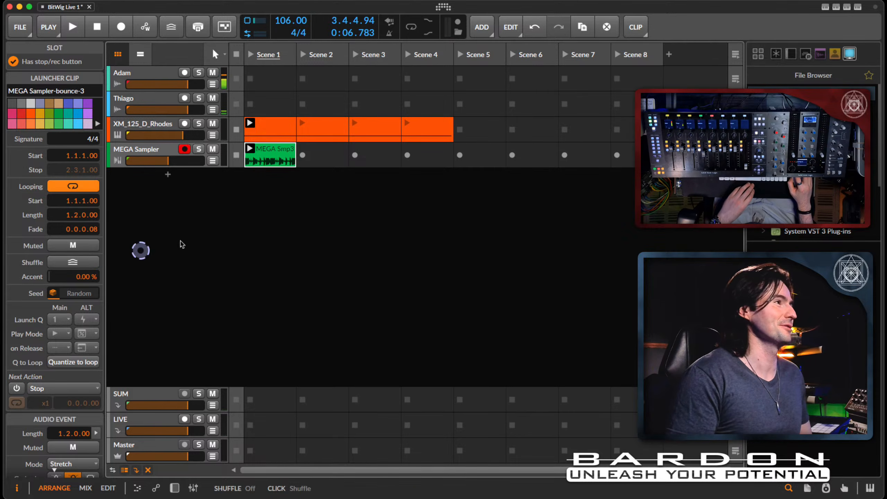
pyautogui.click(150, 123)
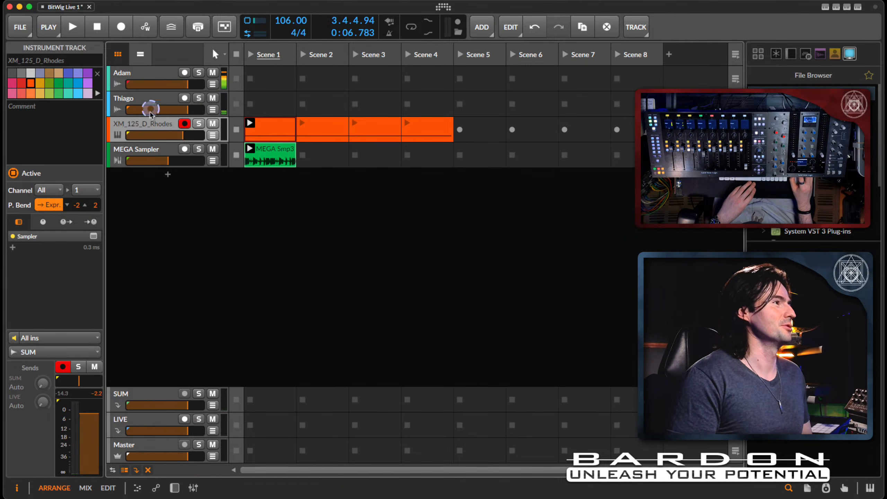
pyautogui.click(281, 120)
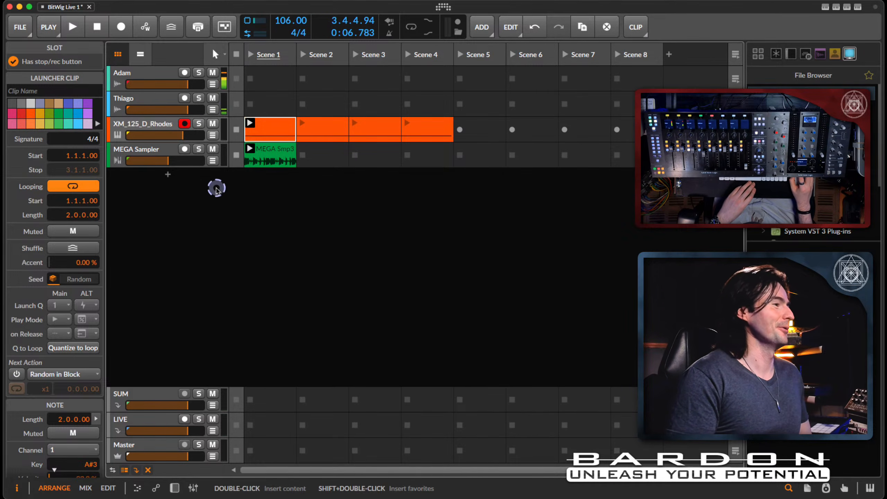
pyautogui.click(320, 123)
pyautogui.click(260, 126)
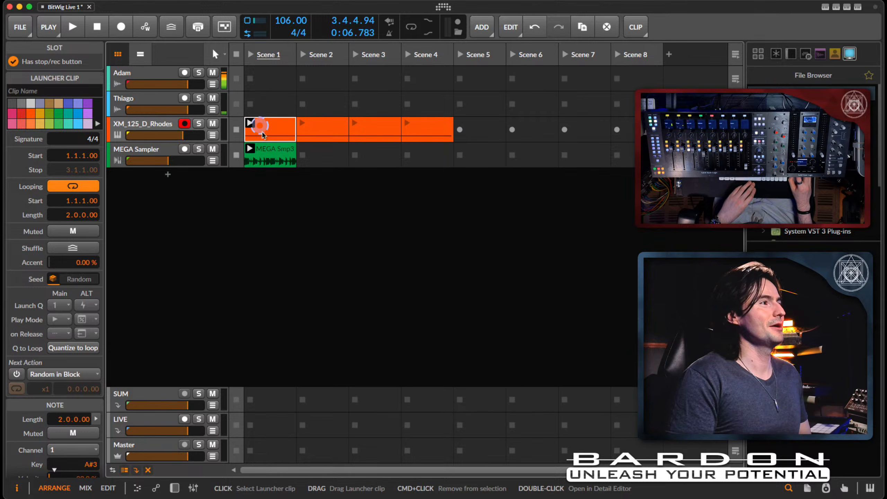
pyautogui.click(274, 151)
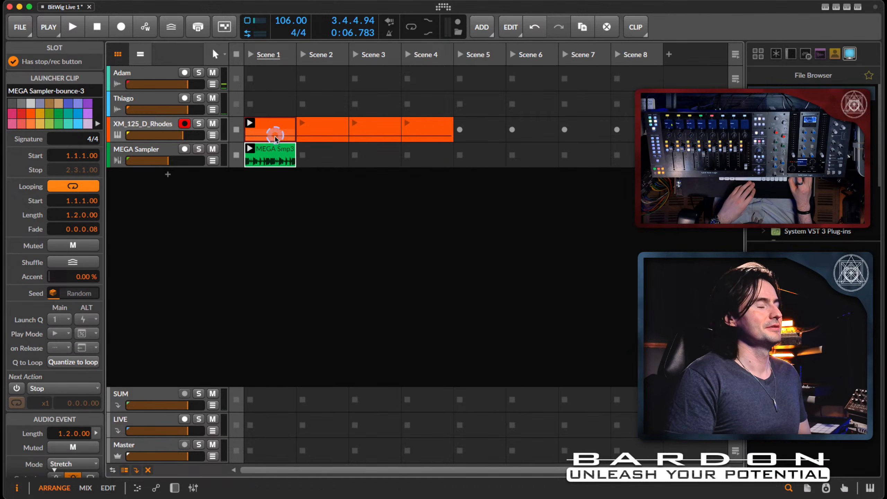
# - Copy the bounced MEGA Sampler clip into Scene 2, alongside the second Rhodes clip
pyautogui.click(316, 127)
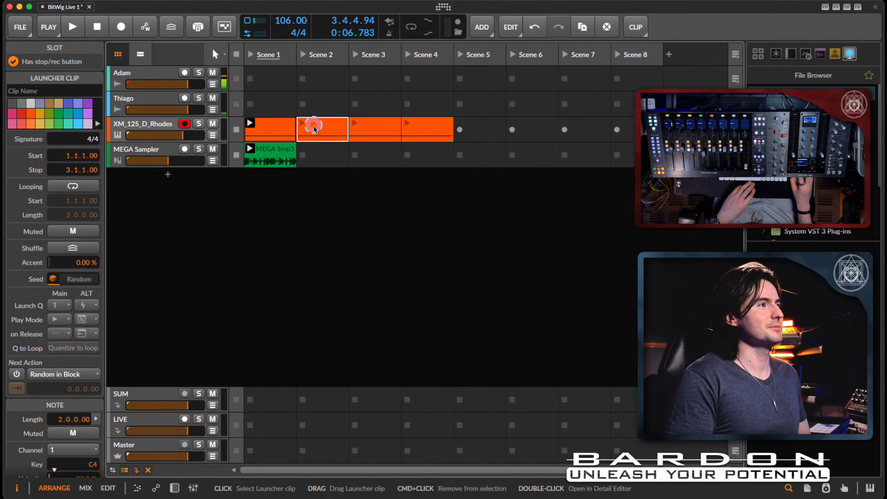
pyautogui.click(303, 126)
pyautogui.click(316, 158)
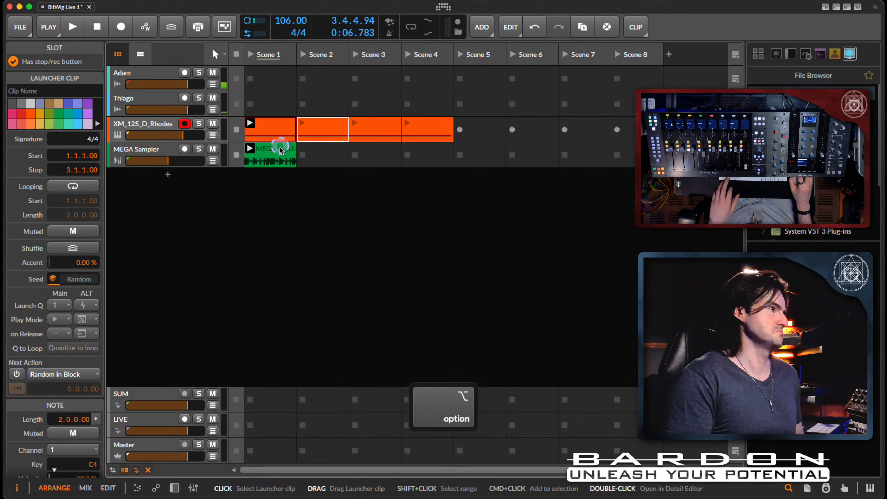
pyautogui.moveTo(276, 152); pyautogui.dragTo(316, 149)
pyautogui.click(320, 134)
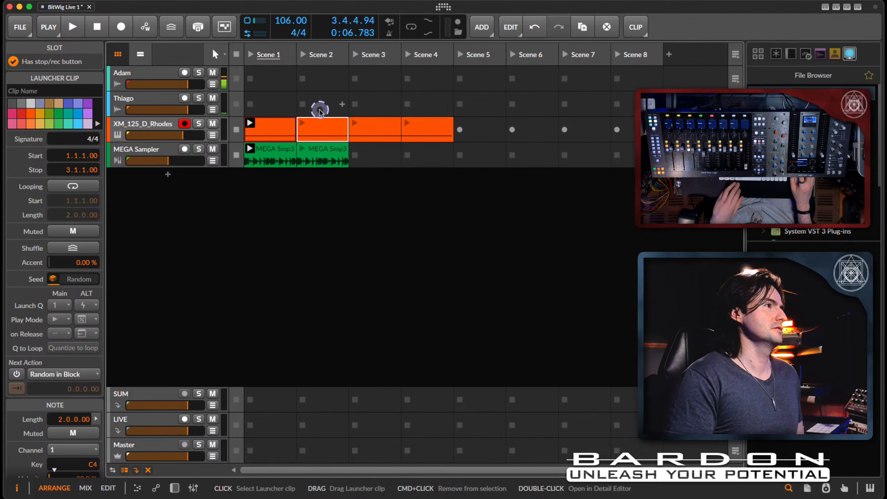
# - Enable looping for the Rhodes clip in Scene 2, launch the scene to hear it and stop playback
pyautogui.click(335, 54)
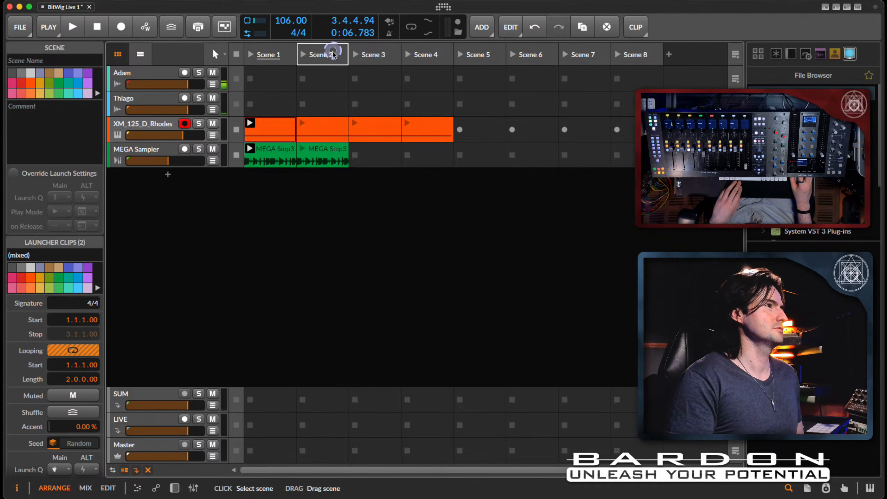
pyautogui.click(326, 125)
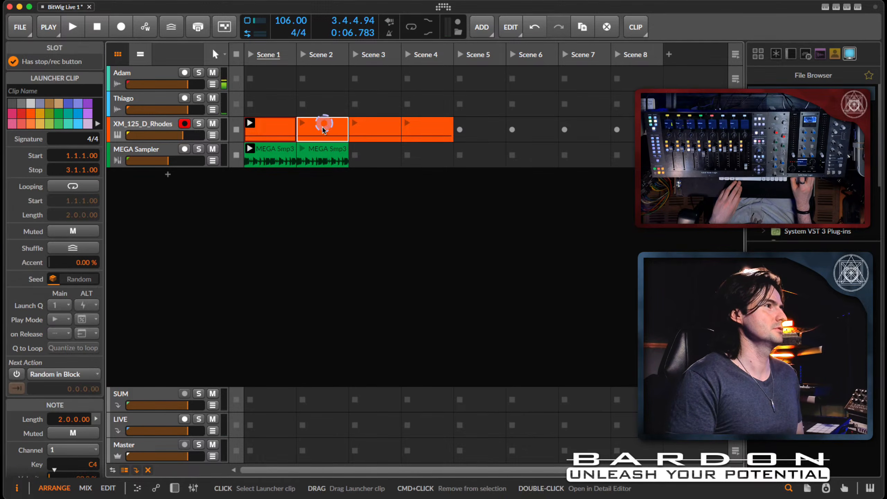
pyautogui.click(73, 188)
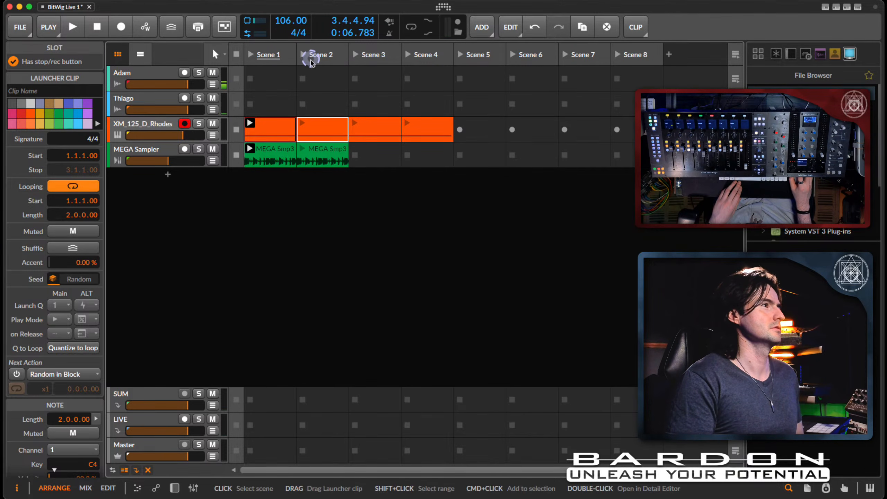
pyautogui.click(303, 54)
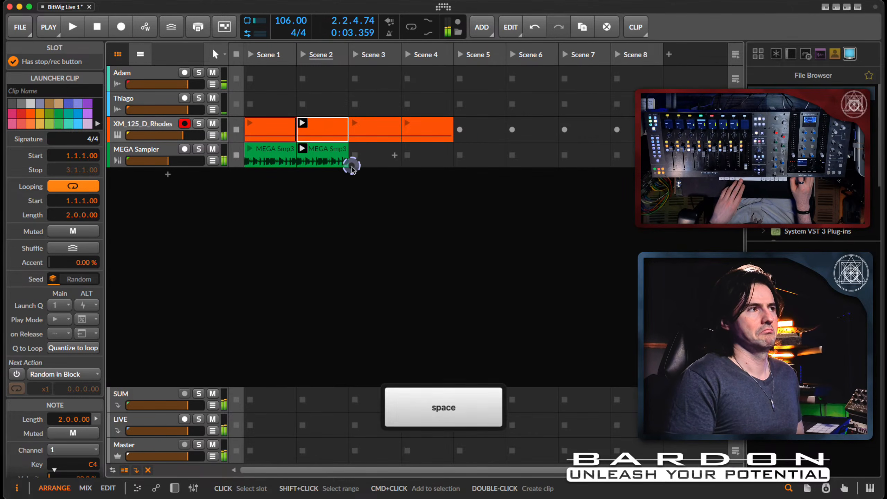
pyautogui.press('space')
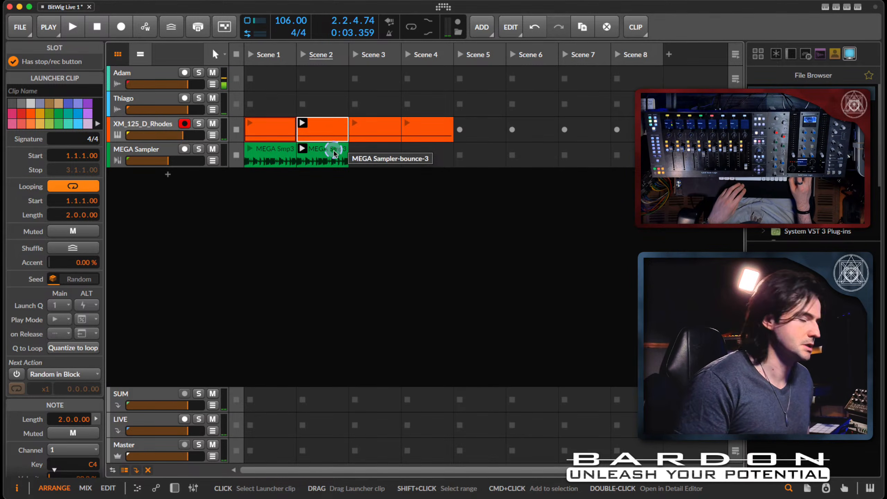
# - Open the Scene 2 MEGA Sampler clip in the full Edit view and select its audio event
pyautogui.click(335, 154)
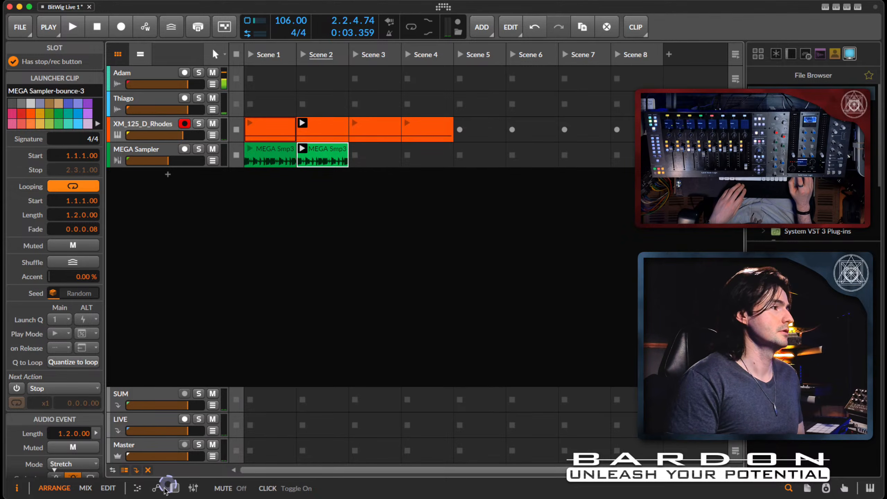
pyautogui.click(103, 488)
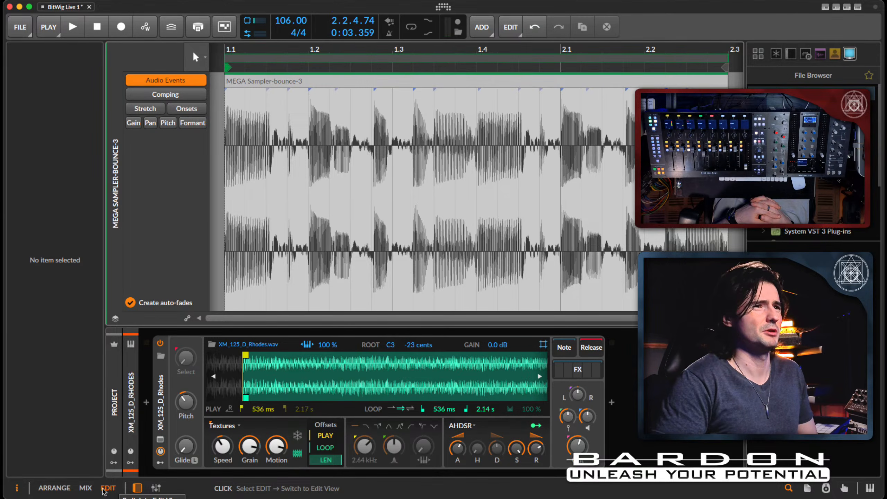
pyautogui.click(381, 287)
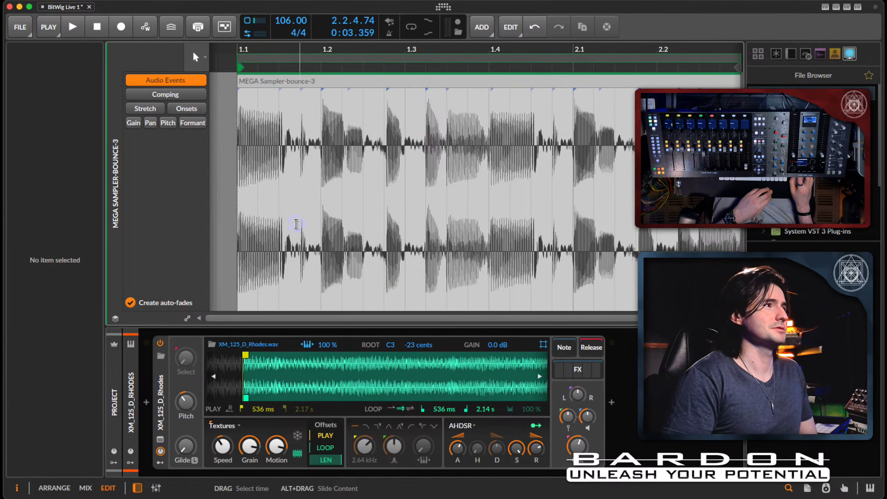
pyautogui.click(296, 223)
pyautogui.hscroll(1, 297, 223)
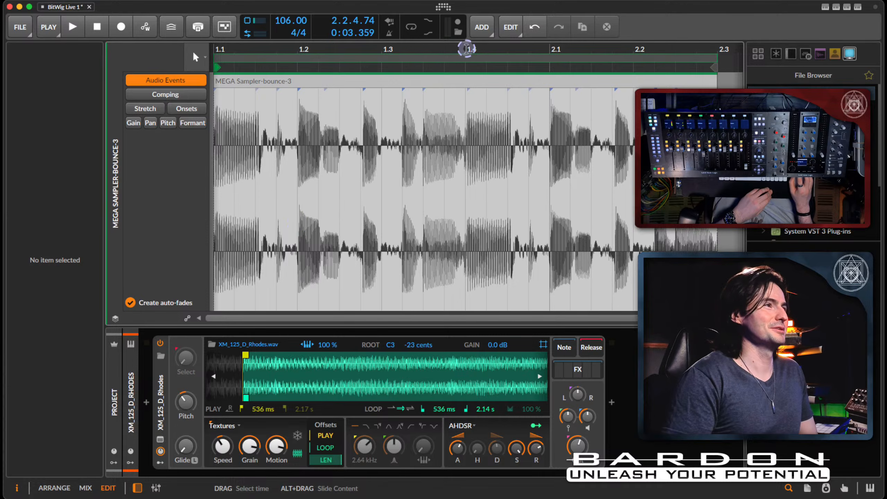
pyautogui.click(434, 83)
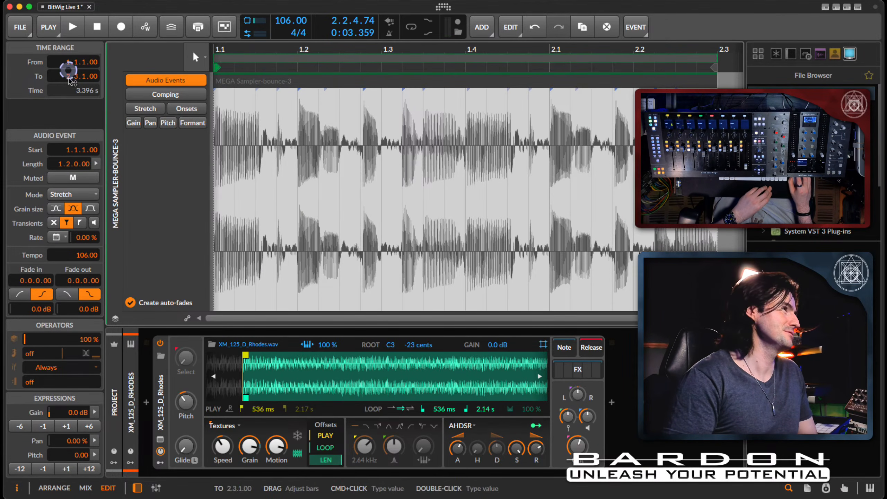
# - Show the Pitch expression curve for the Scene 2 clip's bounced audio event
pyautogui.click(265, 143)
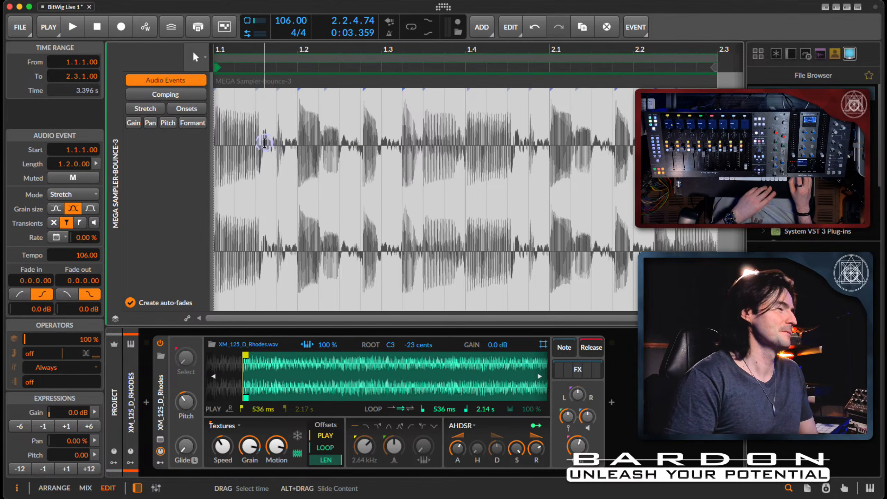
pyautogui.click(202, 143)
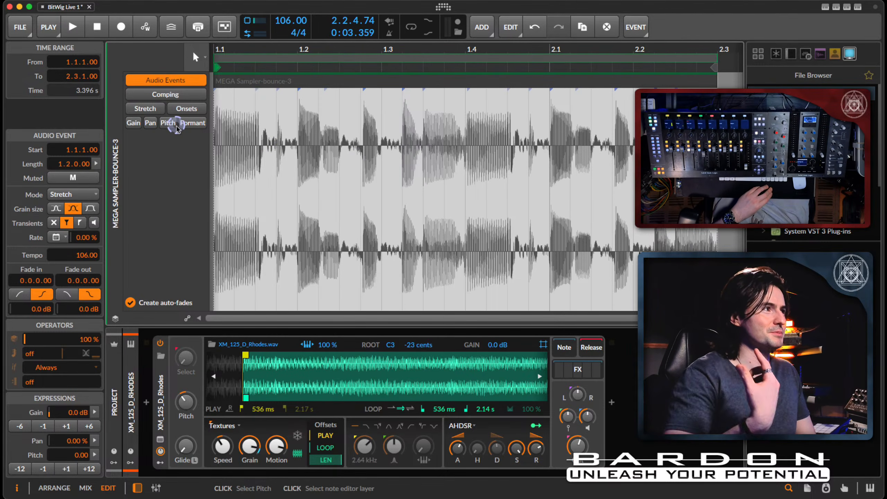
pyautogui.click(166, 126)
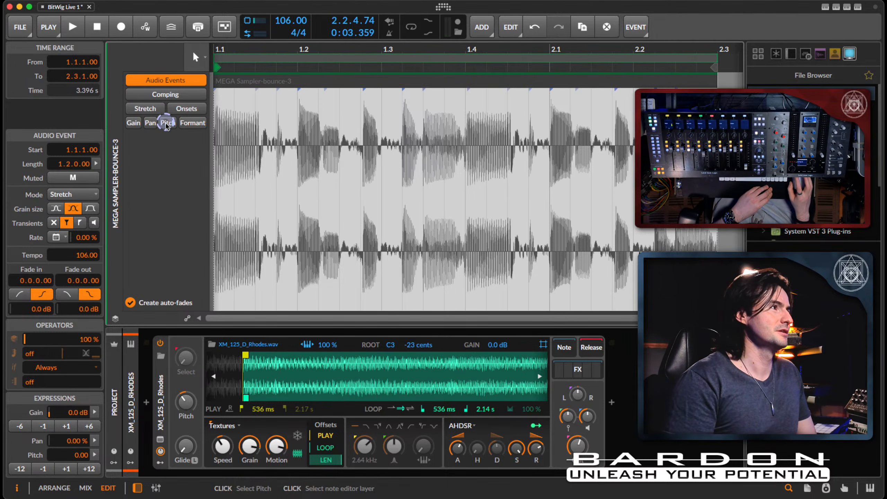
pyautogui.click(167, 126)
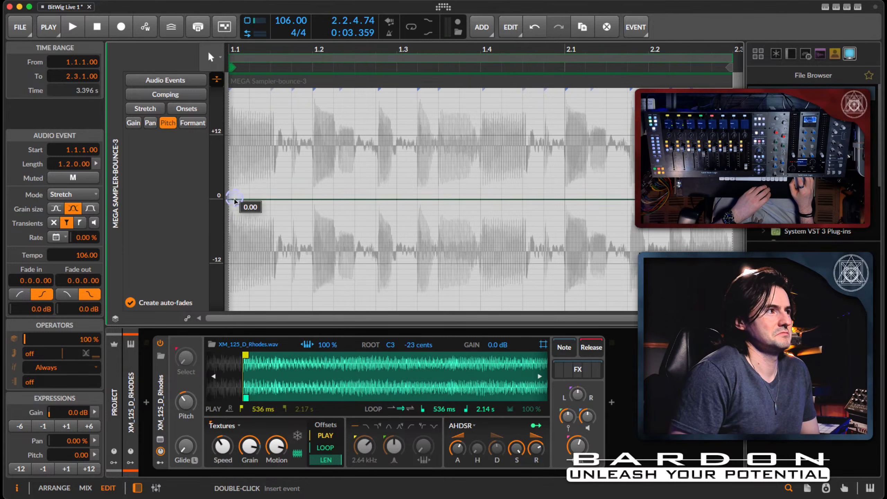
# - Try raising the Scene 2 bass clip's whole pitch curve to 5.00, listen to it and remove the point
pyautogui.moveTo(245, 202); pyautogui.dragTo(248, 172)
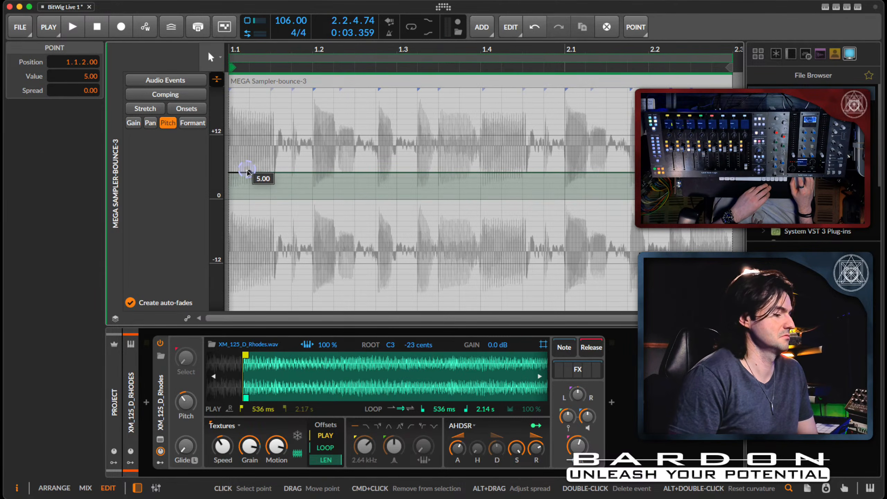
pyautogui.press('space')
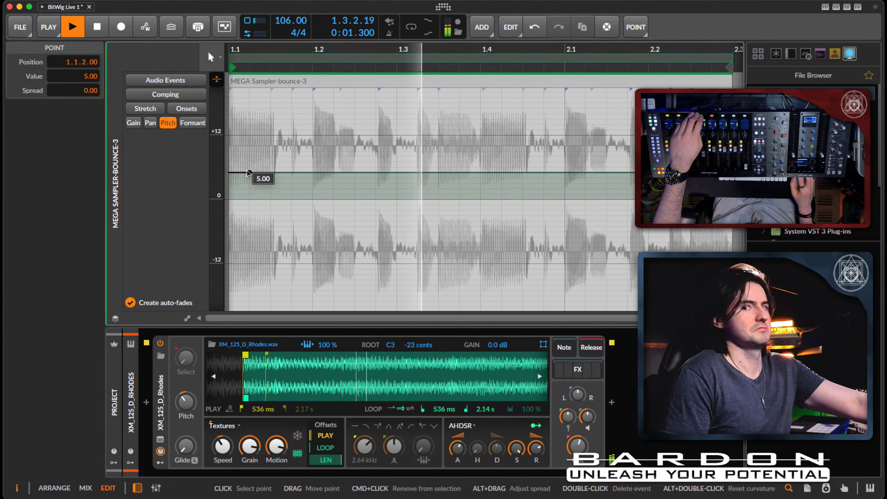
pyautogui.press('space')
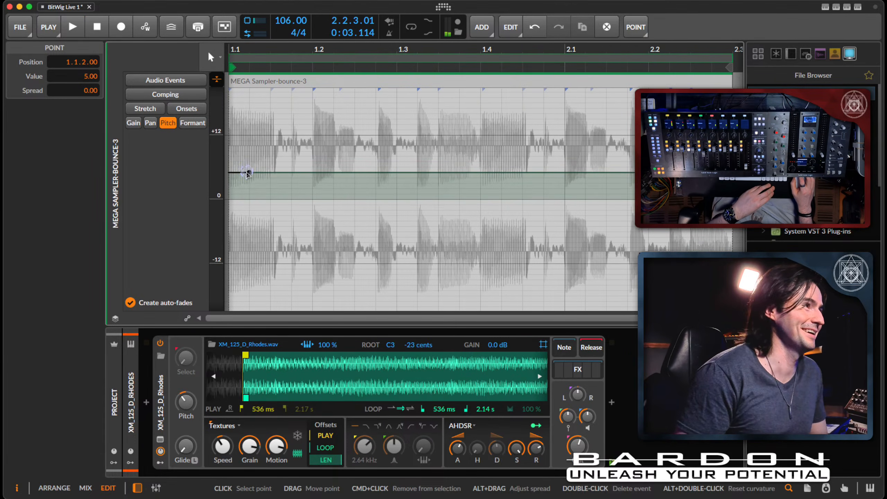
pyautogui.doubleClick(247, 174)
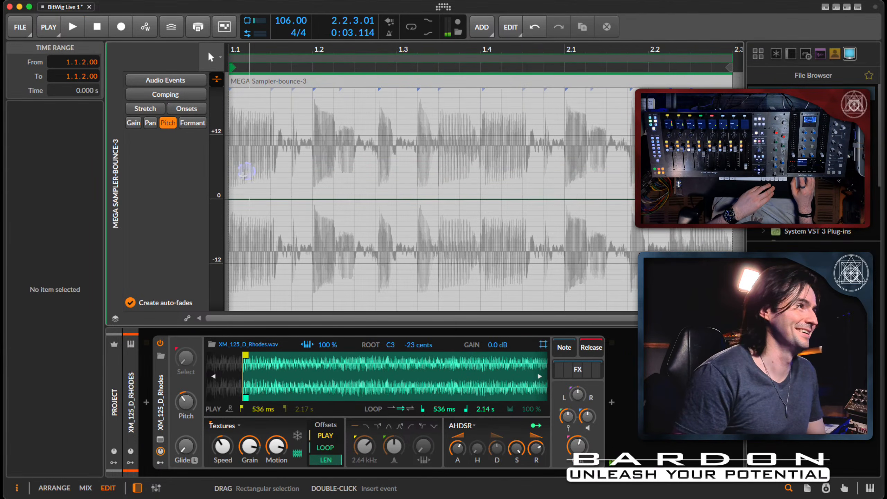
# - Shape the clip's pitch curve with points at 0.00, rising to 7.00 around beat 1.2 and returning to 0.00 before beat 1.3
pyautogui.click(234, 200)
pyautogui.click(282, 199)
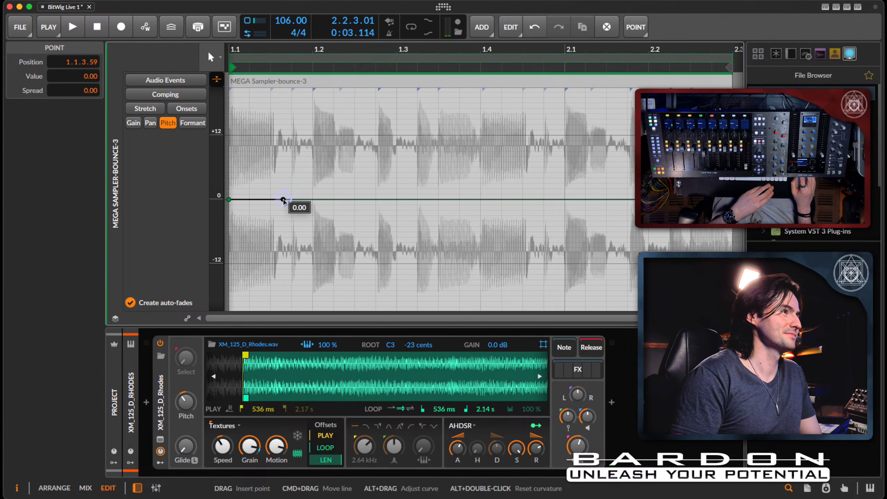
pyautogui.click(331, 199)
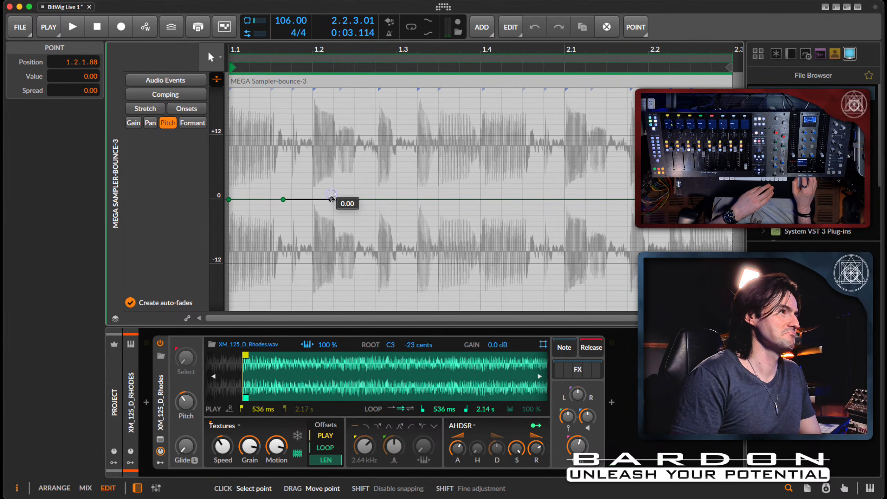
pyautogui.moveTo(331, 202); pyautogui.dragTo(331, 197)
pyautogui.click(376, 161)
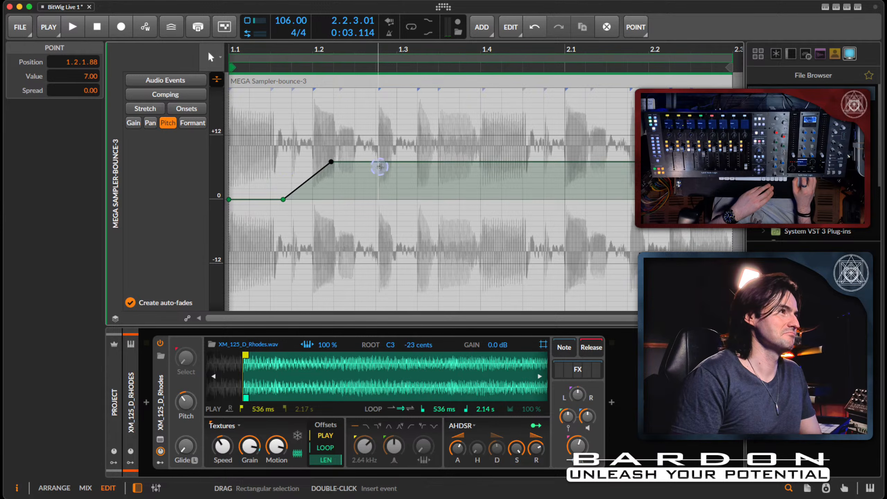
pyautogui.moveTo(393, 162); pyautogui.dragTo(394, 199)
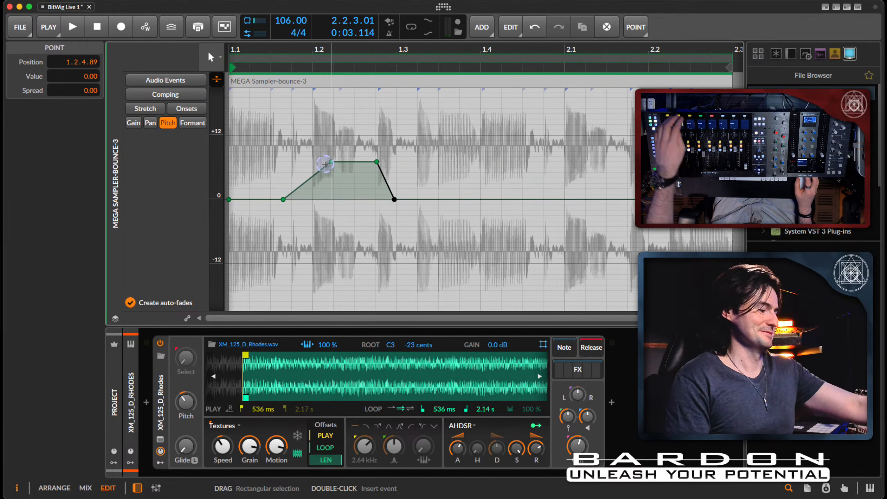
# - Play the clip to hear the shaped pitch curve, stop playback and delete all of its pitch points
pyautogui.press('Home')
pyautogui.press('space')
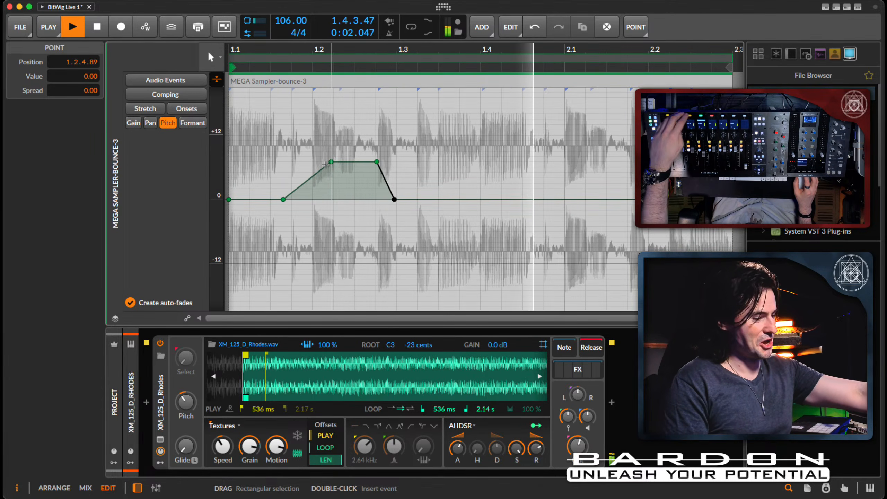
pyautogui.press('space')
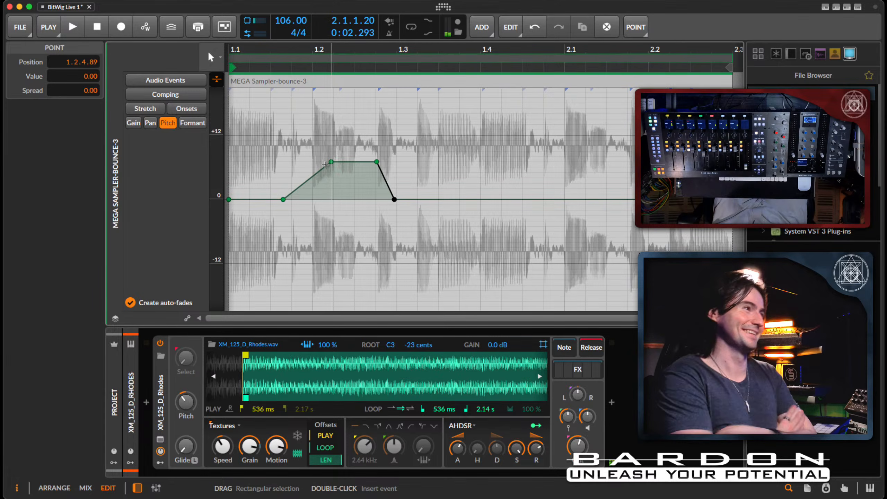
pyautogui.moveTo(325, 164); pyautogui.dragTo(186, 150)
pyautogui.press('Delete')
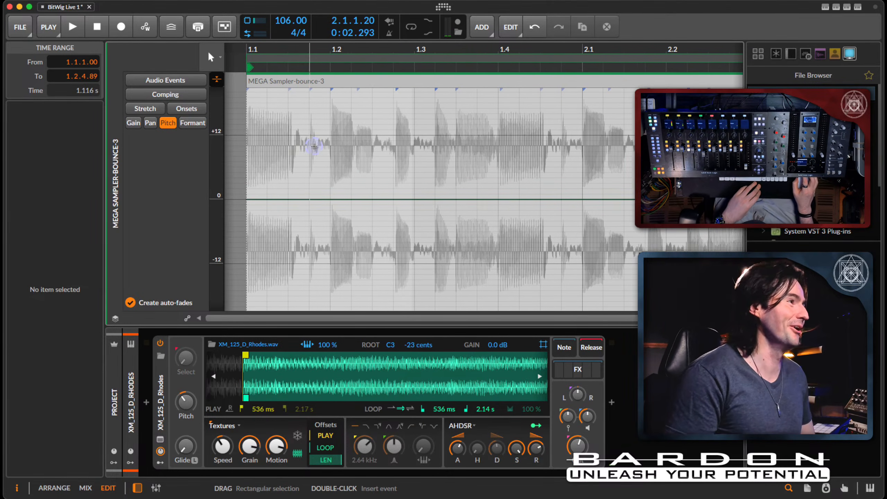
# - Return to the Arrange view and show the Sampler device of the XM_125_D_Rhodes track
pyautogui.hscroll(2, 314, 146)
pyautogui.hscroll(-2, 314, 146)
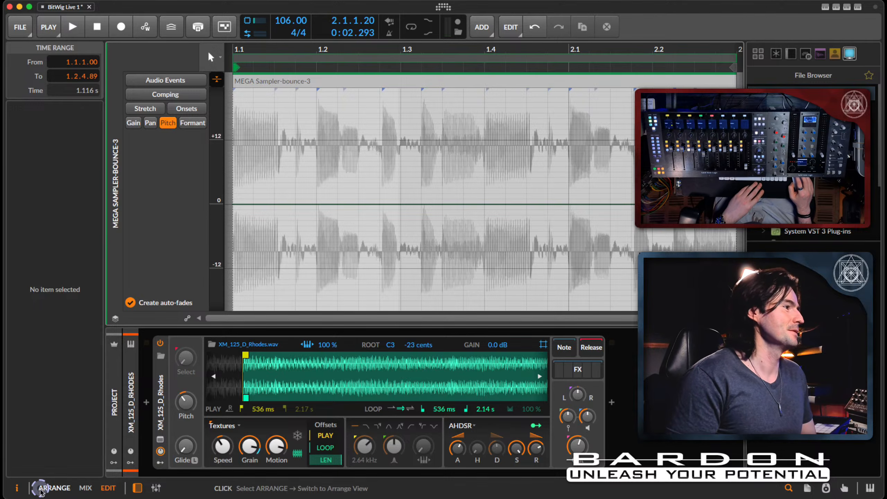
pyautogui.click(40, 489)
pyautogui.click(164, 126)
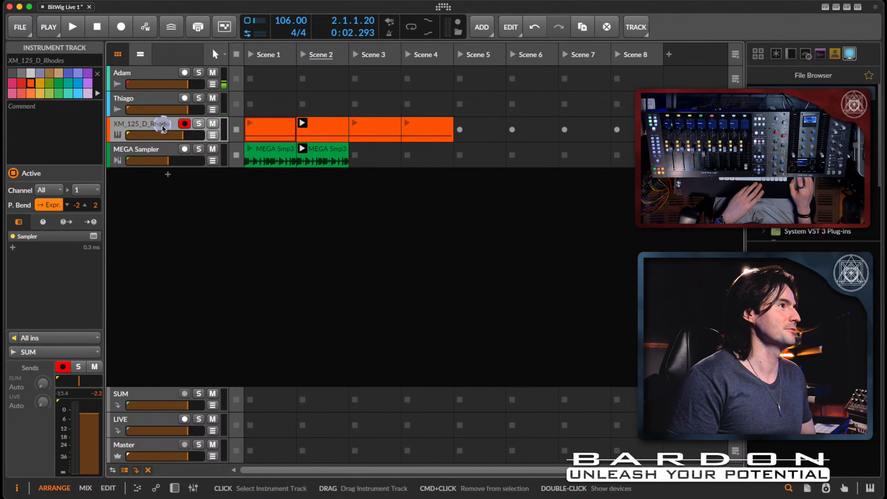
pyautogui.click(174, 489)
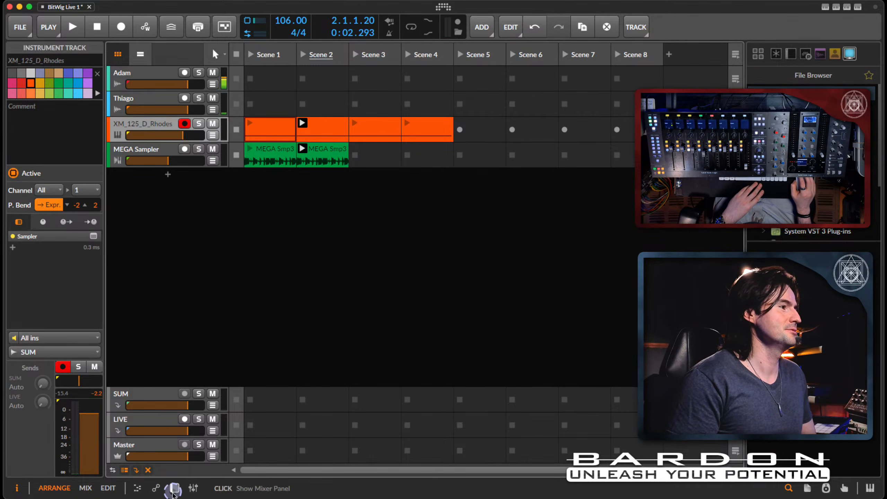
pyautogui.click(162, 161)
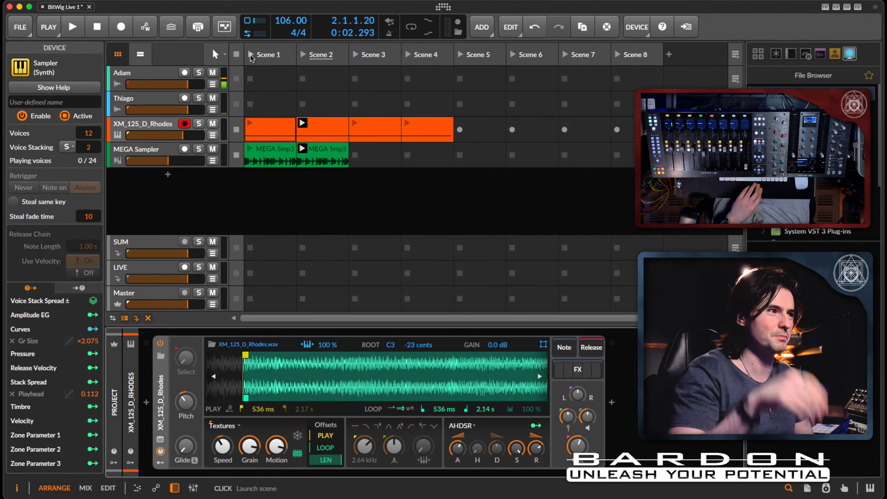
# - Fine-tune the Rhodes Sampler's root key to -25 cents while auditioning Scene 1, and stop playback
pyautogui.click(251, 56)
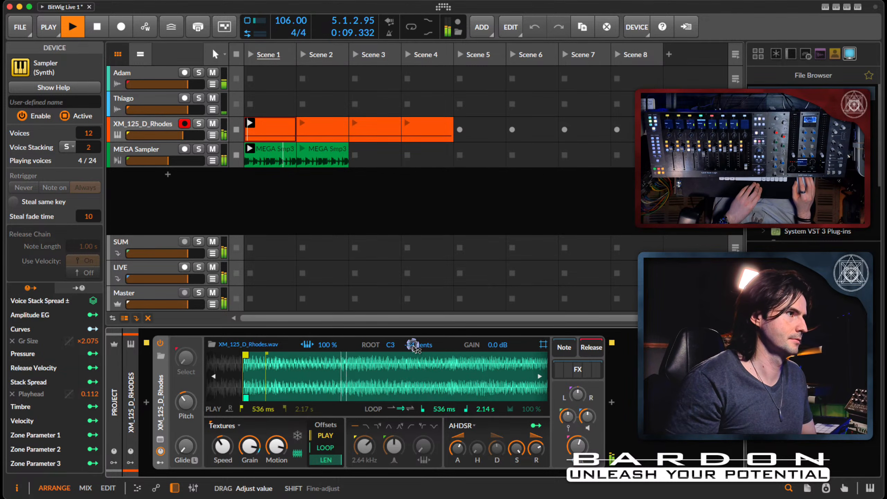
pyautogui.moveTo(414, 346)
pyautogui.mouseDown()
pyautogui.moveTo(444, 301)
pyautogui.moveTo(409, 346)
pyautogui.mouseUp()
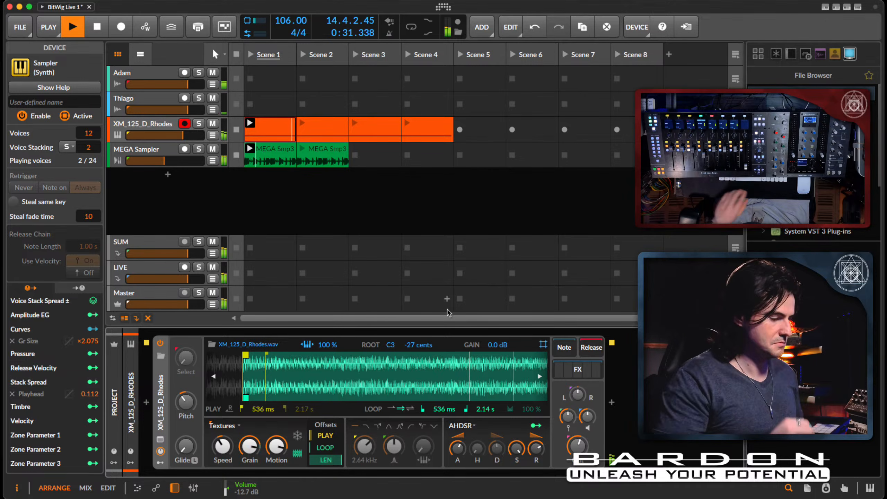
pyautogui.press('space')
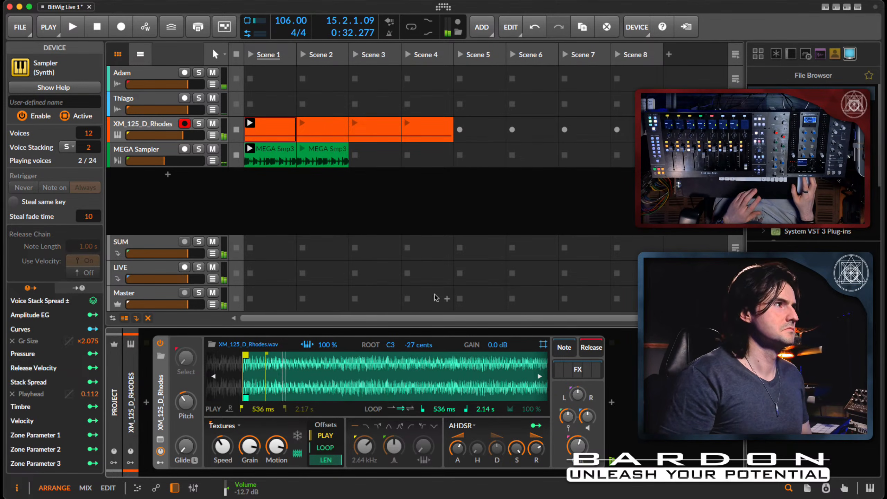
pyautogui.click(399, 234)
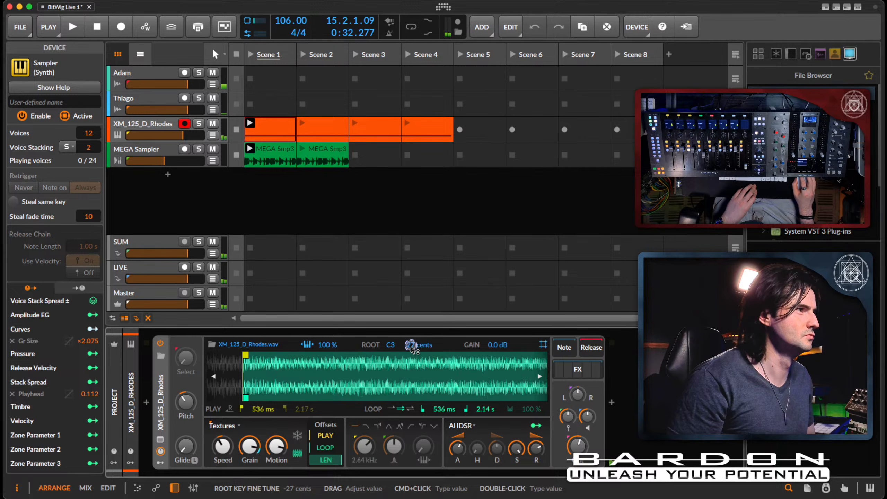
pyautogui.moveTo(412, 348); pyautogui.dragTo(412, 348)
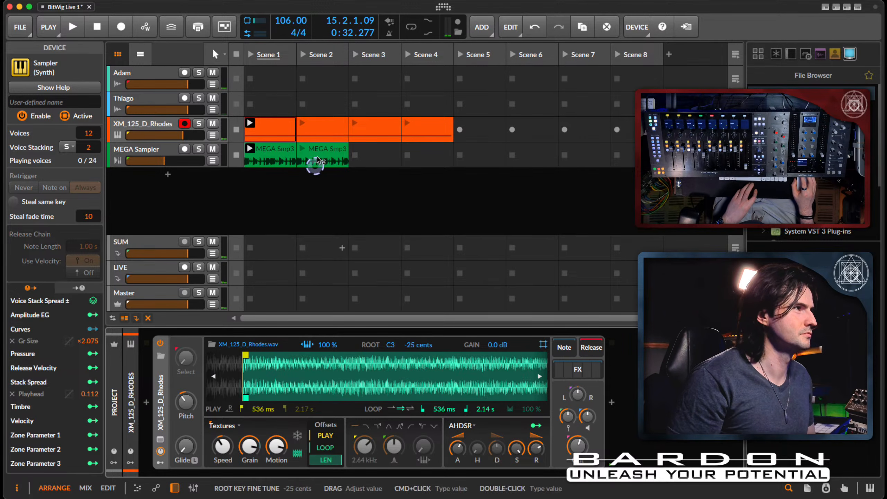
pyautogui.click(253, 55)
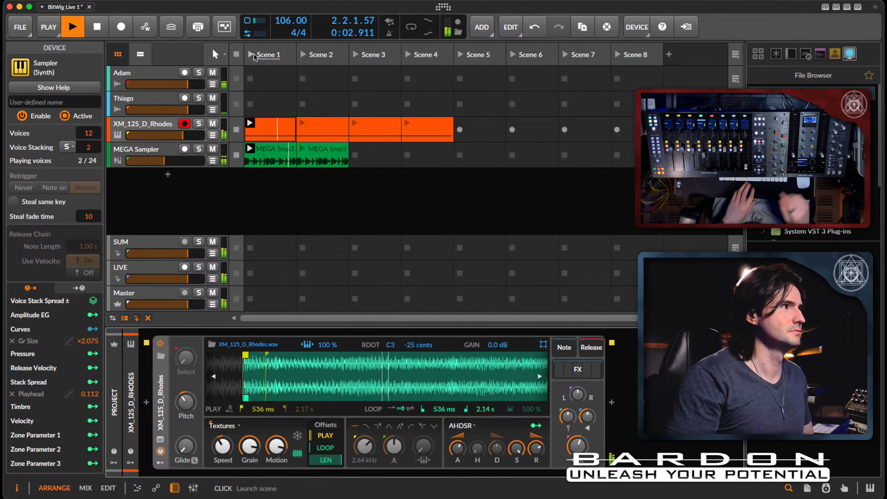
pyautogui.press('space')
# - Rename the MEGA Sampler track to bASS
pyautogui.click(304, 128)
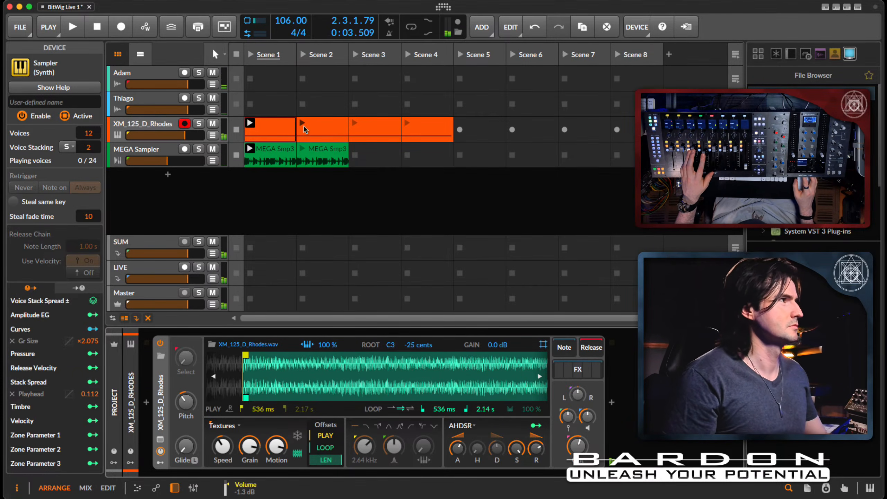
pyautogui.click(165, 150)
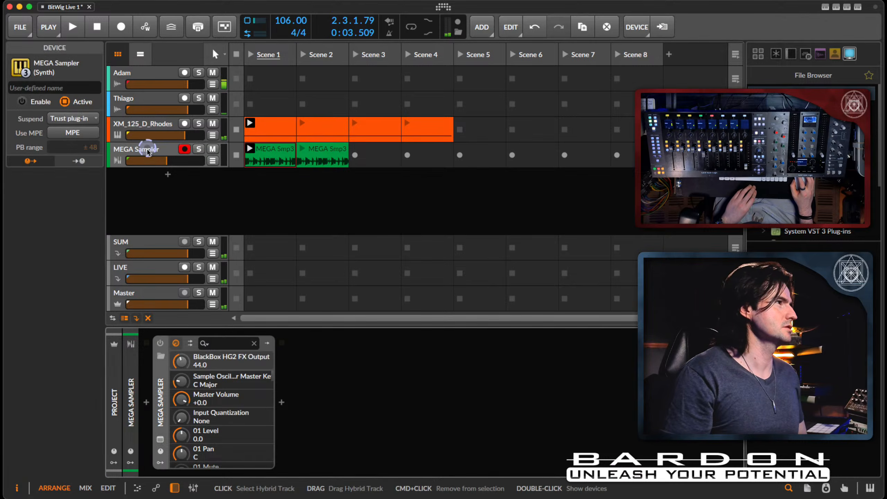
pyautogui.rightClick(131, 150)
pyautogui.click(120, 151)
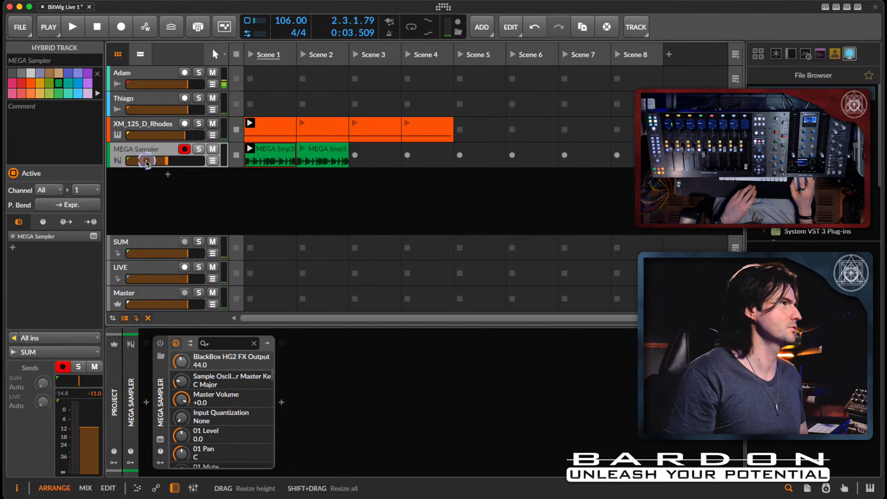
pyautogui.rightClick(143, 151)
pyautogui.click(212, 245)
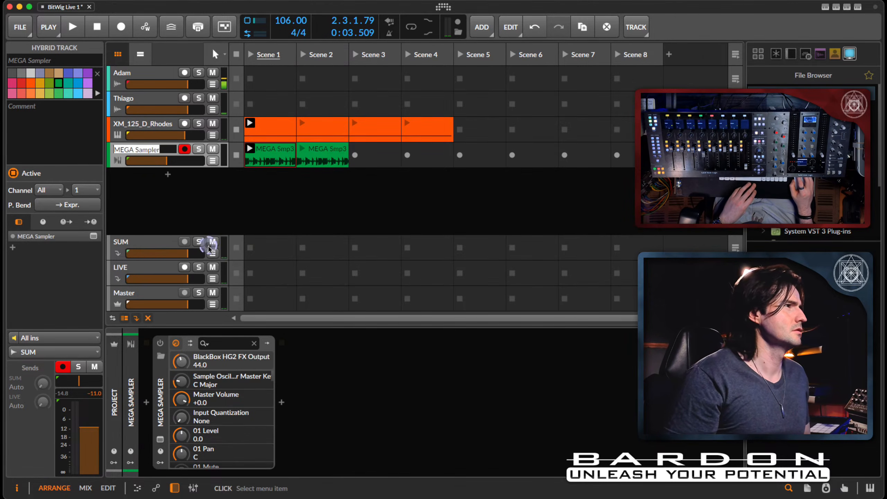
pyautogui.press('BackSpace')
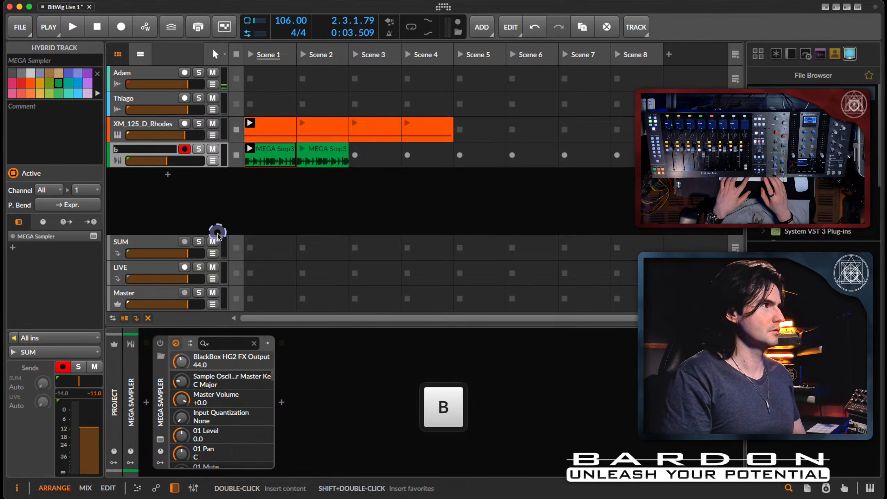
pyautogui.write('b')
pyautogui.press('capslock')
pyautogui.write('AS')
pyautogui.press('BackSpace')
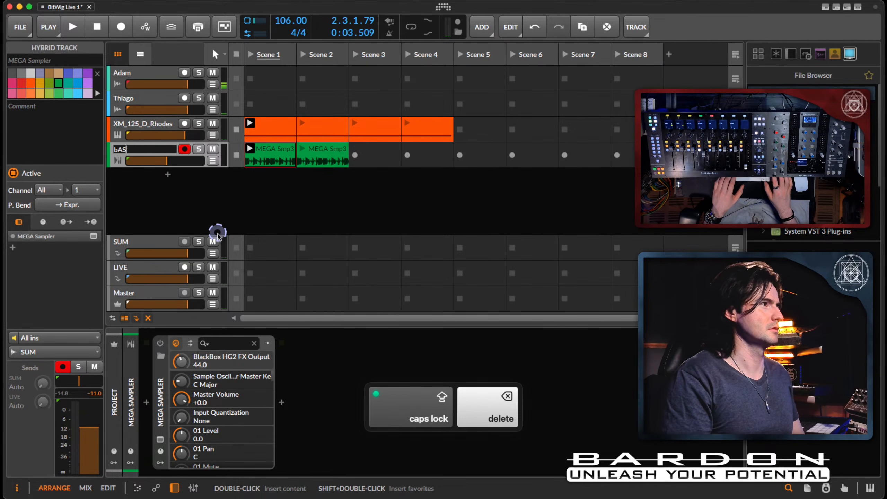
pyautogui.write('S')
pyautogui.press('Return')
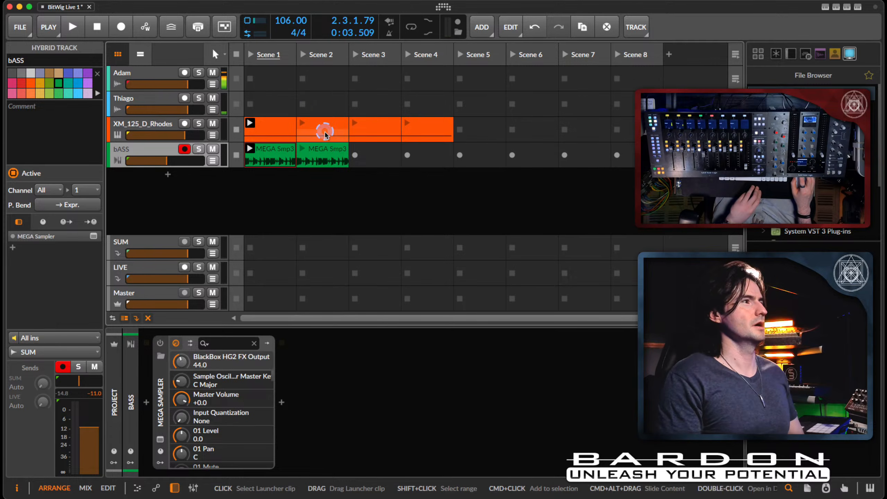
# - Launch Scene 2, open its bass clip in the Edit view and raise the pitch curve to 2.00 from the clip's start
pyautogui.click(322, 121)
pyautogui.click(316, 53)
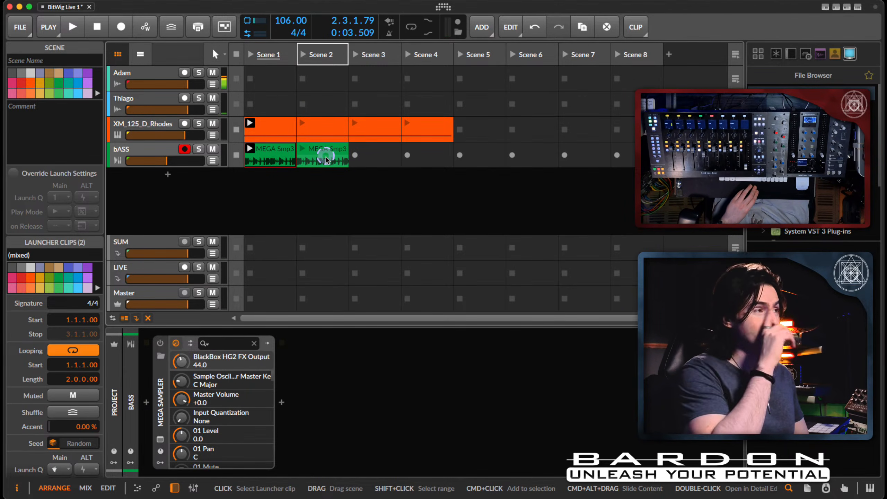
pyautogui.click(327, 160)
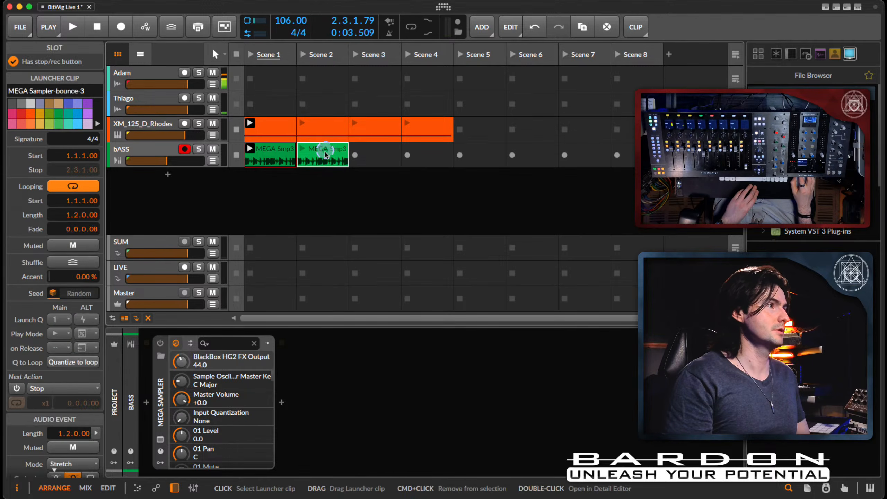
pyautogui.click(322, 128)
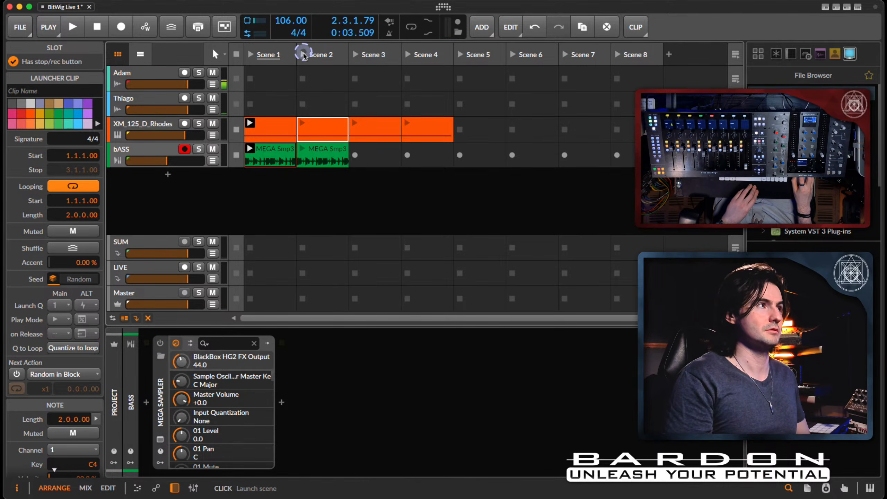
pyautogui.click(314, 154)
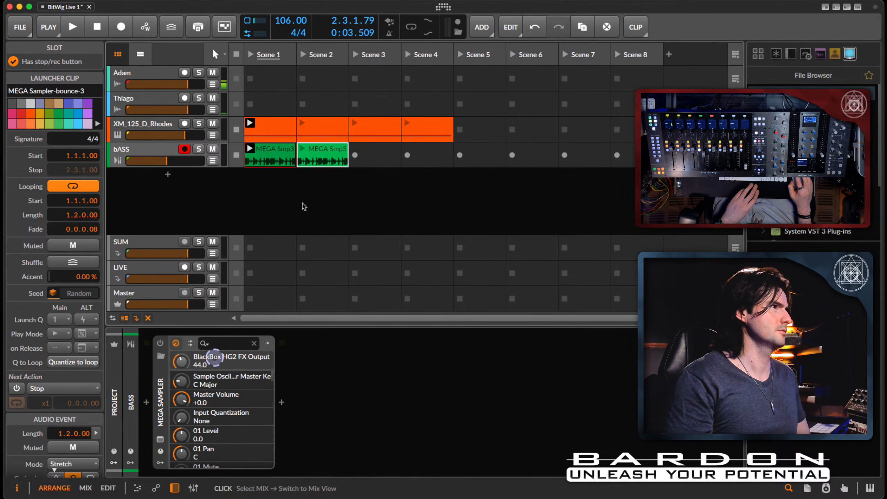
pyautogui.click(303, 54)
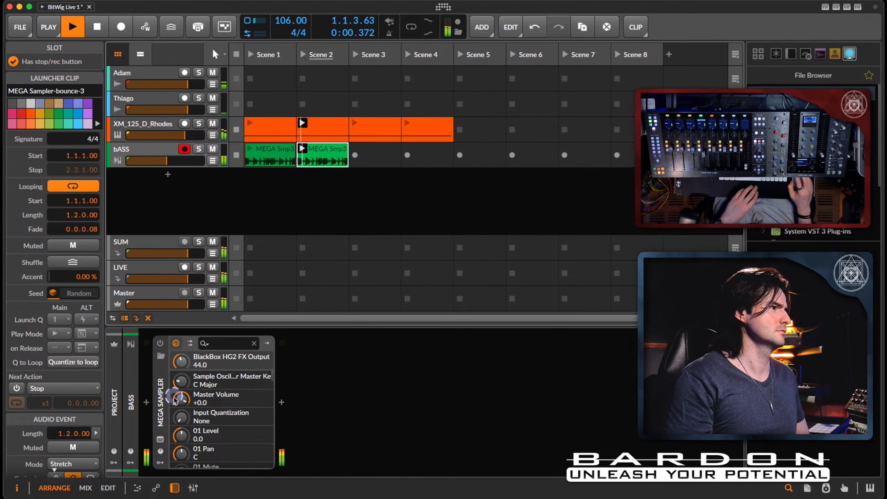
pyautogui.click(107, 488)
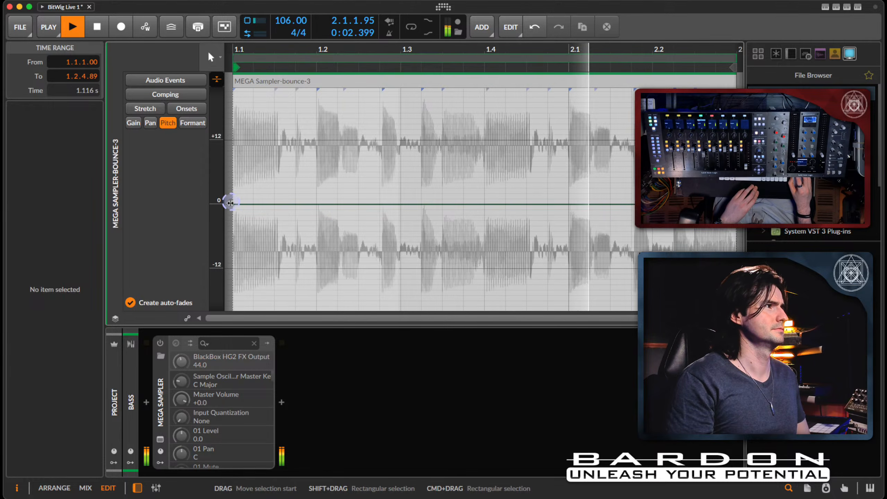
pyautogui.moveTo(230, 203); pyautogui.dragTo(233, 196)
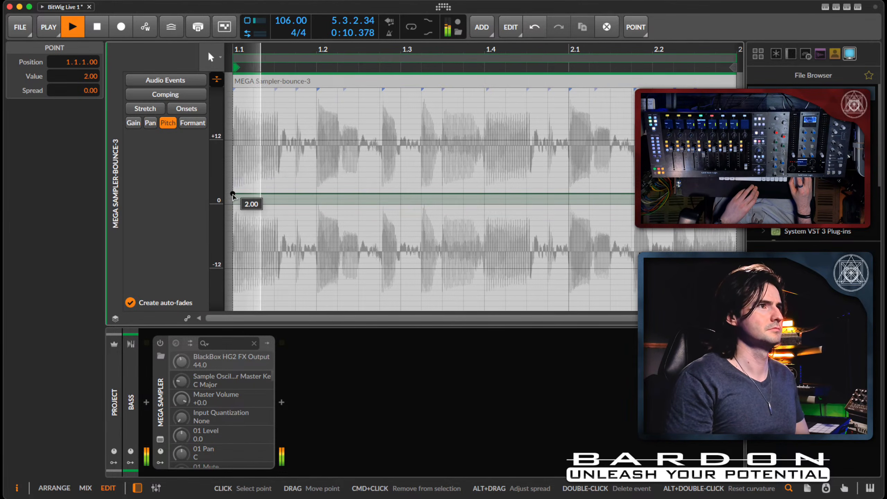
# - Return to the Arrange view, audition Scene 1 followed by Scene 2, and stop playback
pyautogui.click(49, 489)
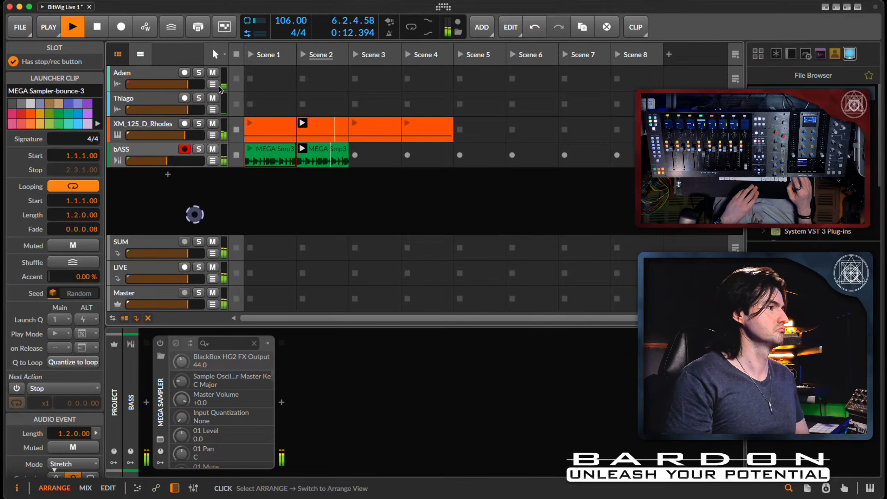
pyautogui.click(250, 54)
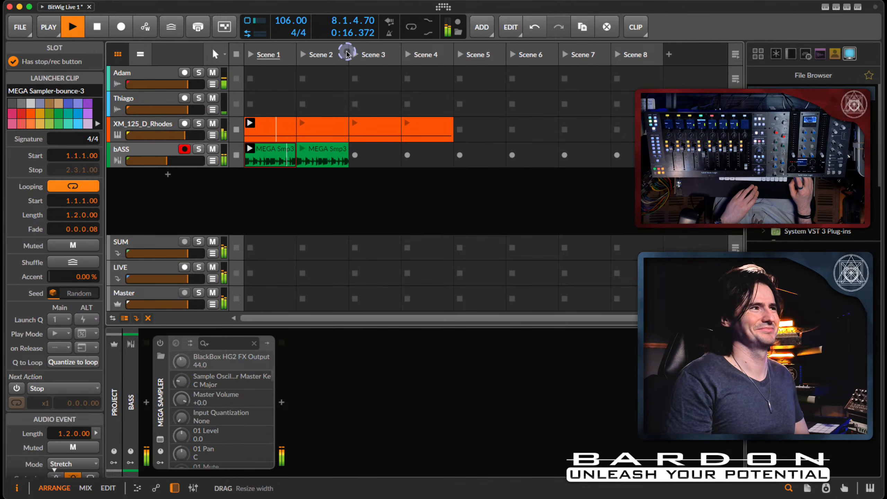
pyautogui.click(303, 55)
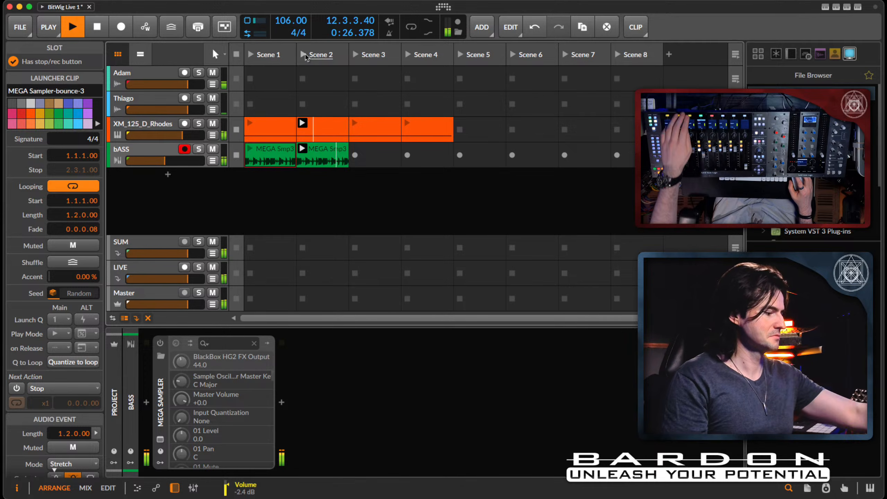
pyautogui.press('space')
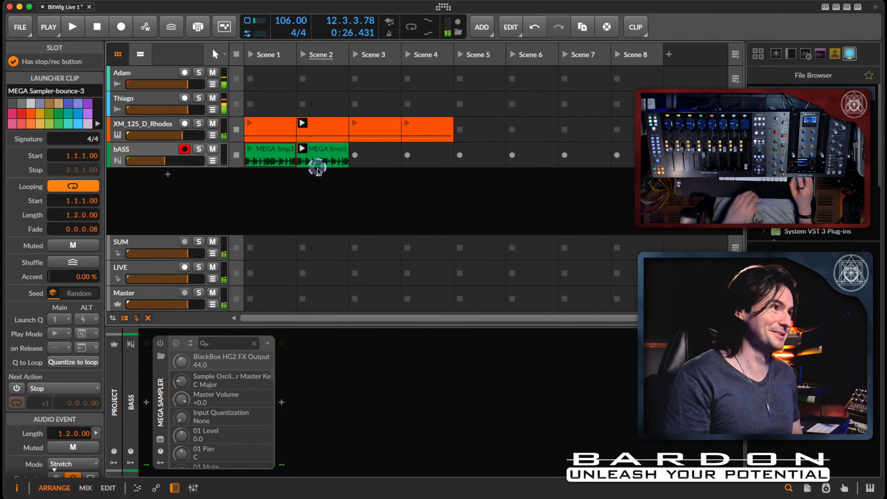
# - Copy Scene 2's bass clip into the Scene 3 and Scene 4 slots and select the Scene 3 copy
pyautogui.click(342, 149)
pyautogui.moveTo(324, 149); pyautogui.dragTo(406, 151)
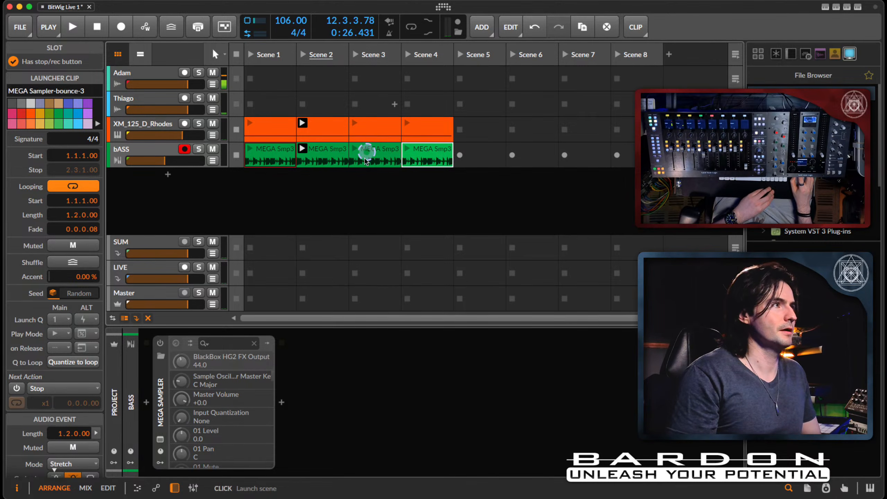
pyautogui.click(365, 161)
# - Launch Scene 3, raise its bass clip's pitch curve to 5.00 in the Edit view, and return to Arrange with playback stopped
pyautogui.click(372, 54)
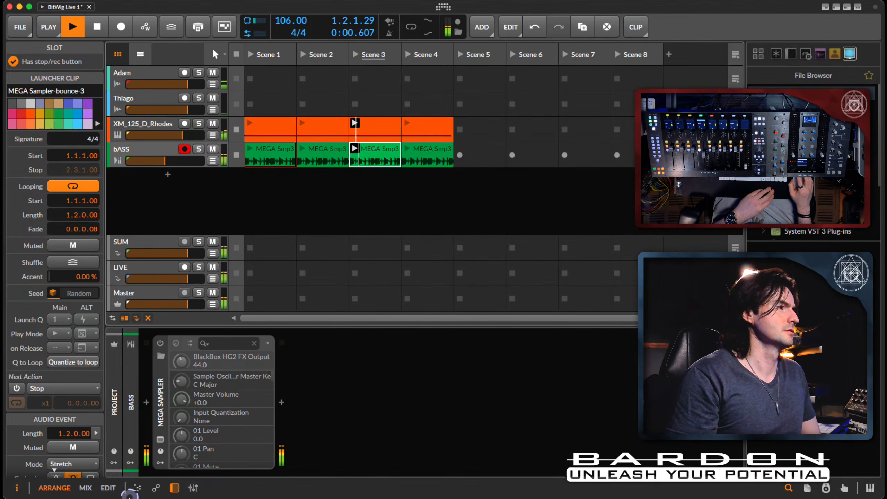
pyautogui.click(105, 489)
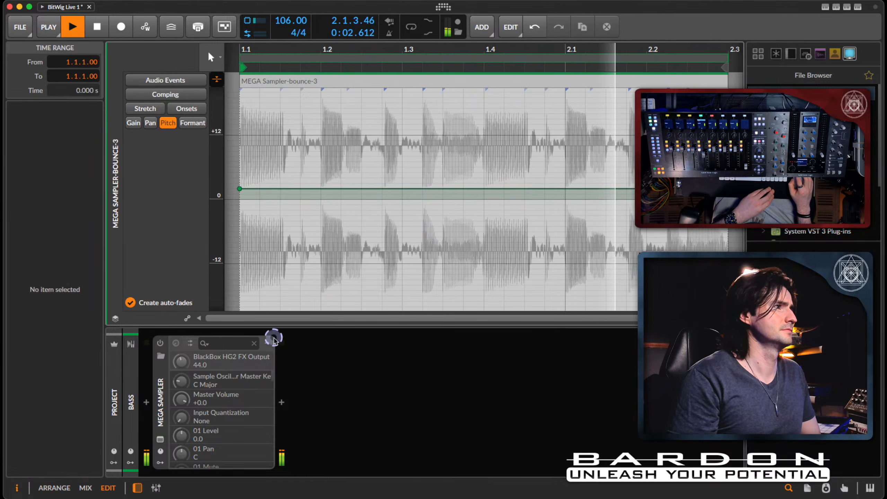
pyautogui.moveTo(240, 185); pyautogui.dragTo(241, 171)
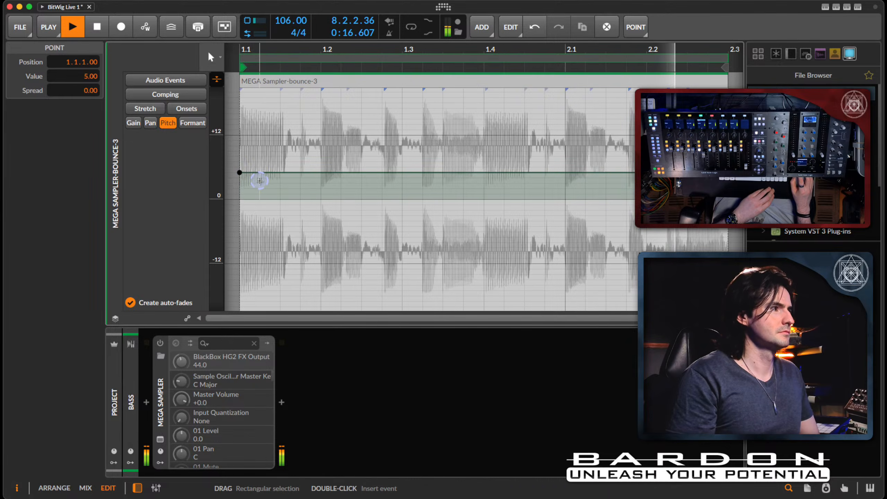
pyautogui.click(54, 488)
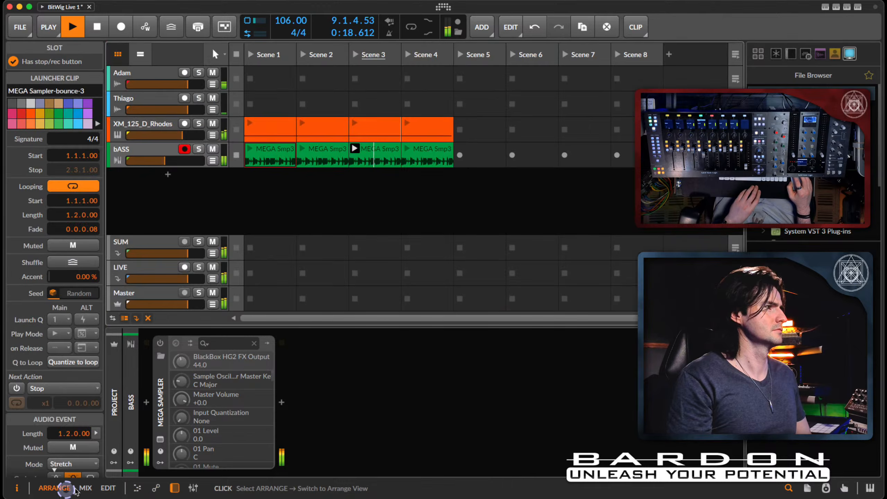
pyautogui.press('space')
# - Reopen Scene 3's bass clip in the Edit view and examine its pitch point and formant curve
pyautogui.click(432, 150)
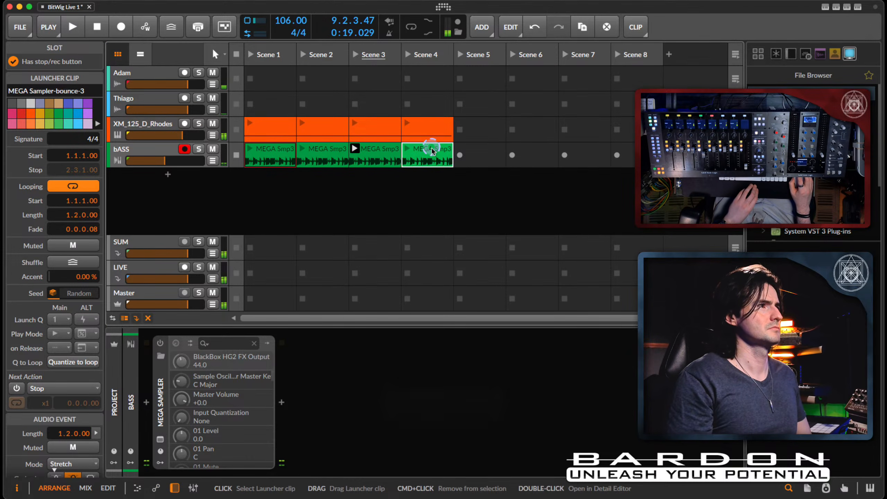
pyautogui.click(363, 149)
pyautogui.click(107, 488)
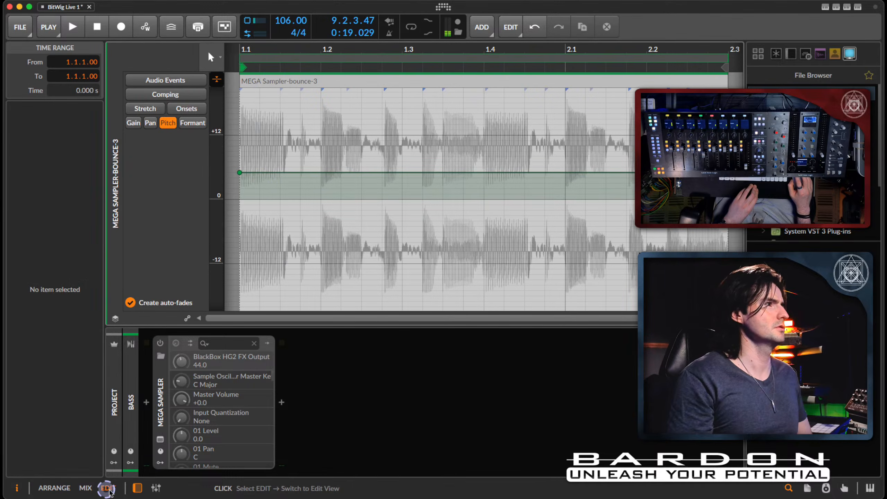
pyautogui.moveTo(238, 173)
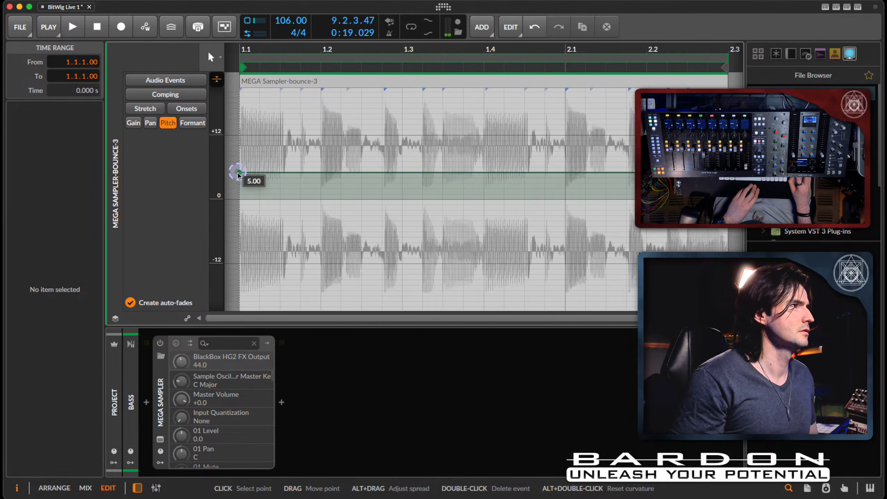
pyautogui.click(239, 173)
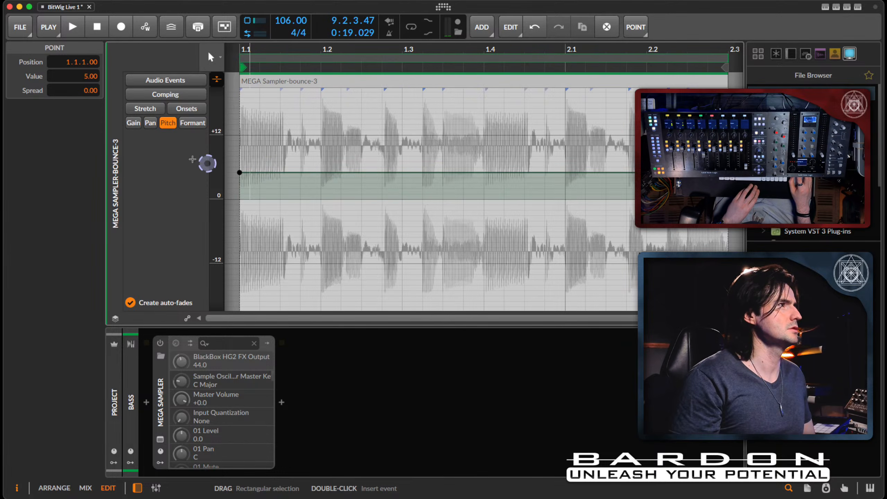
pyautogui.click(192, 123)
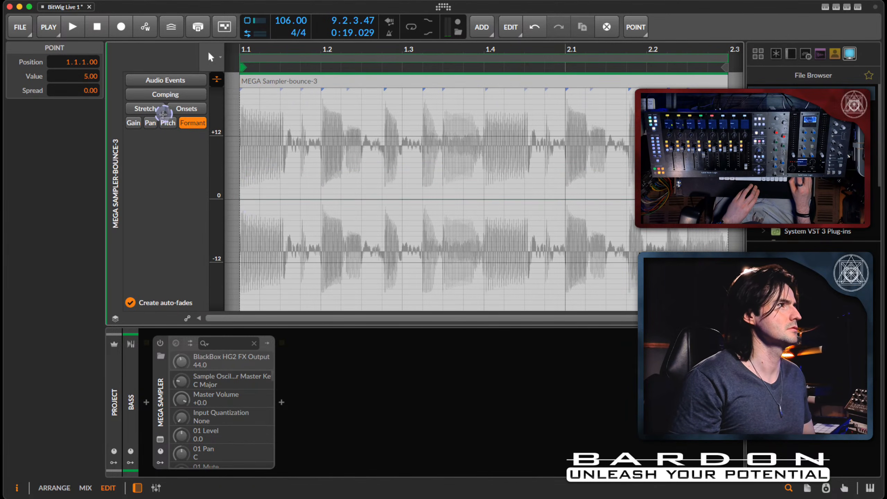
pyautogui.click(168, 122)
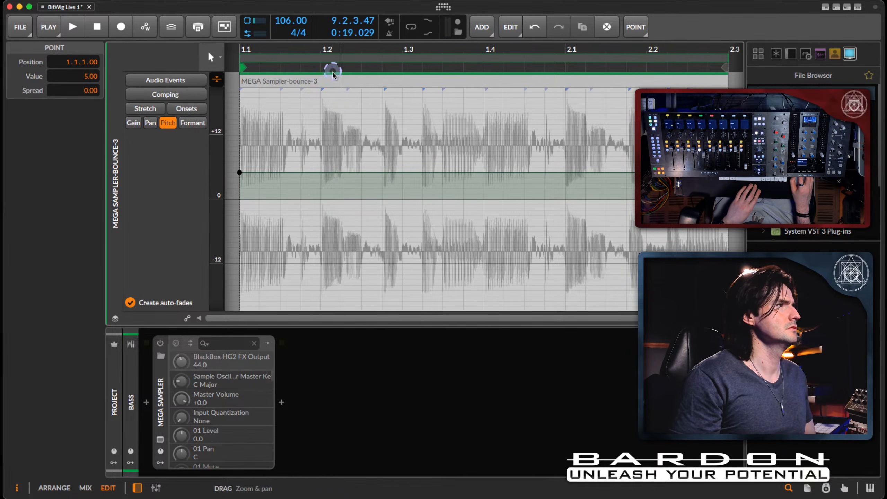
# - Set the stretch mode of Scene 3's bass audio event to Stretch HD and audition it briefly
pyautogui.click(329, 82)
pyautogui.rightClick(329, 84)
pyautogui.click(309, 81)
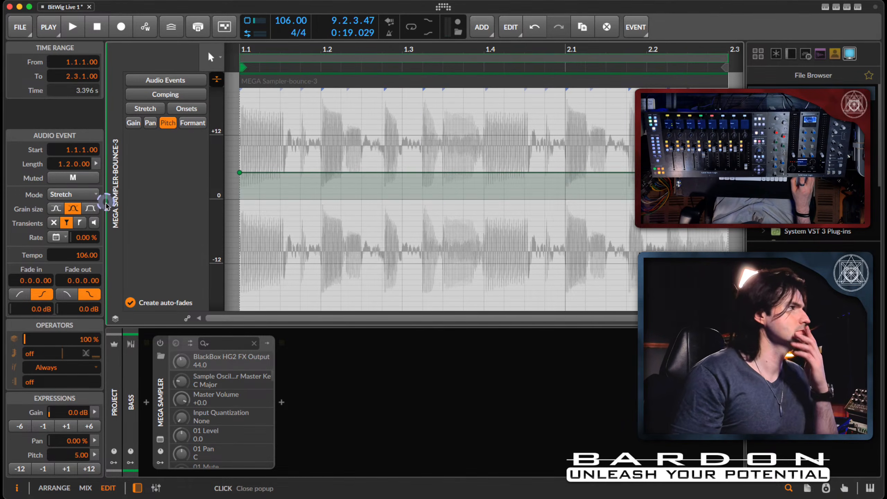
pyautogui.click(89, 195)
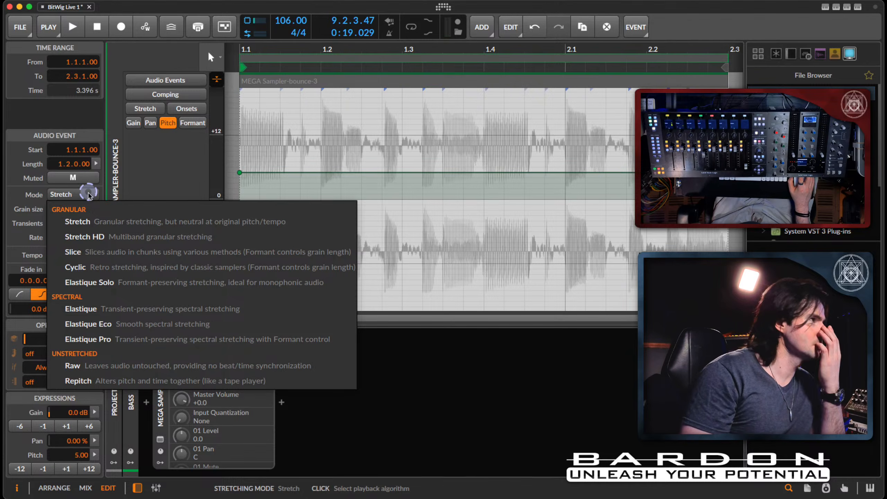
pyautogui.click(122, 237)
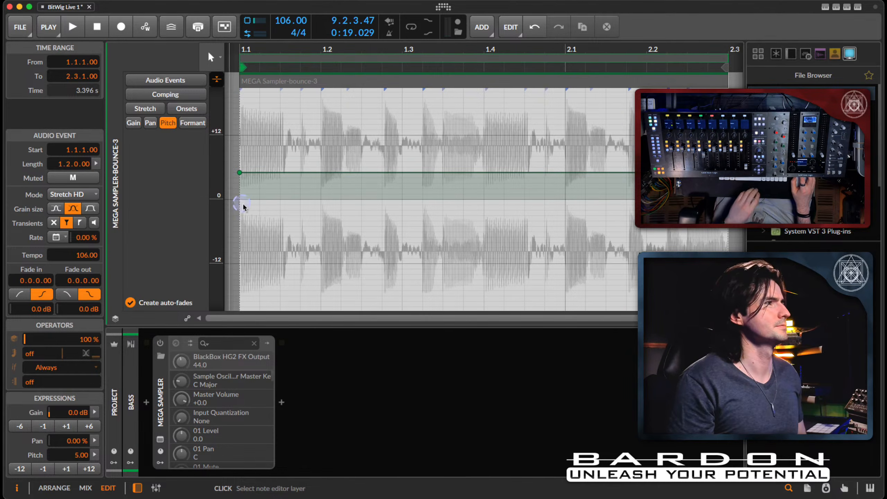
pyautogui.press('space')
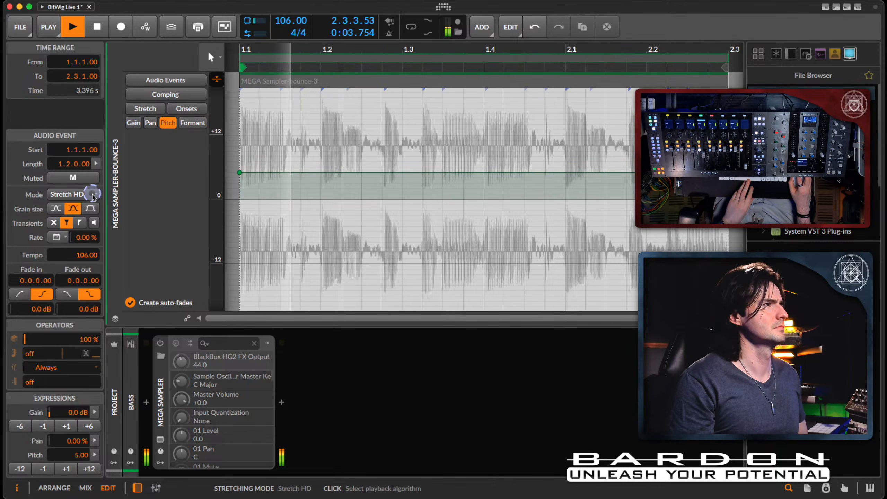
pyautogui.press('space')
# - Lower the pitch curve of Scene 3's bass clip to -7.00 and audition the result
pyautogui.moveTo(240, 176)
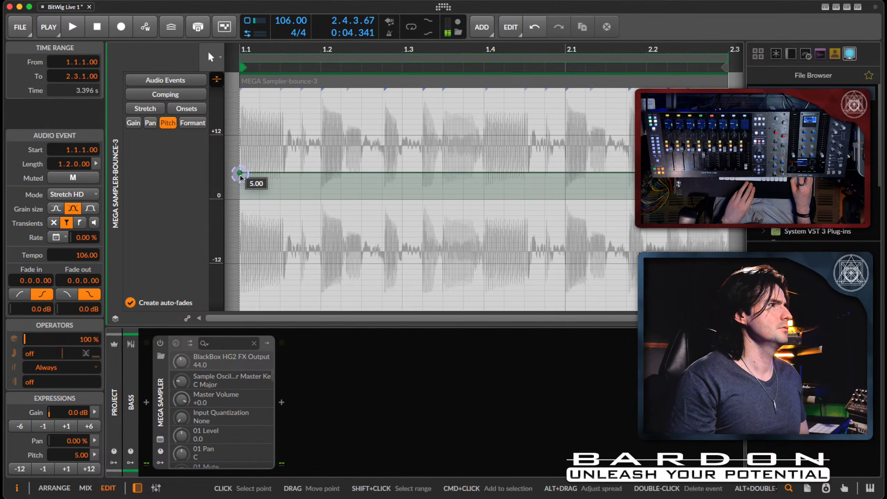
pyautogui.moveTo(241, 177); pyautogui.dragTo(241, 230)
pyautogui.press('space')
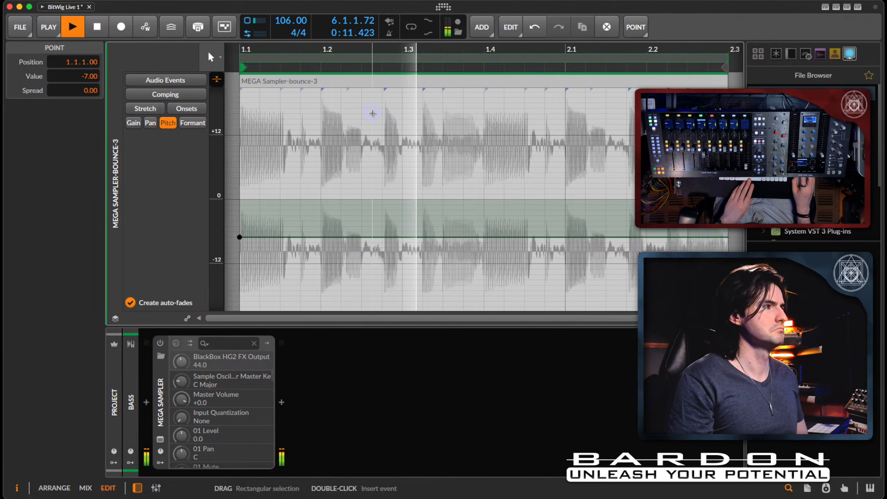
pyautogui.press('space')
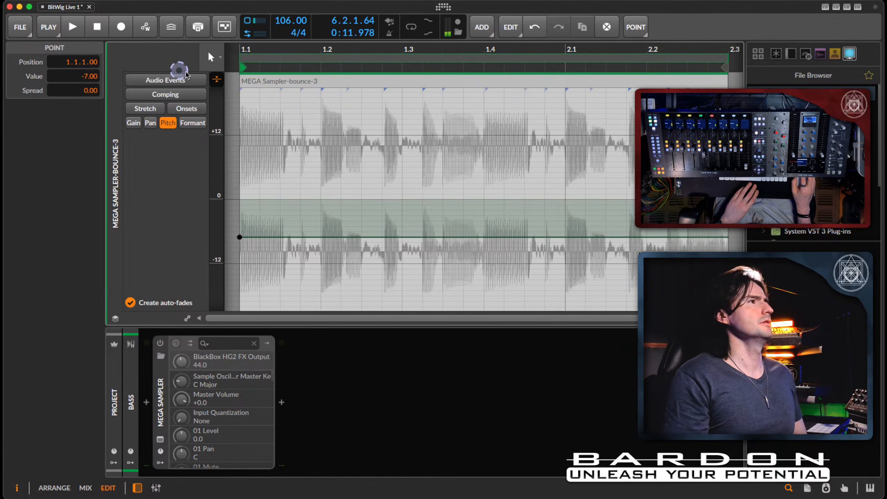
# - Return to Arrange, open Scene 4's bass clip in the detail editor and enlarge the launcher area to show all tracks
pyautogui.click(54, 488)
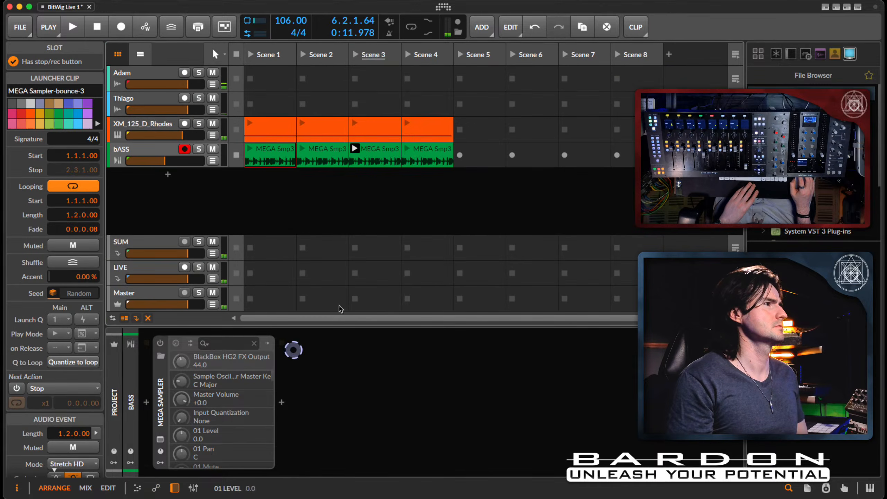
pyautogui.click(429, 150)
pyautogui.doubleClick(426, 151)
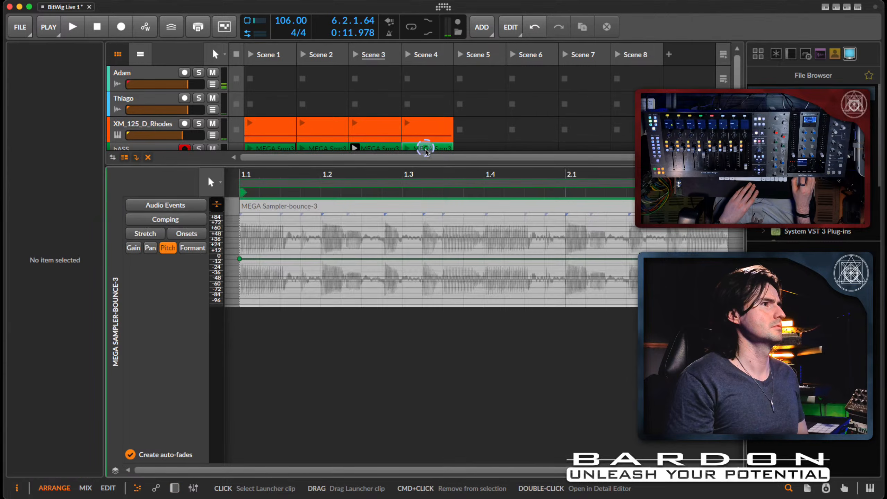
pyautogui.click(152, 235)
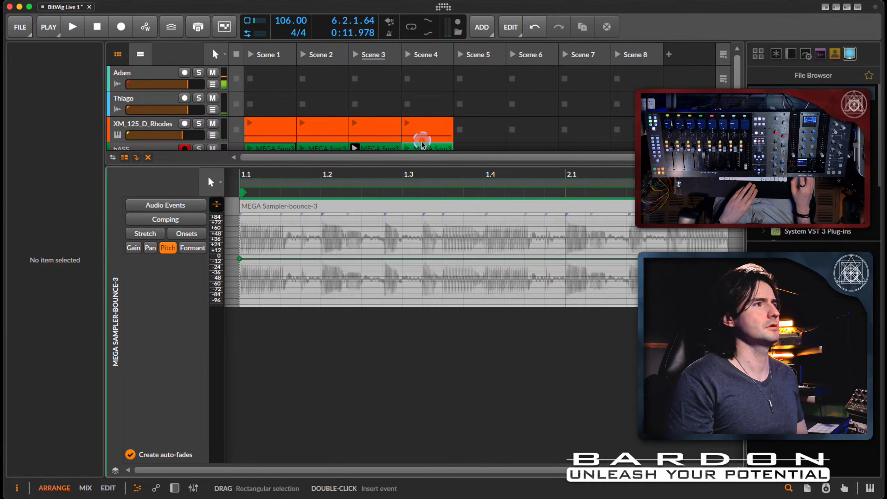
pyautogui.moveTo(450, 155); pyautogui.dragTo(450, 277)
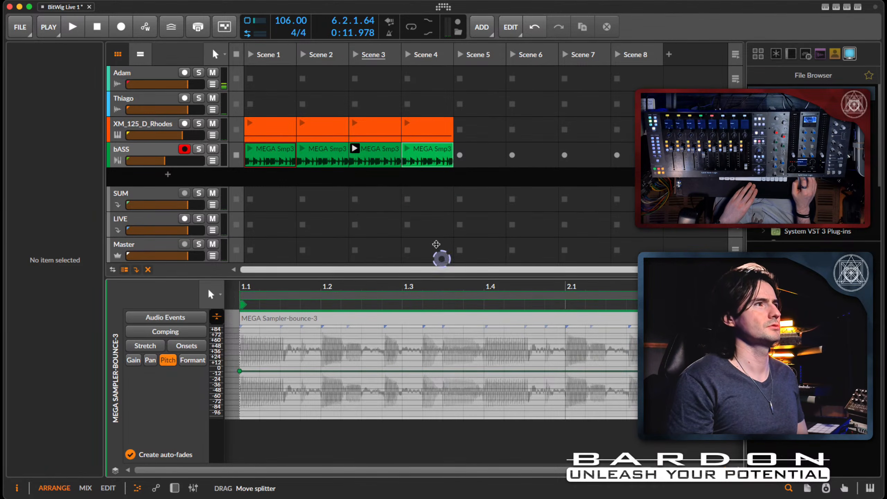
# - Launch Scene 4, lower its bass clip's starting pitch point to 1.00, and stop playback
pyautogui.click(423, 47)
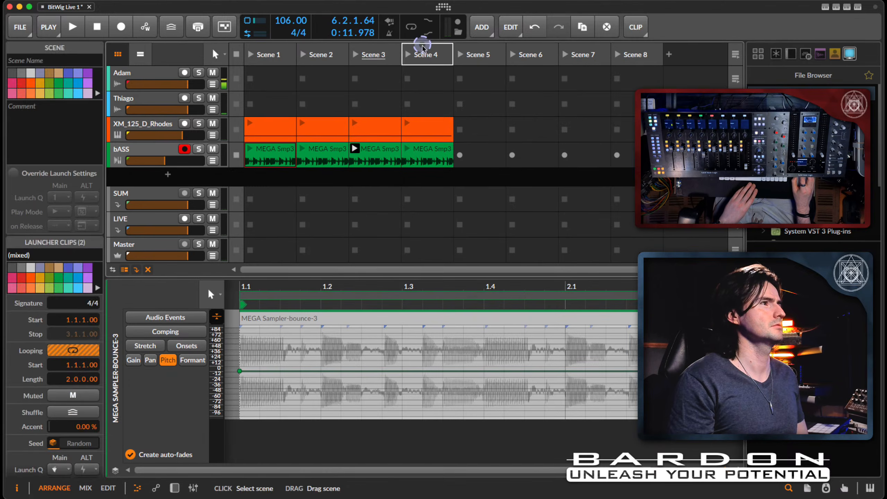
pyautogui.click(408, 54)
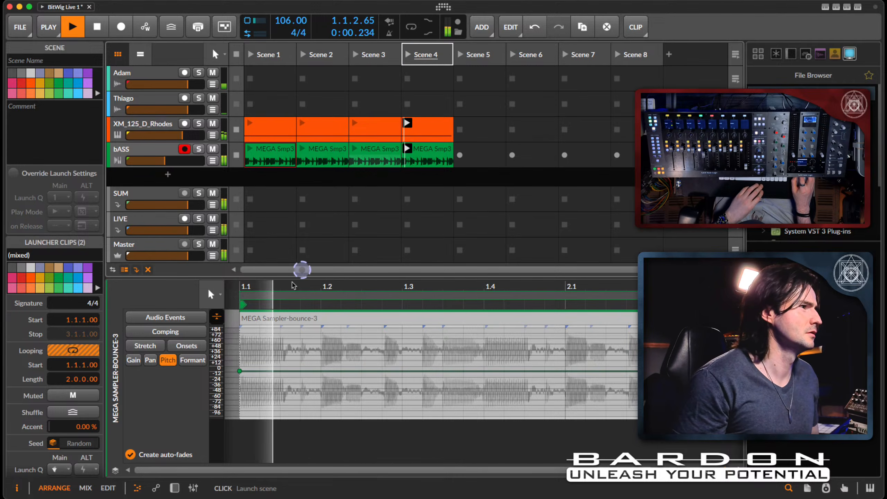
pyautogui.click(239, 371)
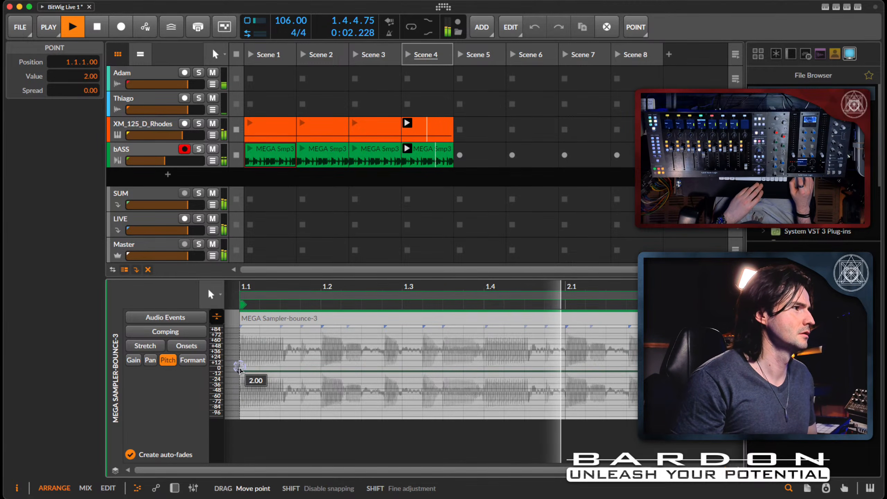
pyautogui.moveTo(239, 371); pyautogui.dragTo(239, 370)
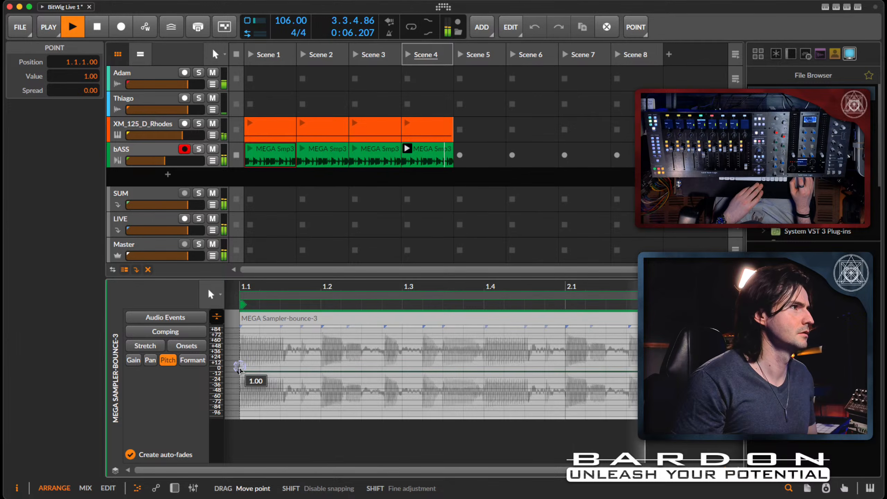
pyautogui.press('space')
# - Turn on looping for Scene 4's Rhodes clip and reselect the scene's bass clip
pyautogui.click(444, 123)
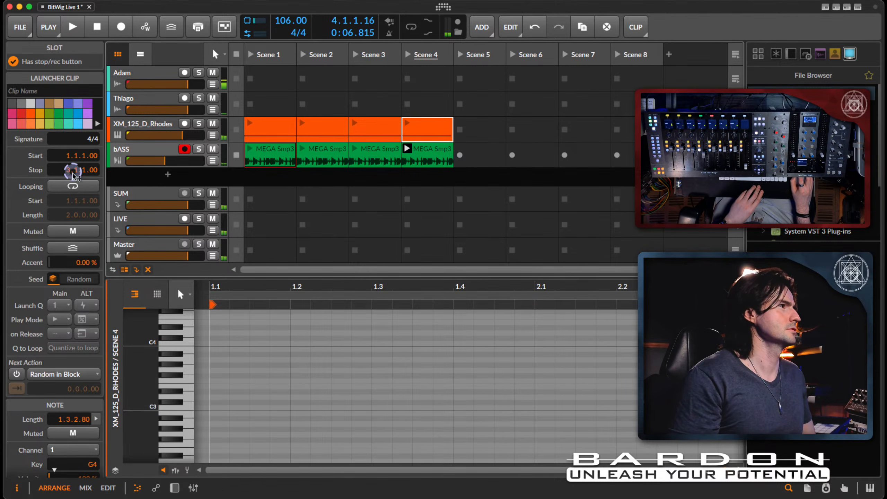
pyautogui.click(73, 186)
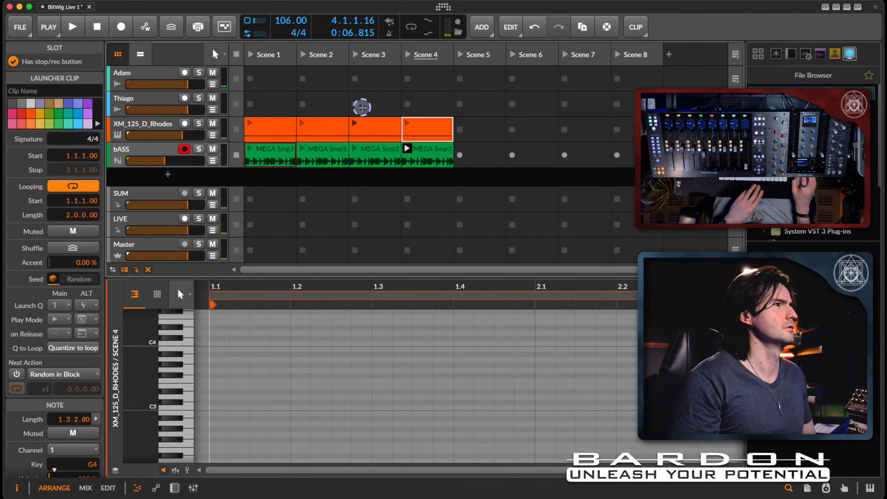
pyautogui.click(419, 154)
# - Relaunch Scene 4 and set its bass clip's starting pitch point to 2.00 while it plays
pyautogui.click(408, 54)
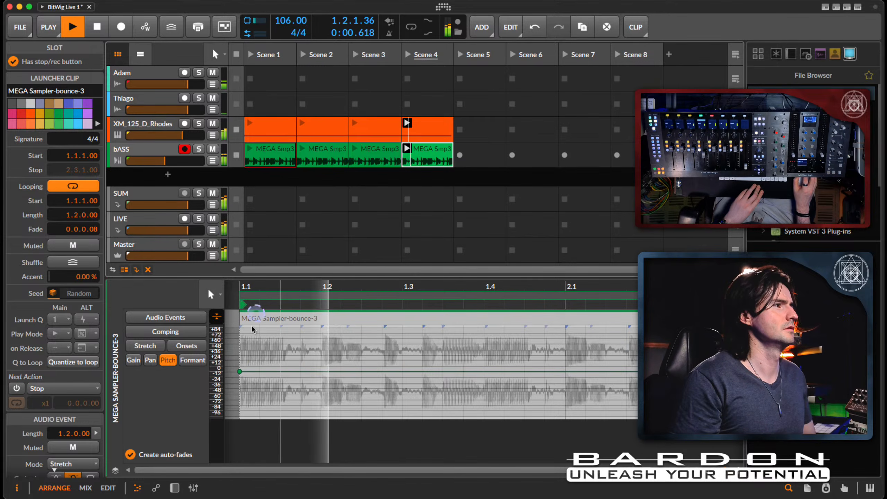
pyautogui.click(239, 372)
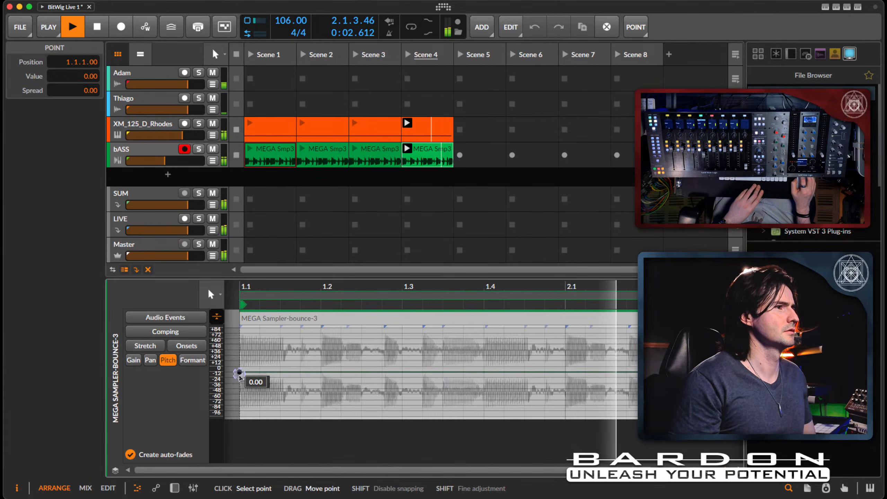
pyautogui.moveTo(239, 376); pyautogui.dragTo(239, 378)
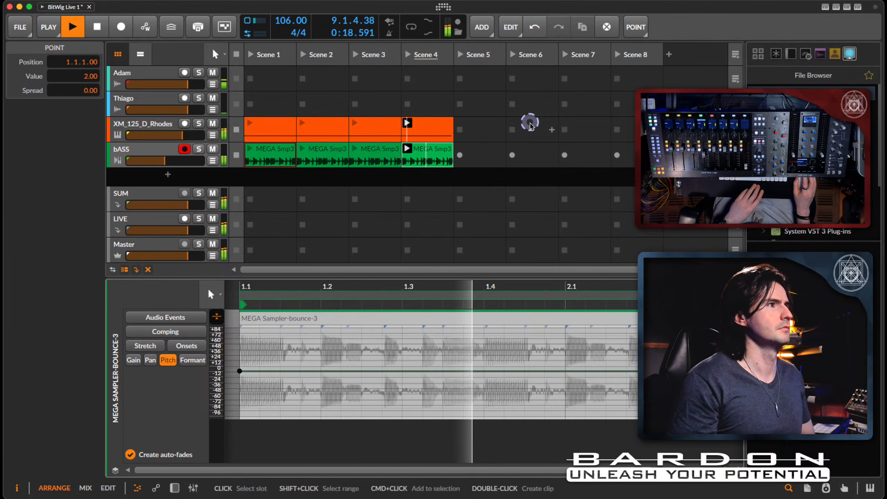
# - Audition the scenes against each other by launching Scene 1, Scene 3, Scene 2 and Scene 4 in turn
pyautogui.click(252, 55)
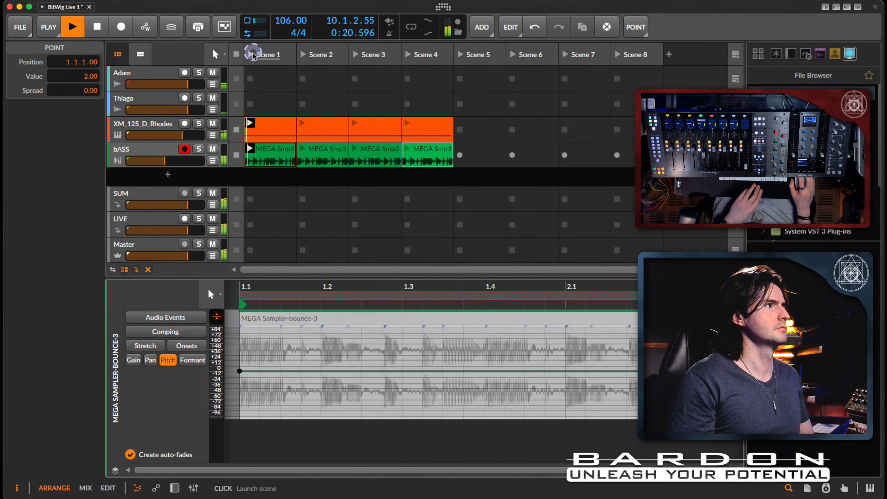
pyautogui.click(355, 55)
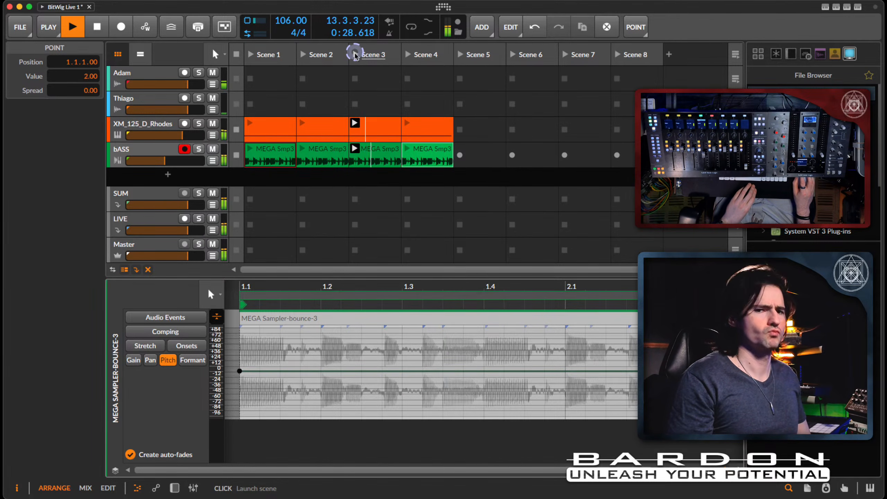
pyautogui.click(411, 56)
pyautogui.click(304, 55)
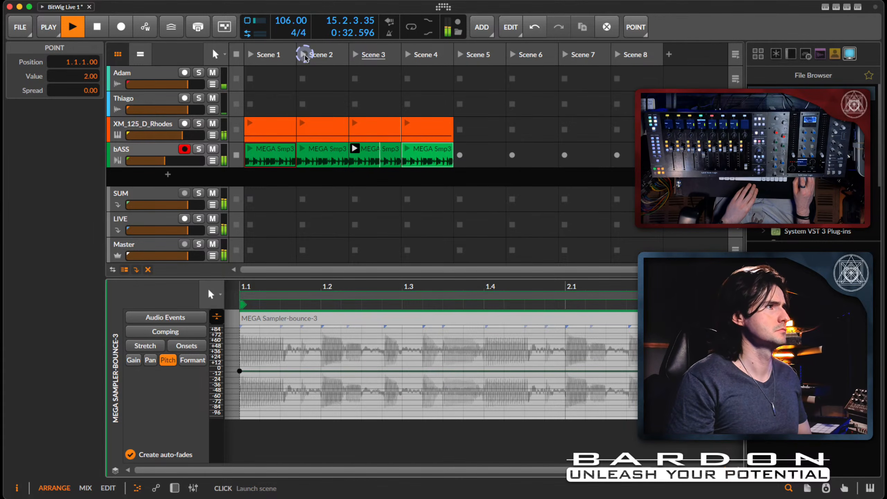
pyautogui.click(410, 54)
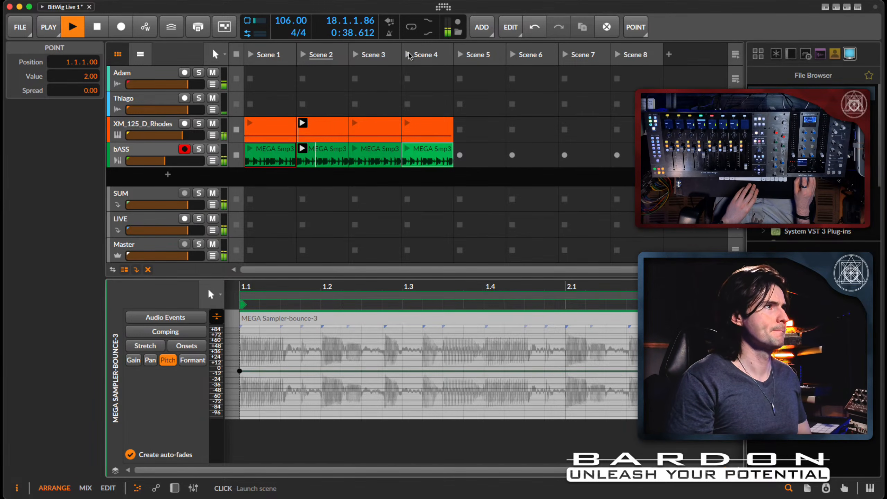
pyautogui.click(409, 55)
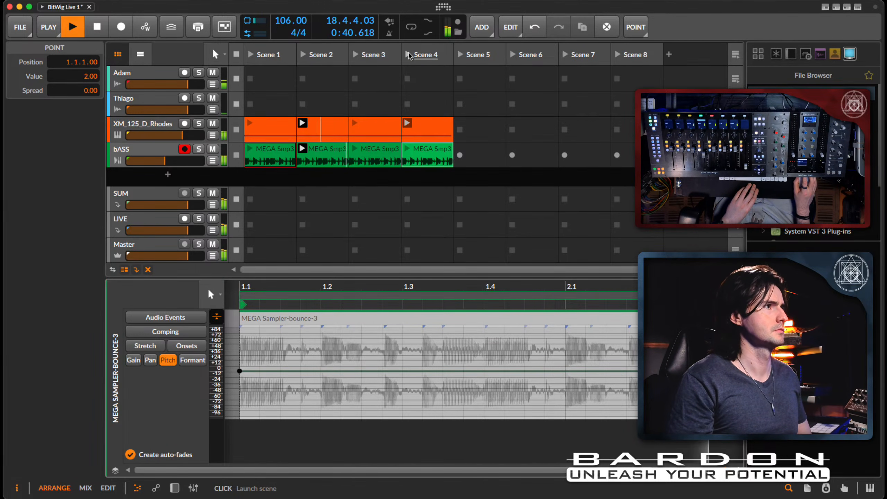
# - Check Scene 4's bass and Rhodes clips in the detail editor, briefly restarting playback, and finish stopped on the bass clip
pyautogui.click(435, 163)
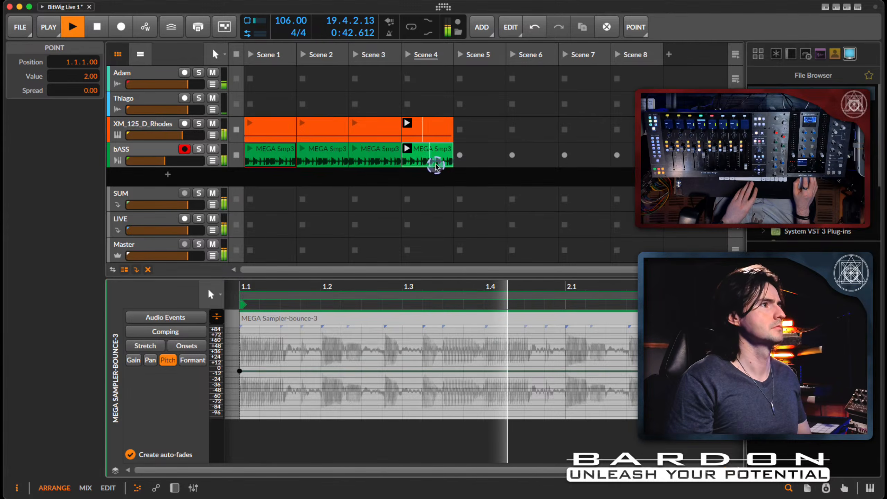
pyautogui.press('space')
pyautogui.click(239, 381)
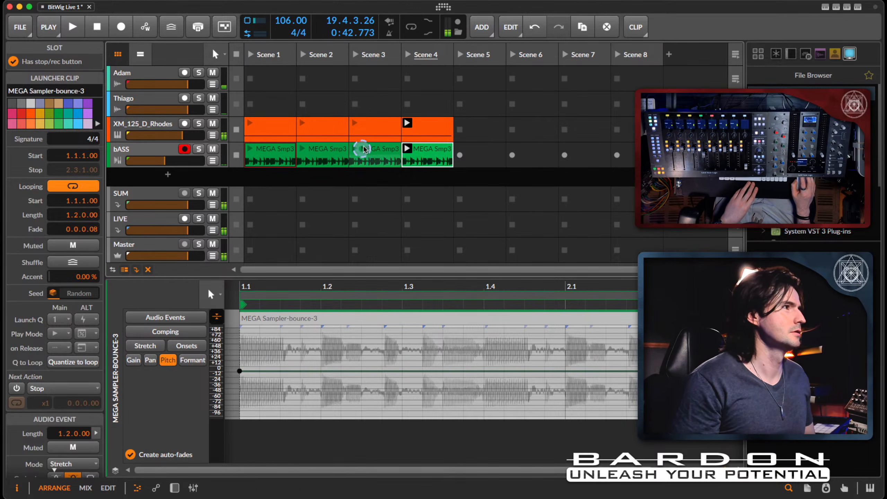
pyautogui.click(238, 372)
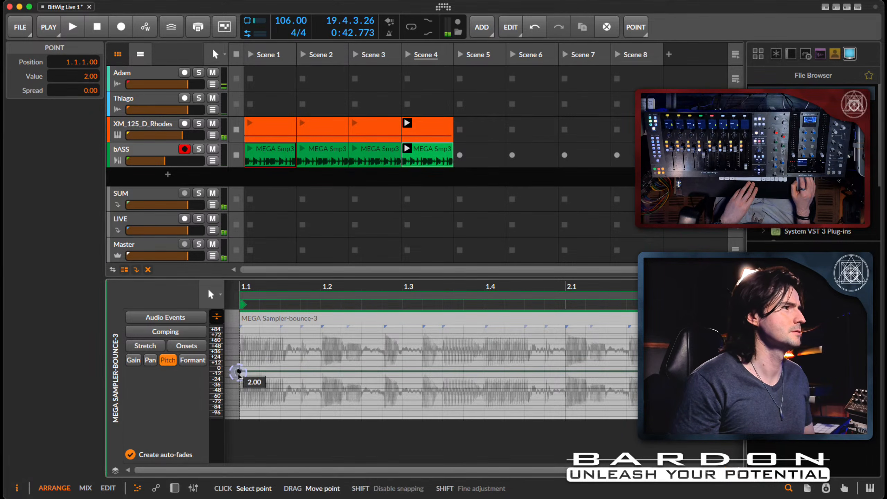
pyautogui.press('space')
pyautogui.click(429, 125)
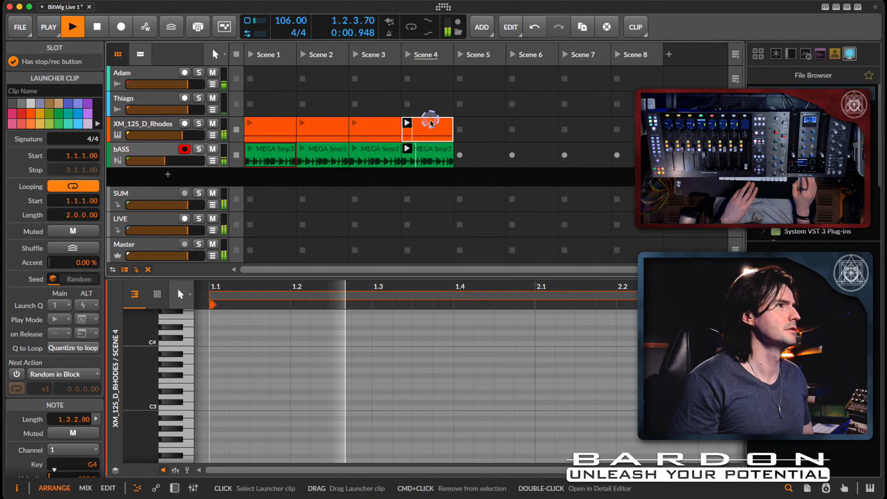
pyautogui.press('space')
pyautogui.click(425, 147)
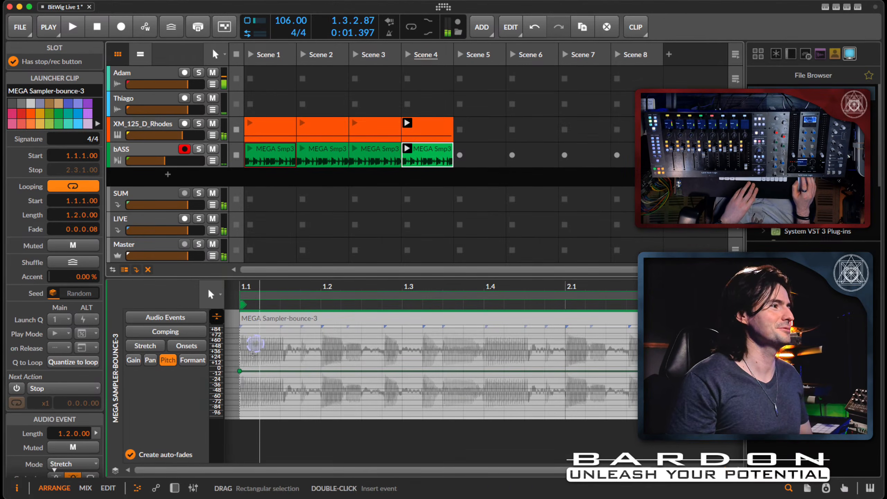
# - Restart playback and lower the starting pitch point of Scene 4's bass clip to -3.00
pyautogui.click(238, 372)
pyautogui.moveTo(238, 373); pyautogui.dragTo(240, 374)
pyautogui.press('space')
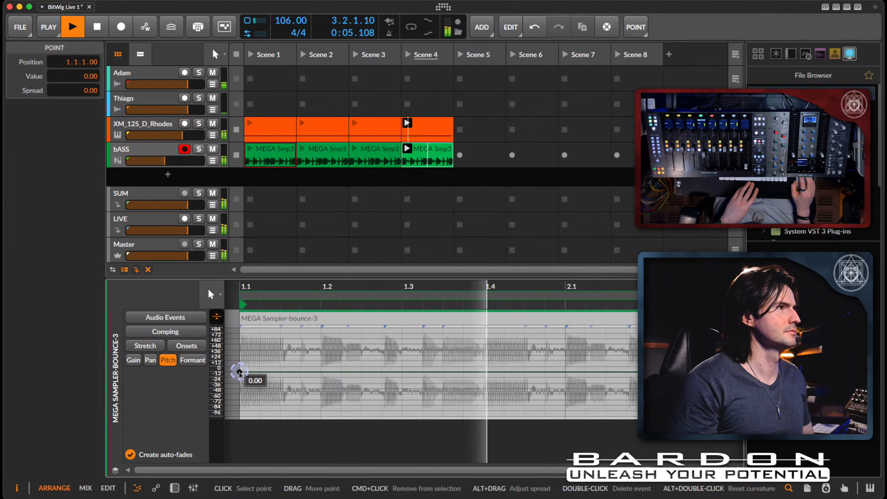
pyautogui.moveTo(240, 374); pyautogui.dragTo(240, 374)
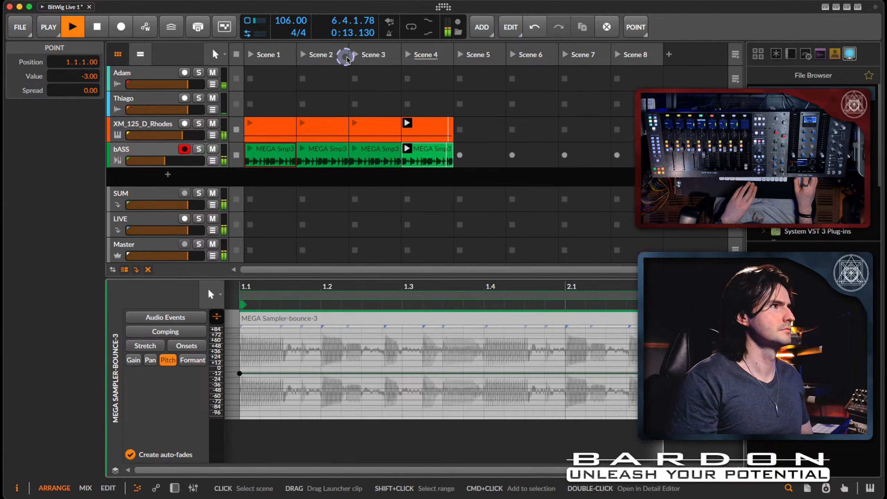
# - Compare Scene 2 with the repitched Scene 4 by launching each, and stop playback
pyautogui.click(302, 55)
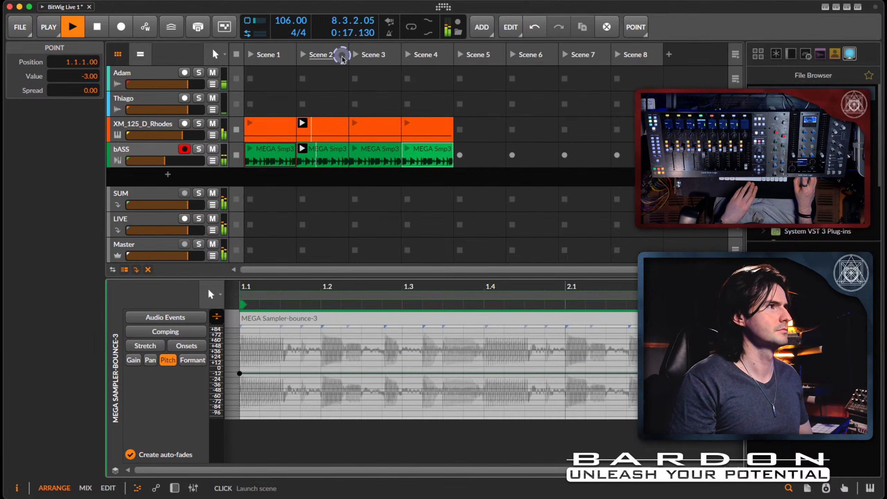
pyautogui.click(407, 55)
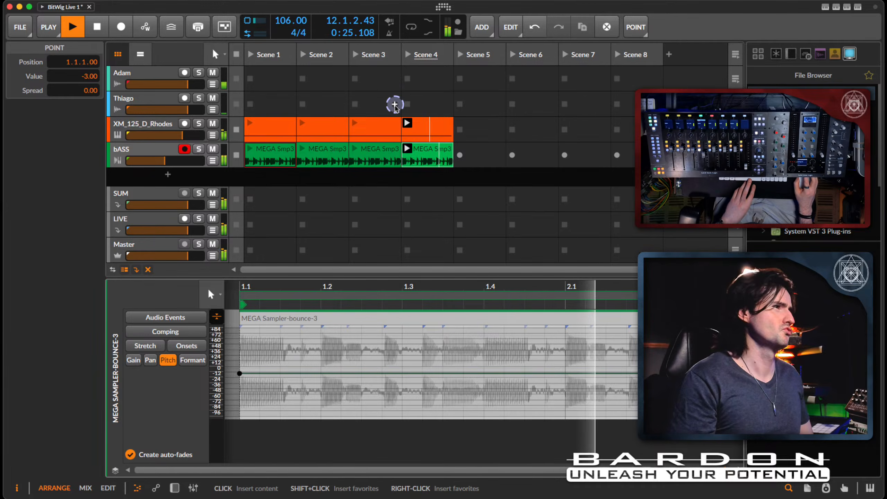
pyautogui.press('space')
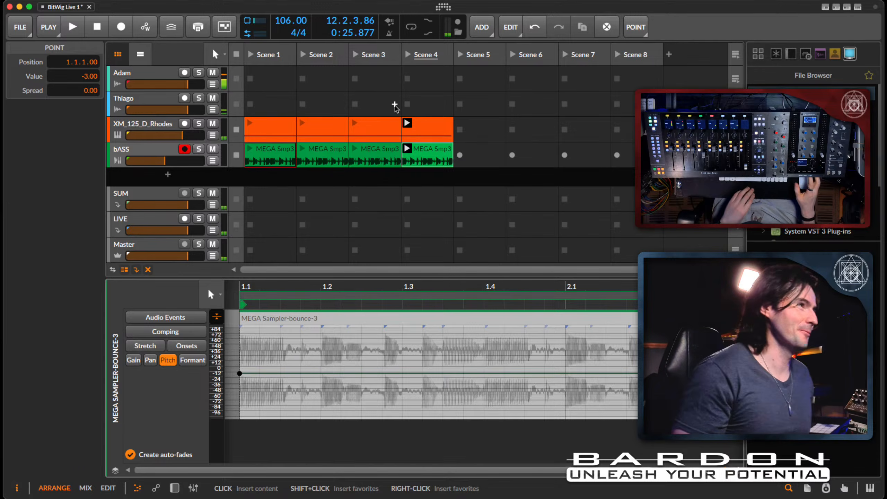
# - Select Scene 4's bass clip and show it in the full Edit view
pyautogui.click(432, 153)
pyautogui.click(441, 148)
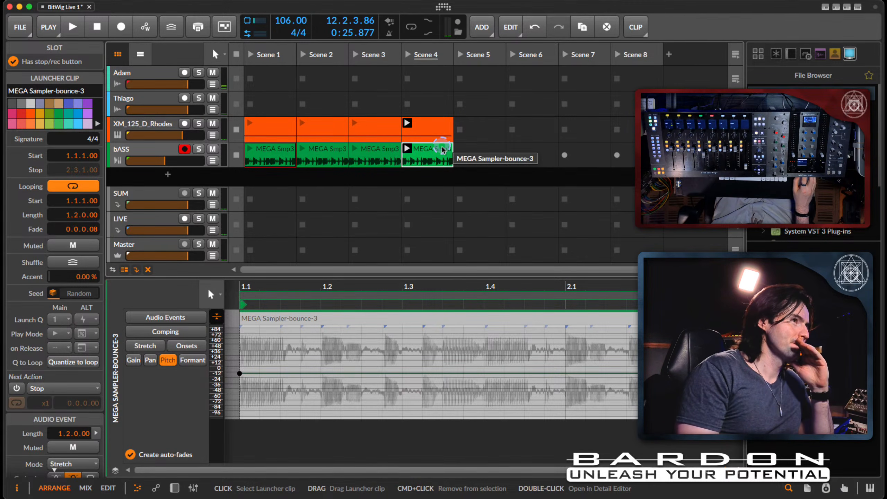
pyautogui.doubleClick(442, 149)
pyautogui.doubleClick(442, 149)
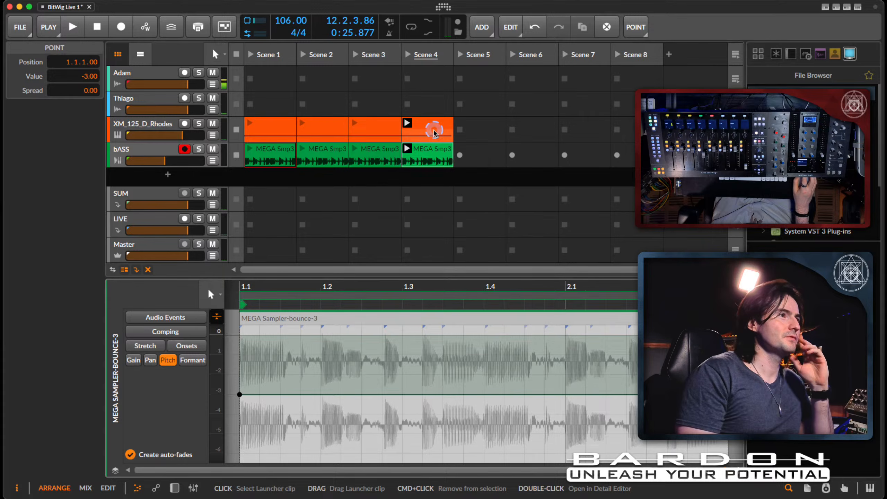
pyautogui.click(432, 149)
pyautogui.click(110, 488)
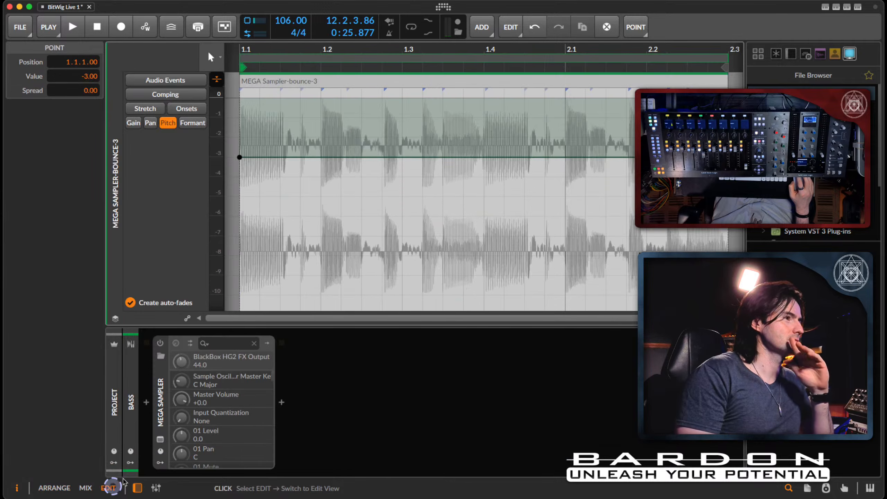
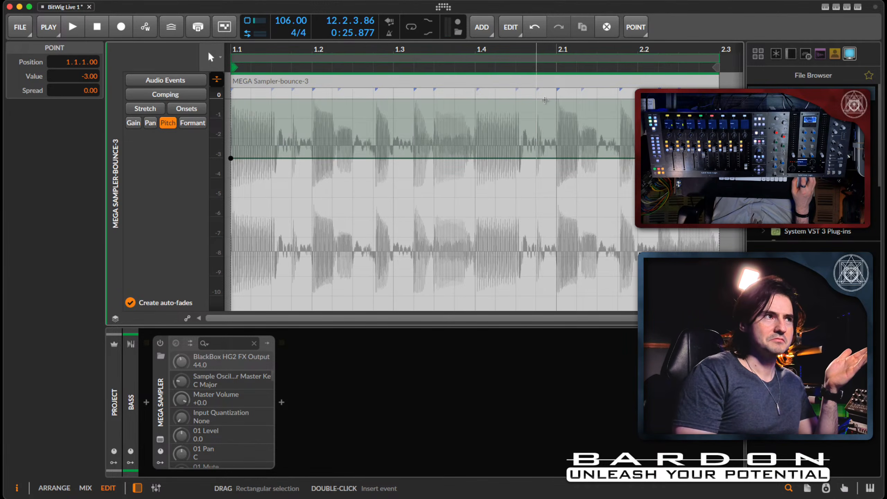
# - Select the bass audio event and examine the onset markers along its waveform from start to end
pyautogui.click(554, 77)
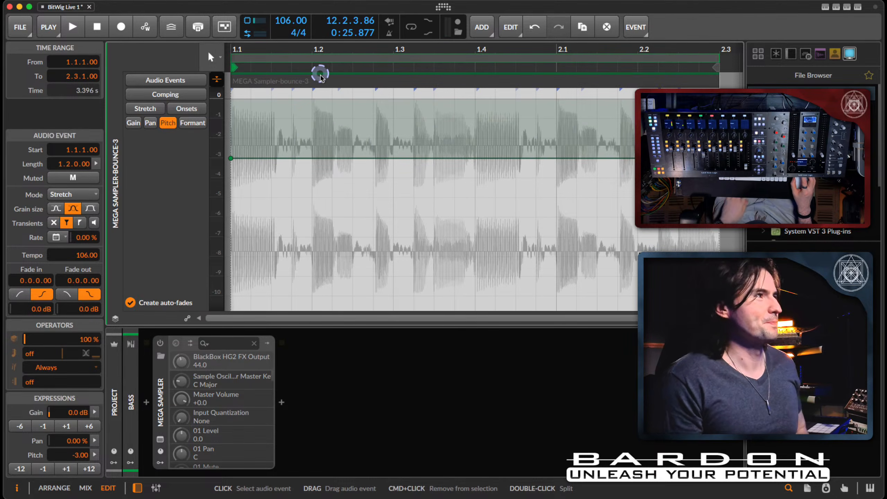
pyautogui.press('shift+super')
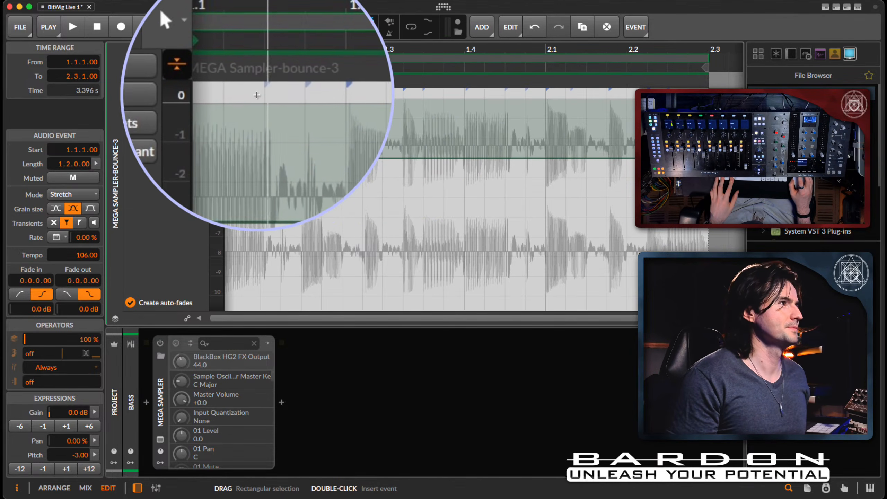
pyautogui.press('super')
pyautogui.hscroll(-3, 257, 94)
pyautogui.press('shift+super')
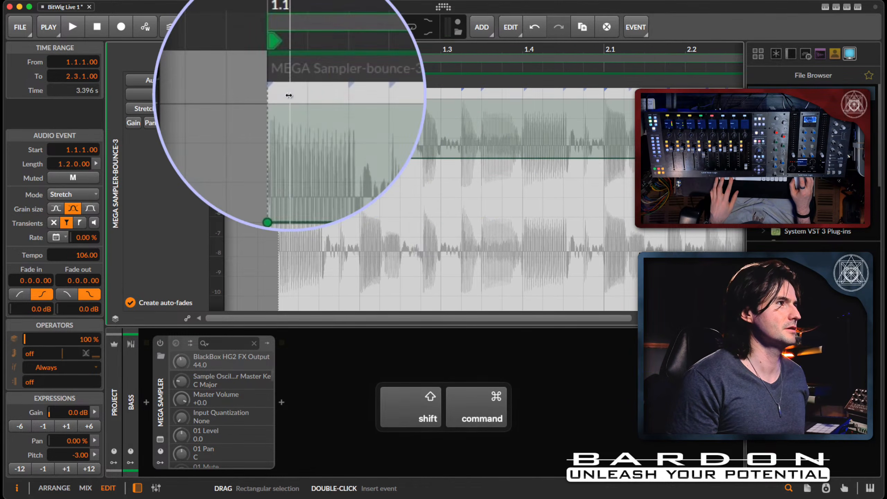
pyautogui.press('super')
pyautogui.hscroll(2, 337, 93)
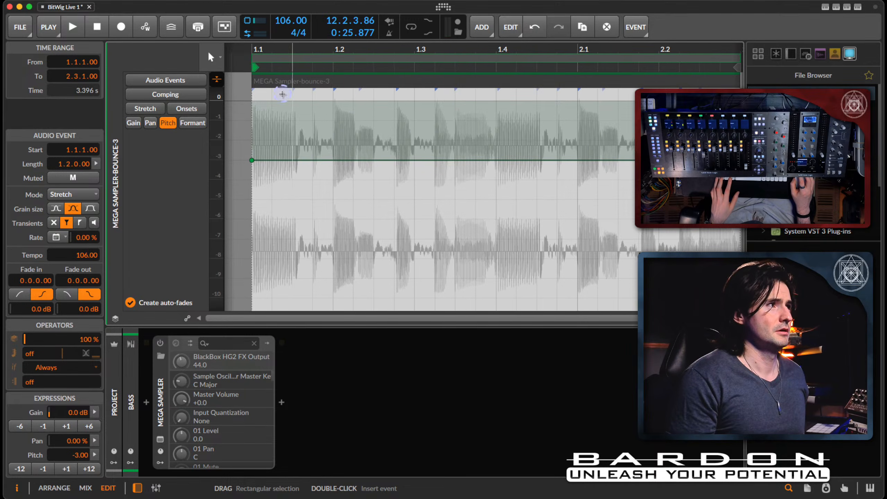
pyautogui.hscroll(2, 328, 93)
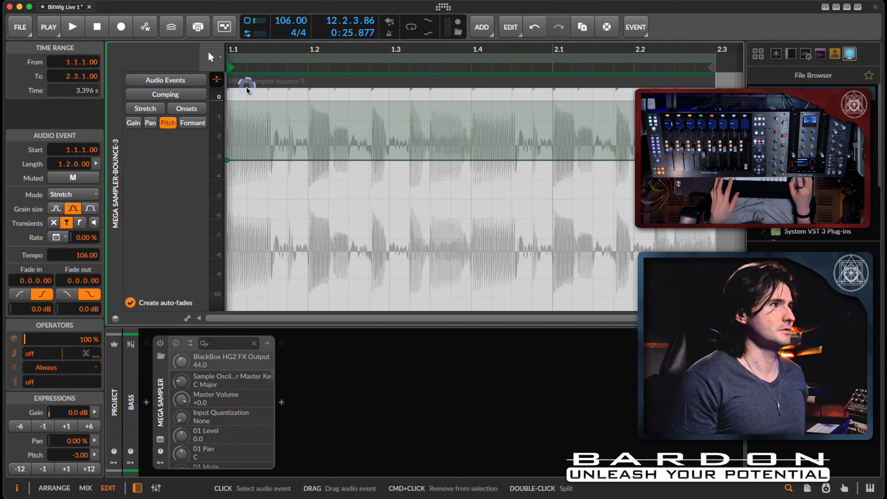
pyautogui.rightClick(246, 90)
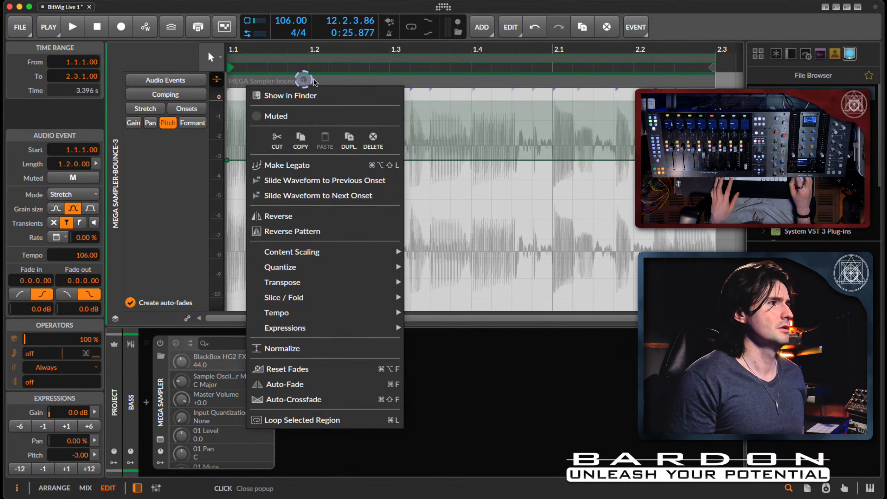
pyautogui.click(319, 81)
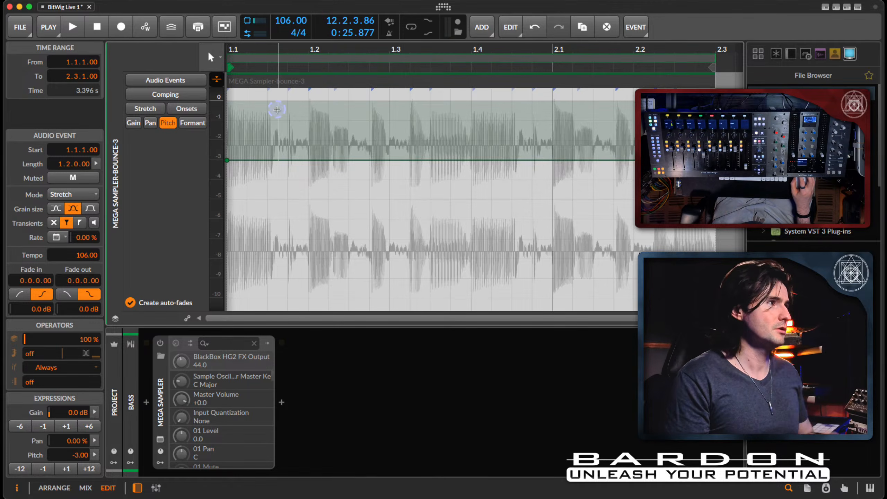
pyautogui.press('shift+super')
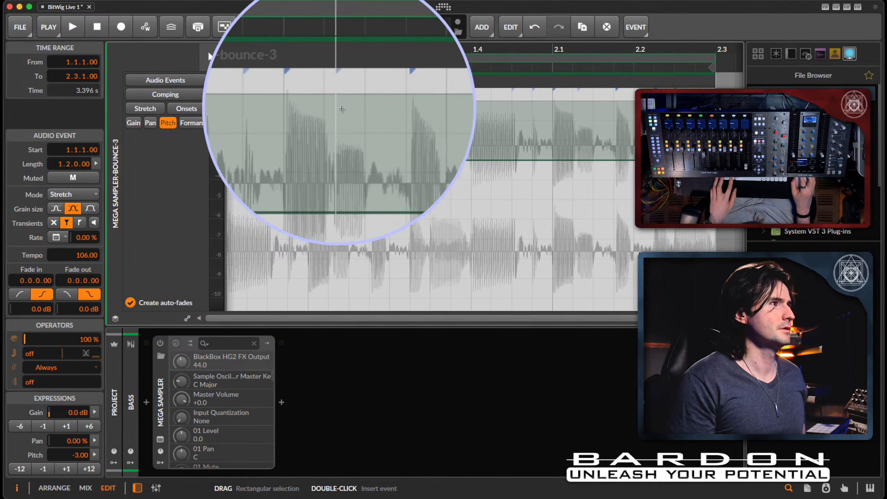
pyautogui.press('super')
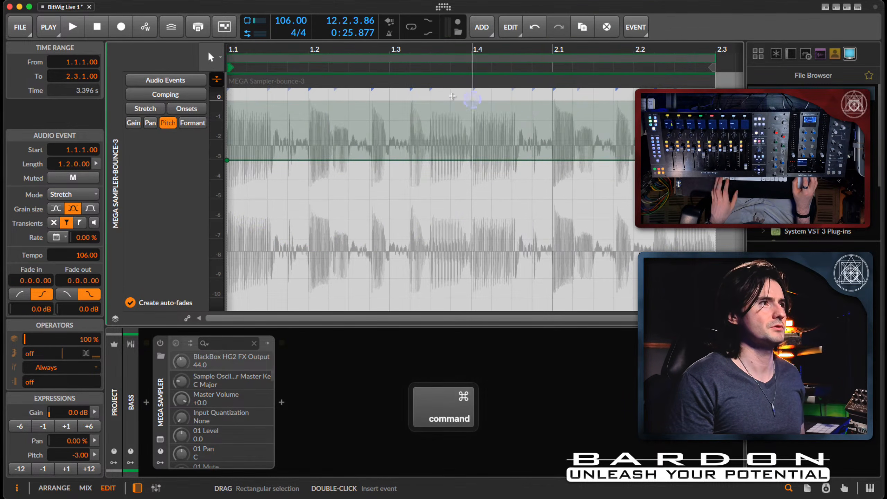
pyautogui.hotkey('shift', 'alt')
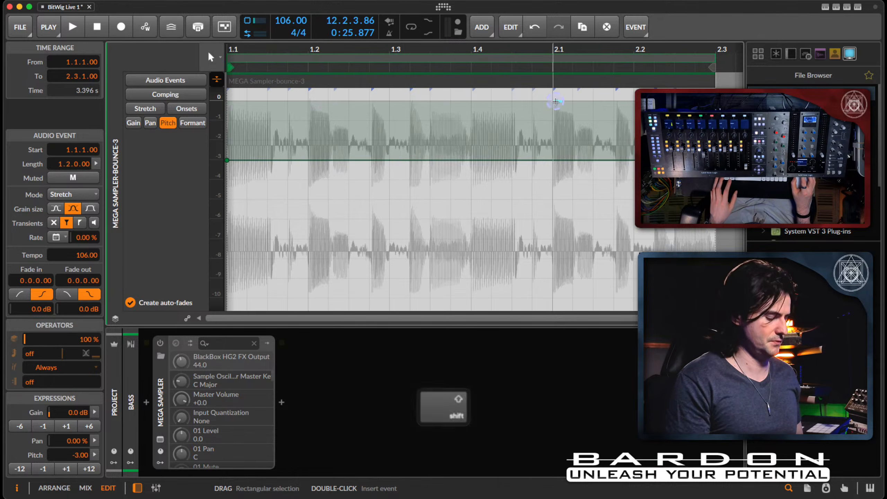
pyautogui.press('shift+super')
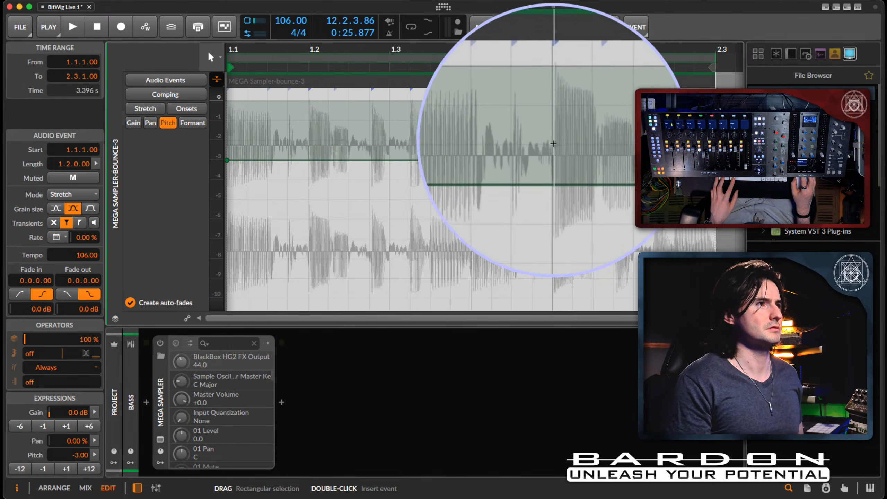
pyautogui.press('super')
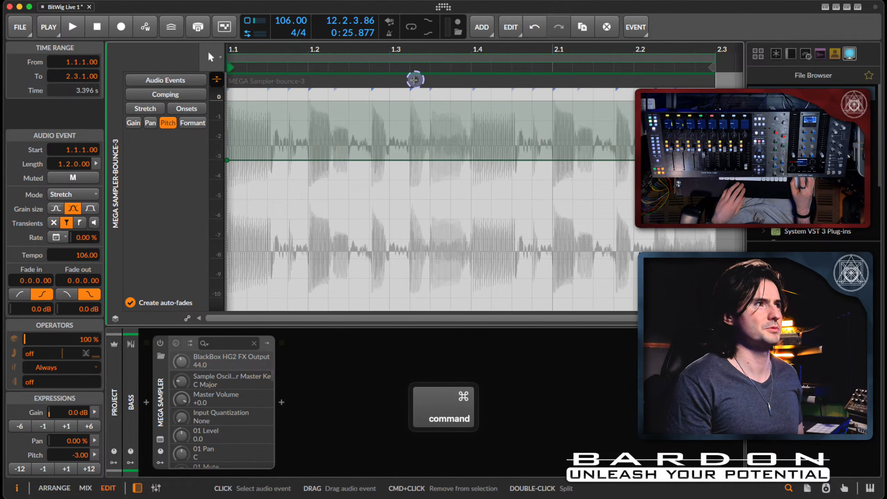
pyautogui.scroll(3, 411, 96)
pyautogui.hscroll(-2, 411, 96)
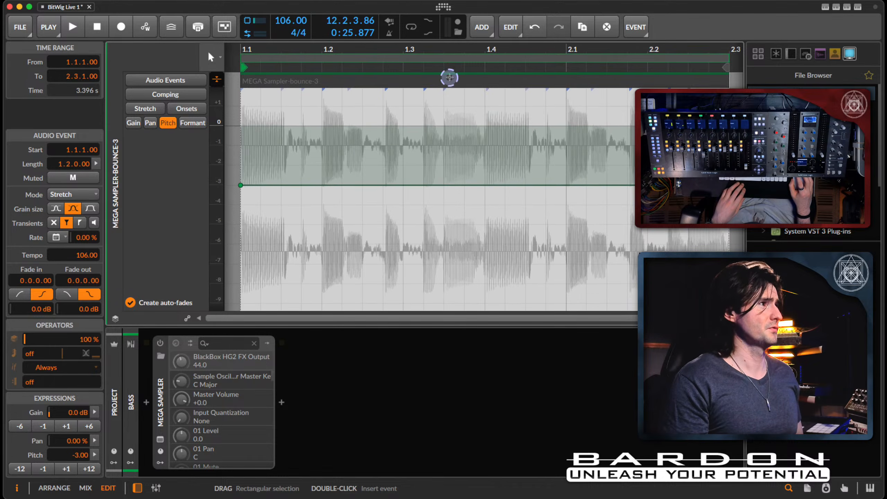
# - Slice the bass audio event in place at its onsets, with an onset threshold of 0%
pyautogui.rightClick(441, 83)
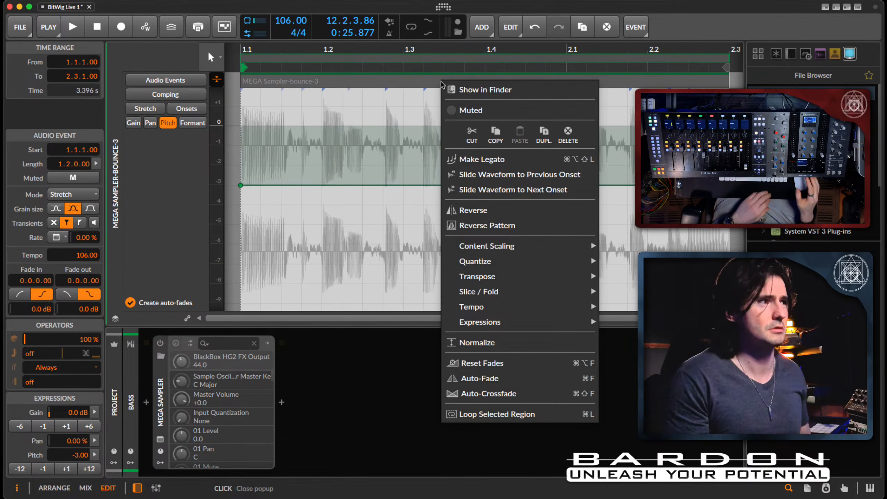
pyautogui.click(561, 298)
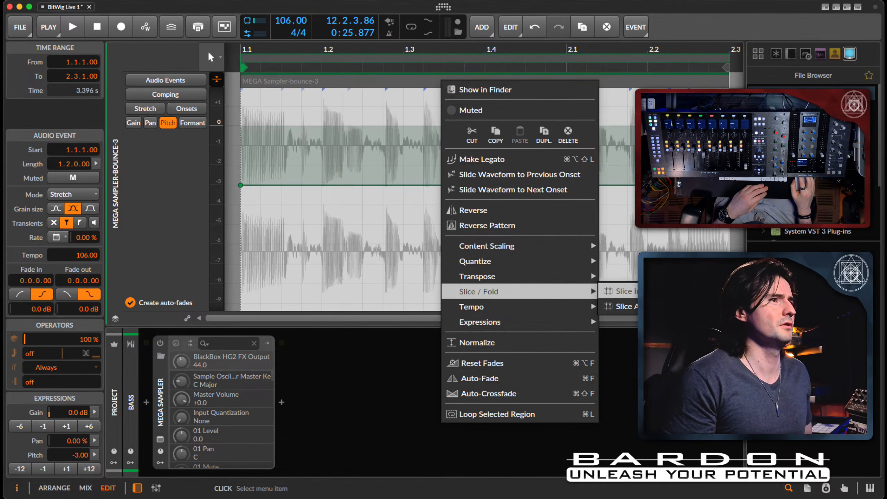
pyautogui.click(618, 291)
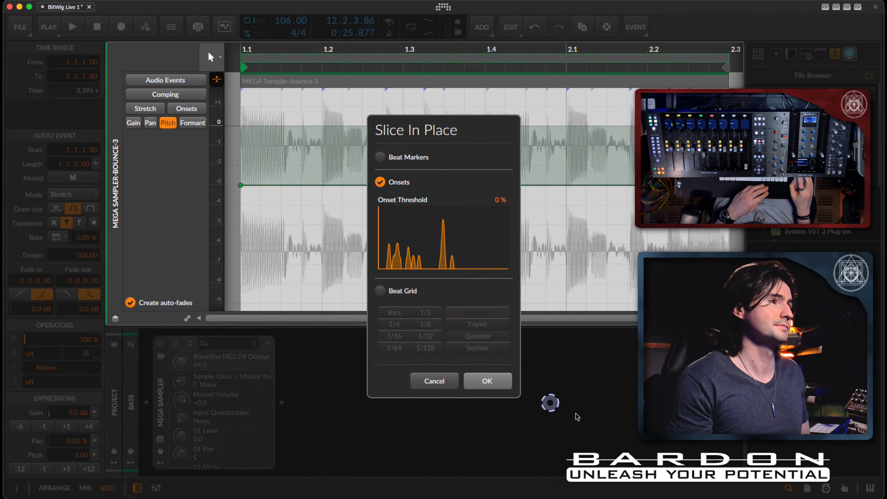
pyautogui.click(493, 386)
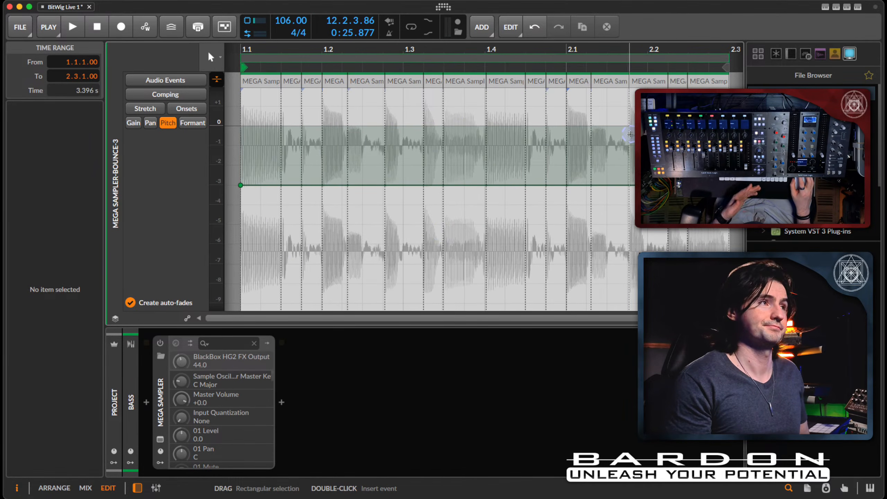
# - Zoom in on the slice at beat 1.2, try splitting it near its start, and undo the split
pyautogui.hscroll(2, 477, 128)
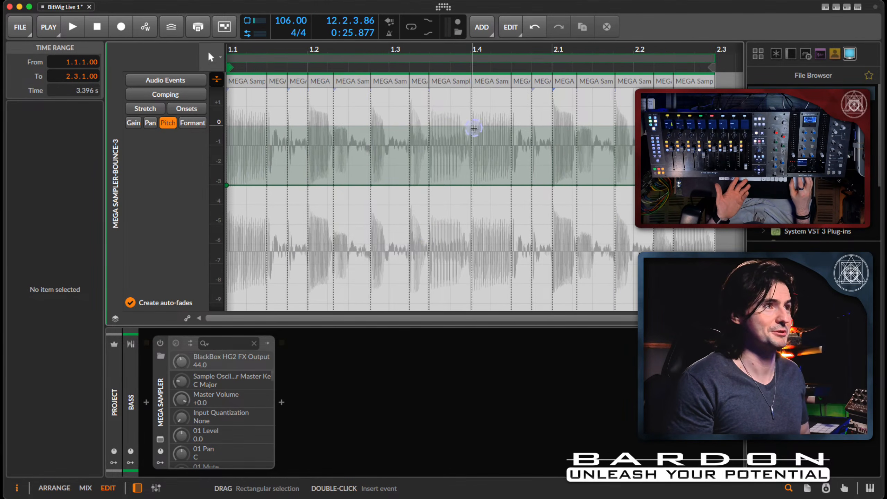
pyautogui.click(359, 83)
pyautogui.click(323, 82)
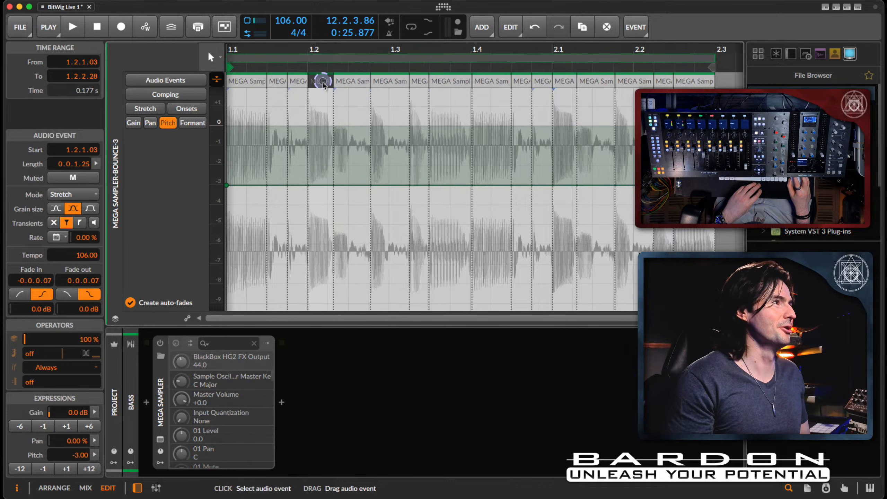
pyautogui.press('z')
pyautogui.doubleClick(280, 82)
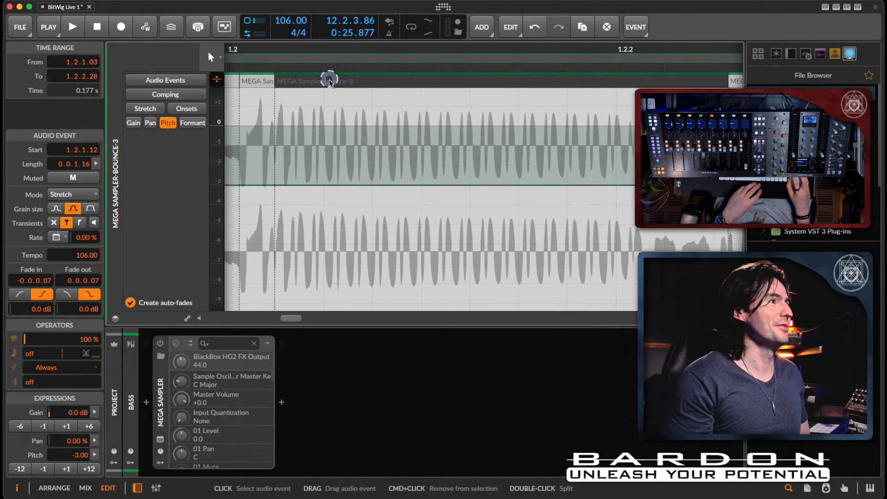
pyautogui.press('super+z')
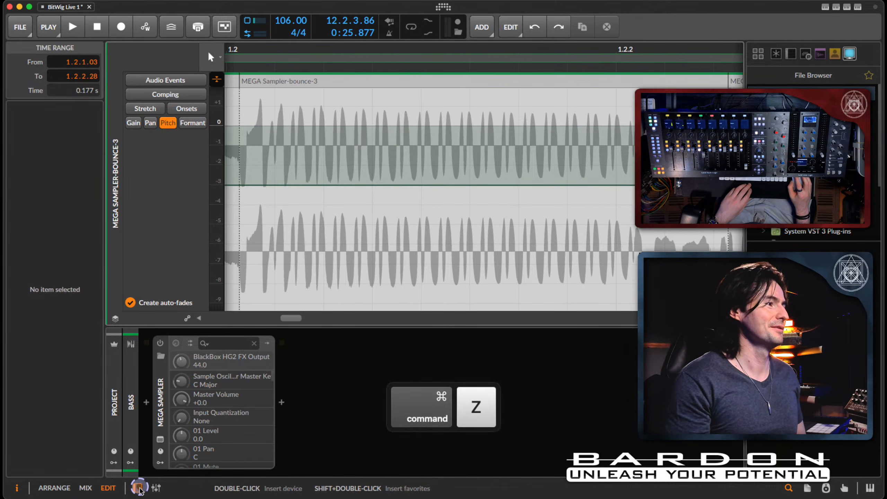
pyautogui.moveTo(294, 319); pyautogui.dragTo(313, 315)
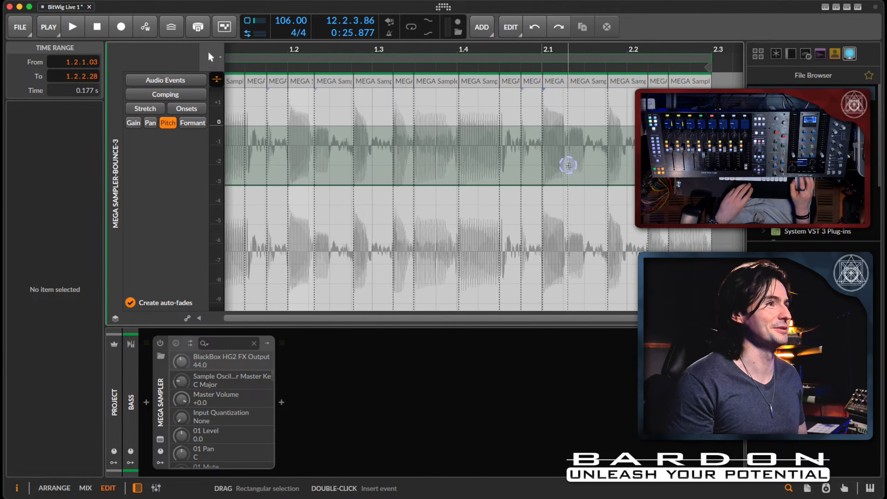
# - Select the bass clip's loop region, turn on the transport loop, and audition the sliced clip before stopping playback
pyautogui.click(347, 59)
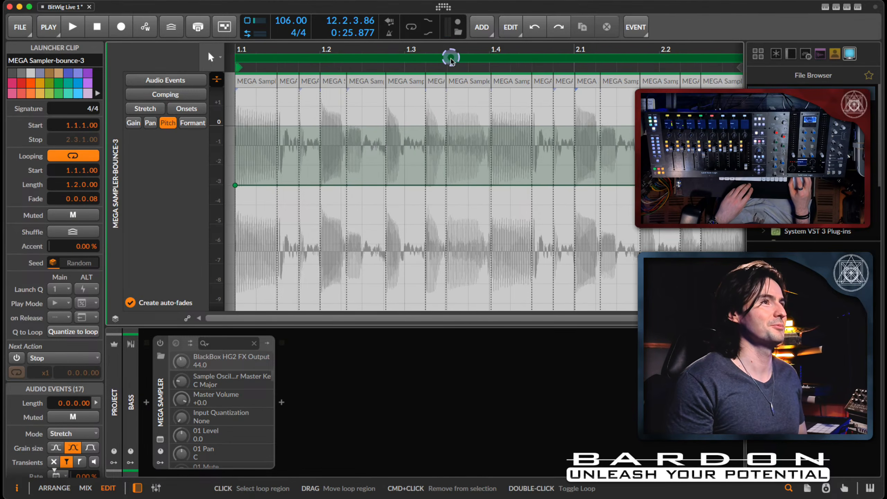
pyautogui.hscroll(4, 450, 58)
pyautogui.hscroll(-5, 449, 58)
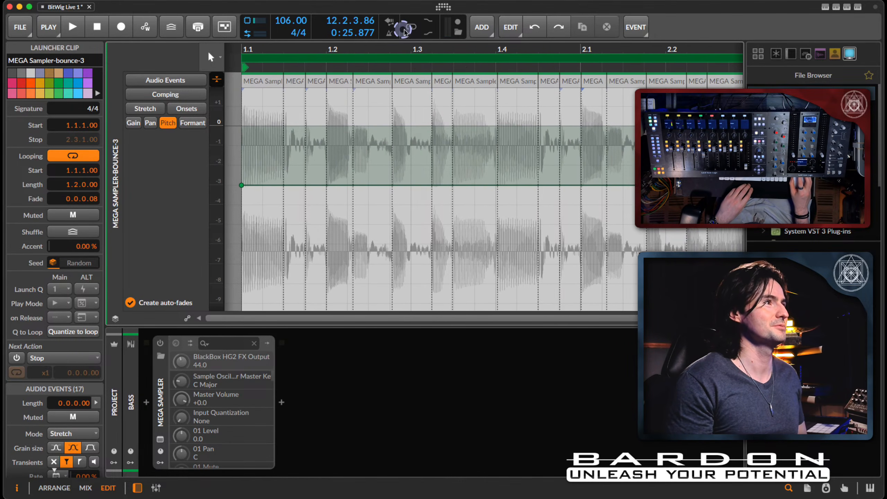
pyautogui.press('space')
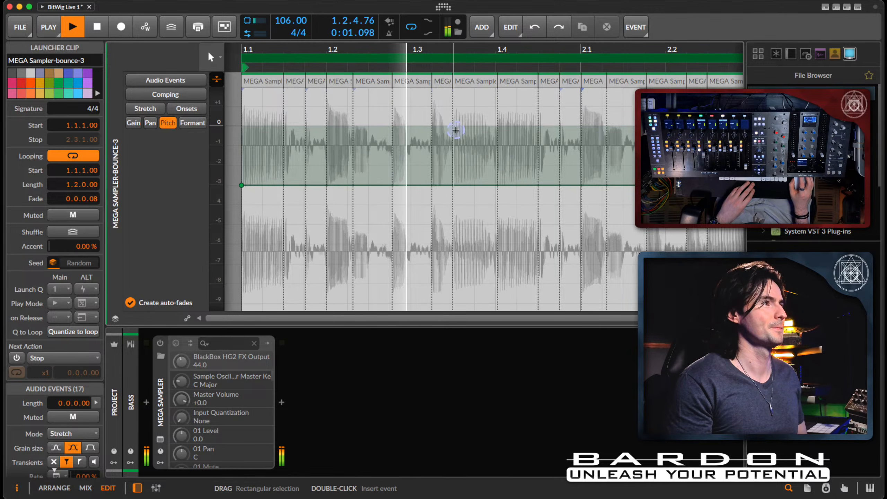
pyautogui.hscroll(3, 493, 118)
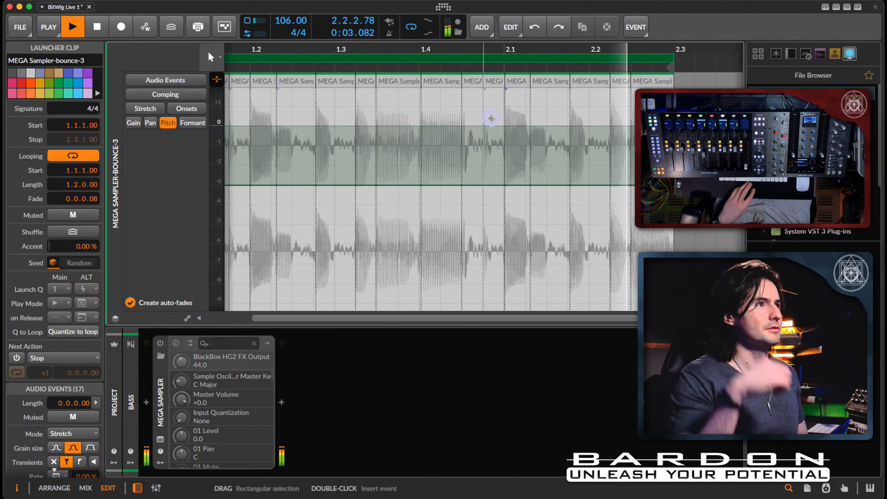
pyautogui.press('space')
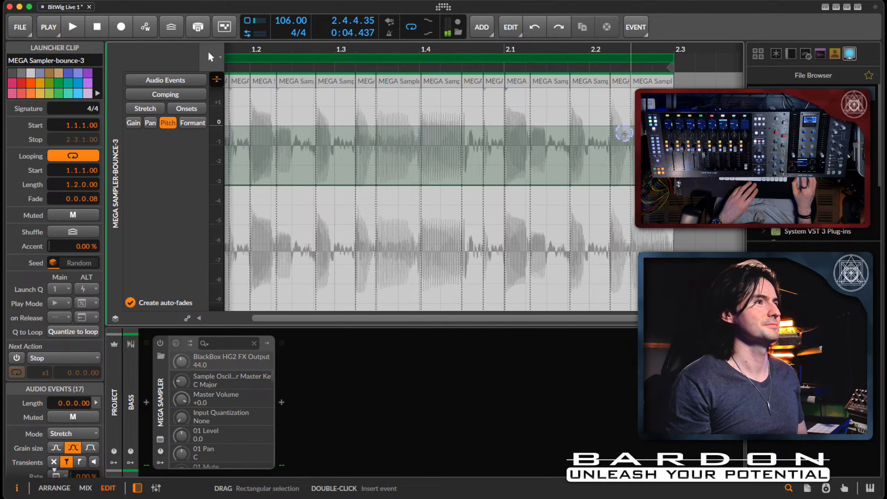
# - Add a pitch point at 2.2.2.00 at the start of the short slice and set it to -1.00
pyautogui.click(621, 126)
pyautogui.doubleClick(613, 126)
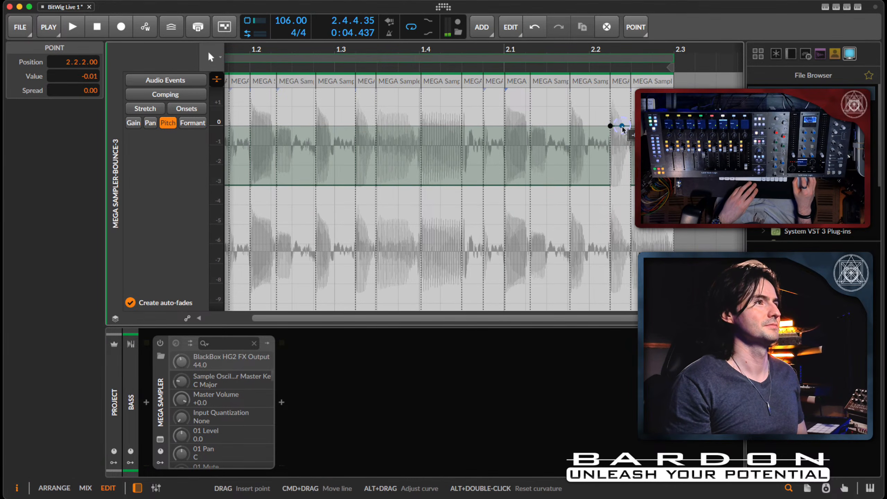
pyautogui.moveTo(622, 128); pyautogui.dragTo(614, 134)
pyautogui.doubleClick(622, 127)
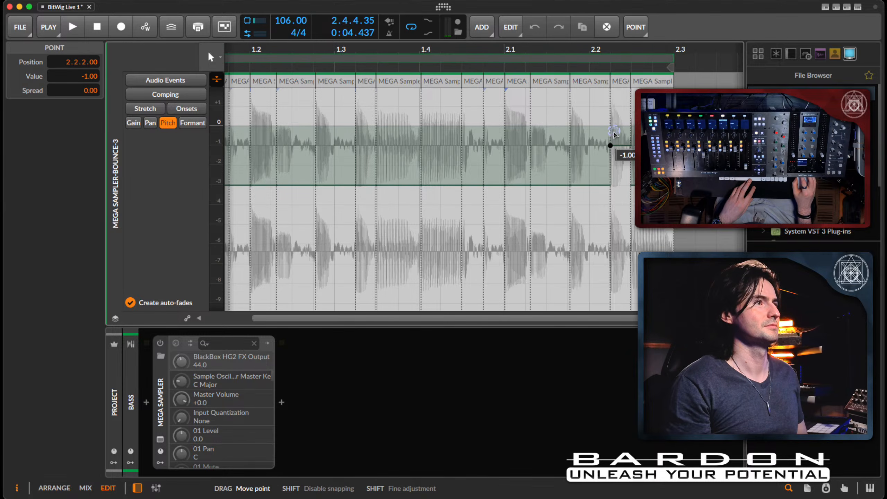
# - Play the clip while raising the pitch point at 2.2.2.00 to 0.00, and stop playback
pyautogui.press('space')
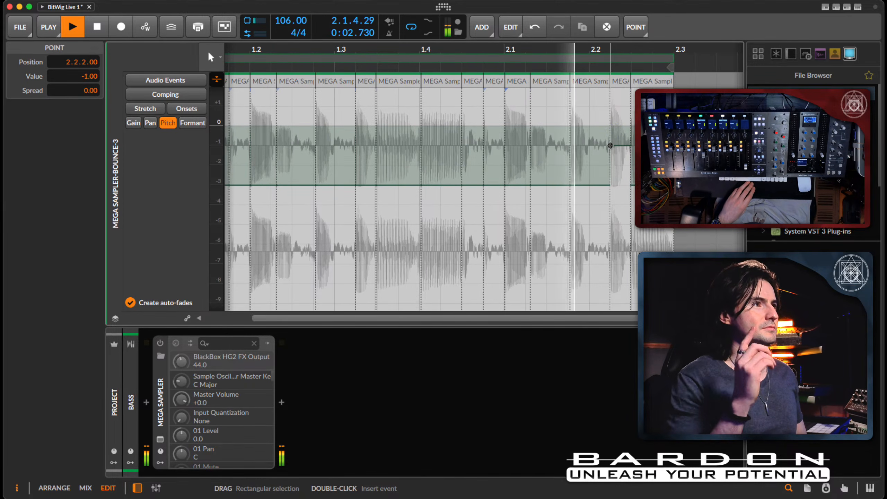
pyautogui.moveTo(611, 145); pyautogui.dragTo(611, 141)
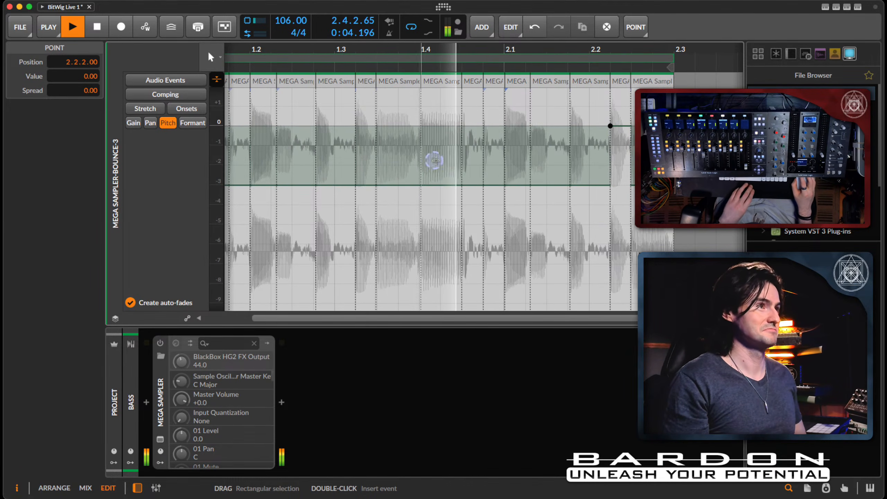
pyautogui.press('space')
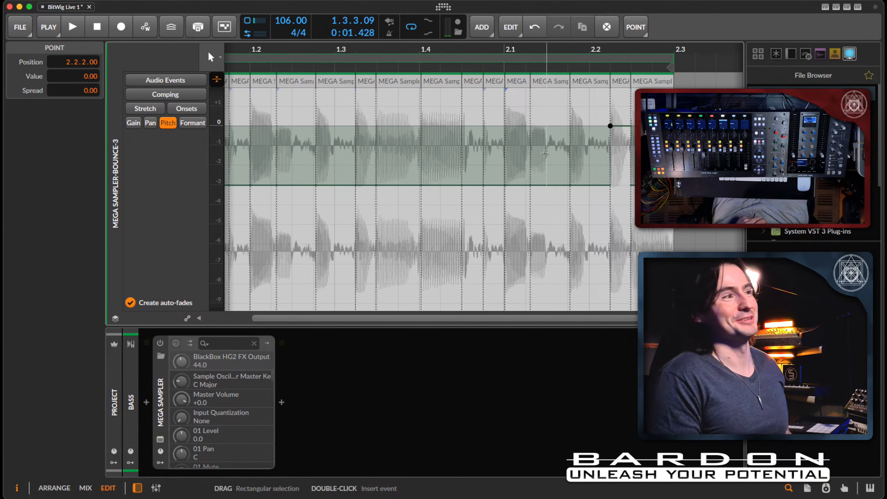
# - Show the gain expression, raise the slice at beat 1.2 to +1.5 dB, and audition the change
pyautogui.hscroll(-5, 545, 153)
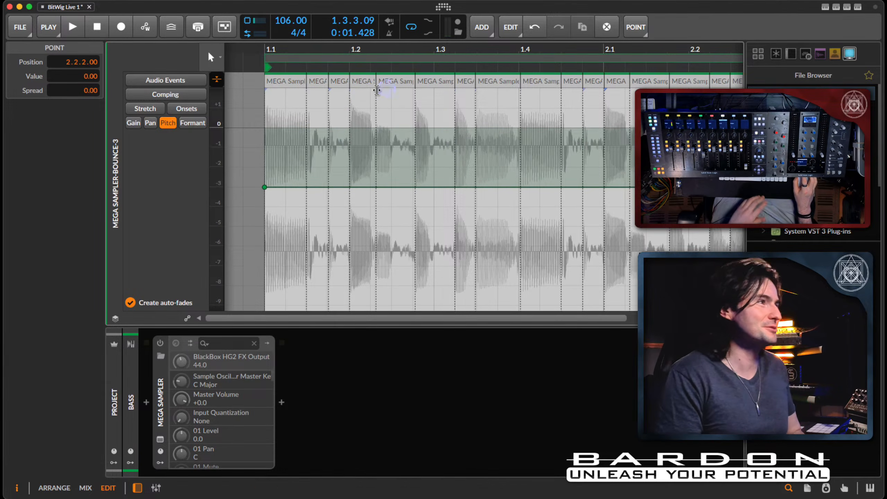
pyautogui.click(362, 85)
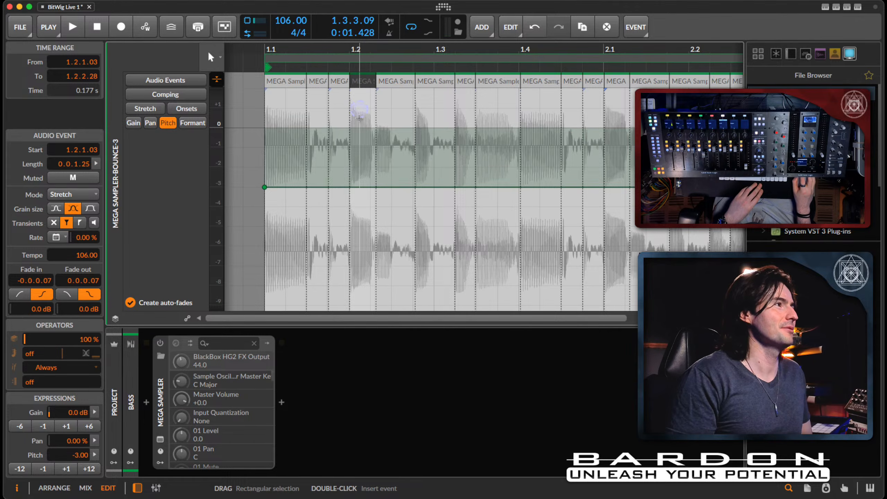
pyautogui.click(163, 122)
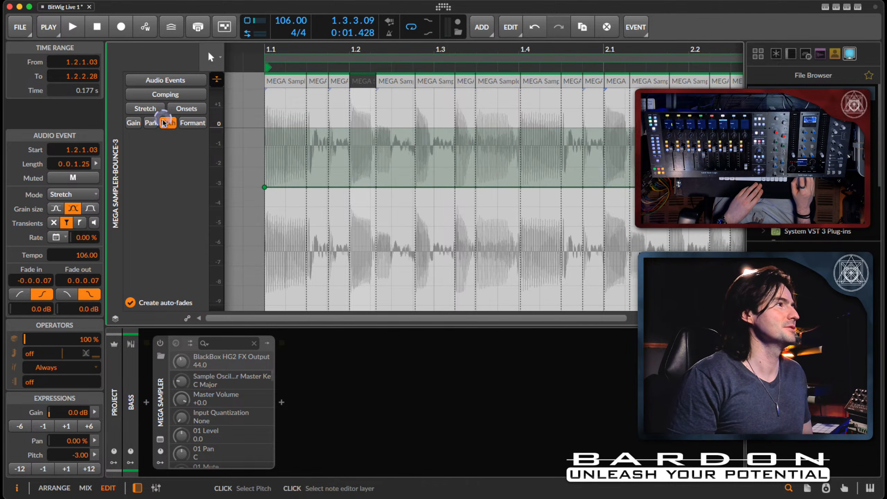
pyautogui.click(140, 123)
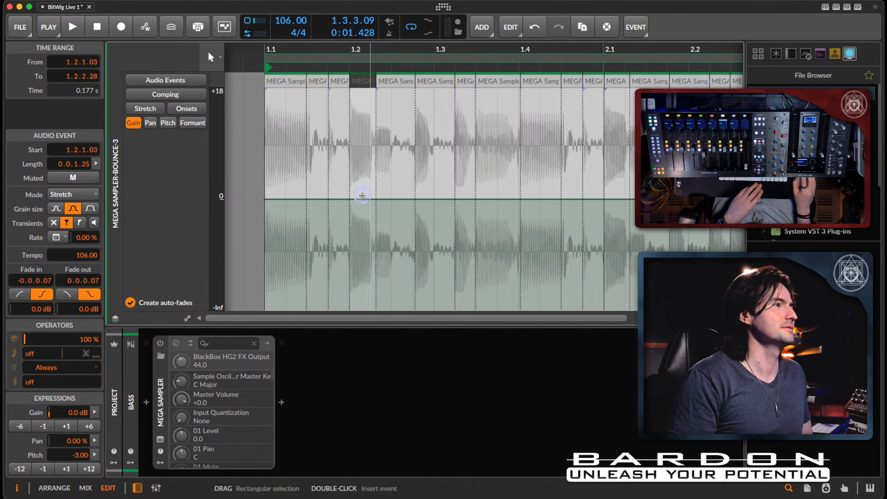
pyautogui.moveTo(361, 203); pyautogui.dragTo(362, 195)
pyautogui.press('space')
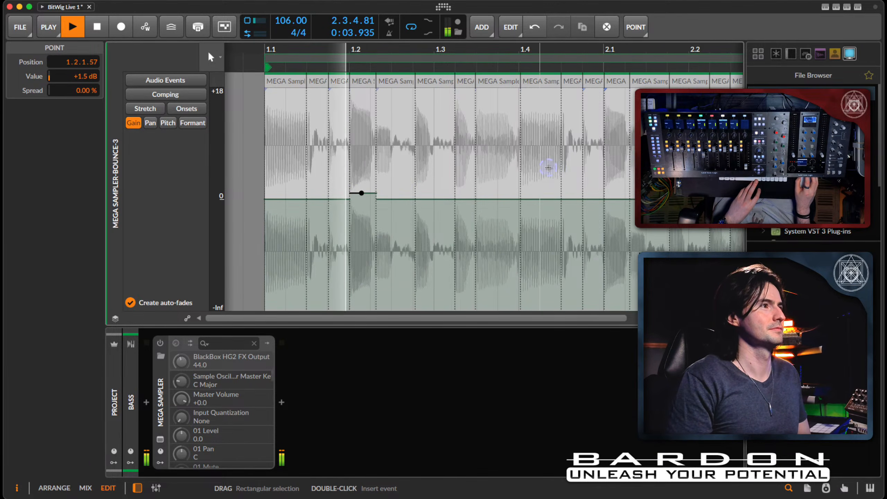
pyautogui.press('space')
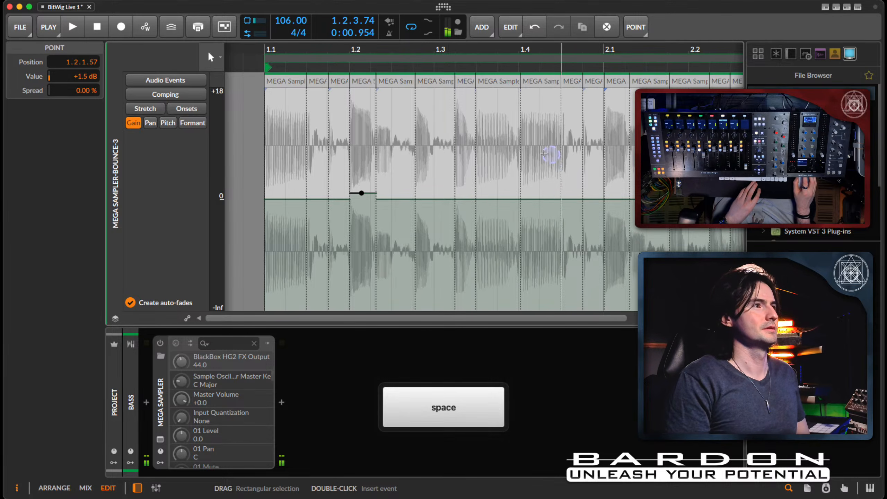
# - Raise the gain of the slice at beat 1.4 to +3.8 dB and the first slice to +2.1 dB, auditioning both changes
pyautogui.moveTo(541, 199); pyautogui.dragTo(541, 185)
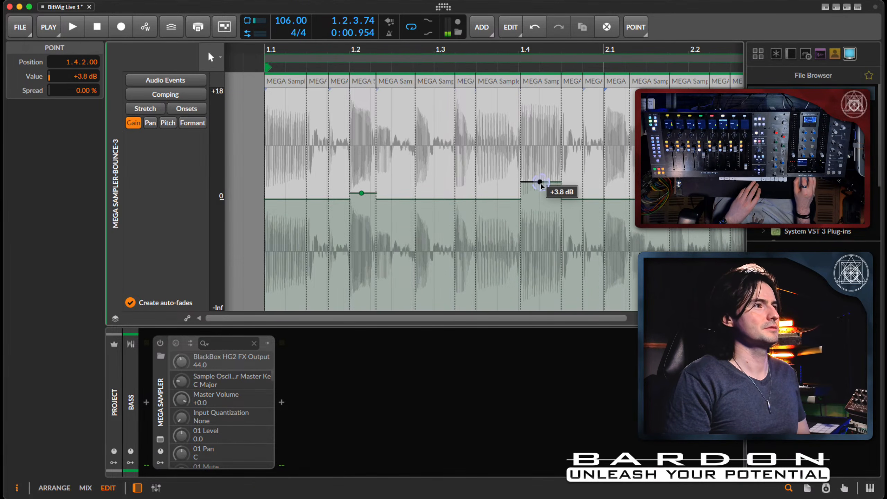
pyautogui.press('space')
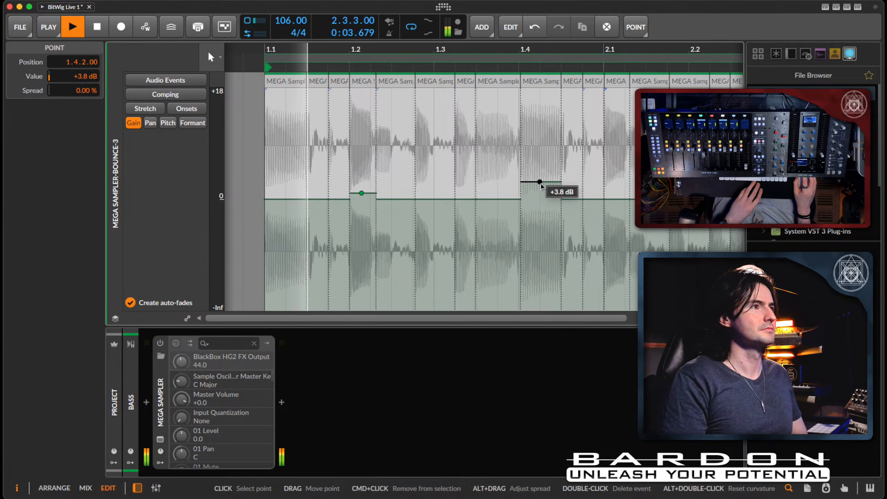
pyautogui.moveTo(289, 195); pyautogui.dragTo(290, 193)
pyautogui.press('space')
pyautogui.press('space')
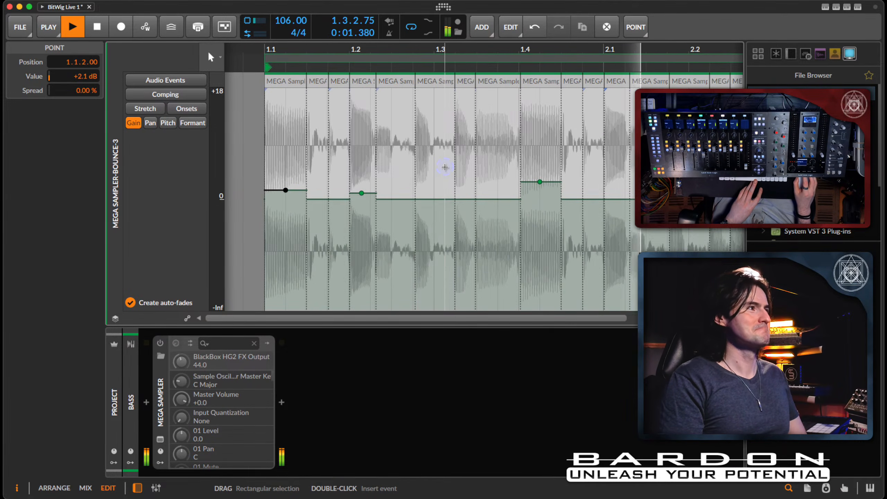
pyautogui.press('space')
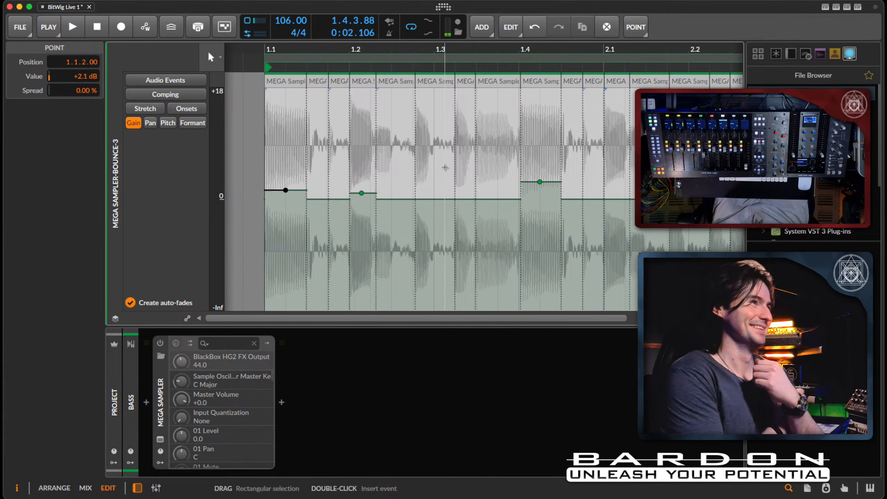
# - Add a gain point at 2.2.2.00 on the short slice, raise it to +5.0 dB, and audition it briefly
pyautogui.hscroll(5, 444, 167)
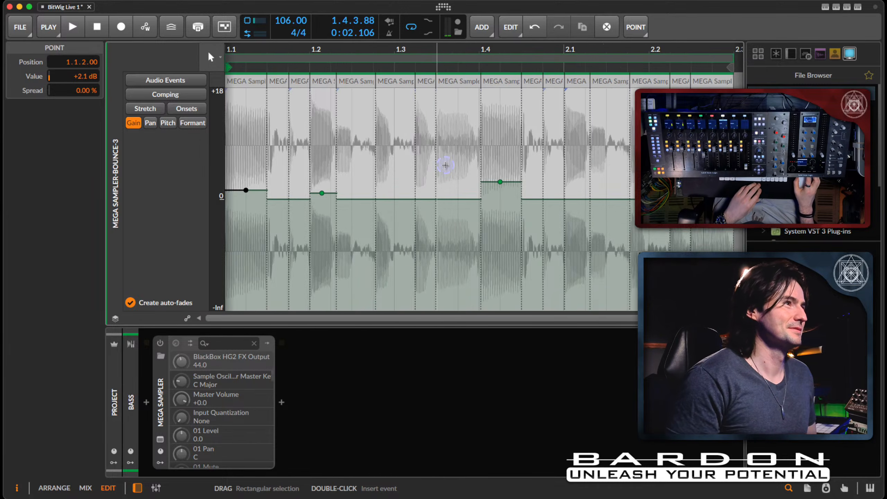
pyautogui.hscroll(1, 447, 165)
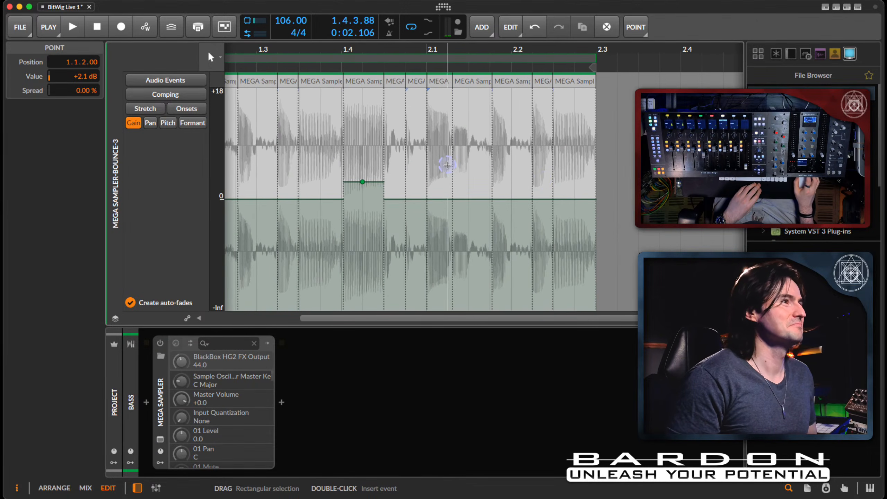
pyautogui.click(541, 199)
pyautogui.moveTo(540, 181); pyautogui.dragTo(541, 181)
pyautogui.press('space')
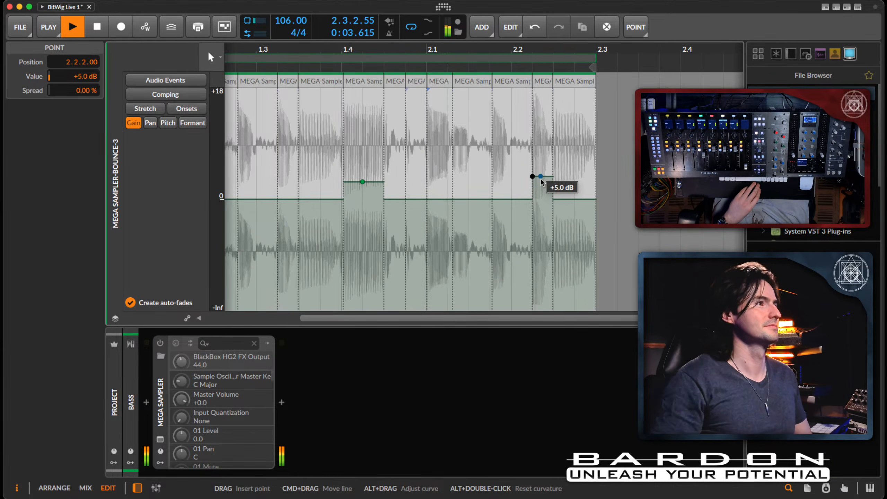
pyautogui.press('space')
# - Lower the gain point at 2.2.2.00 to +3.3 dB and start playback
pyautogui.click(535, 183)
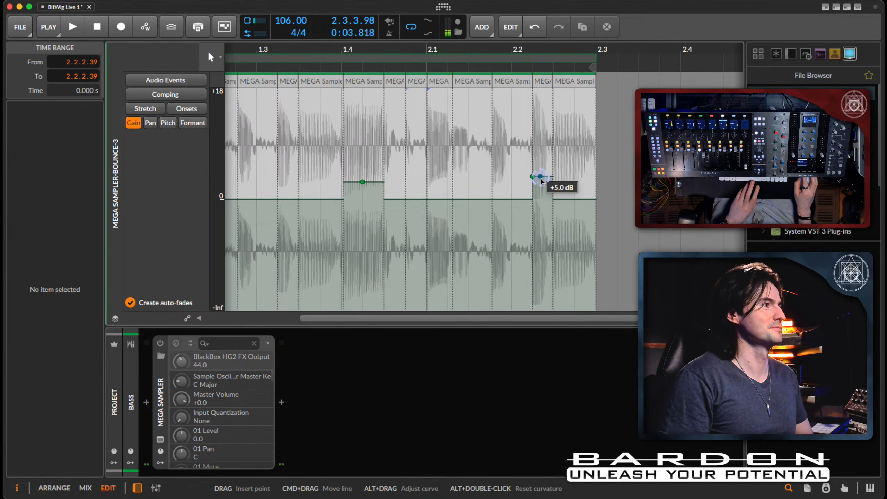
pyautogui.click(533, 177)
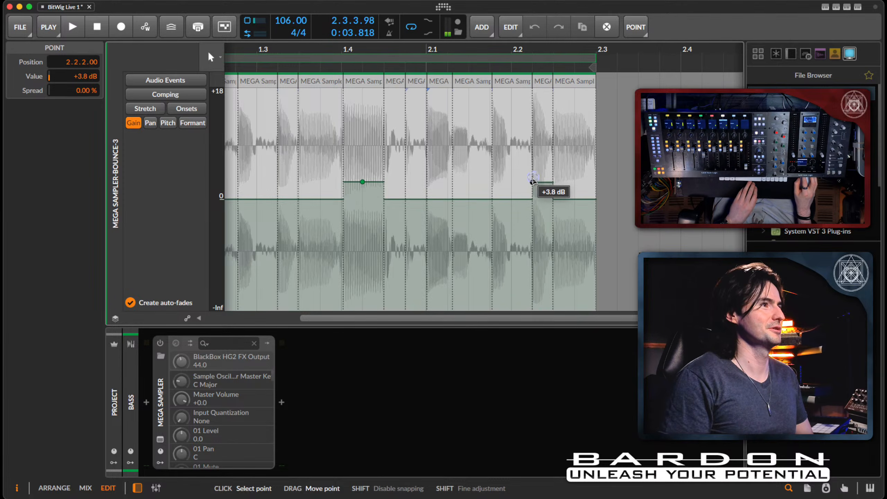
pyautogui.press('space')
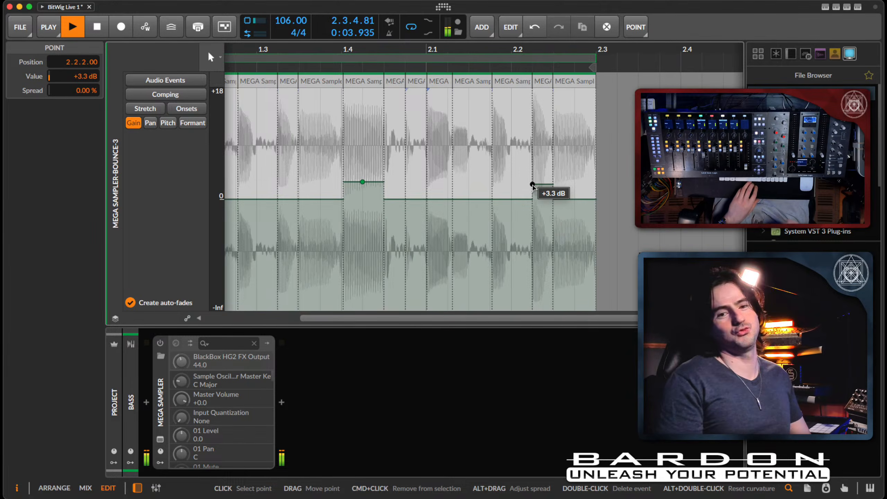
# - Stop playback and open Scene 1's bass clip in the full detail editor
pyautogui.press('space')
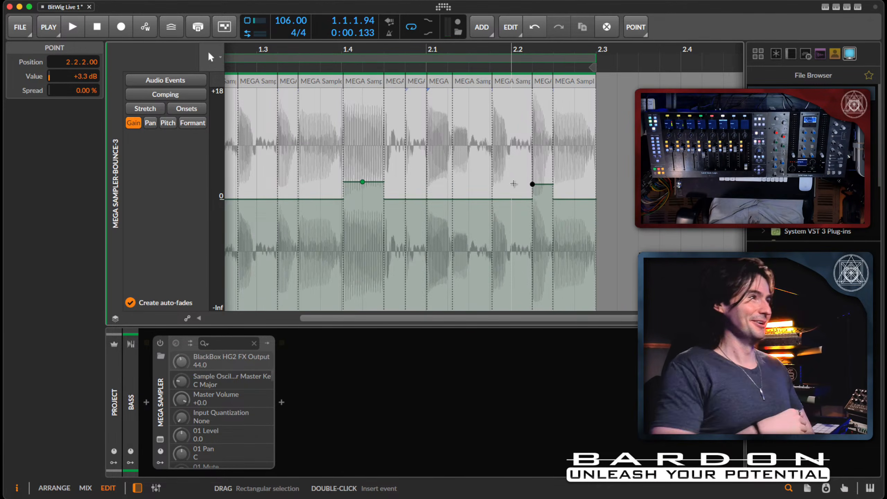
pyautogui.click(65, 487)
pyautogui.click(339, 212)
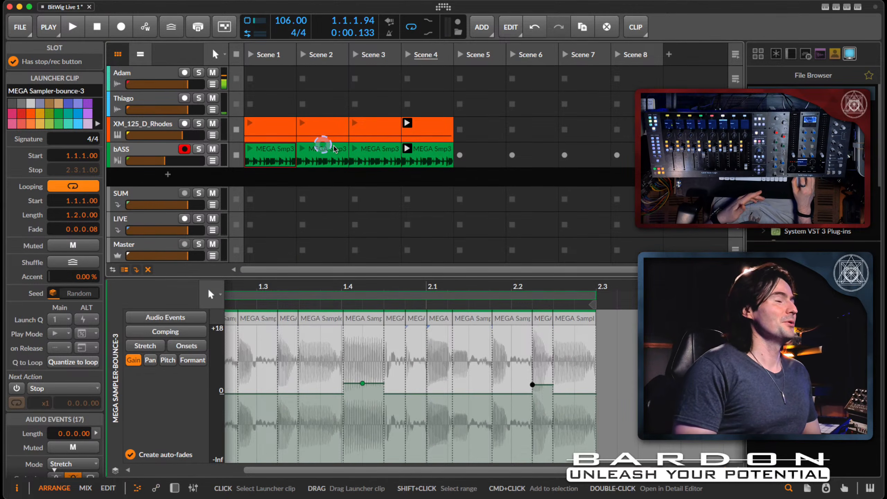
pyautogui.click(386, 146)
pyautogui.click(256, 150)
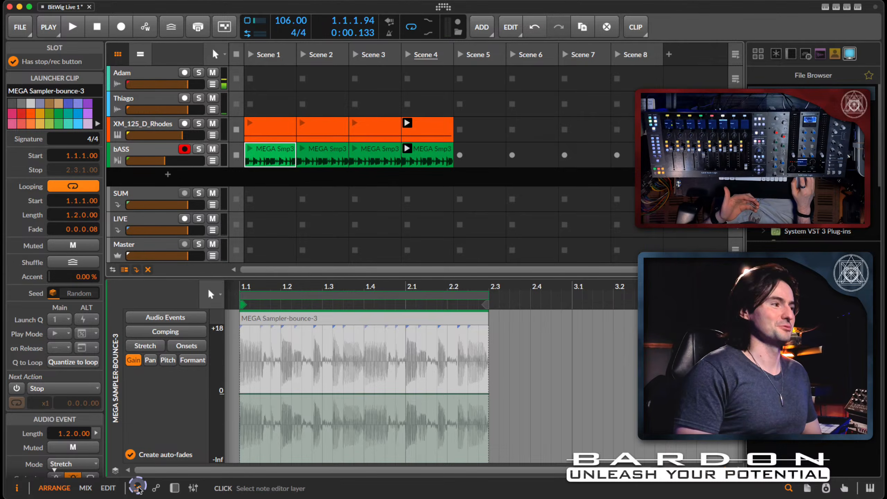
pyautogui.click(108, 488)
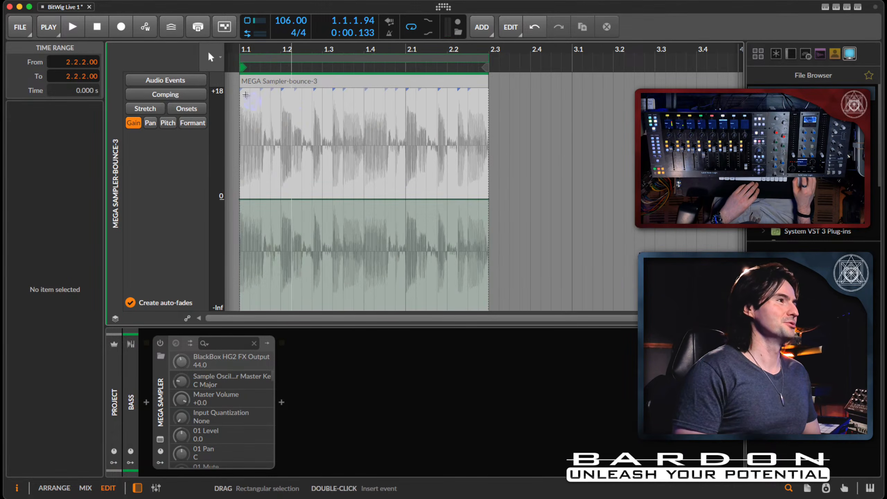
# - Slice Scene 1's bass audio event in place at its onsets with a 0 % onset threshold
pyautogui.click(279, 83)
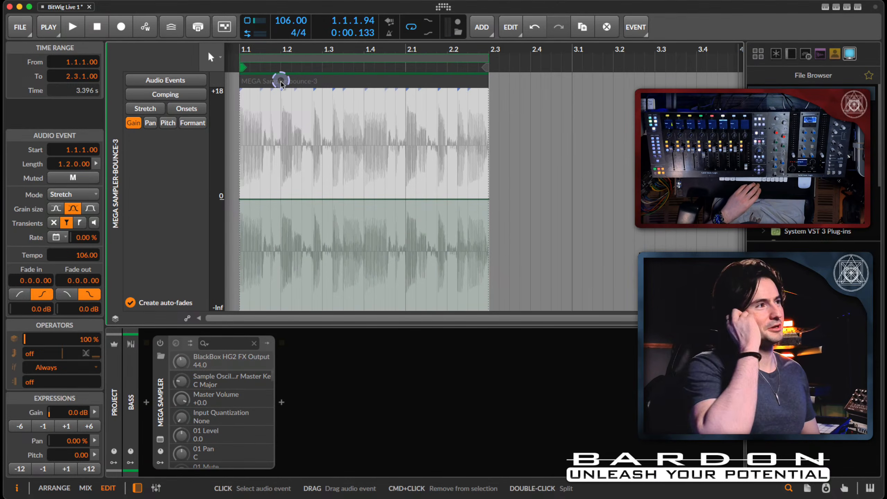
pyautogui.rightClick(281, 83)
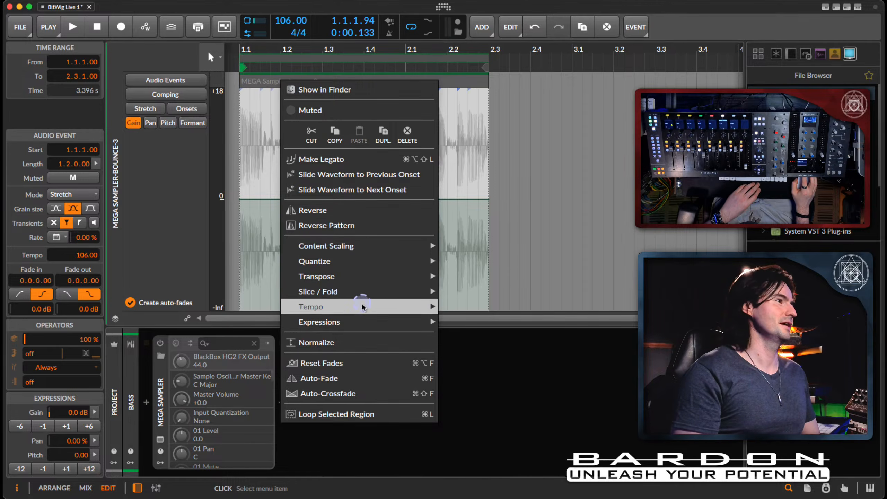
pyautogui.moveTo(432, 291)
pyautogui.click(458, 292)
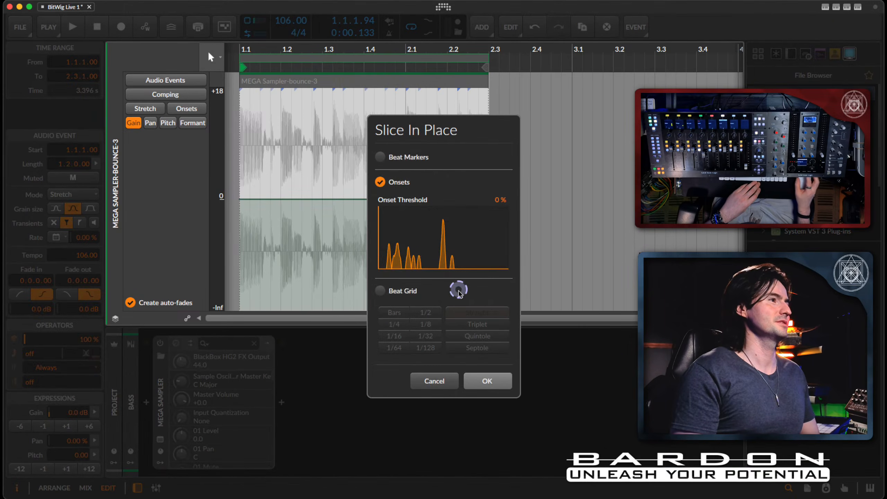
pyautogui.click(493, 384)
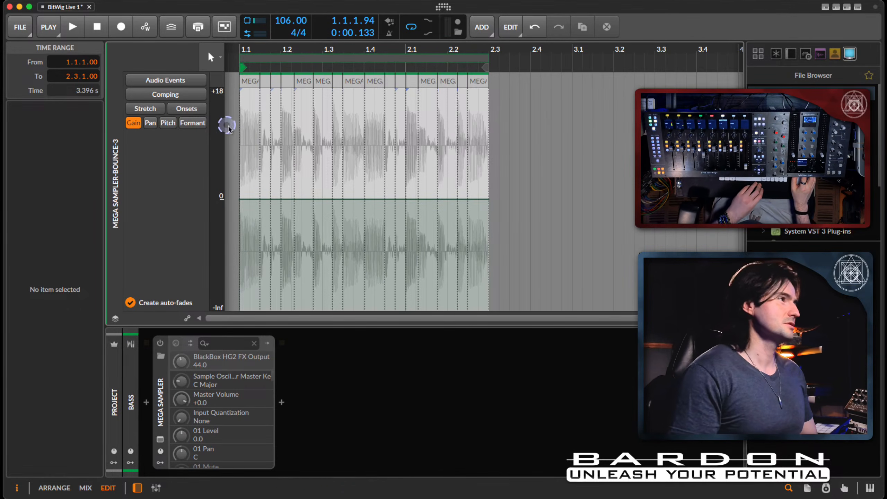
# - Return to the clip launcher and launch Scene 1 to audition the sliced bass
pyautogui.hscroll(-2, 241, 164)
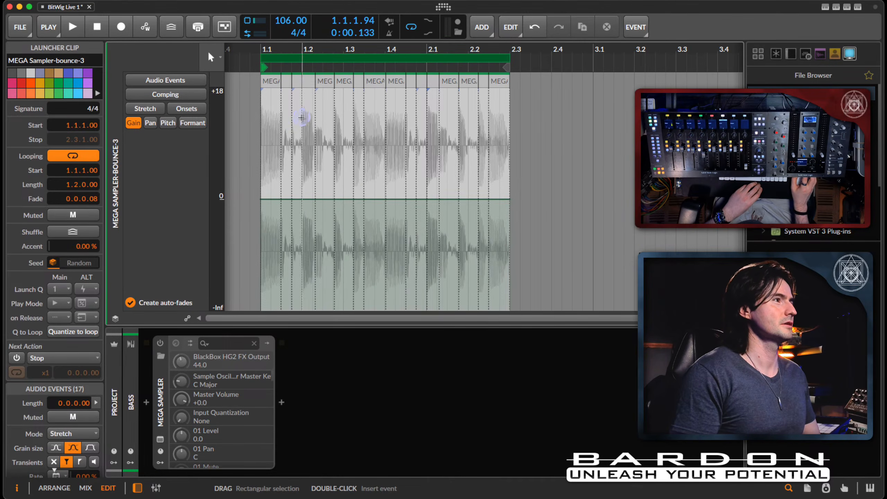
pyautogui.press('space')
pyautogui.press('space')
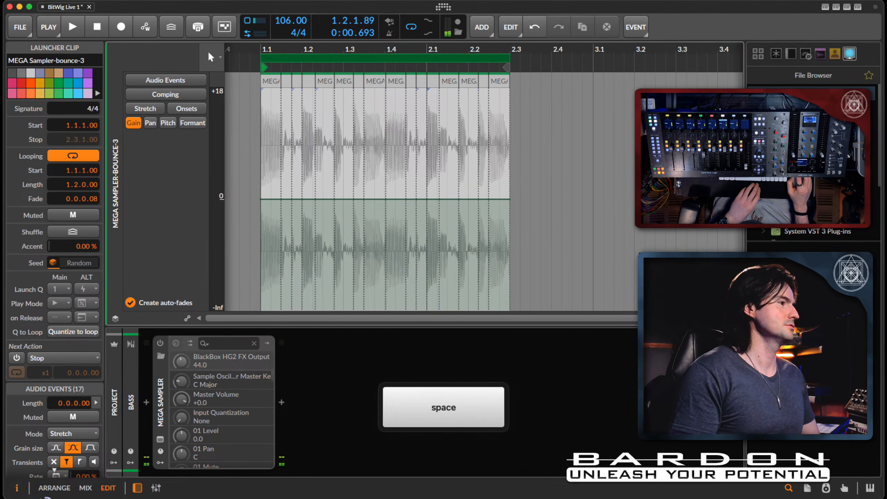
pyautogui.click(49, 488)
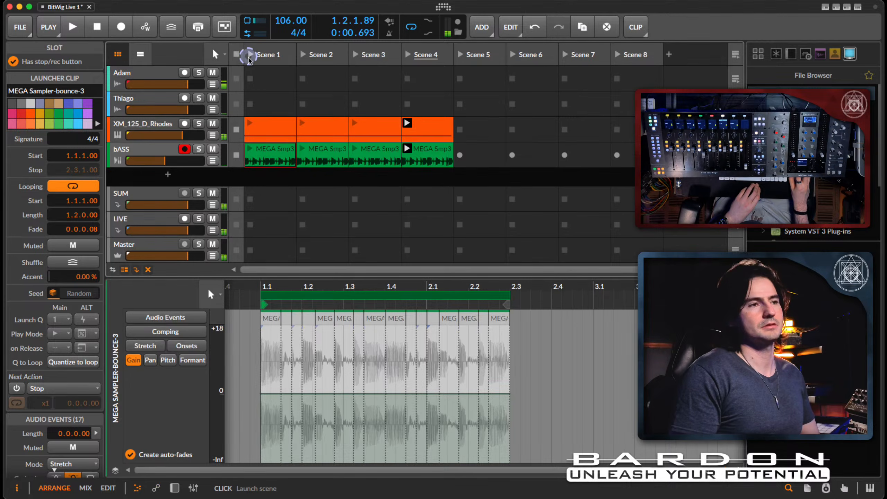
pyautogui.click(249, 56)
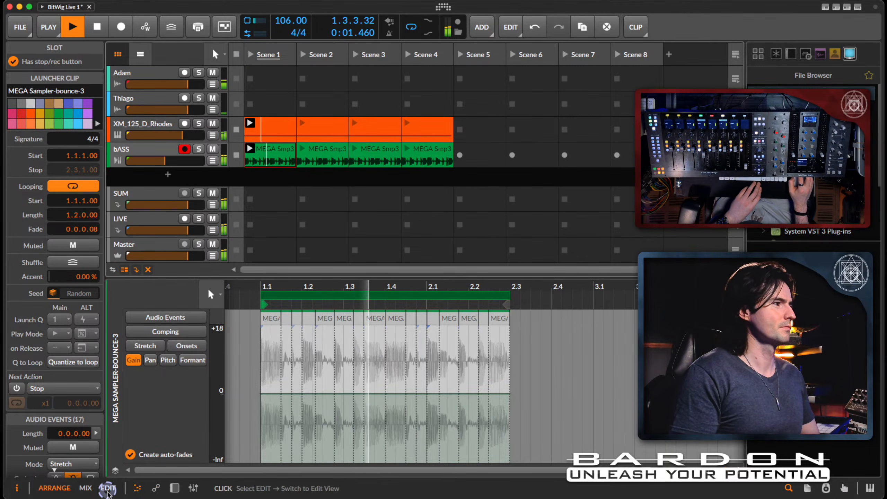
# - Raise the first bass slice's gain to +1.7 dB and the slice at beat 1.4 to +1.5 dB during playback, and stop playback
pyautogui.click(108, 488)
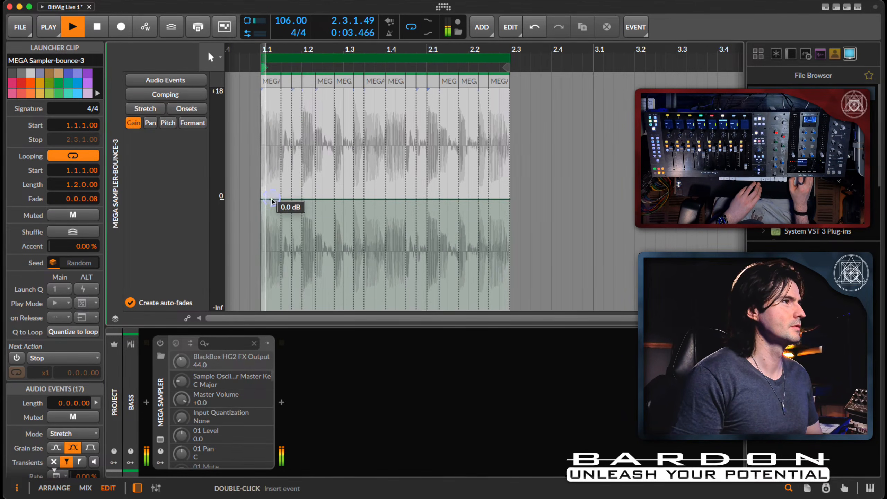
pyautogui.moveTo(271, 201); pyautogui.dragTo(272, 195)
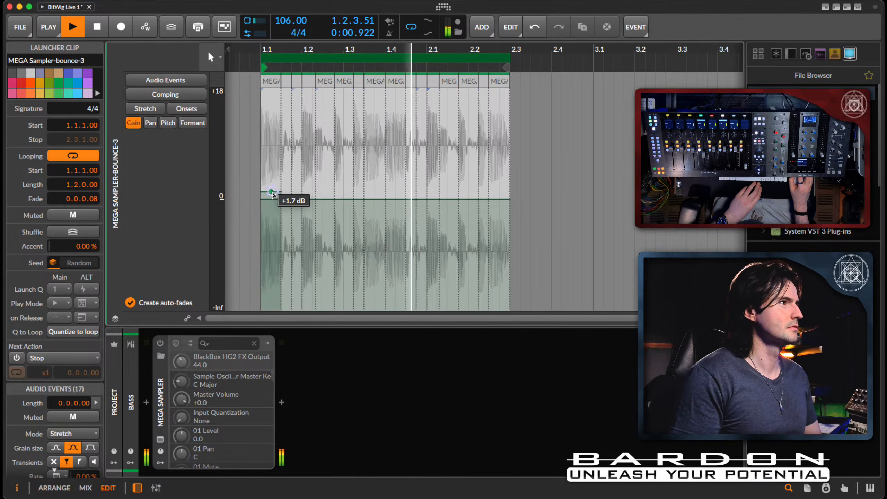
pyautogui.click(399, 193)
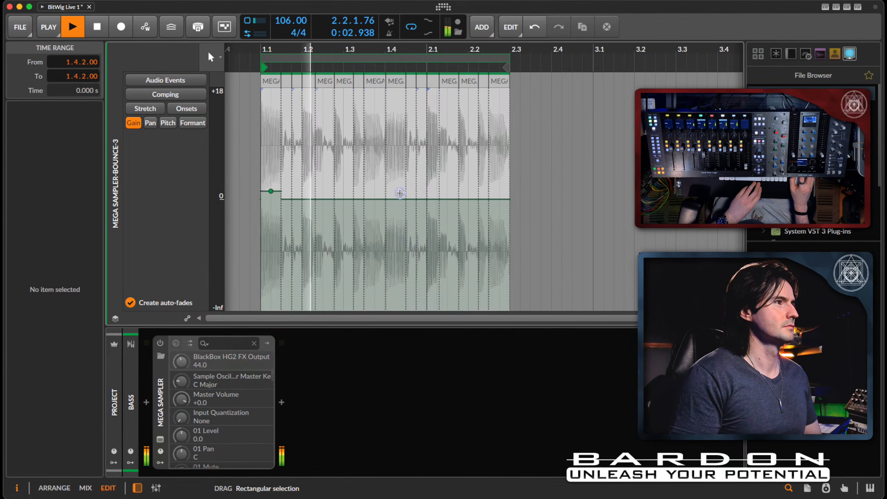
pyautogui.moveTo(391, 199); pyautogui.dragTo(395, 194)
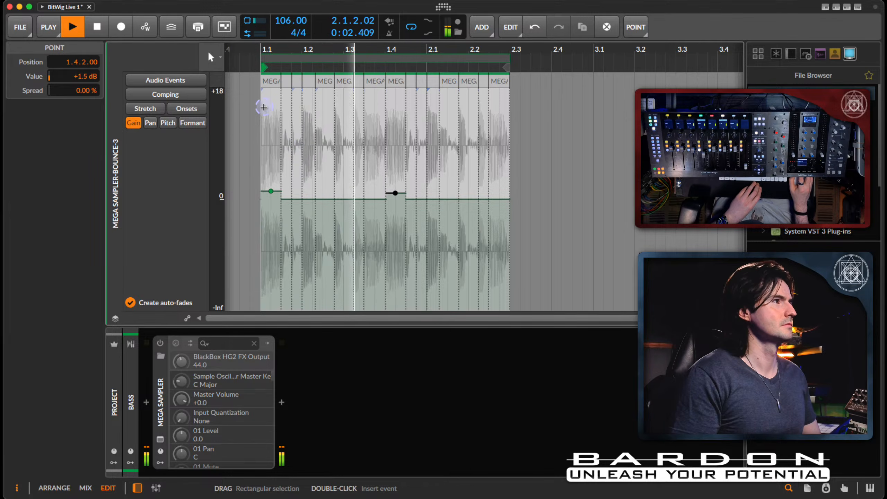
pyautogui.press('space')
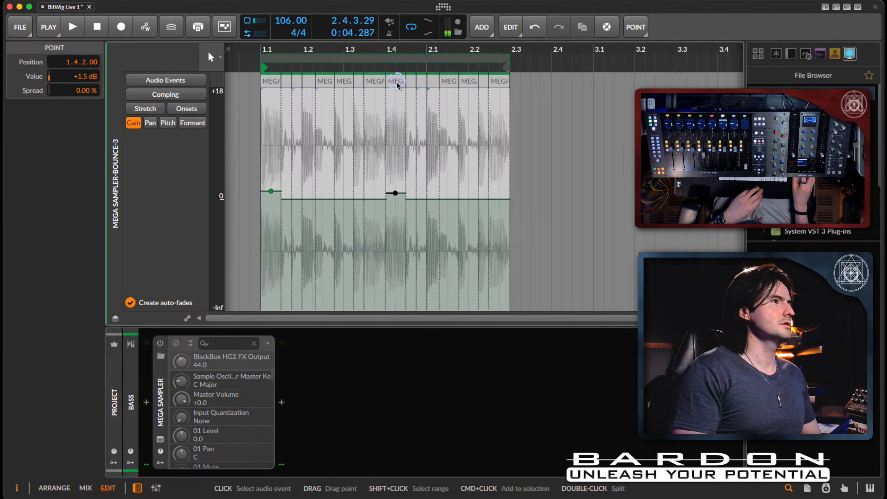
# - Show the clip's onsets and insert three onset markers inside the slice at beat 1.4, including at 1.4.2.00 and 1.4.2.45
pyautogui.click(386, 95)
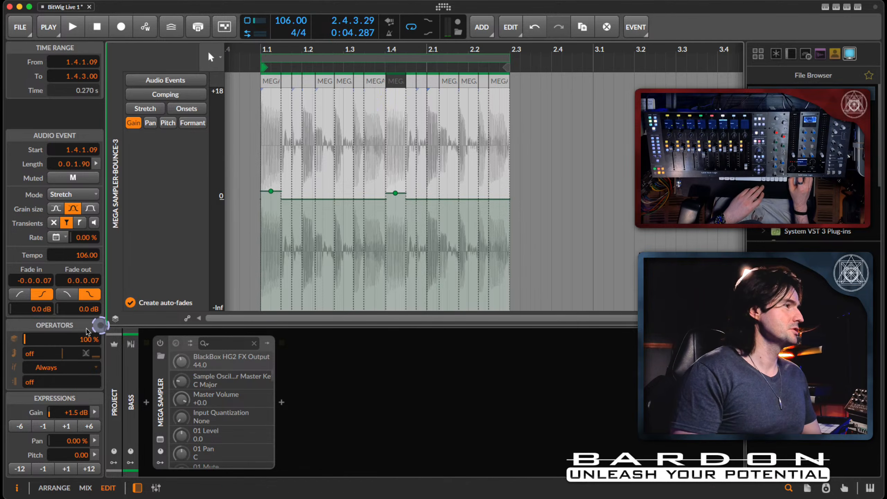
pyautogui.click(186, 109)
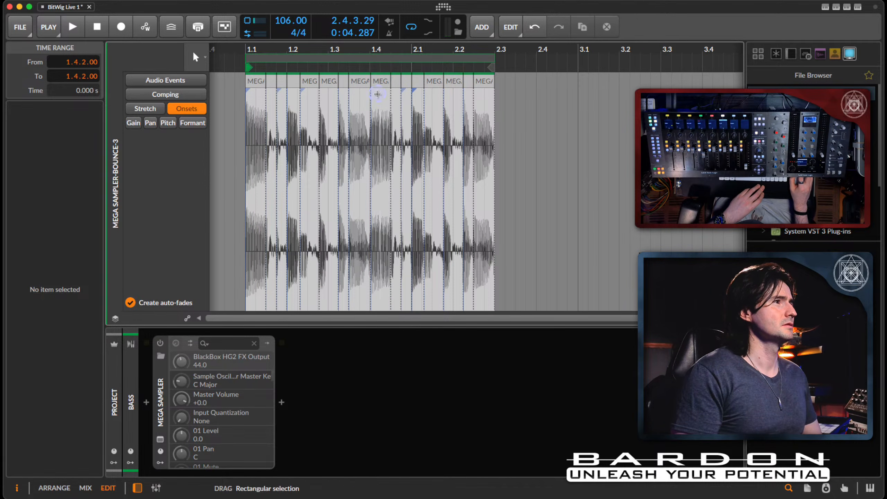
pyautogui.click(377, 94)
pyautogui.click(378, 222)
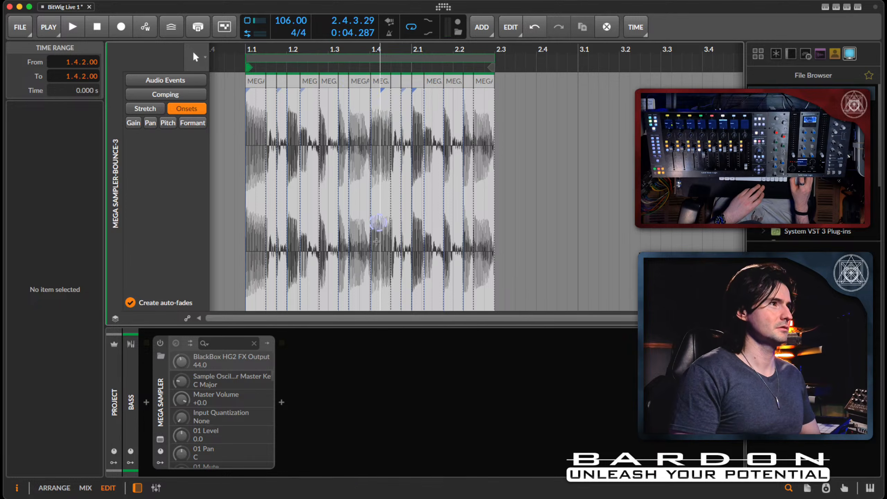
pyautogui.moveTo(384, 320); pyautogui.dragTo(498, 182)
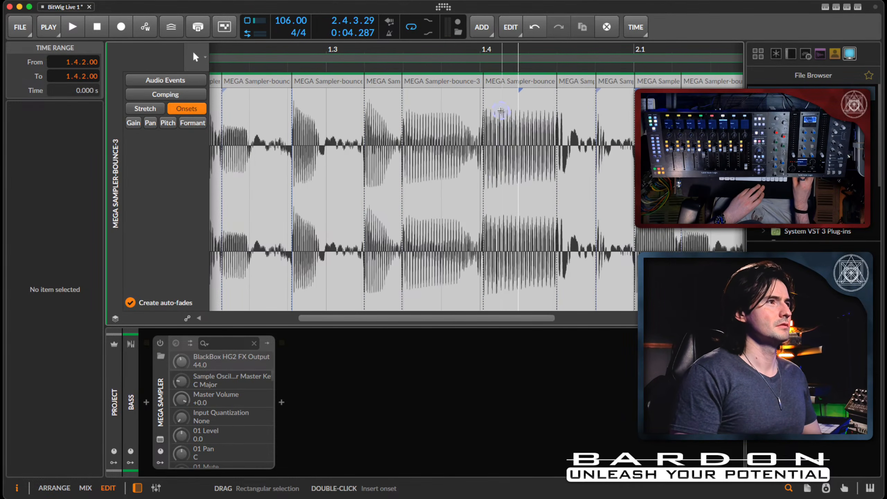
pyautogui.doubleClick(501, 111)
pyautogui.click(536, 99)
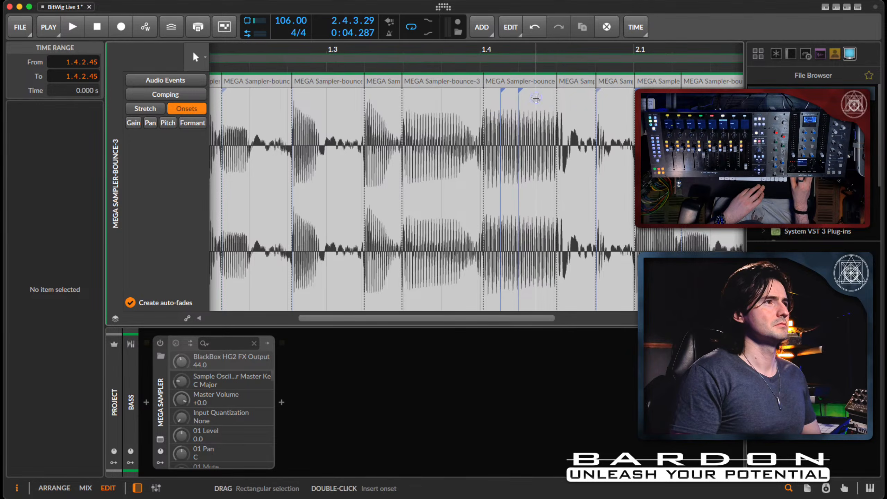
# - Select the bass slice at beat 1.4 that contains the three added onsets
pyautogui.click(479, 58)
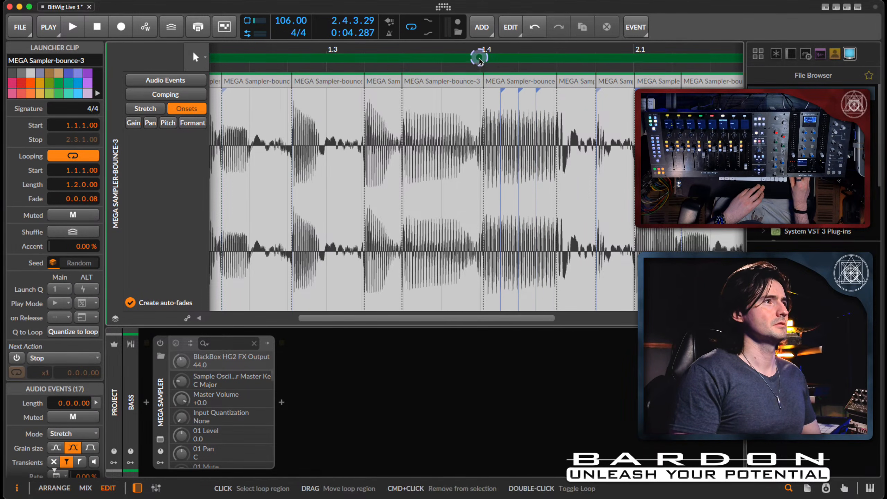
pyautogui.click(519, 81)
pyautogui.click(426, 65)
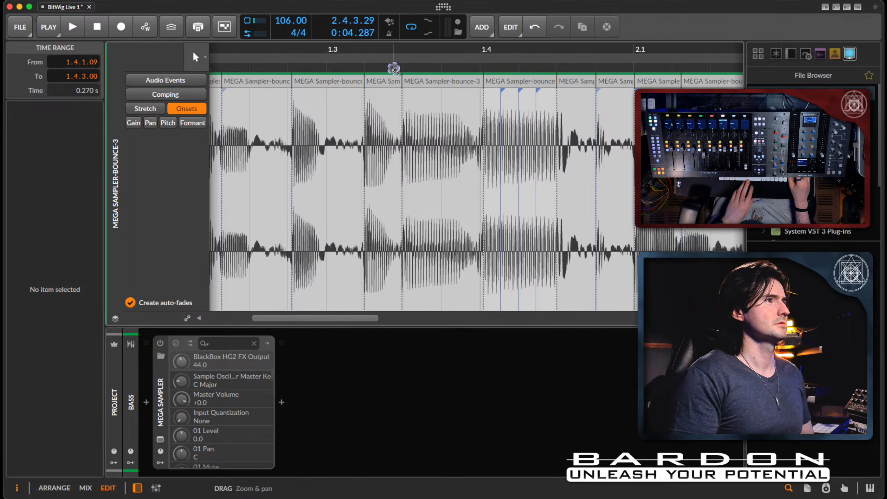
# - Audition the bass clip in the editor, and launch the bASS track's Scene 1 clip from the arrange view
pyautogui.press('space')
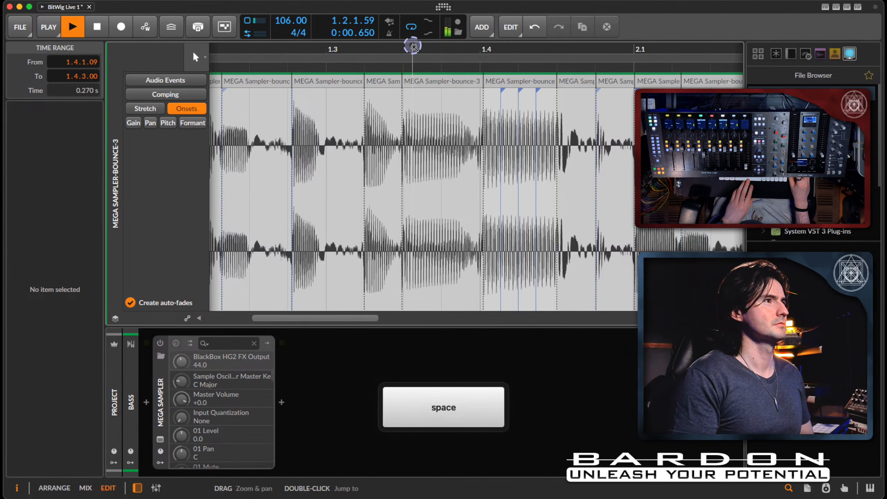
pyautogui.press('space')
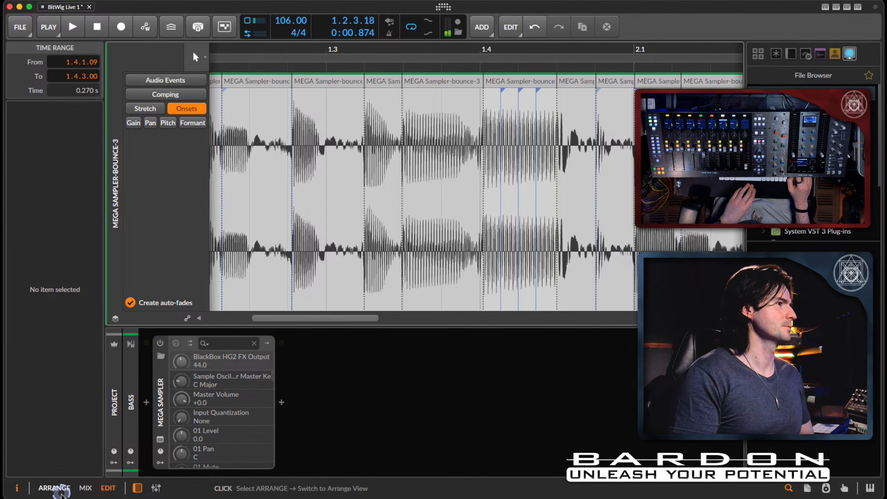
pyautogui.click(61, 489)
pyautogui.click(248, 149)
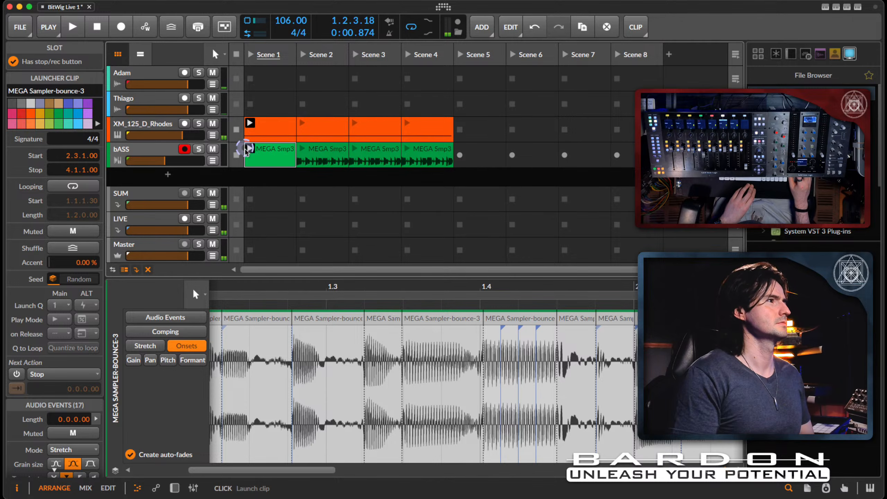
pyautogui.press('space')
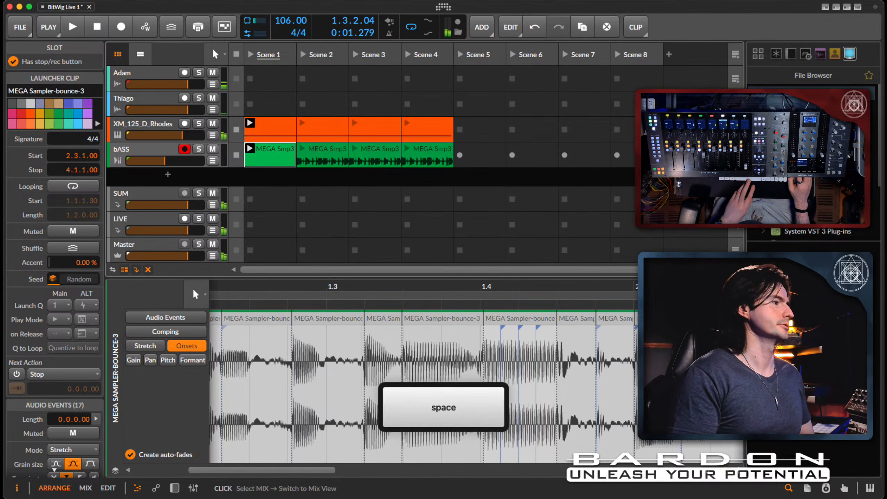
# - Open the bass clip in the full editor, select its audio event at 1.4.1.09, and view the stretch and gain layers
pyautogui.click(108, 488)
pyautogui.click(450, 84)
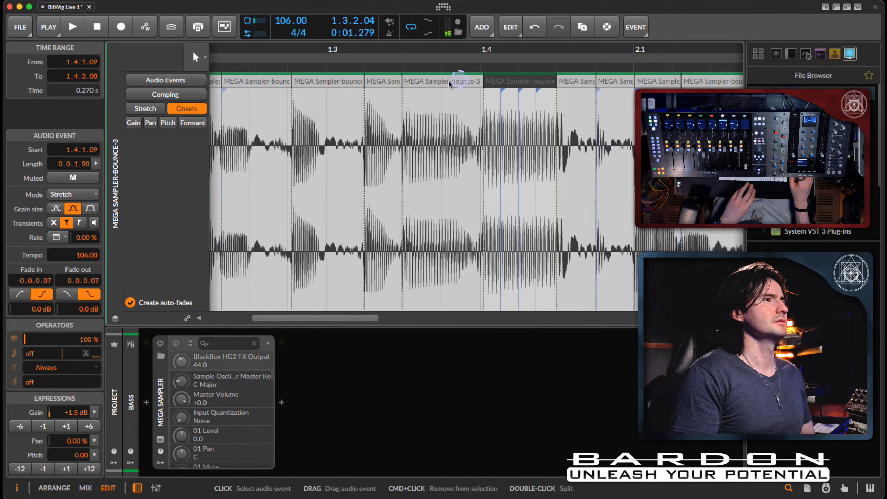
pyautogui.click(143, 112)
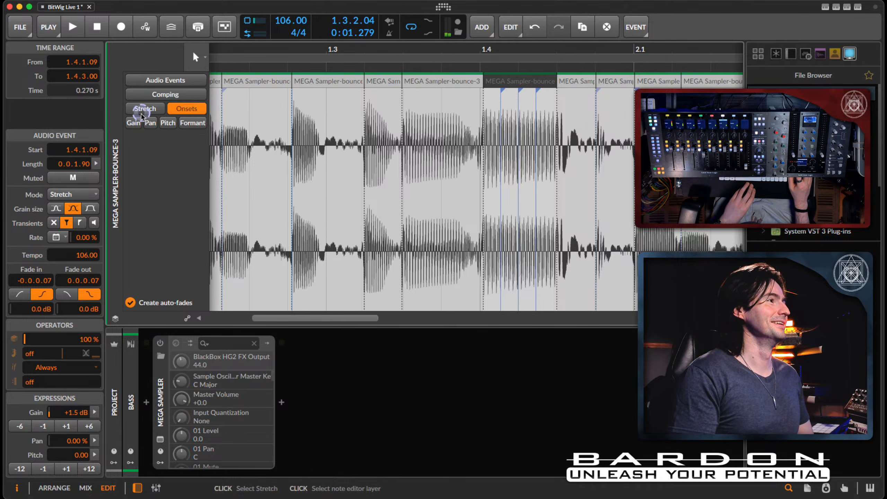
pyautogui.click(142, 113)
pyautogui.hscroll(-10, 310, 115)
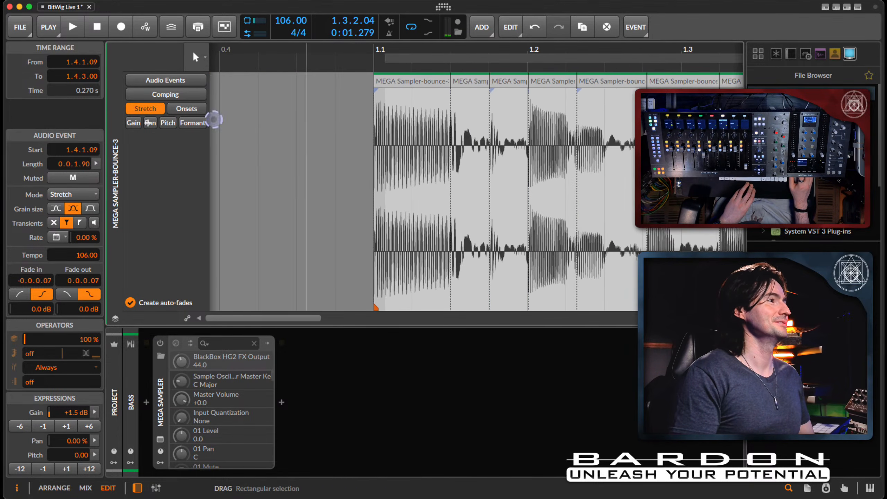
pyautogui.click(133, 123)
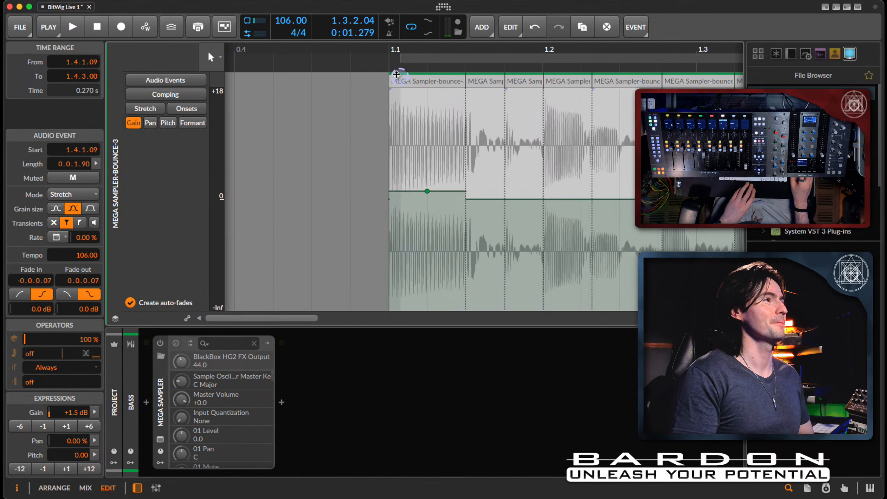
# - Try moving the clip's loop start to 1.1.1.00 and audition it
pyautogui.click(382, 66)
pyautogui.moveTo(398, 55); pyautogui.dragTo(375, 57)
pyautogui.click(397, 58)
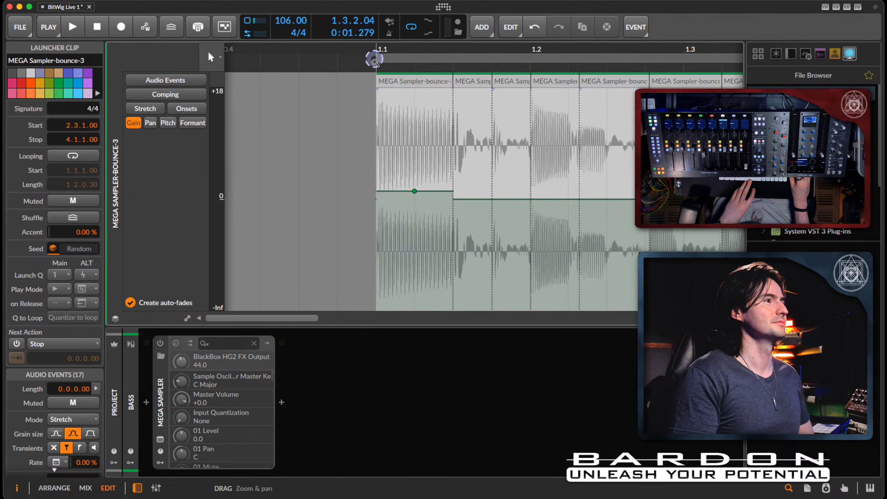
pyautogui.press('space')
pyautogui.press('space')
pyautogui.click(55, 489)
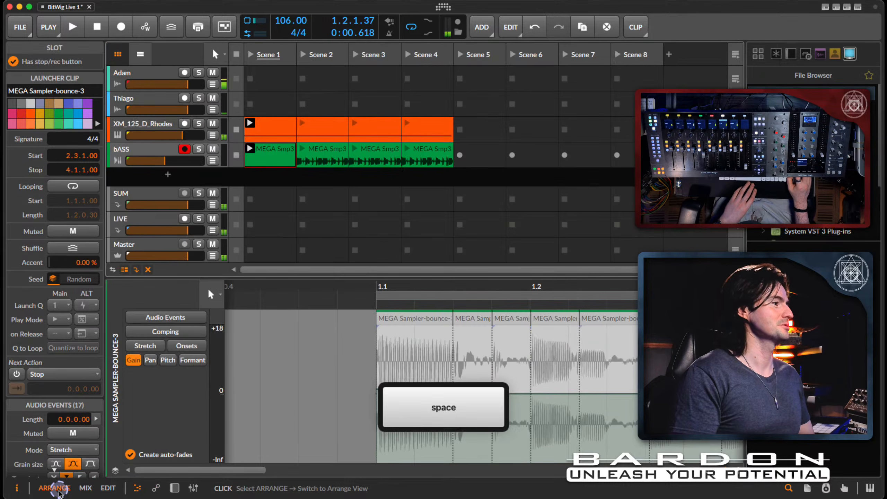
# - Undo the loop changes on the Scene 1 bass clip, restoring looping from 1.1.1.30 for 1.2.0.00, and audition it
pyautogui.click(252, 206)
pyautogui.press('super+z')
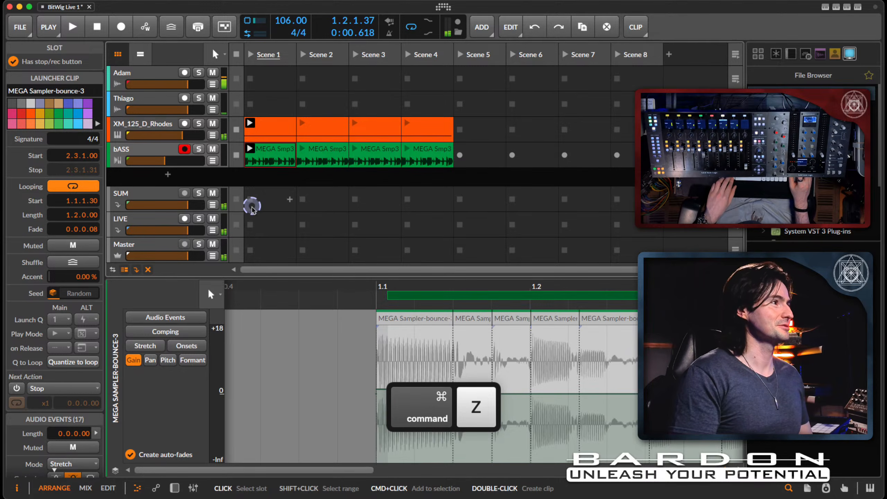
pyautogui.doubleClick(281, 149)
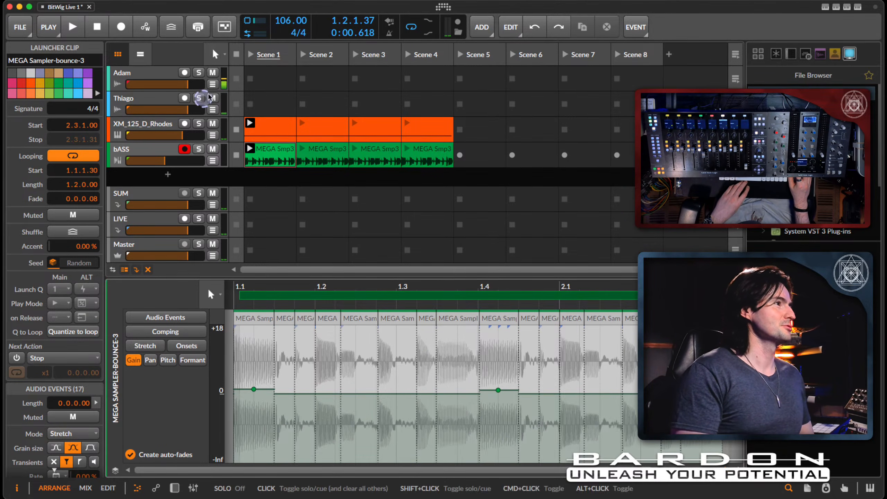
pyautogui.press('space')
pyautogui.press('space')
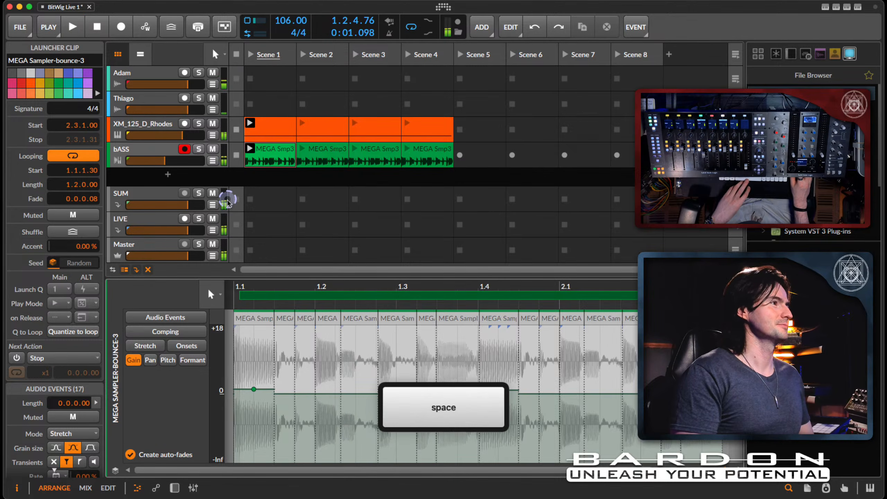
# - Set the repeat count of the bass clip's audio event at 1.4.1.09 to 5 and audition it in the arrange view
pyautogui.click(108, 488)
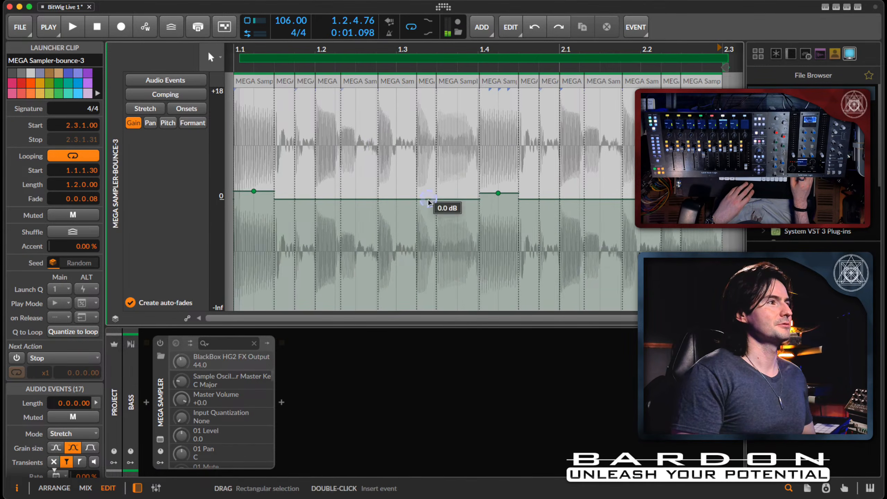
pyautogui.click(492, 93)
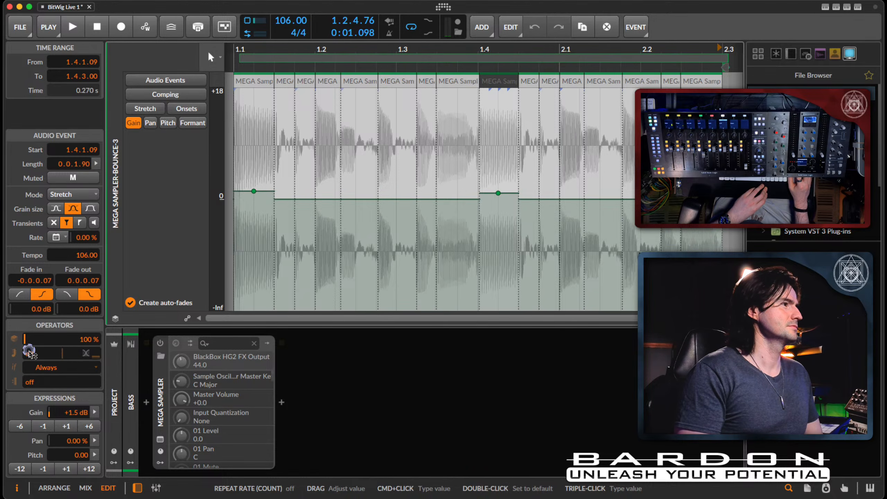
pyautogui.moveTo(30, 351); pyautogui.dragTo(30, 352)
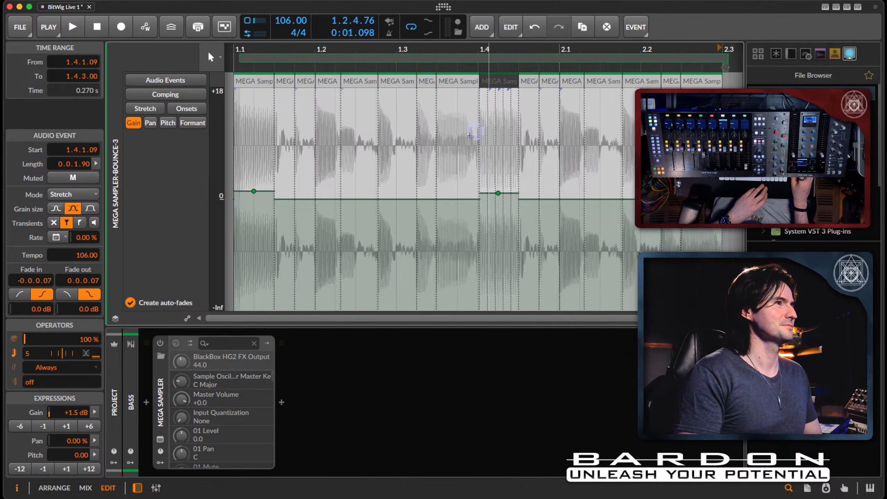
pyautogui.click(61, 488)
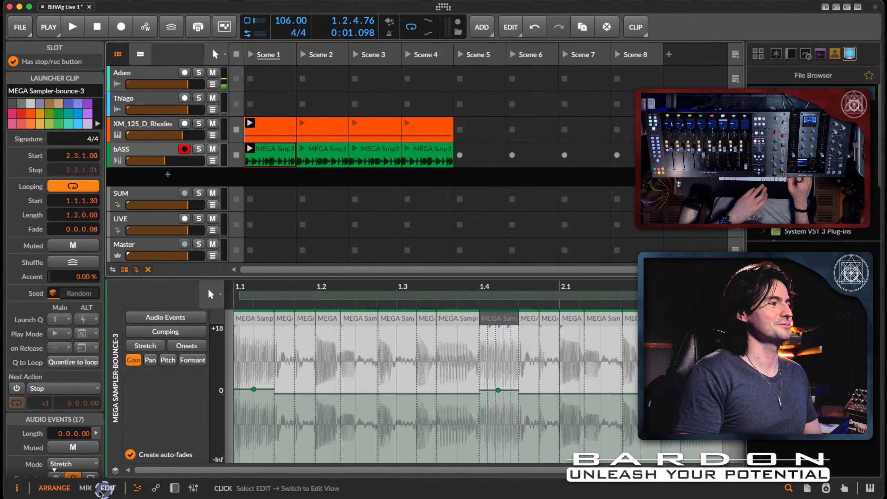
pyautogui.click(252, 65)
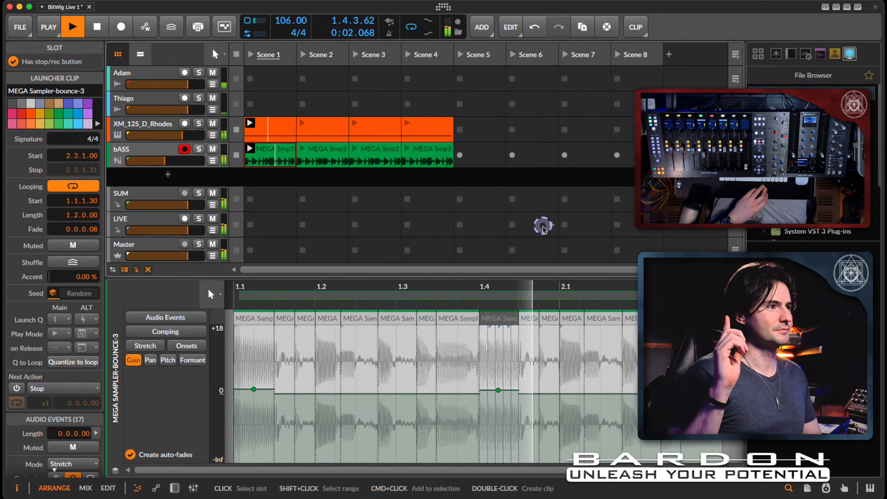
pyautogui.press('space')
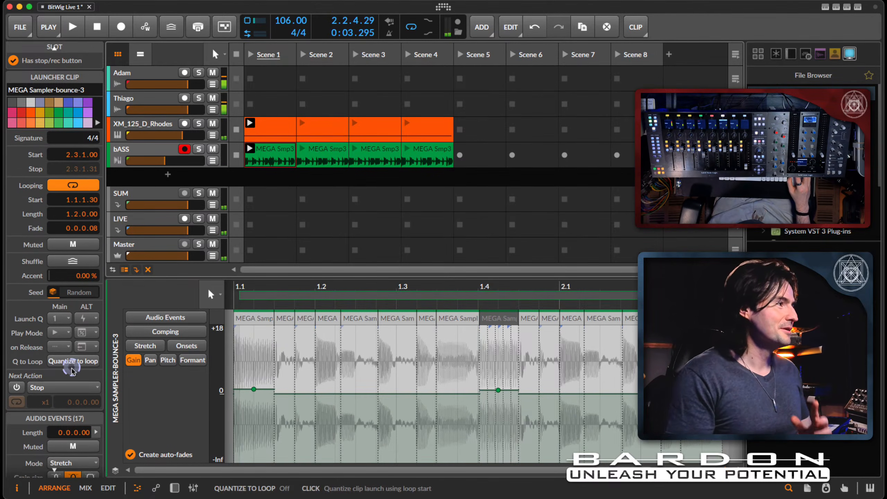
# - Set the repeat count of the audio event at 1.4.1.09 to 3 and start playback
pyautogui.scroll(-3, 70, 385)
pyautogui.scroll(2, 76, 313)
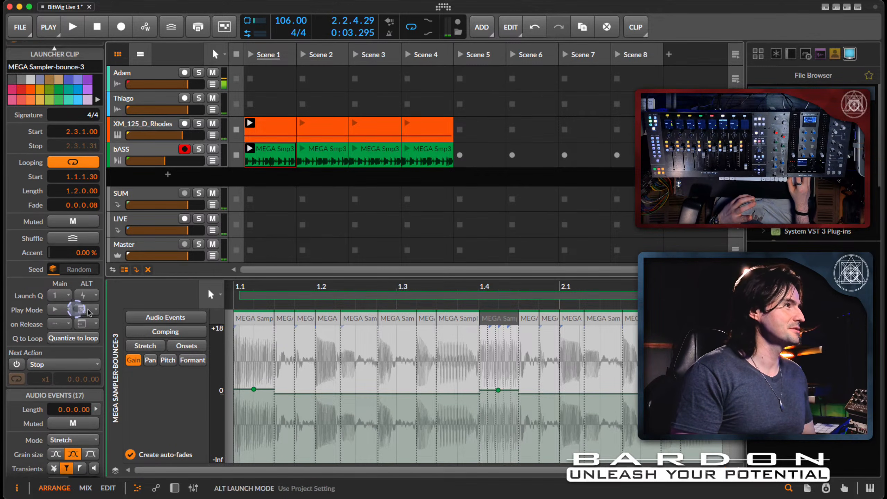
pyautogui.scroll(-7, 45, 325)
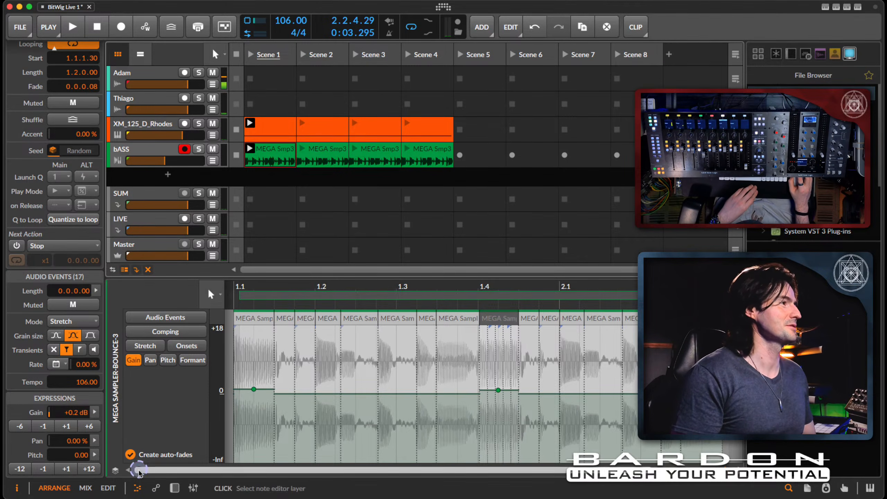
pyautogui.click(107, 489)
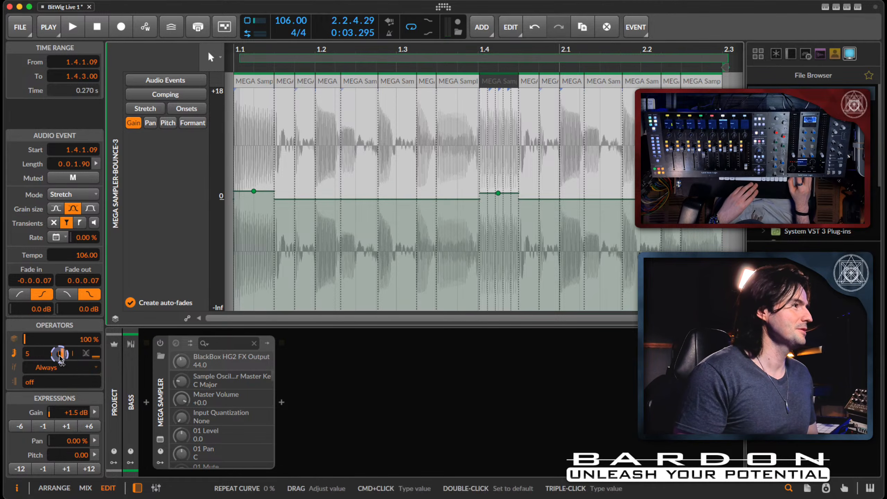
pyautogui.scroll(-1, 29, 354)
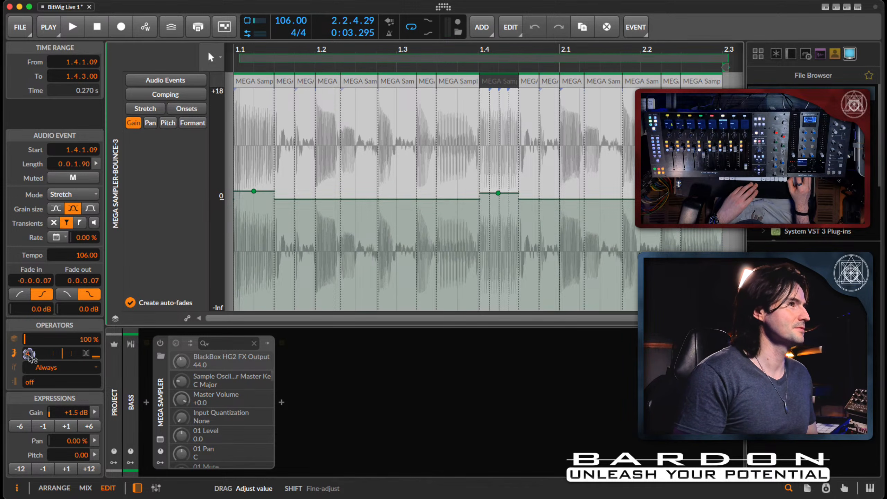
pyautogui.moveTo(29, 355); pyautogui.dragTo(61, 354)
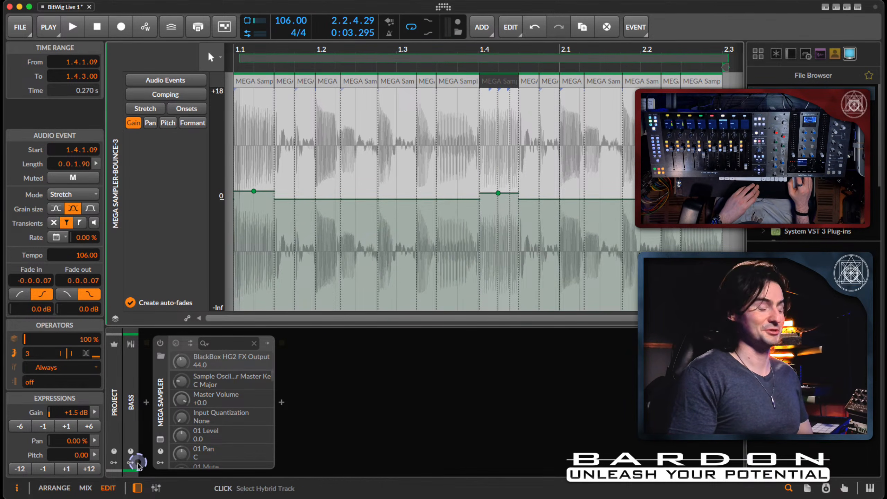
pyautogui.press('space')
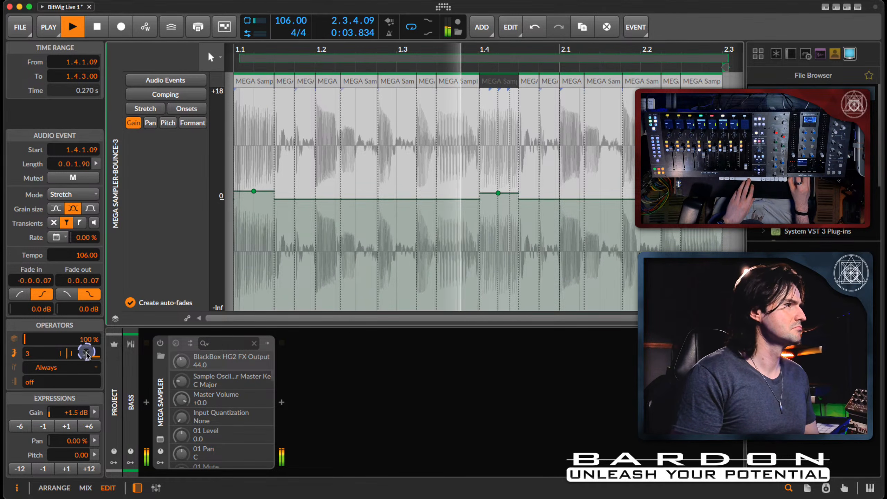
# - Adjust the repeat crossfade time of the event at 1.4.1.09 to about 40.59 ms while listening, and stop playback
pyautogui.moveTo(105, 357); pyautogui.dragTo(98, 353)
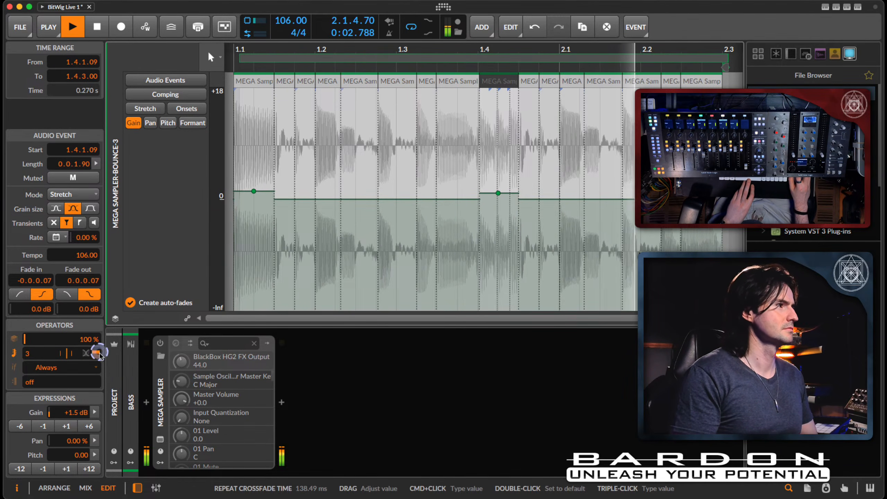
pyautogui.moveTo(99, 355); pyautogui.dragTo(100, 356)
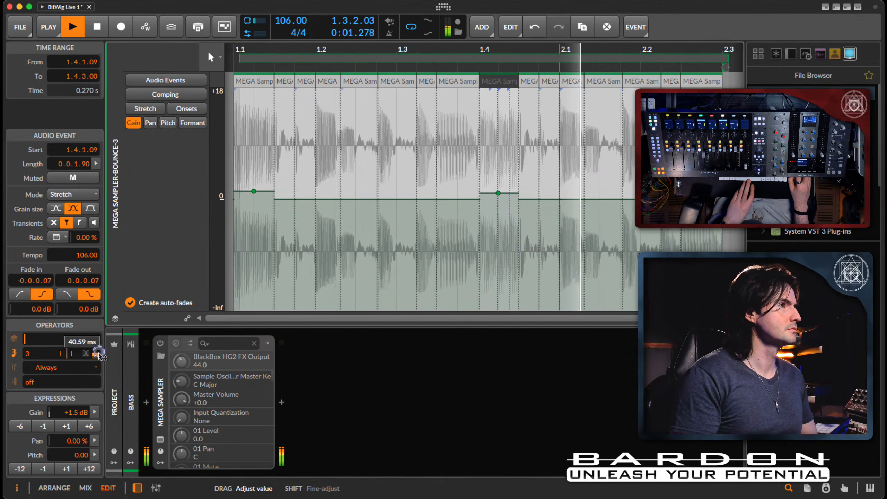
pyautogui.press('space')
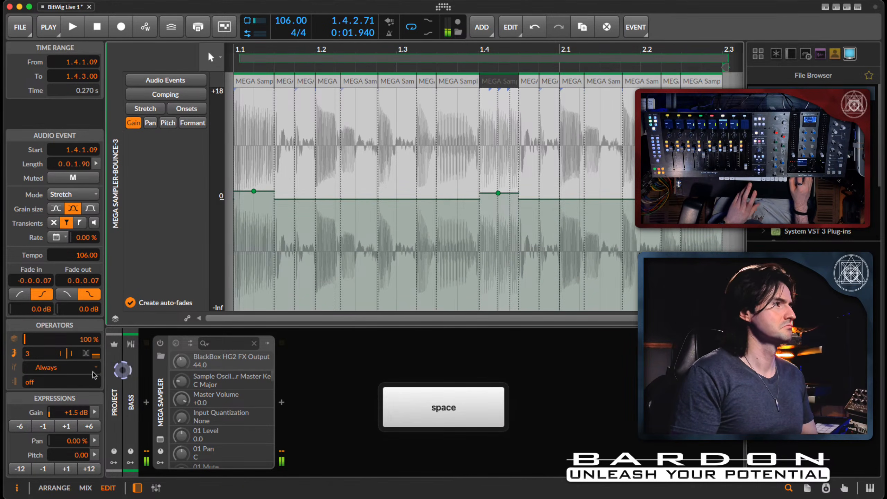
# - Set the repeat count of the audio event at 1.4.1.09 to 2 and audition it
pyautogui.moveTo(27, 356); pyautogui.dragTo(458, 351)
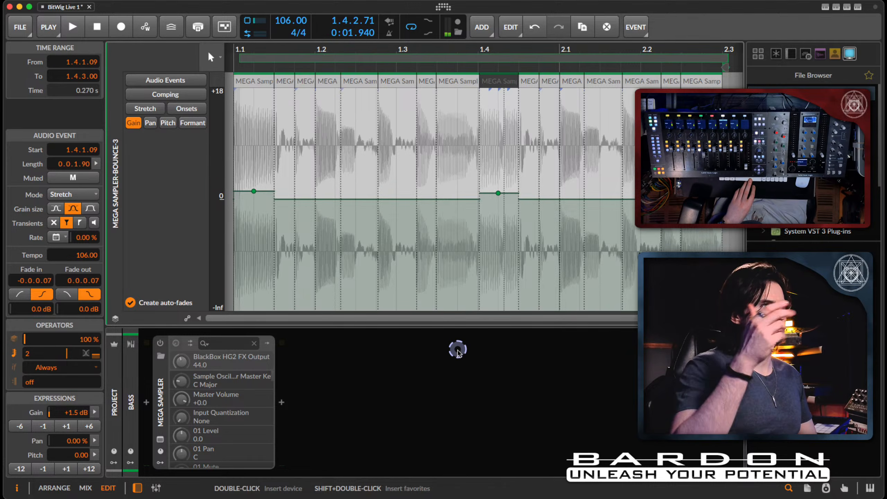
pyautogui.press('space')
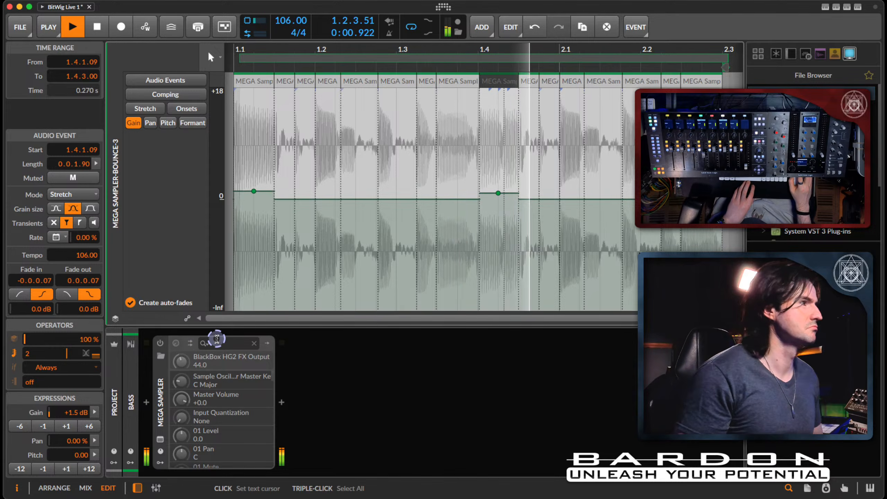
pyautogui.press('space')
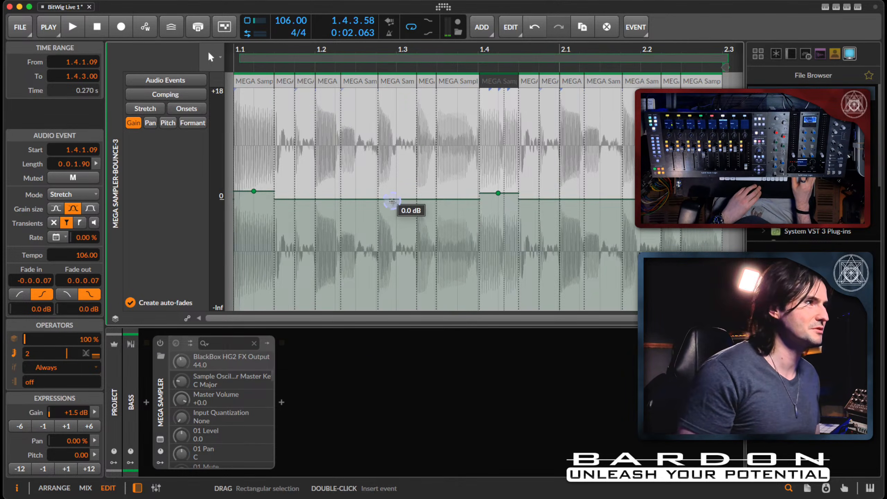
# - Insert an onset marker at 1.3.1.00 in the bass clip and show its stretch layer
pyautogui.click(382, 206)
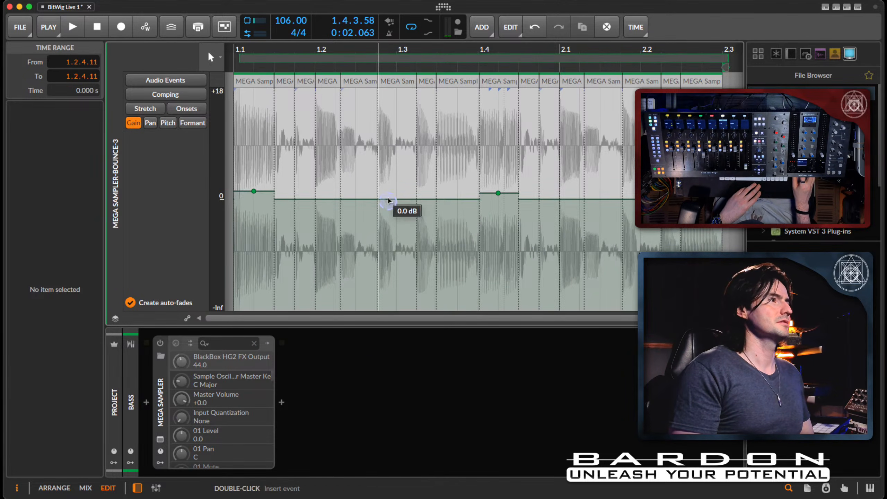
pyautogui.click(186, 109)
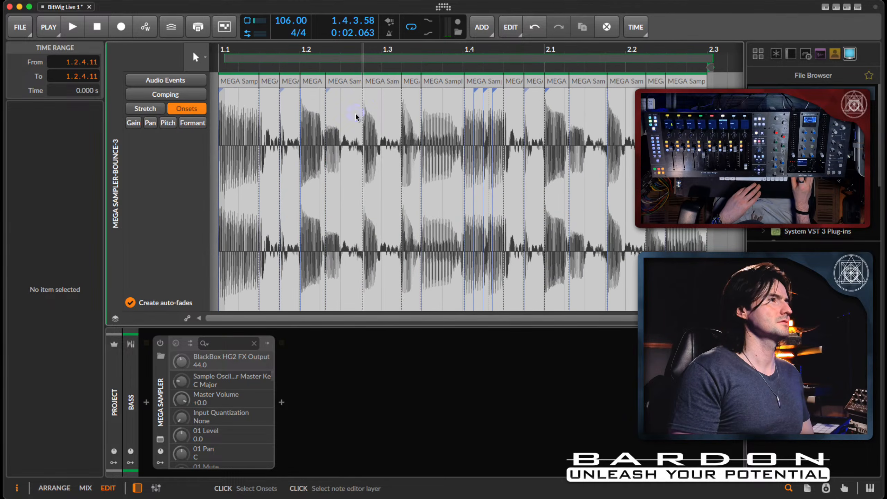
pyautogui.click(380, 85)
pyautogui.click(379, 95)
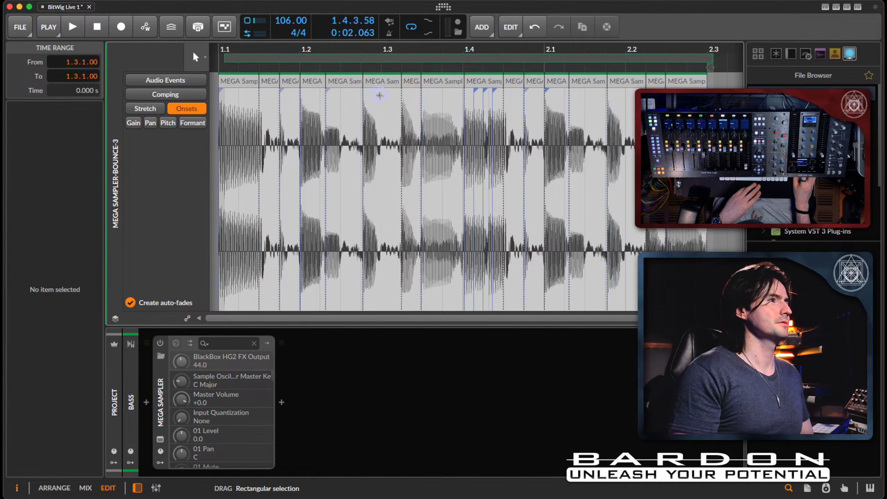
pyautogui.click(145, 109)
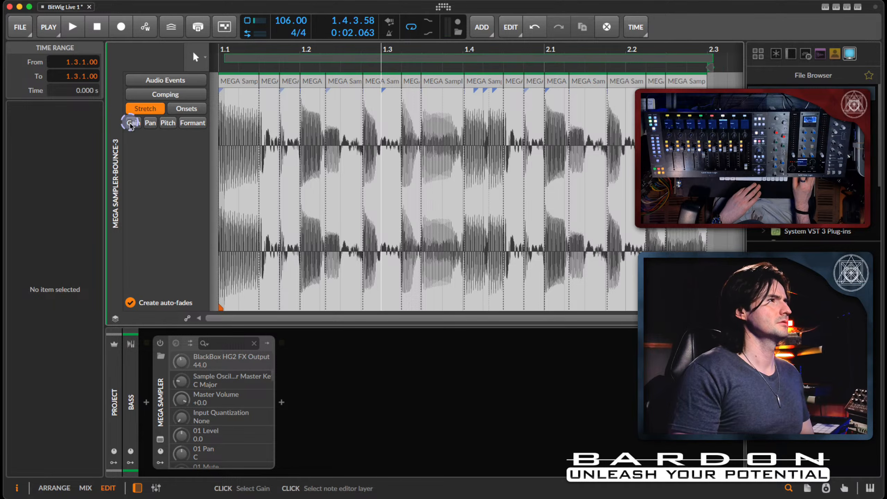
# - Show the pitch expression layer of the bass clip
pyautogui.click(168, 122)
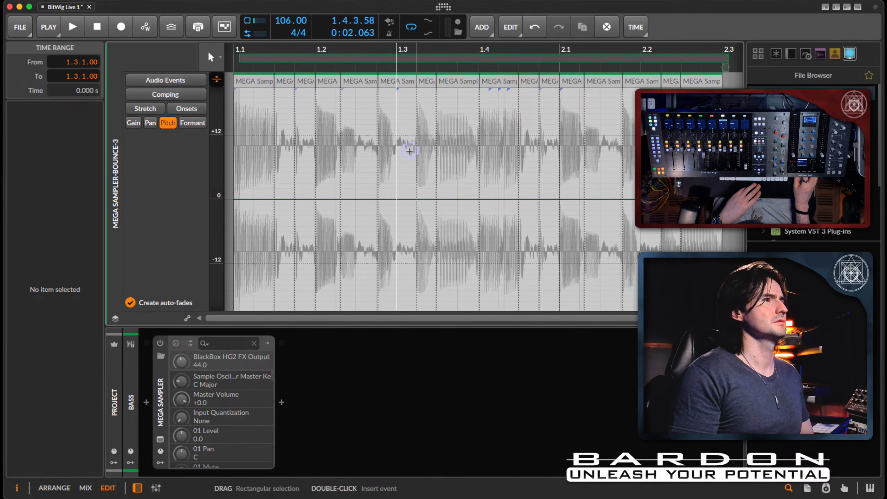
pyautogui.click(409, 159)
pyautogui.click(387, 204)
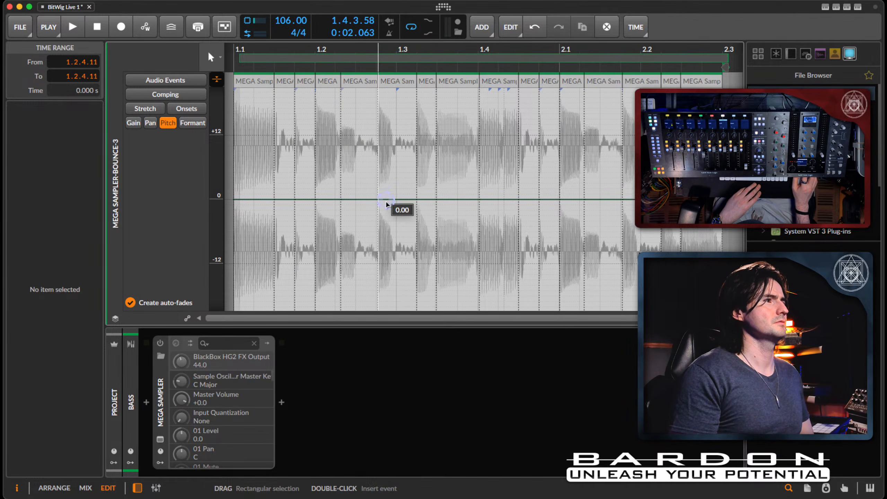
pyautogui.click(384, 189)
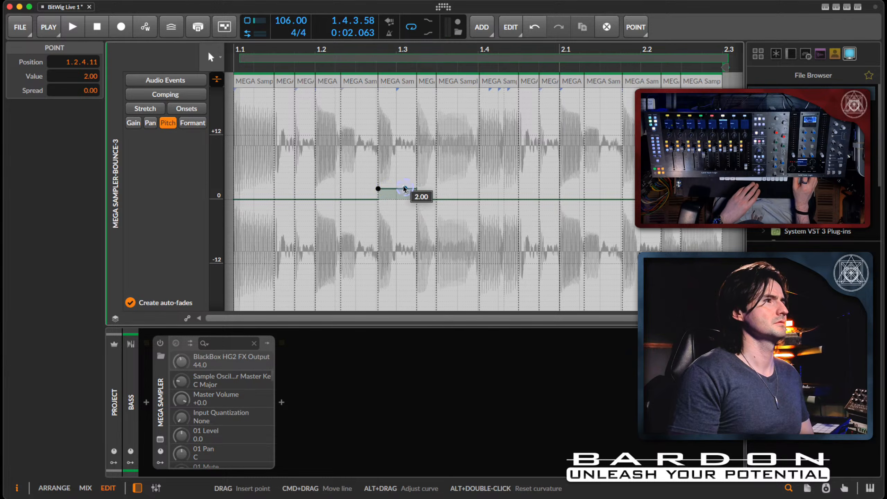
pyautogui.moveTo(396, 189); pyautogui.dragTo(397, 199)
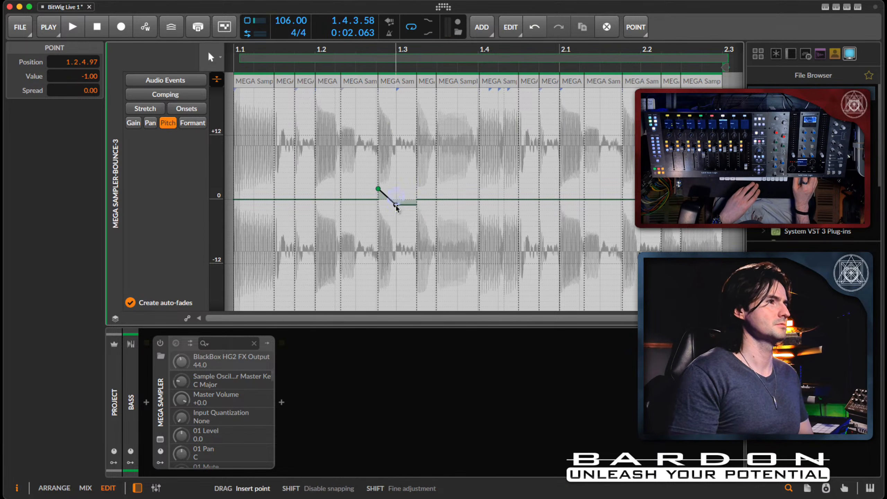
pyautogui.press('super+z')
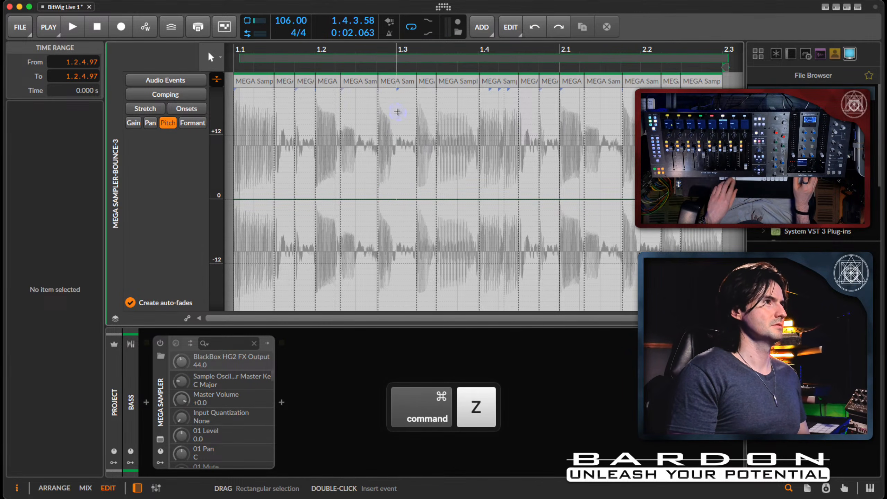
# - Slice the audio event starting at 1.2.4.11 in place, splitting it at the 1.3.1.00 onset
pyautogui.click(398, 81)
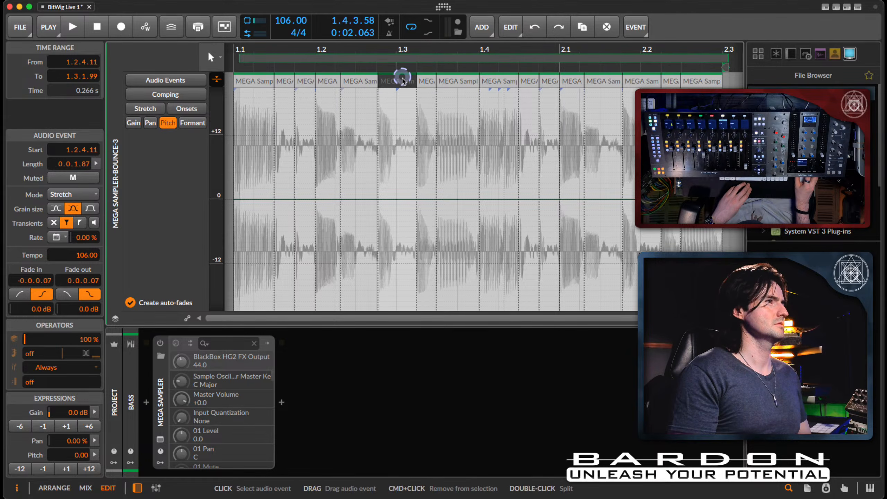
pyautogui.rightClick(400, 80)
pyautogui.moveTo(492, 291)
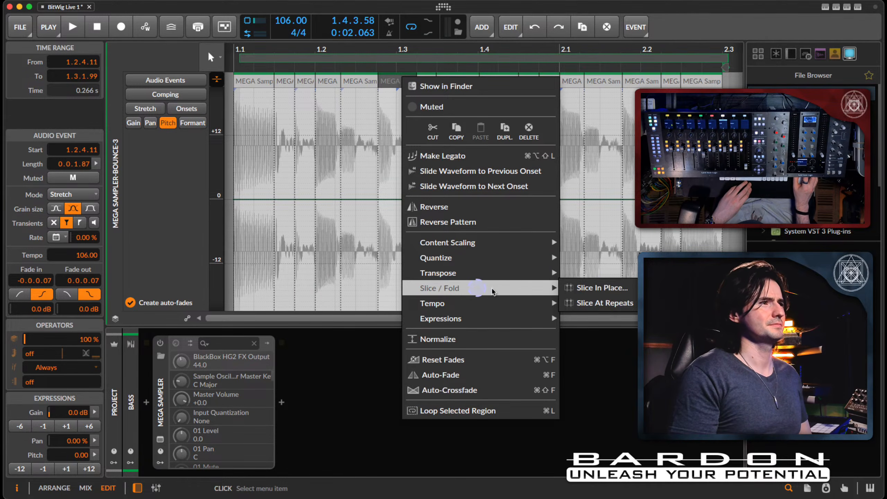
pyautogui.click(596, 288)
pyautogui.click(488, 383)
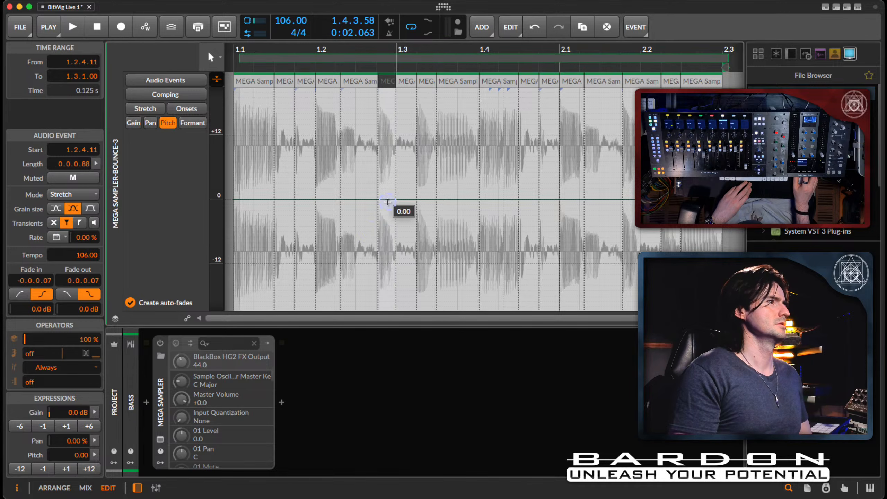
# - Raise the pitch of the short slice at 1.2.4.11 to a constant 2.00 and audition the loop
pyautogui.moveTo(387, 192); pyautogui.dragTo(387, 190)
pyautogui.press('space')
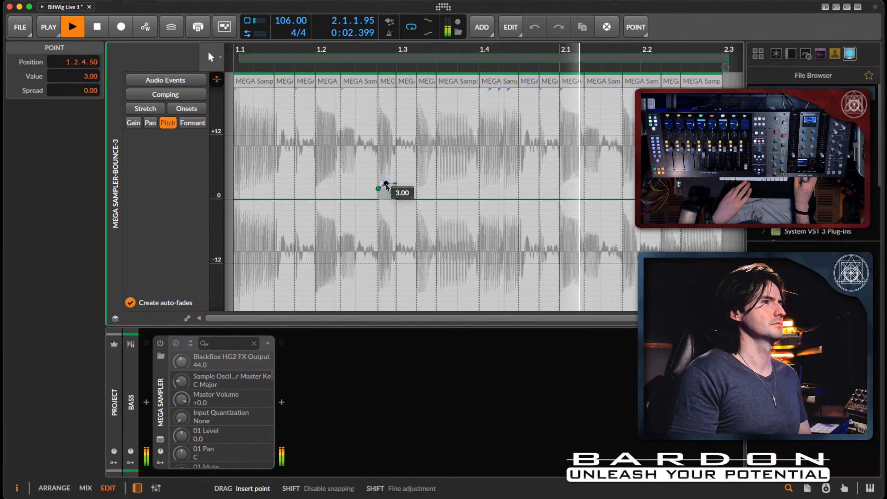
pyautogui.click(384, 190)
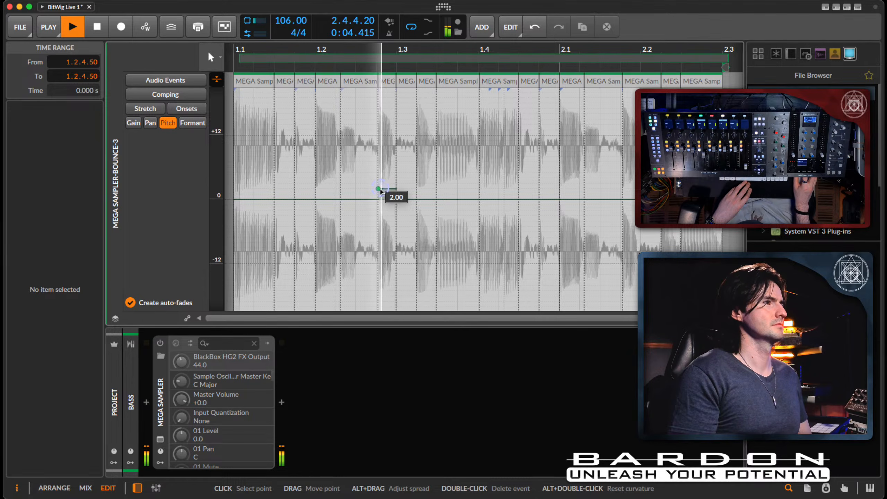
pyautogui.click(381, 189)
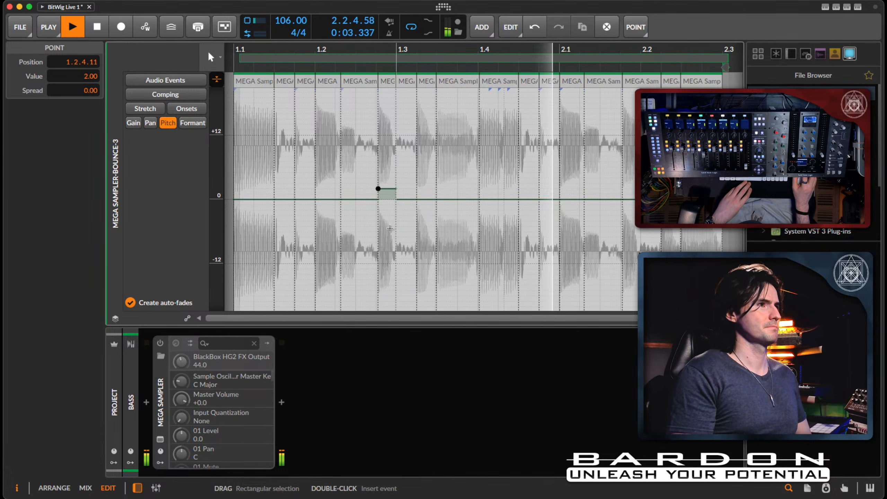
pyautogui.press('space')
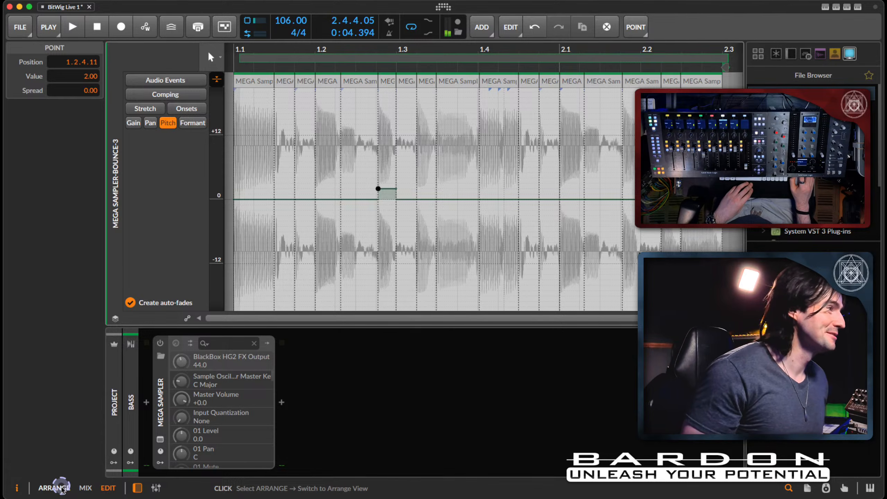
# - Return to the Arrange view and load the Legend 909 Normal Kit preset into the Drum Machine, searching for 909
pyautogui.click(59, 489)
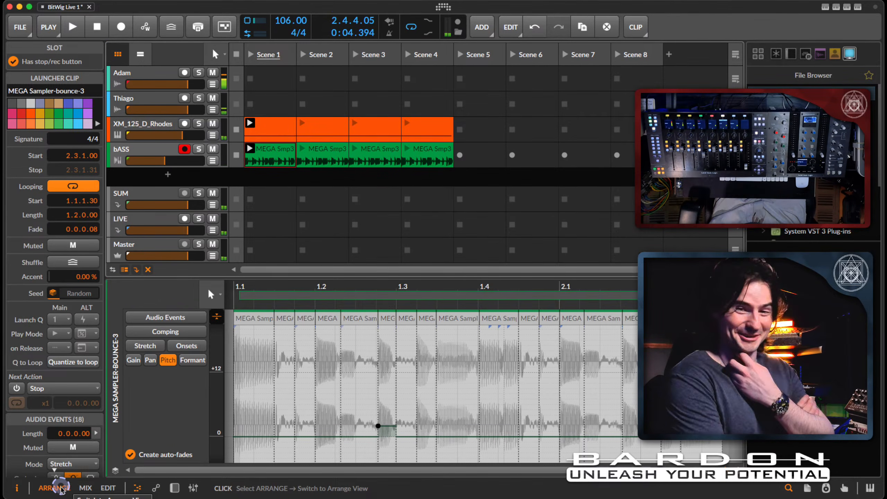
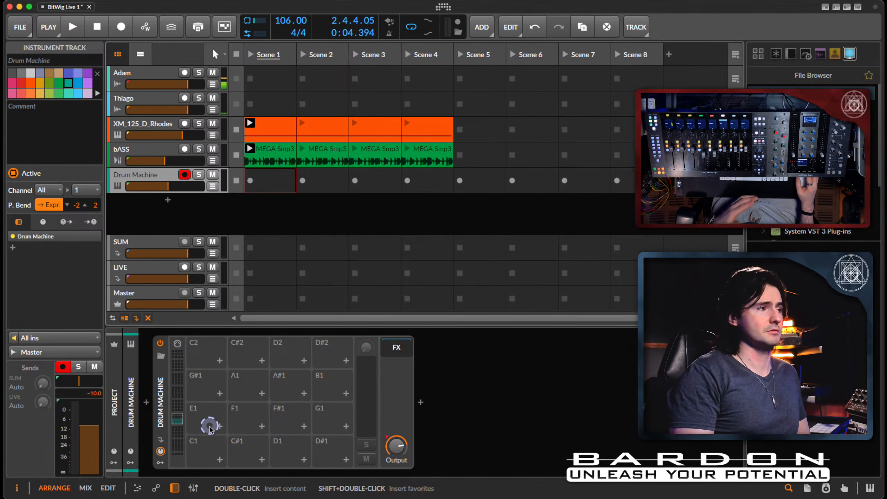
pyautogui.click(160, 357)
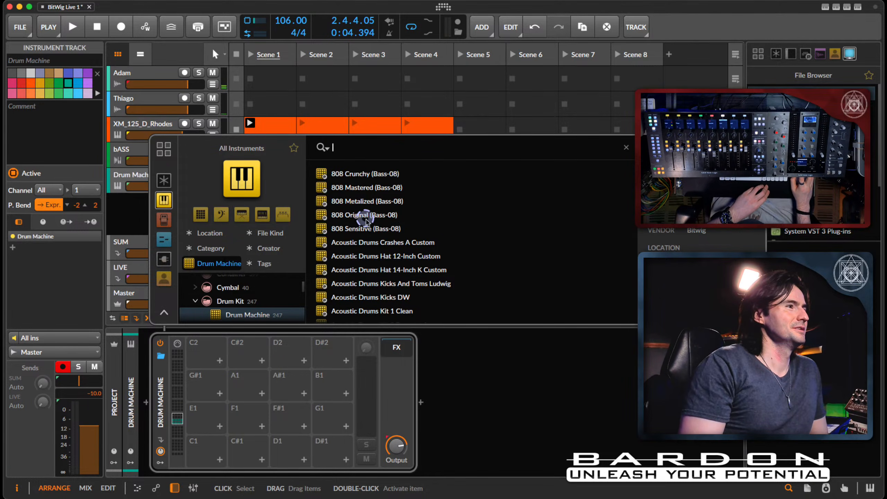
pyautogui.scroll(-10, 384, 221)
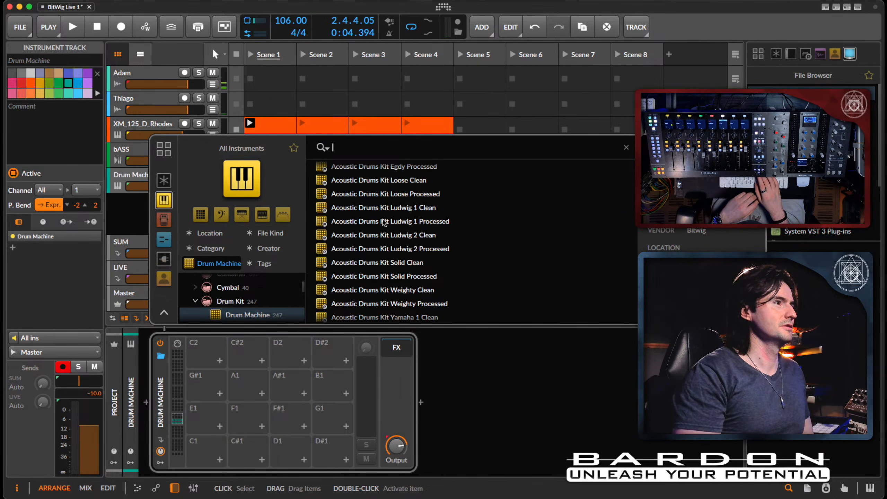
pyautogui.write('909')
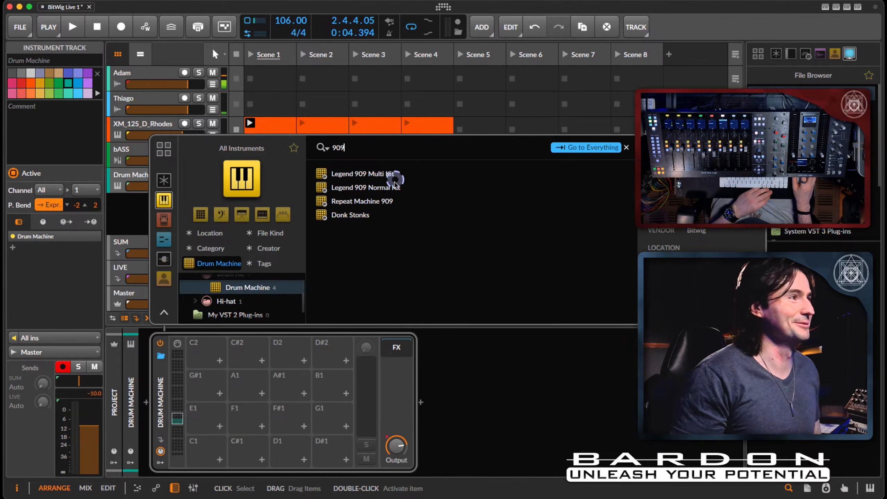
pyautogui.click(396, 196)
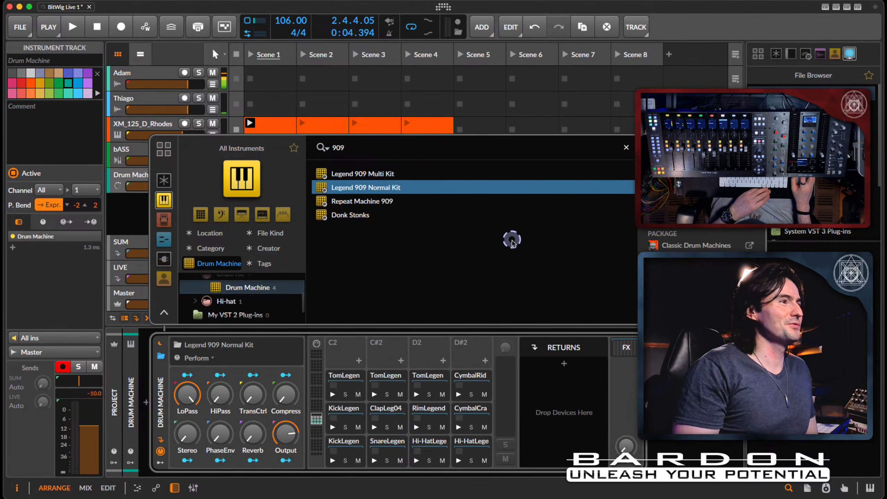
pyautogui.press('Return')
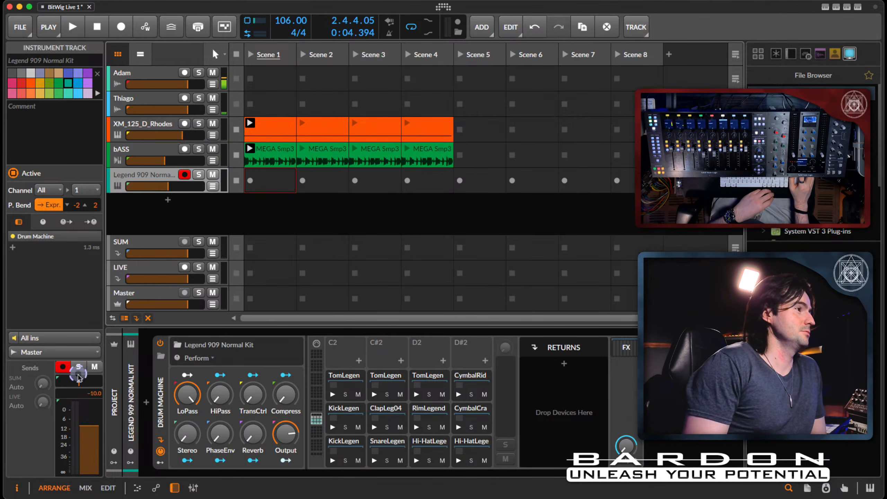
# - Route the audio output of the 909 kit track to SUM
pyautogui.click(75, 352)
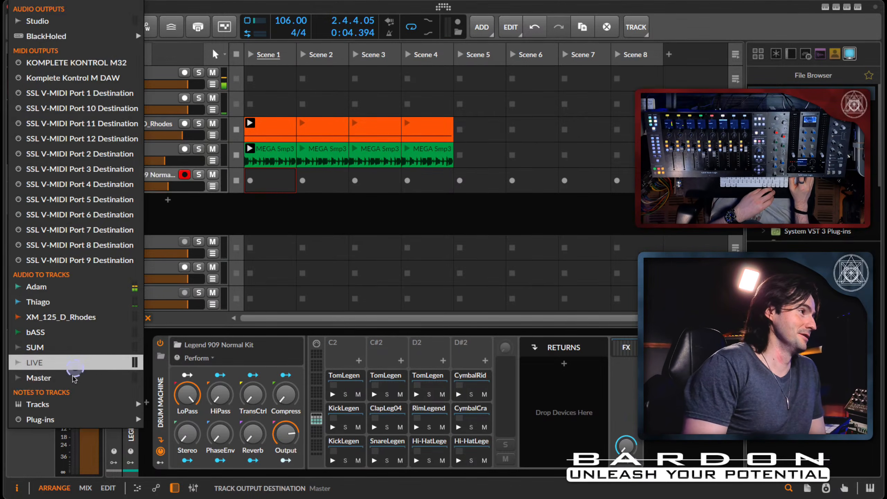
pyautogui.click(75, 348)
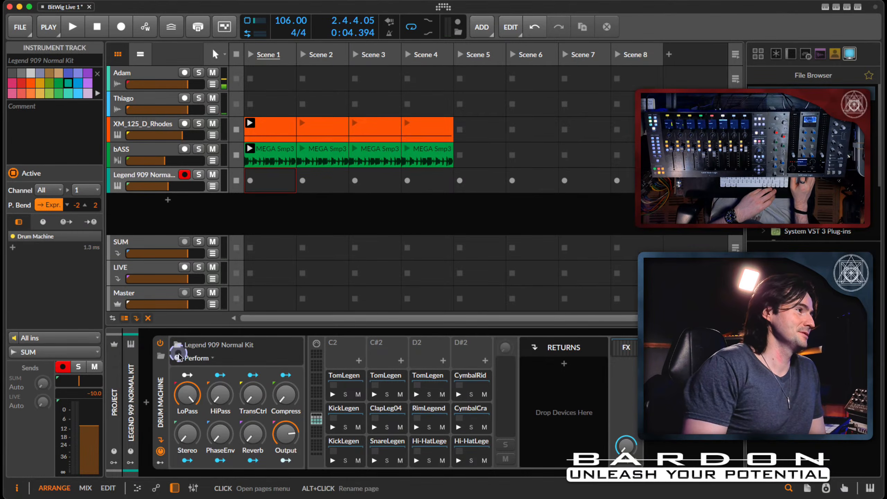
# - Audition the 909 kit's C1 kick pad repeatedly
pyautogui.click(347, 451)
pyautogui.click(332, 461)
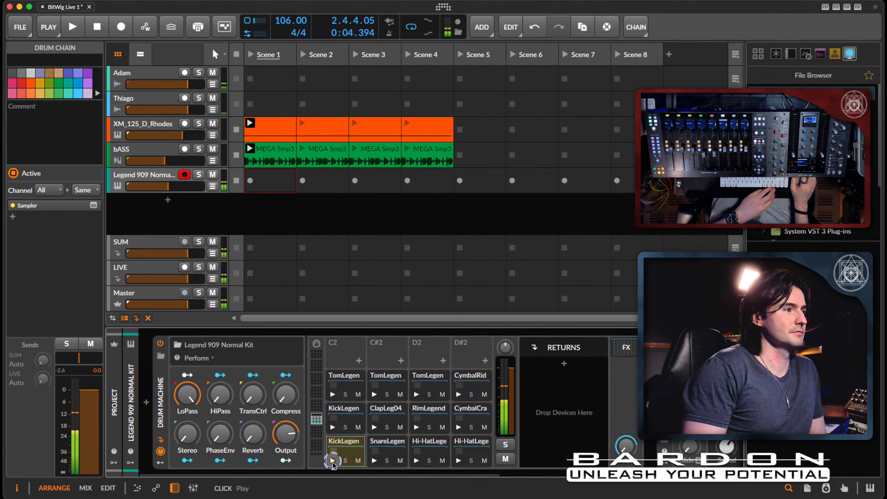
pyautogui.click(332, 461)
pyautogui.click(332, 461)
pyautogui.click(332, 461)
pyautogui.click(332, 461)
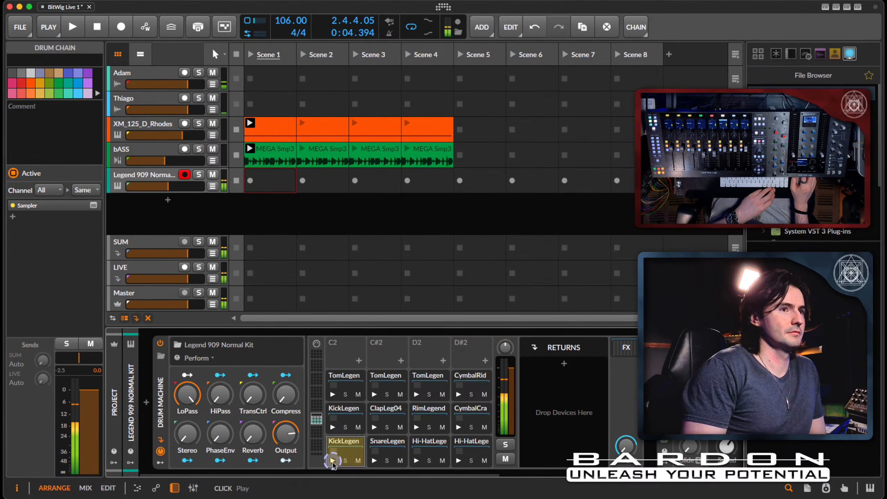
pyautogui.click(332, 461)
pyautogui.click(332, 462)
pyautogui.click(332, 461)
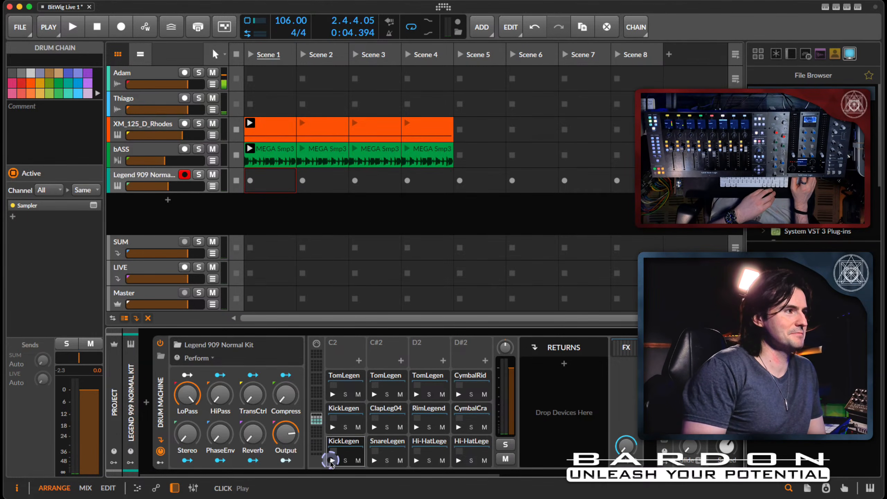
pyautogui.click(332, 461)
pyautogui.click(332, 461)
pyautogui.click(332, 461)
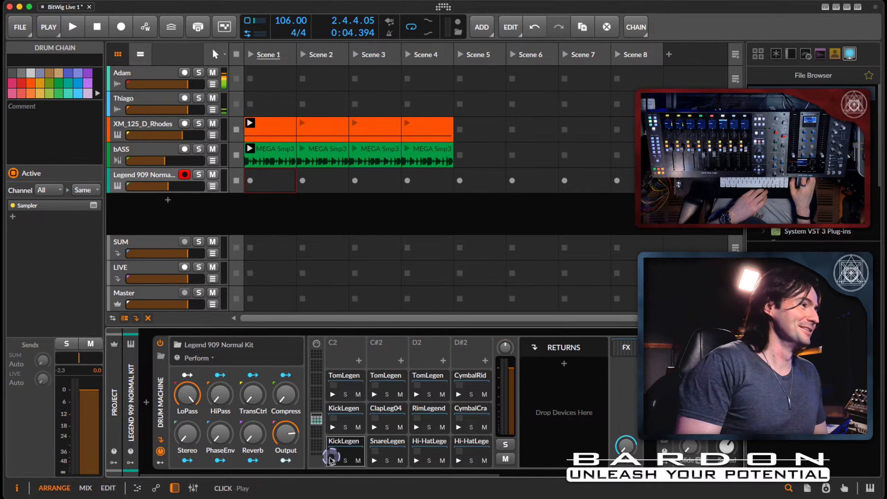
# - Examine the 909 kit's remote controls, kick sampler and the devices in its FX chain
pyautogui.click(160, 451)
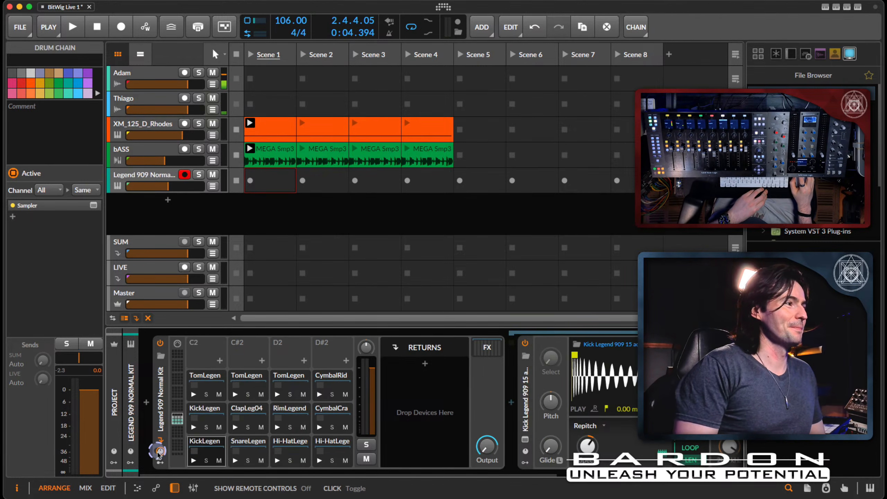
pyautogui.click(160, 451)
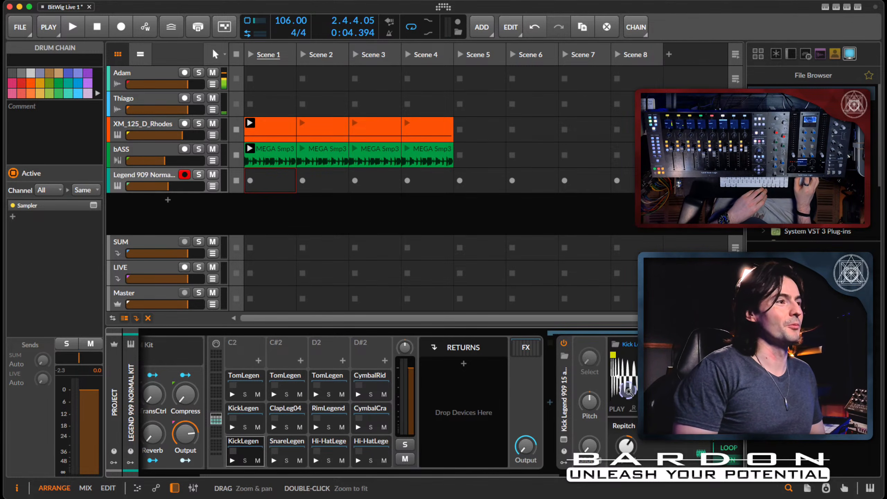
pyautogui.click(522, 352)
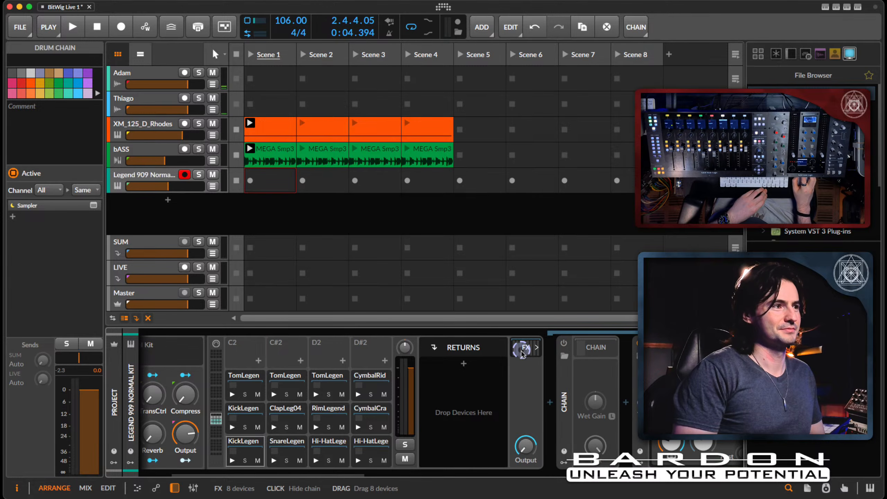
pyautogui.click(527, 351)
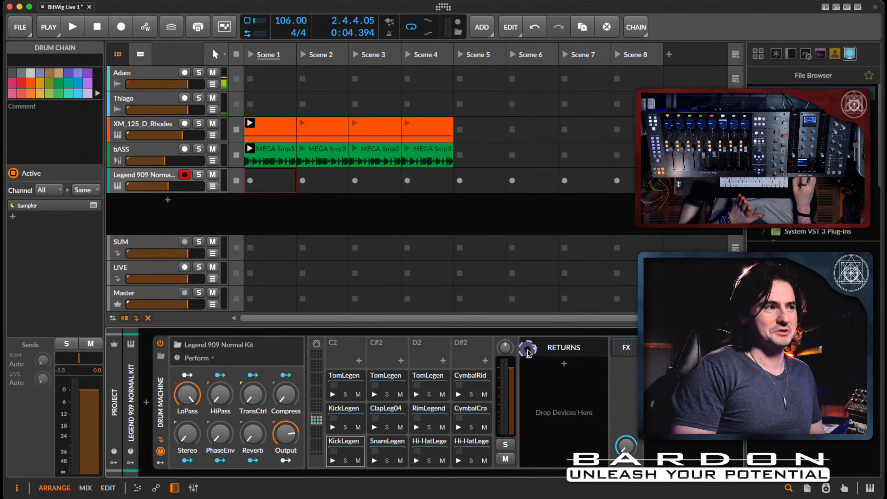
pyautogui.click(626, 348)
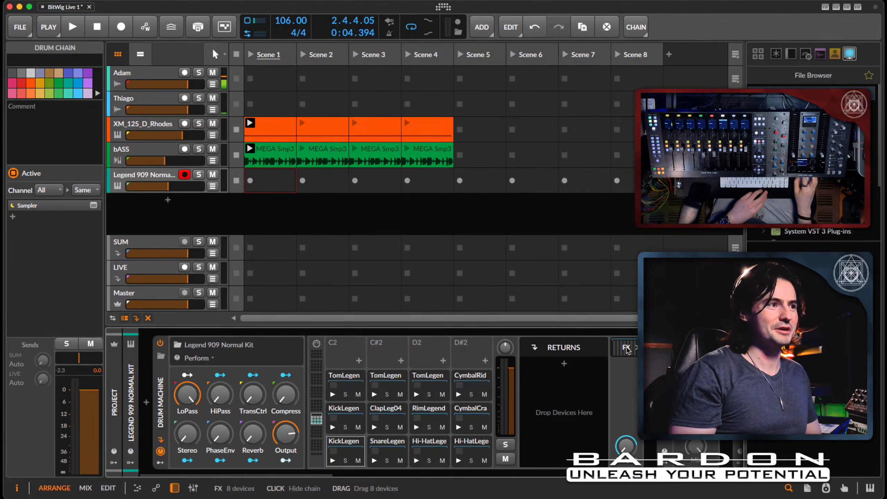
pyautogui.hscroll(20, 628, 351)
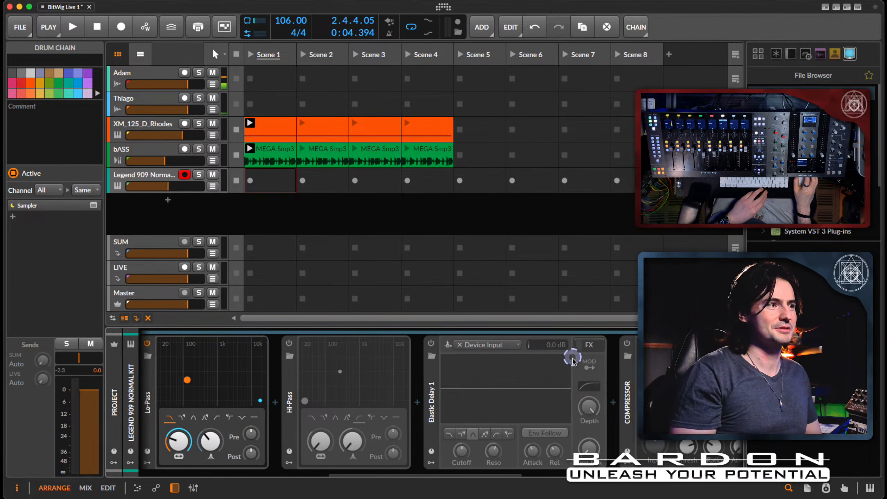
pyautogui.hscroll(-20, 572, 361)
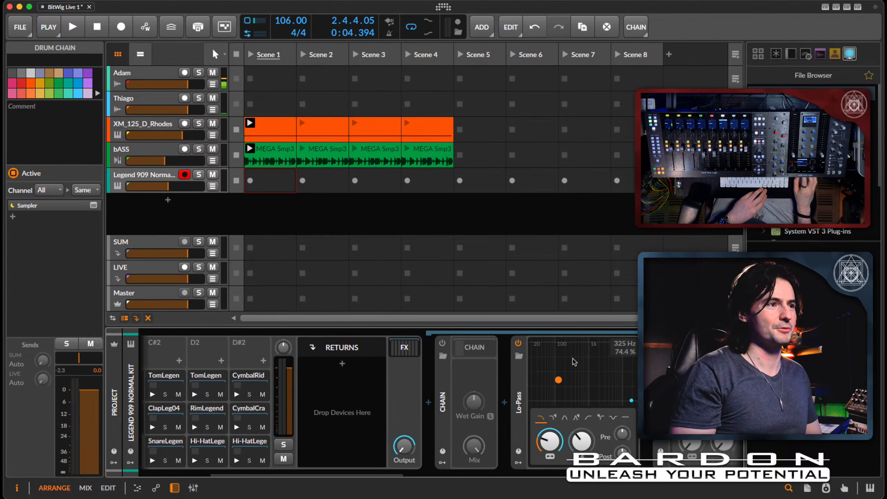
pyautogui.hscroll(-4, 475, 350)
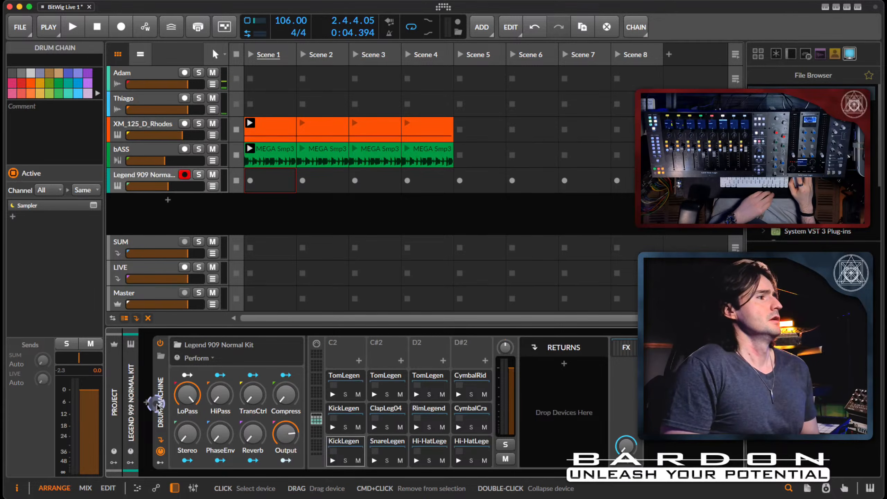
# - Create an empty clip for the 909 kit track in Scene 1 and open it for note editing
pyautogui.doubleClick(274, 189)
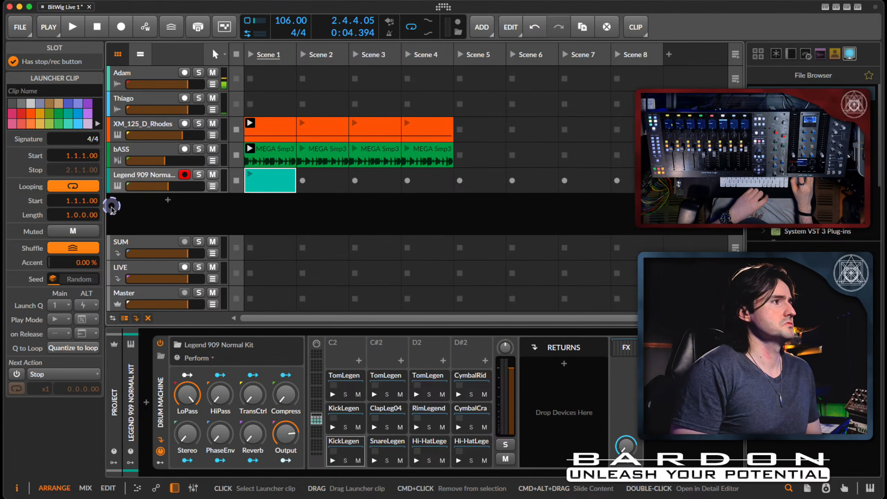
pyautogui.doubleClick(268, 180)
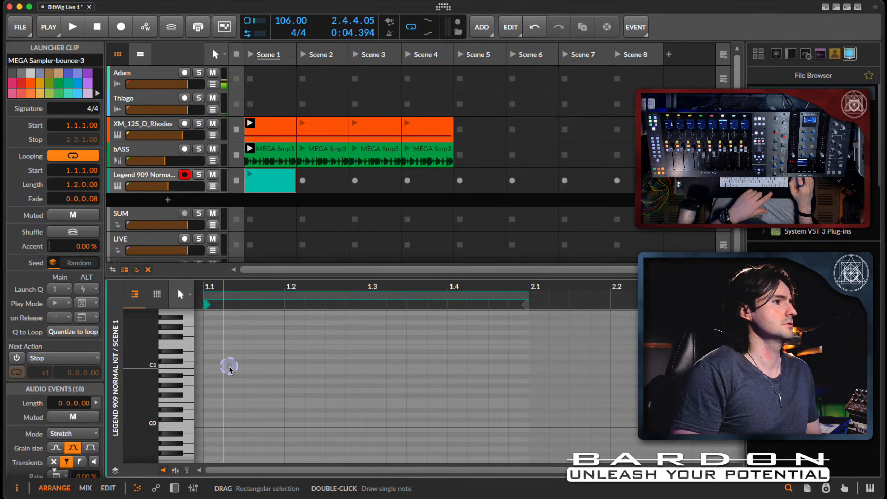
# - Show the 909 clip's note editor as named drum lanes and zoom in on the clip
pyautogui.click(157, 294)
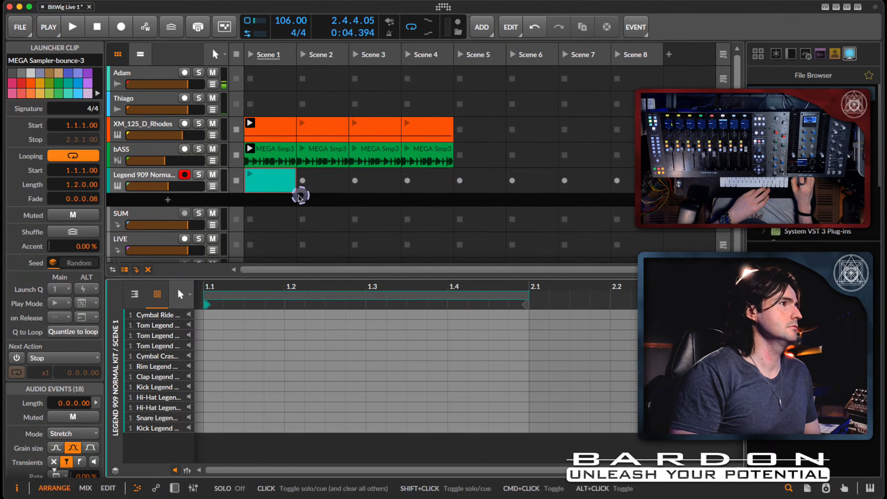
pyautogui.doubleClick(282, 176)
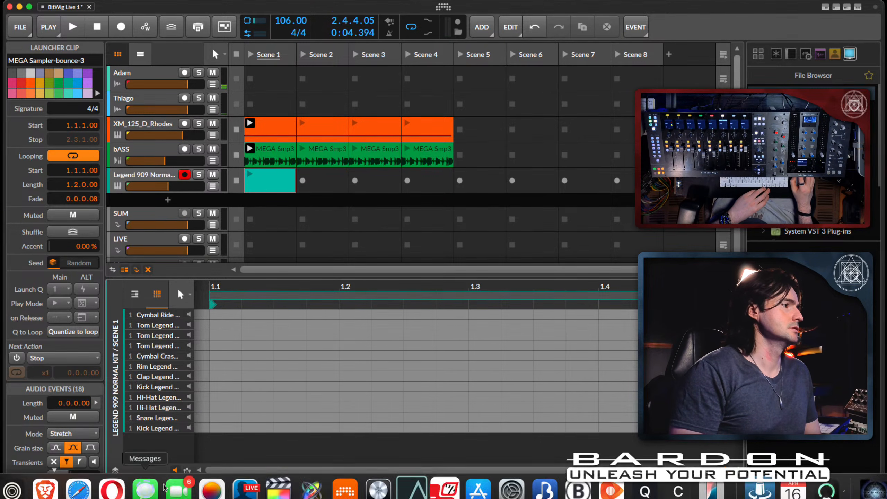
# - Insert the Stepwise note effect before the Drum Machine on the 909 kit track
pyautogui.click(175, 488)
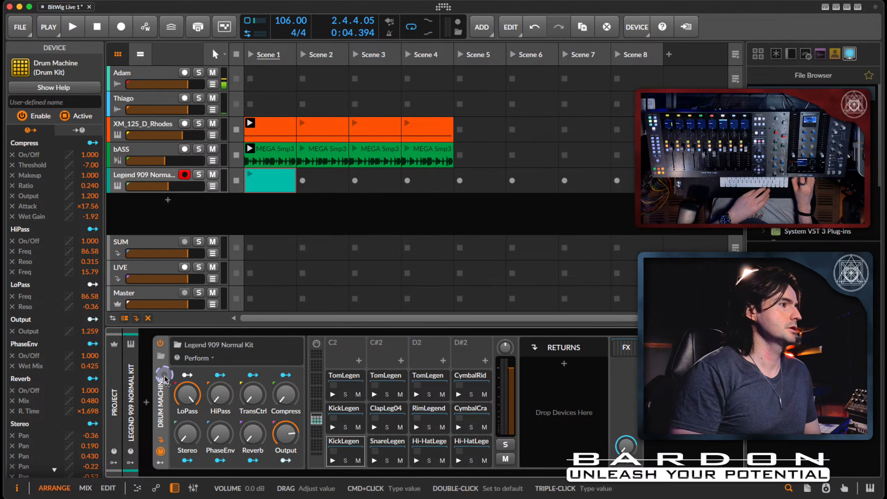
pyautogui.click(141, 404)
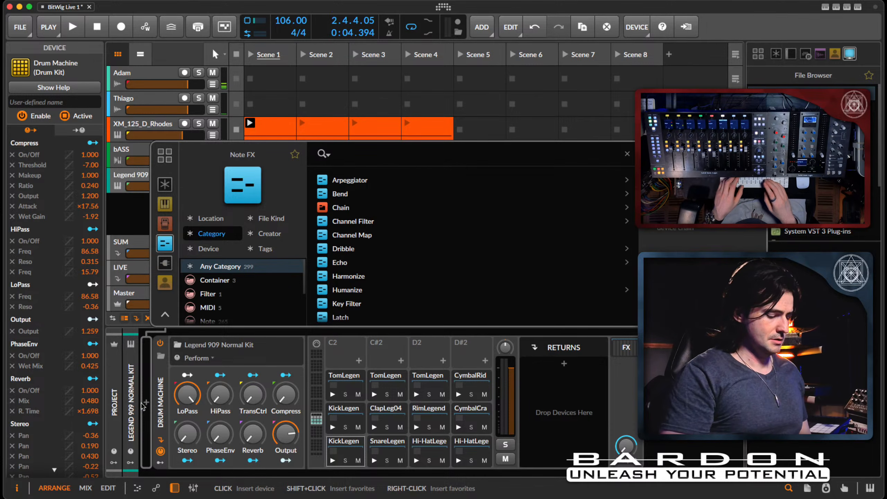
pyautogui.write('s')
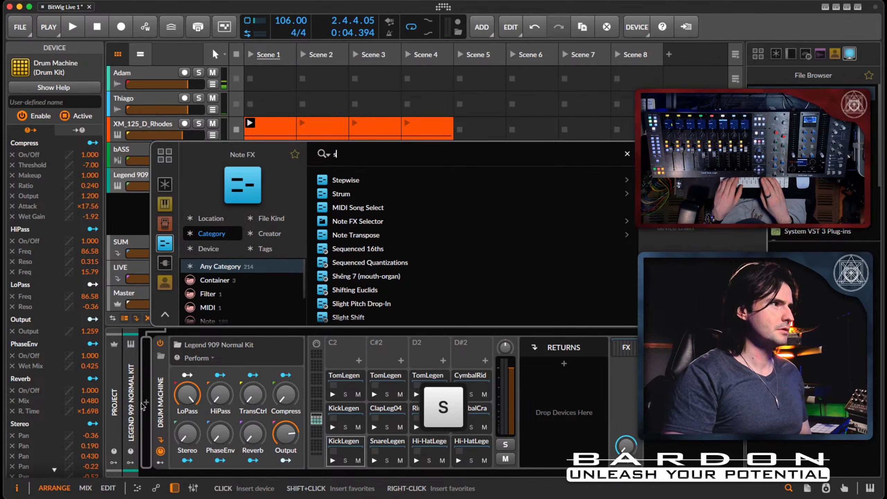
pyautogui.click(351, 184)
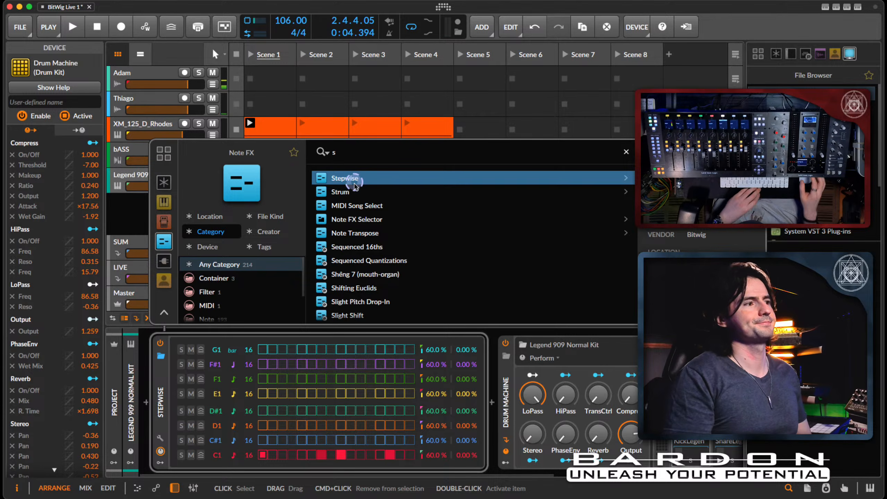
pyautogui.press('Return')
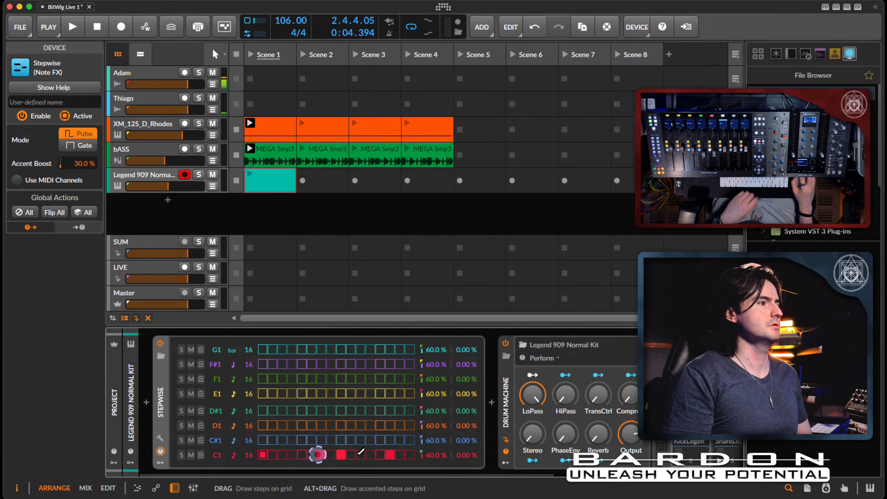
# - Examine the Drum Machine's pads and their notes against the note lanes of the Stepwise sequencer
pyautogui.scroll(-3, 660, 419)
pyautogui.hscroll(1, 660, 419)
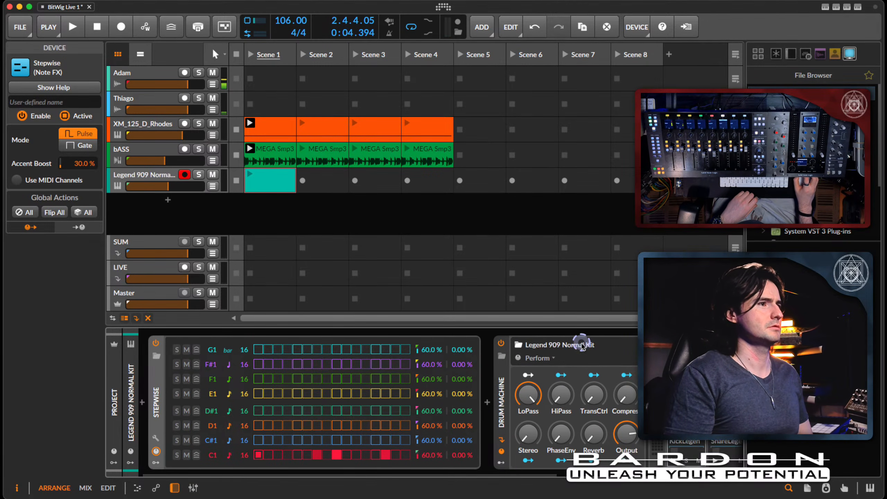
pyautogui.hscroll(5, 581, 346)
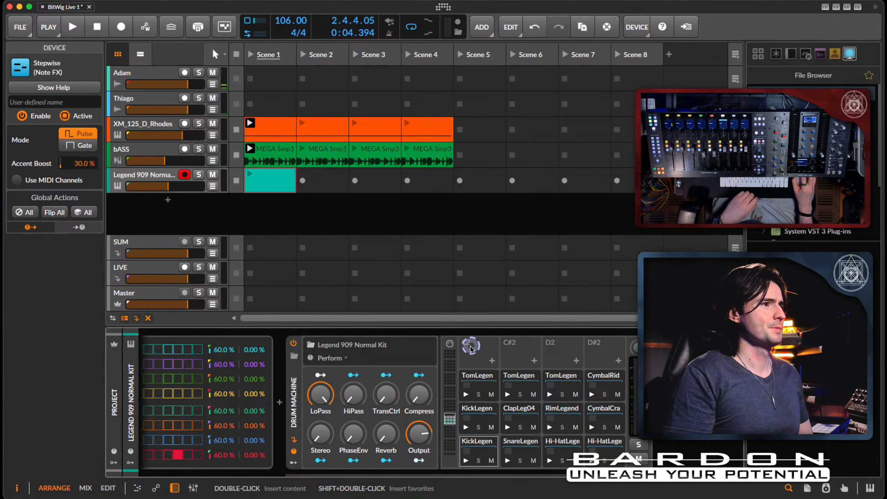
pyautogui.click(486, 453)
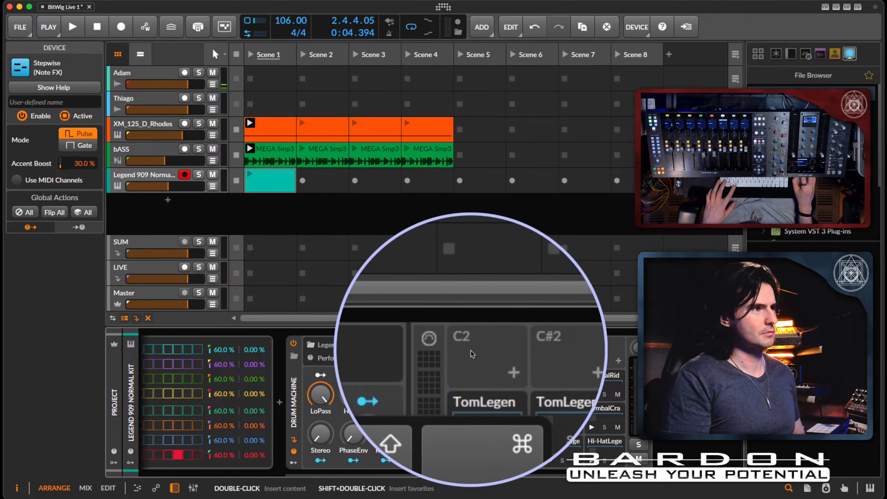
pyautogui.keyDown('super'); pyautogui.click(473, 353); pyautogui.keyUp('super')
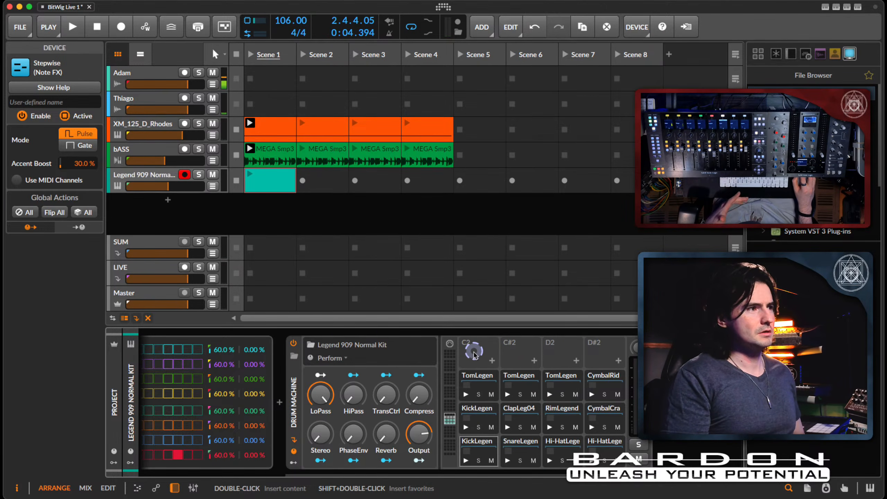
pyautogui.hscroll(-6, 265, 349)
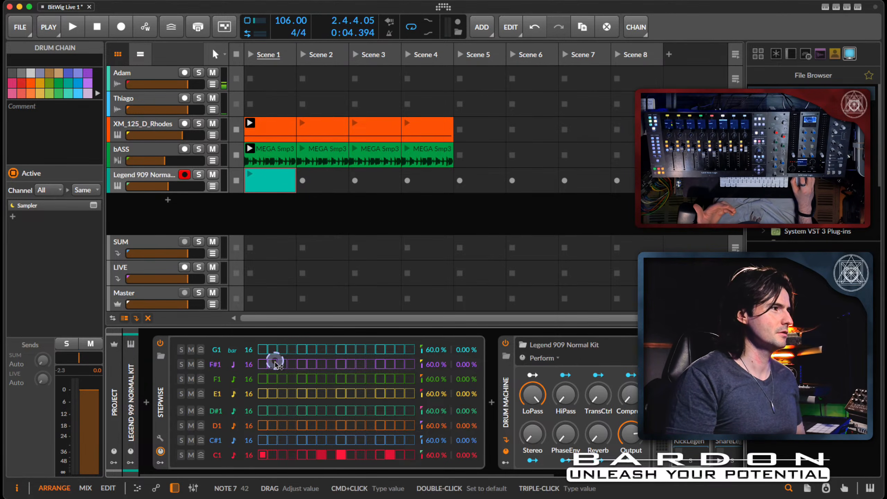
pyautogui.hscroll(1, 227, 348)
pyautogui.hscroll(3, 227, 348)
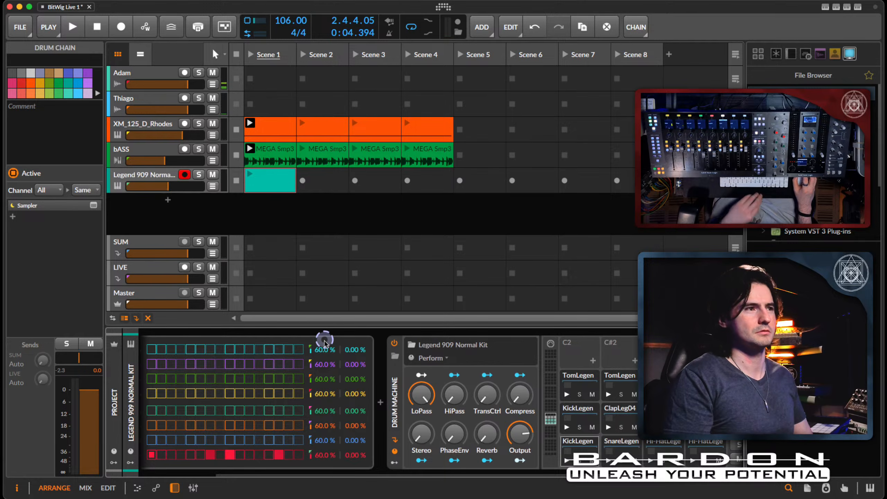
pyautogui.hscroll(-3, 311, 350)
pyautogui.hscroll(-2, 234, 351)
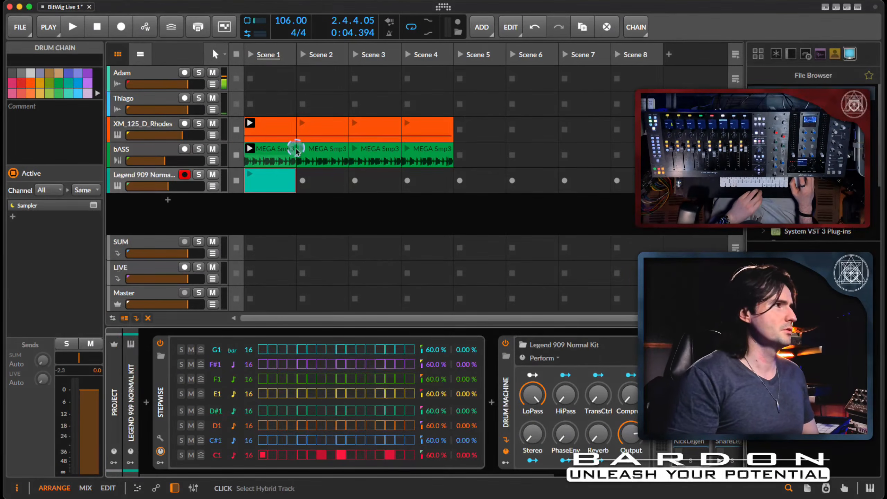
# - Play Scene 1, move Stepwise's last C1 kick hit to step 13, and stop playback
pyautogui.click(249, 54)
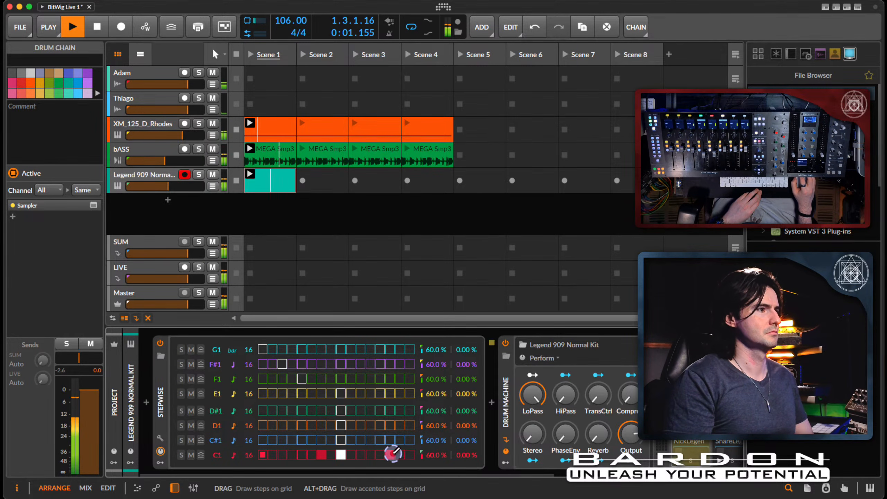
pyautogui.click(391, 455)
pyautogui.click(384, 455)
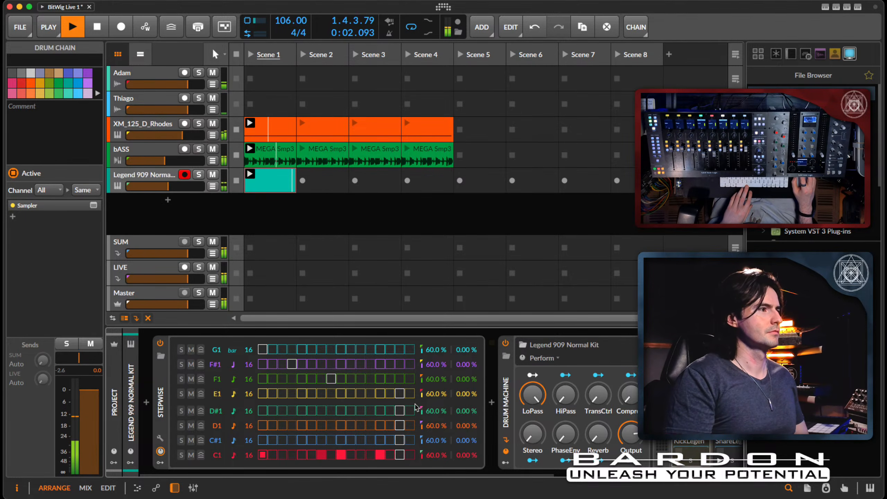
pyautogui.press('space')
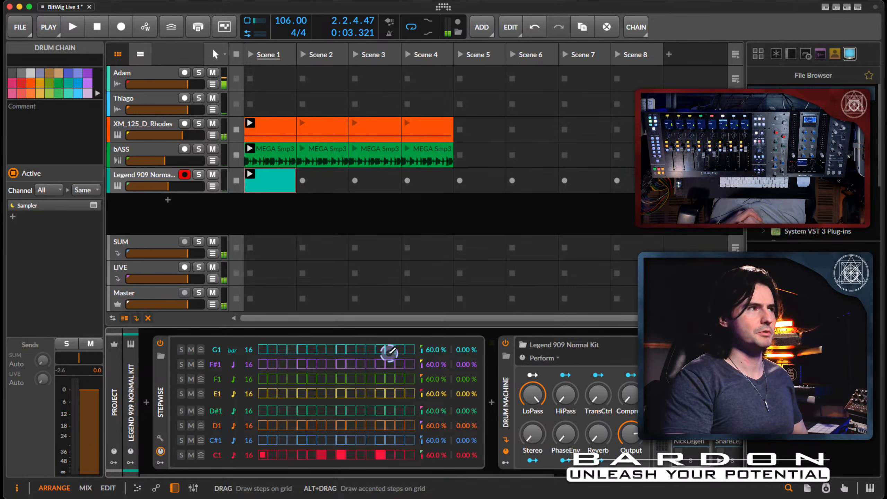
# - Delete the empty Scene 1 clip from the 909 kit track
pyautogui.click(275, 175)
pyautogui.press('BackSpace')
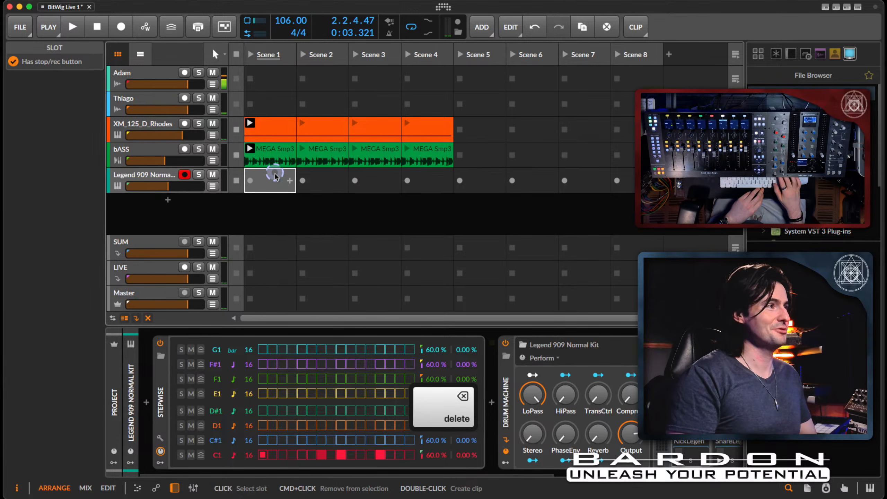
# - Compare the loop lengths of the Scene 1 Rhodes and bass clips
pyautogui.click(276, 125)
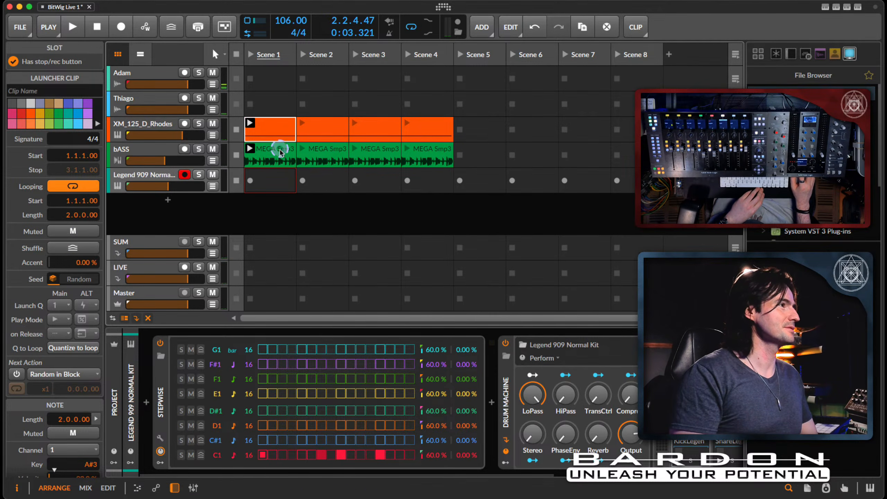
pyautogui.click(279, 153)
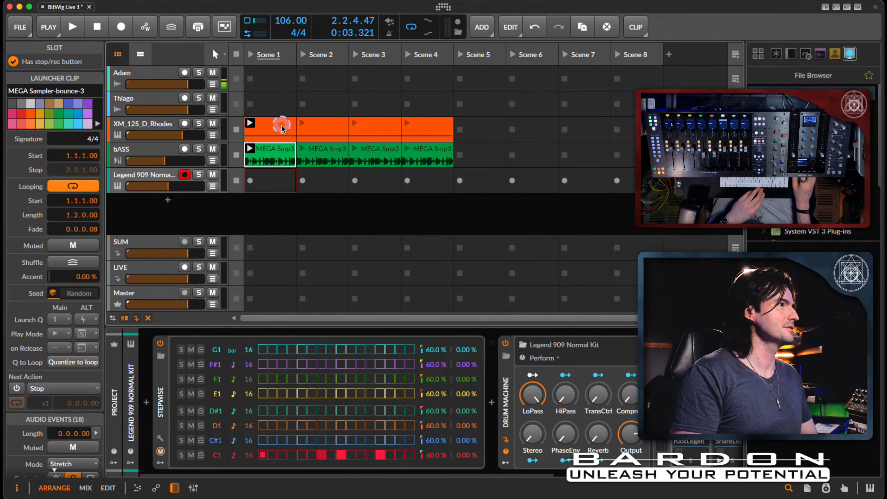
pyautogui.click(282, 126)
pyautogui.click(277, 145)
pyautogui.click(80, 215)
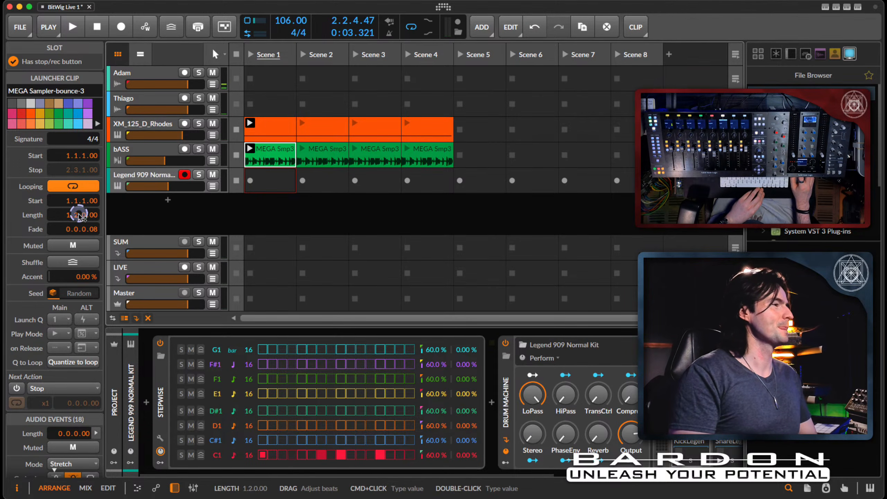
pyautogui.click(285, 126)
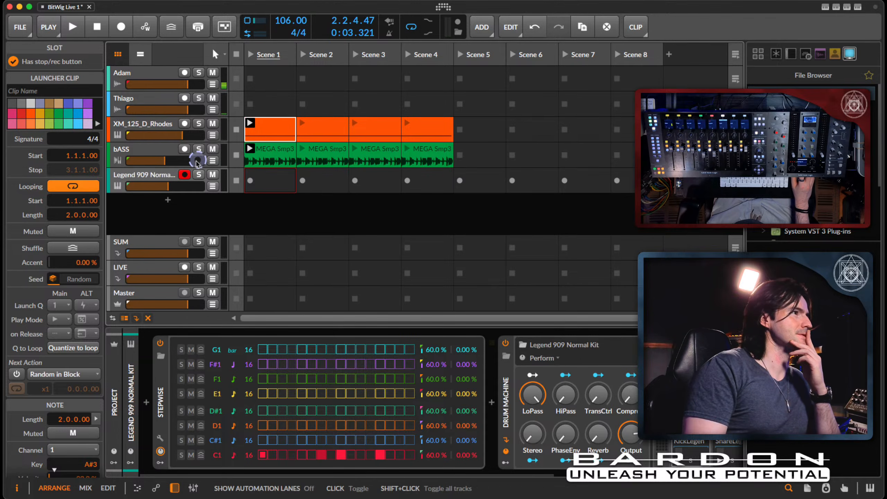
pyautogui.click(276, 152)
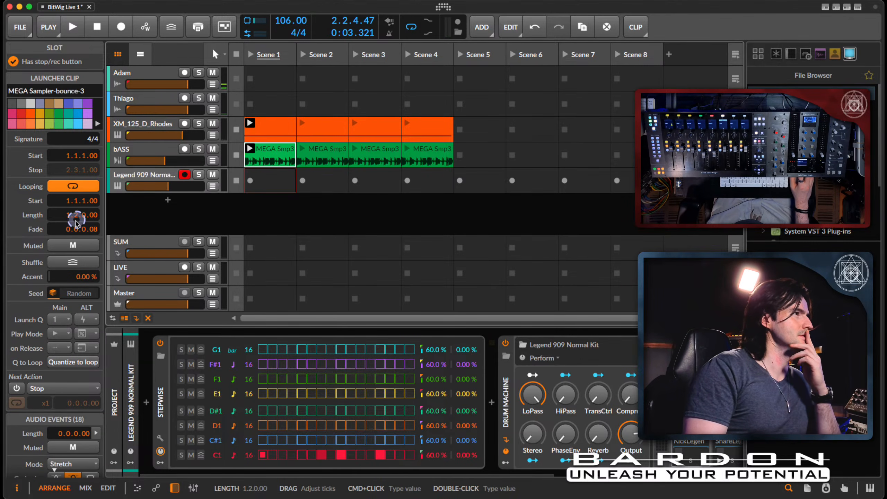
# - Try a loop length of 1.1.0.00 on the Scene 1 bass clip and audition the scene
pyautogui.moveTo(78, 217); pyautogui.dragTo(78, 219)
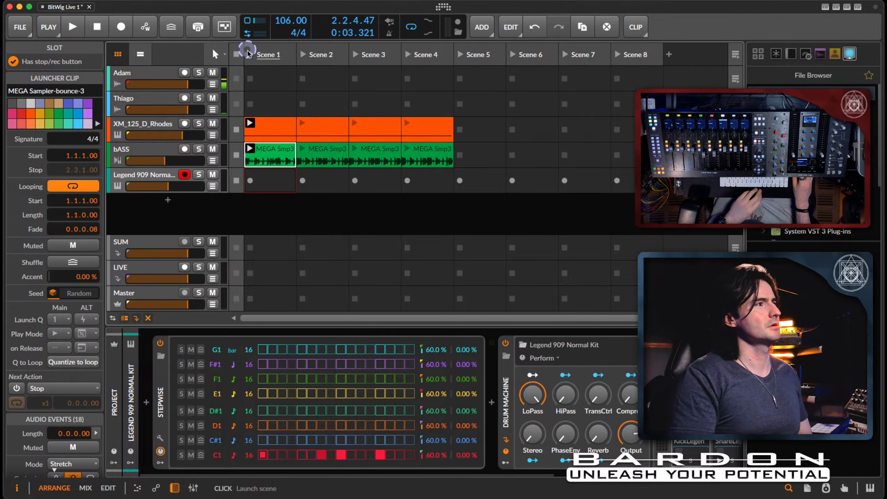
pyautogui.click(248, 53)
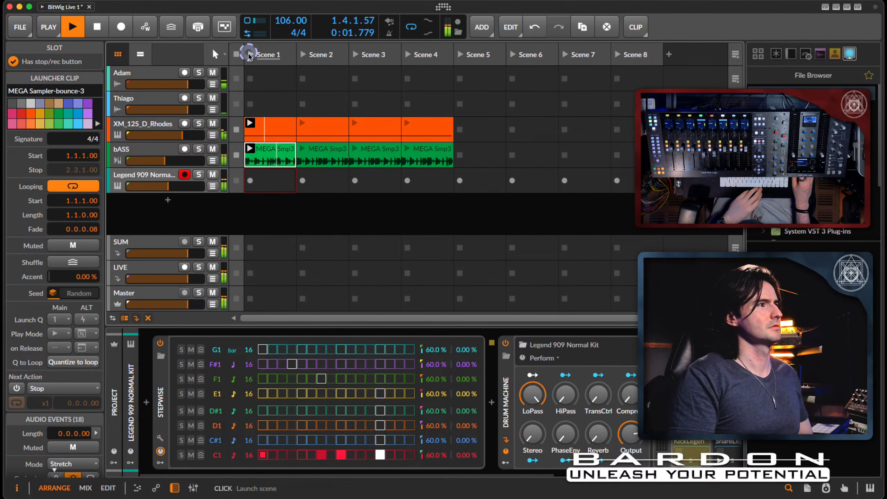
pyautogui.click(401, 181)
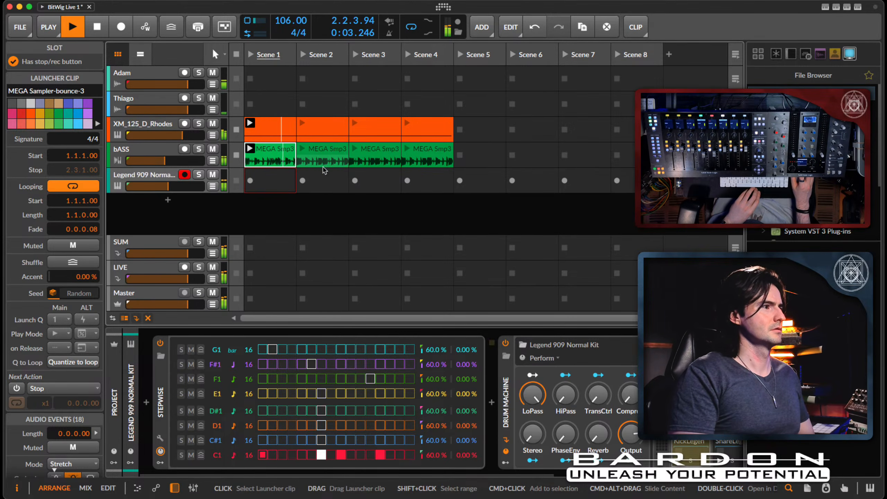
pyautogui.press('space')
# - Move Stepwise's second C1 kick hit to step 5 and launch Scene 1
pyautogui.click(298, 454)
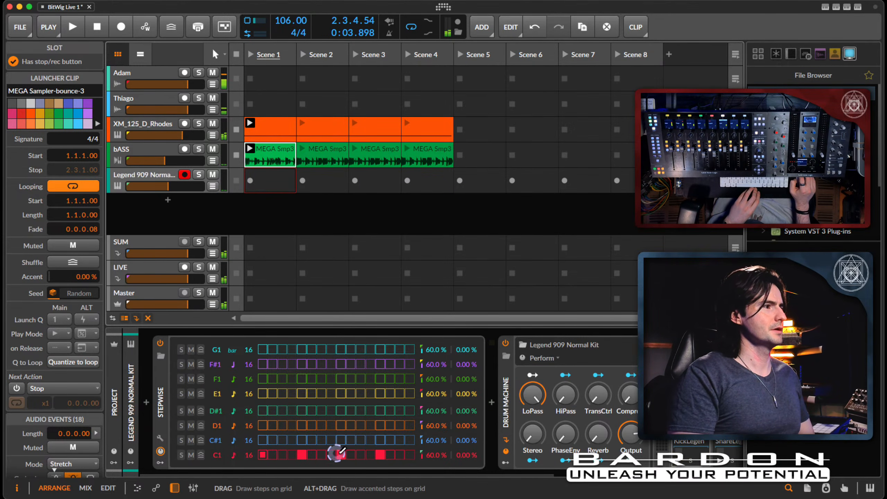
pyautogui.click(250, 54)
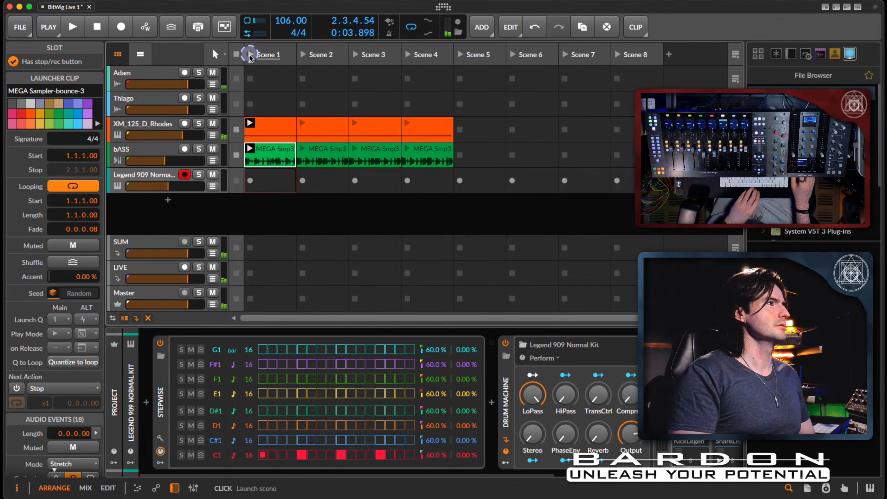
# - Set the Scene 1 bass clip's loop length to 1.2.0.00, audition it with the kick pattern, and stop playback
pyautogui.click(75, 216)
pyautogui.press('space')
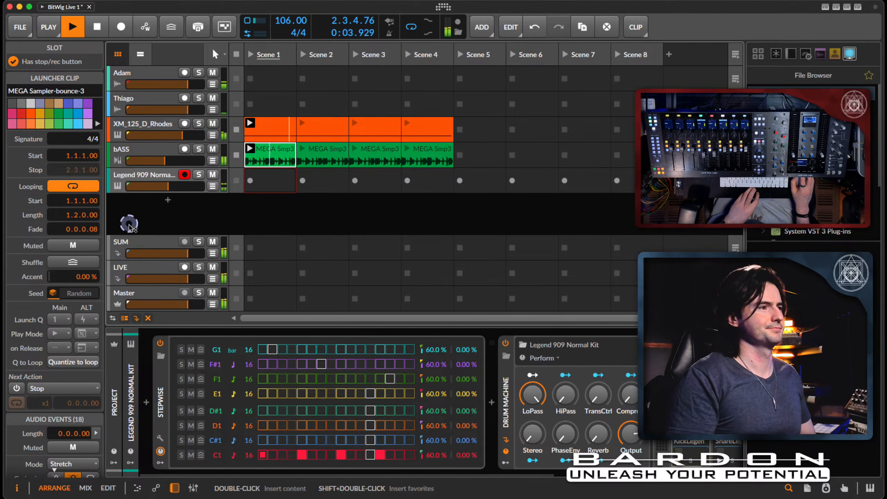
pyautogui.click(248, 227)
pyautogui.press('space')
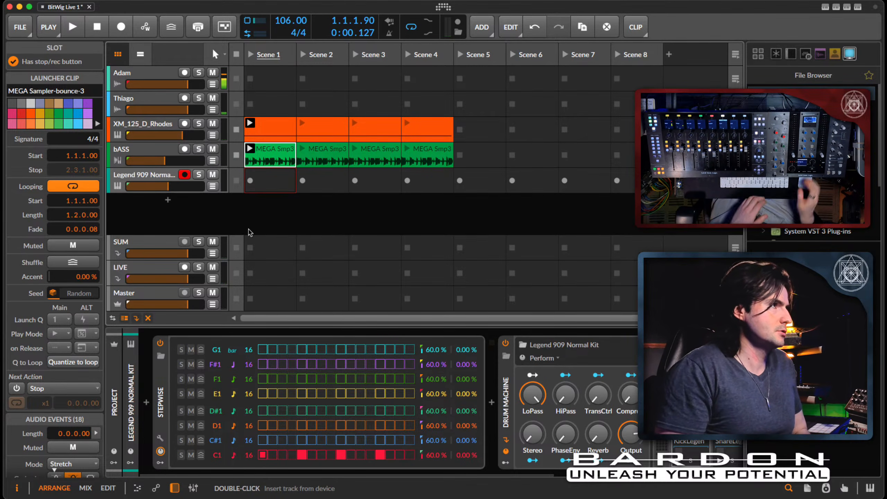
# - Fill all 16 hi-hat steps of Stepwise's D1 lane and add C#1 snare hits on steps 5 and 13
pyautogui.click(266, 175)
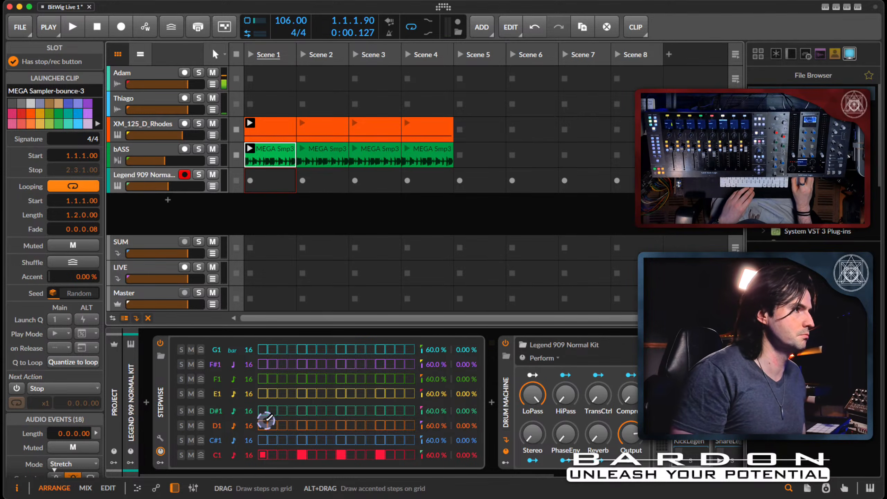
pyautogui.moveTo(264, 423); pyautogui.dragTo(417, 424)
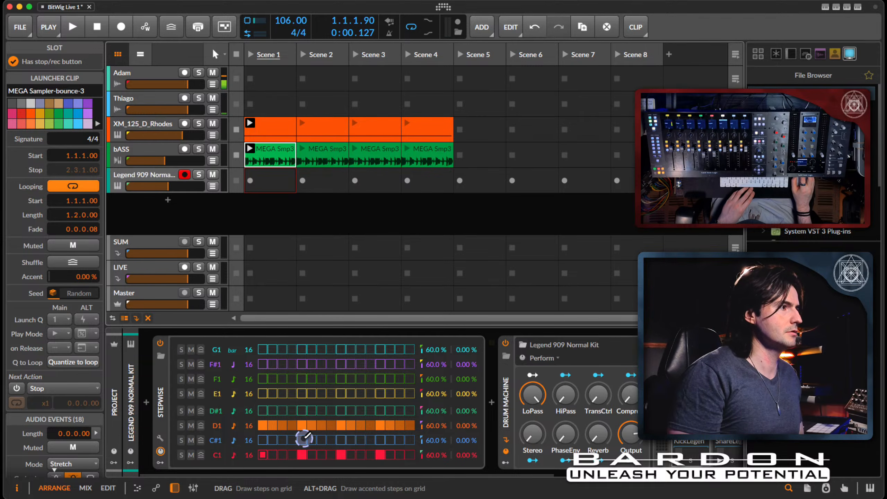
pyautogui.click(380, 440)
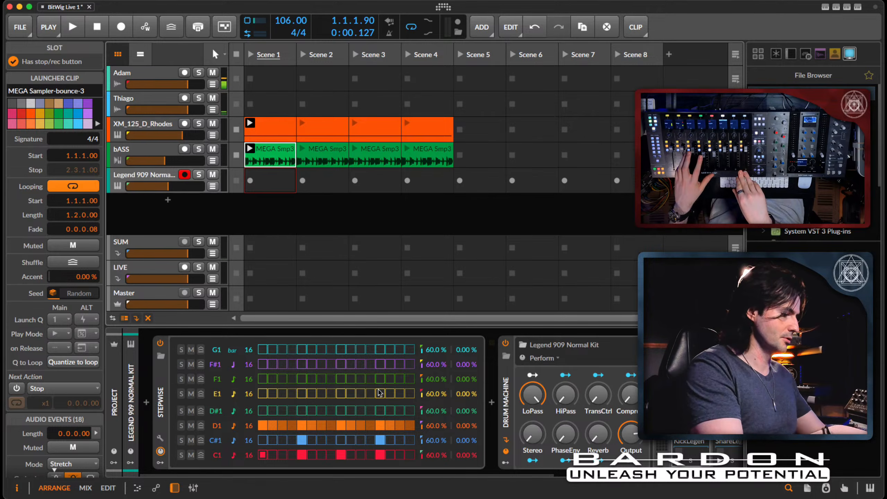
# - Play the 909 beat with the Scene 1 clips and launch Scene 3
pyautogui.press('space')
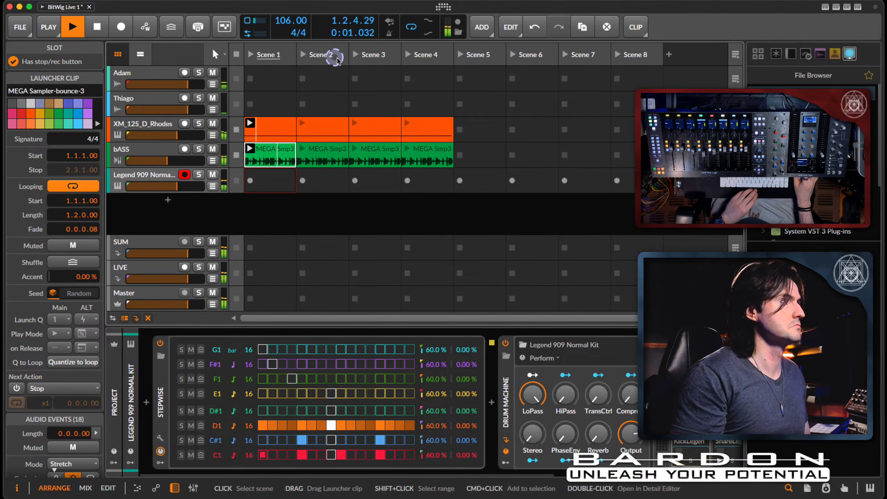
pyautogui.click(354, 55)
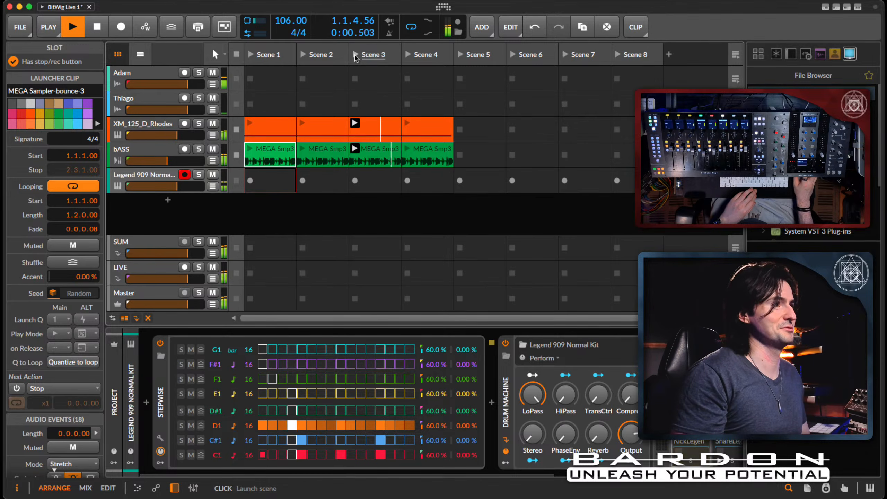
# - Audition the 909 beat by launching Scene 4, Scene 2 and Scene 1 in turn, and stop playback
pyautogui.click(408, 55)
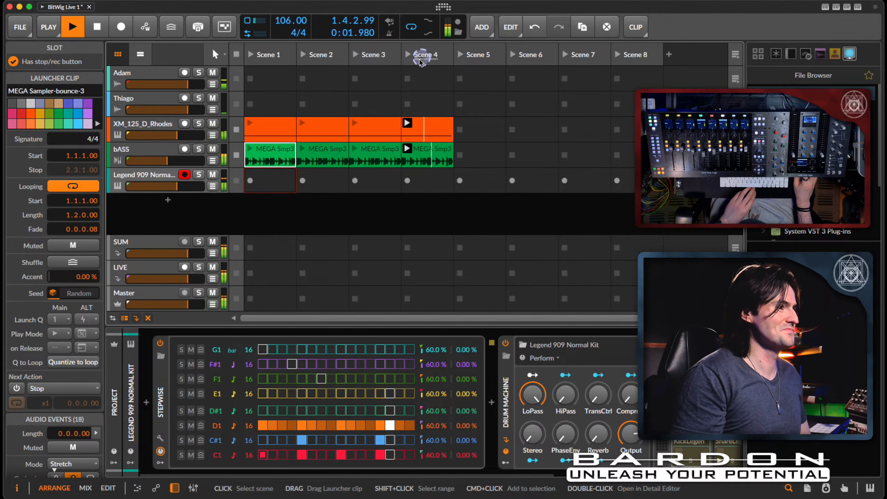
pyautogui.click(306, 55)
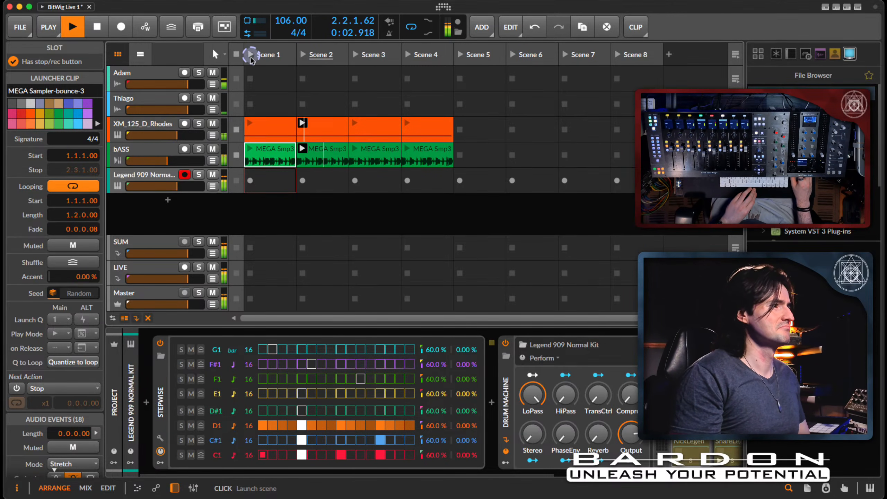
pyautogui.click(251, 55)
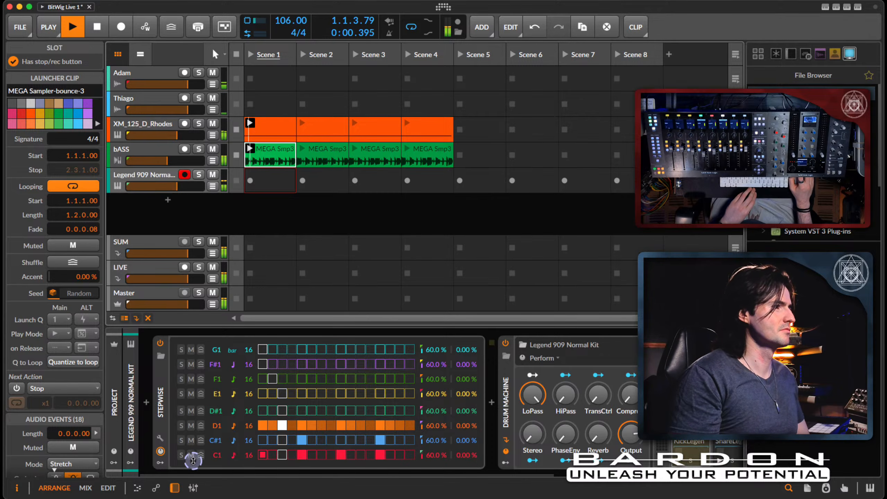
pyautogui.press('space')
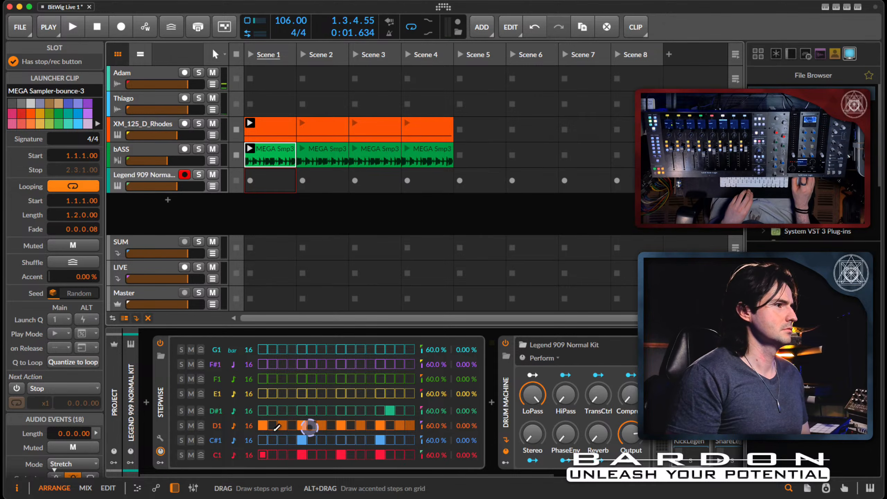
# - Add a D#1 hit on step 4 in Stepwise, accent the D1 step 1 and C1 step 9 hits, and audition the beat
pyautogui.click(293, 411)
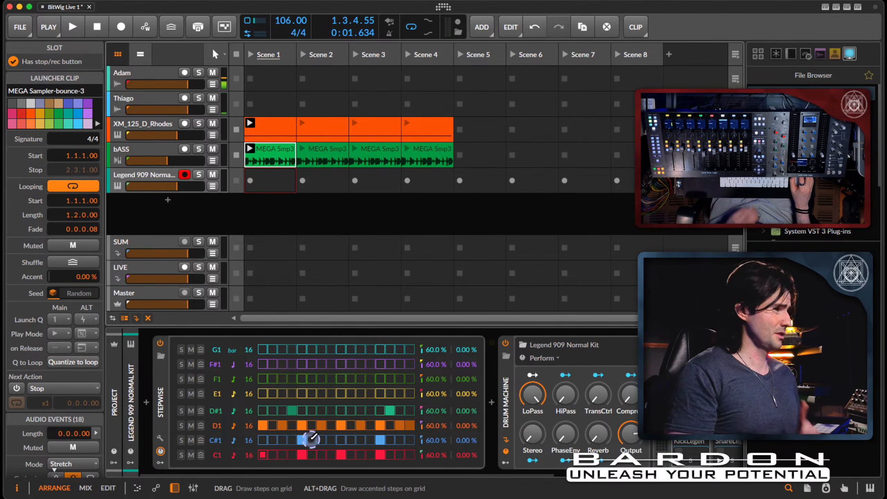
pyautogui.press('alt')
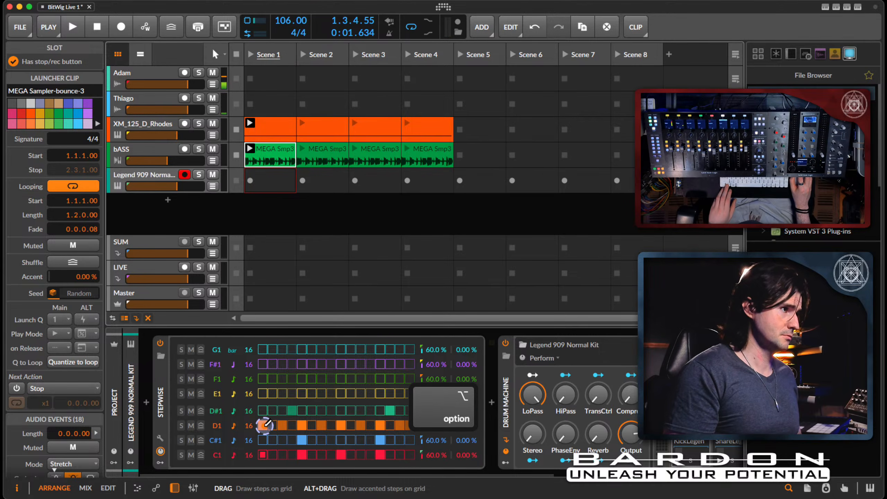
pyautogui.keyDown('alt'); pyautogui.click(266, 424); pyautogui.keyUp('alt')
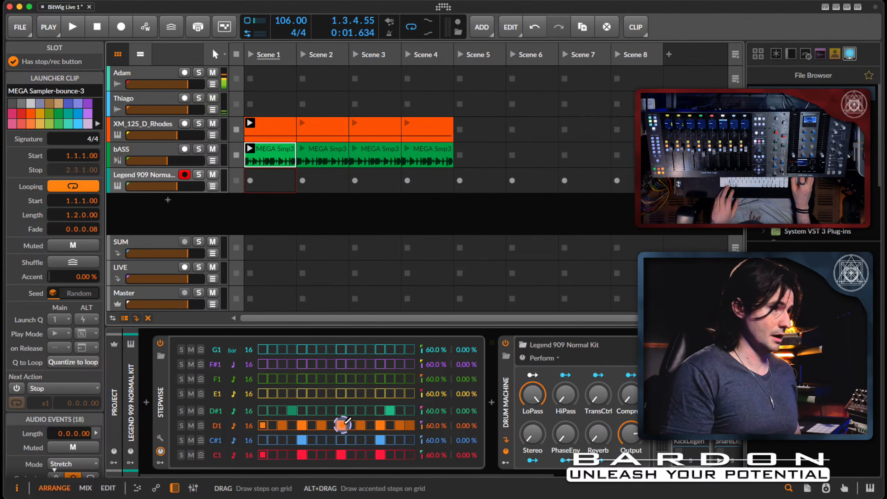
pyautogui.press('alt')
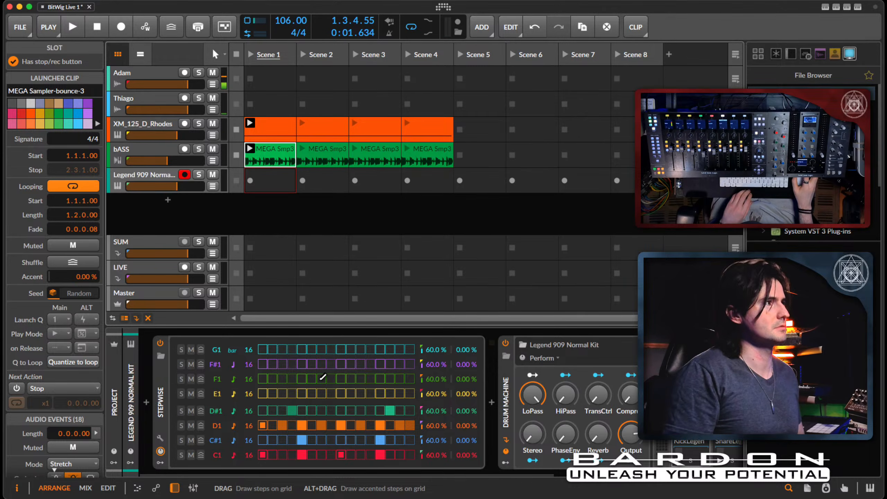
pyautogui.press('space')
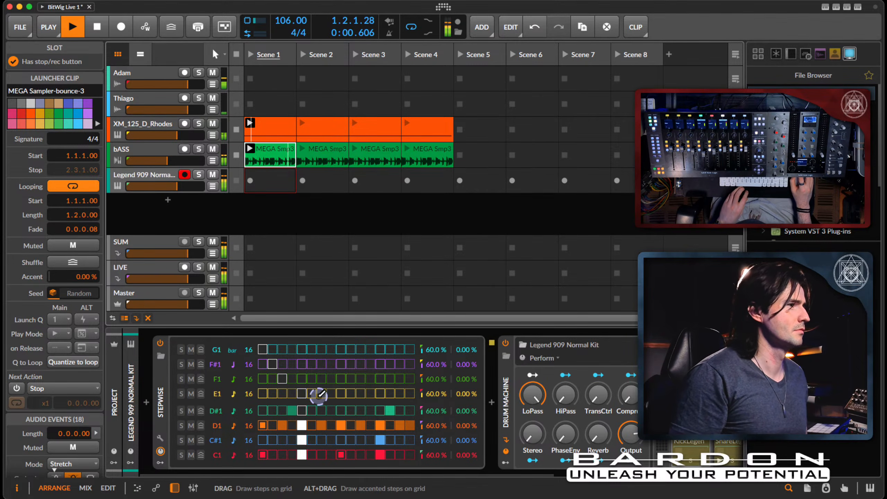
pyautogui.press('space')
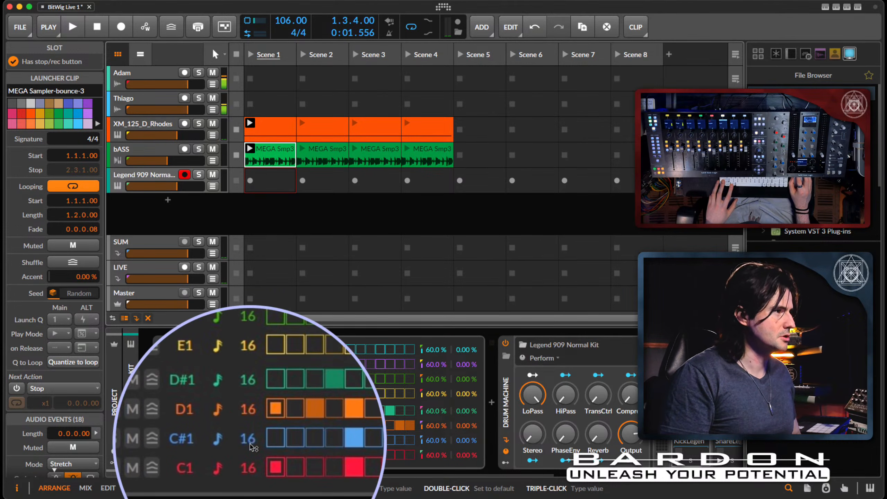
# - Set the length of Stepwise's E1 lane to 12 steps and play the loop to watch it cycle
pyautogui.press('super')
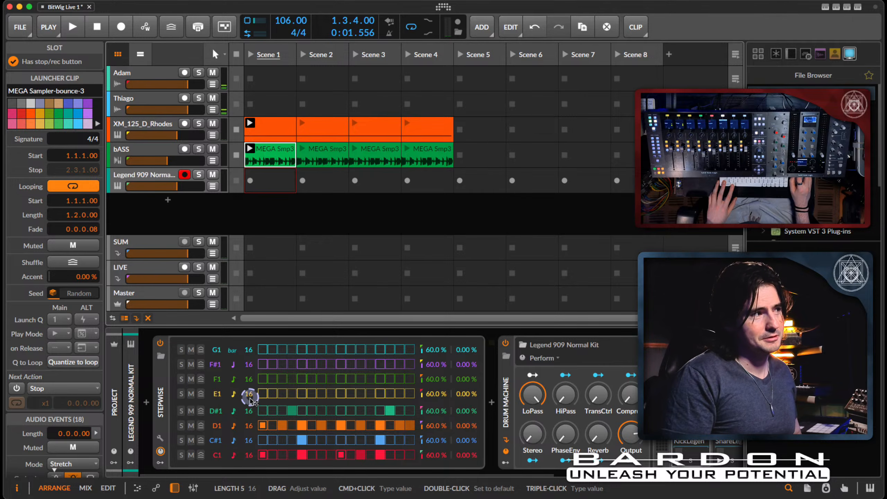
pyautogui.click(250, 394)
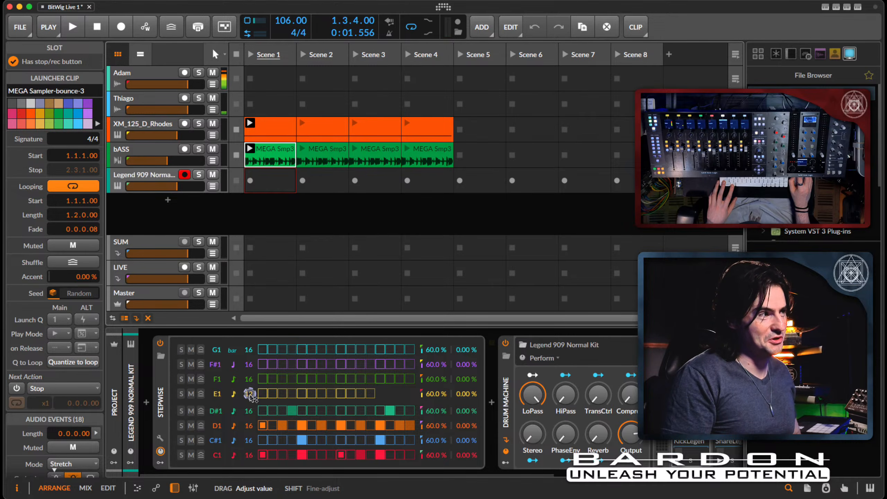
pyautogui.moveTo(250, 395); pyautogui.dragTo(250, 394)
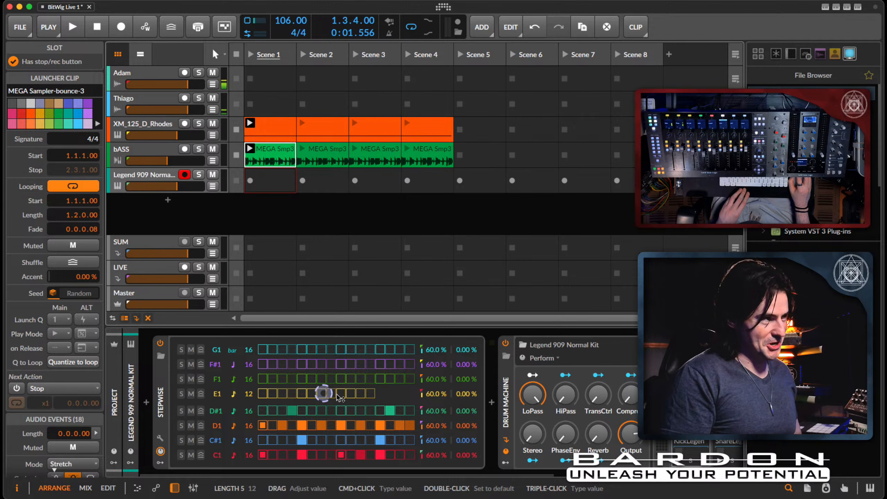
pyautogui.press('space')
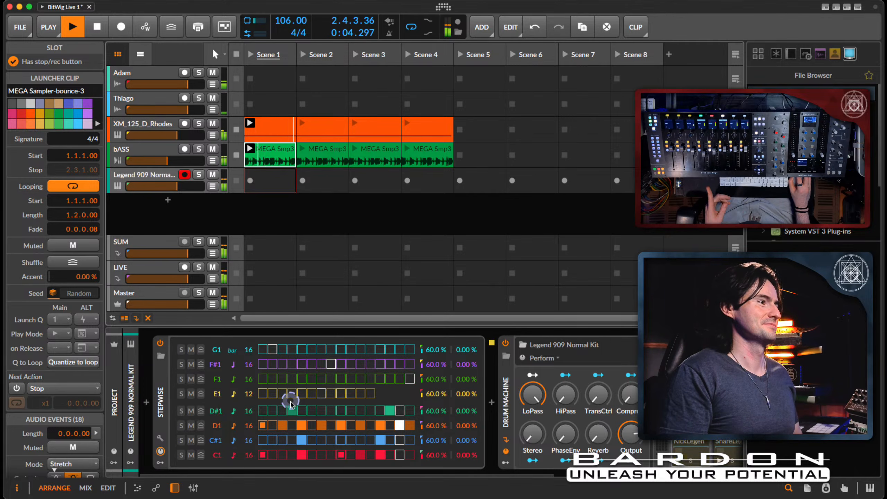
pyautogui.press('space')
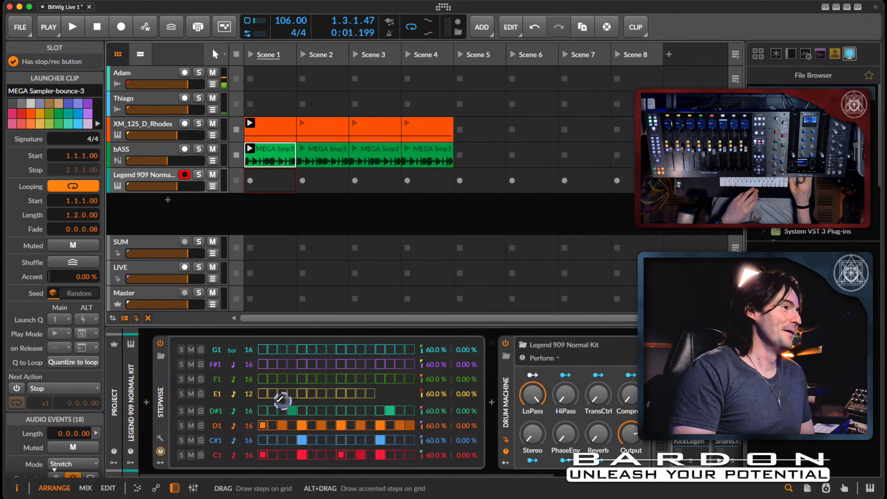
# - Show Stepwise's modulator slots and insert an LFO modulator in the first slot
pyautogui.click(160, 463)
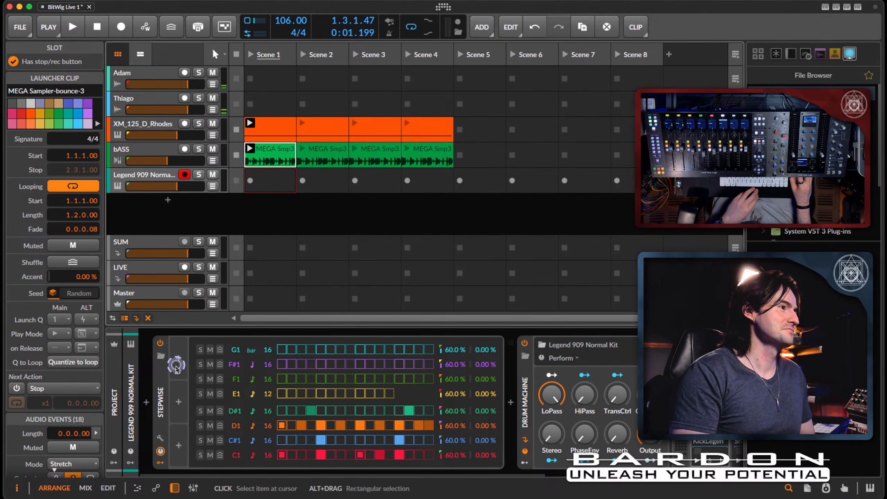
pyautogui.click(176, 367)
pyautogui.click(178, 362)
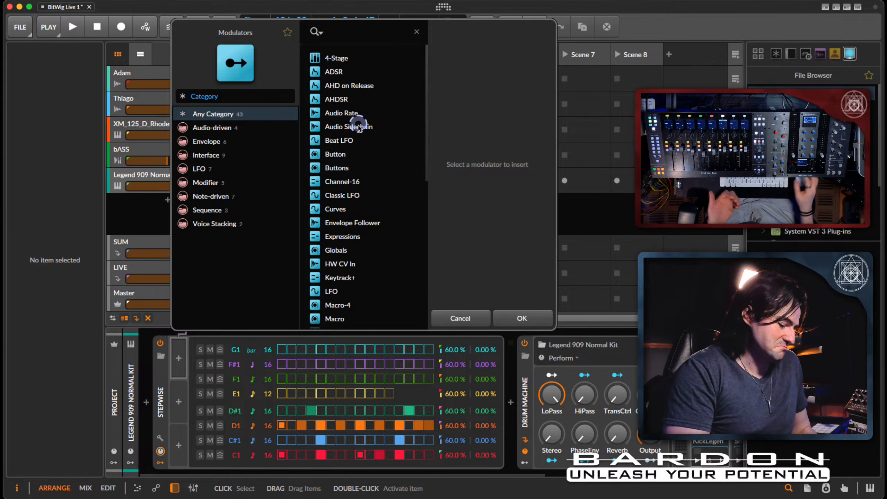
pyautogui.write('lfo')
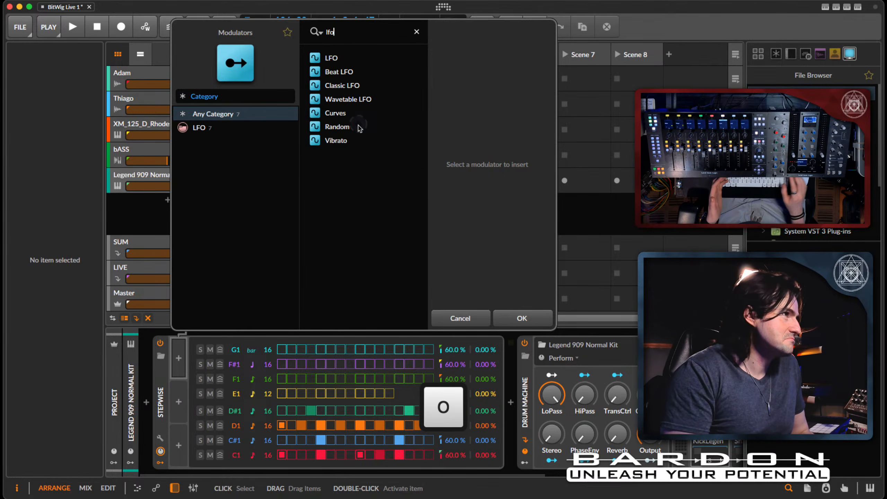
pyautogui.click(321, 58)
pyautogui.click(527, 318)
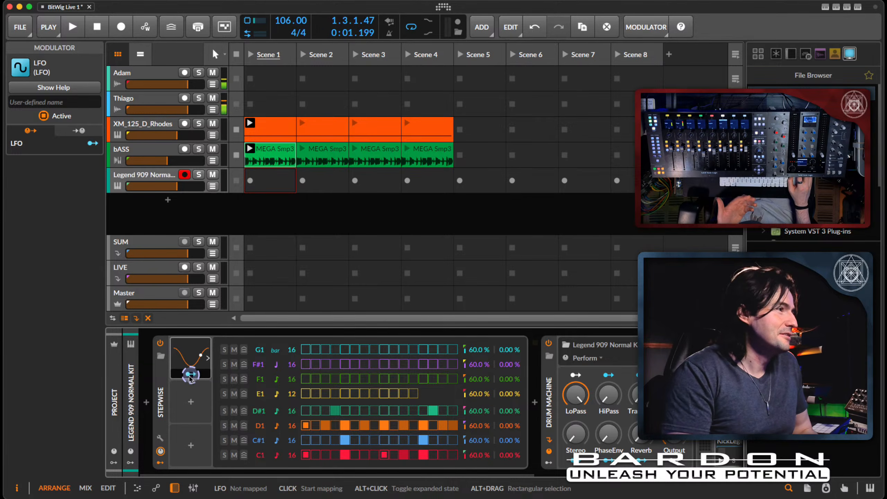
# - Add hits on steps 1, 5 and 9 of Stepwise's E1 lane, auditioning the beat with the Scene 1 clips
pyautogui.moveTo(188, 377); pyautogui.dragTo(376, 409)
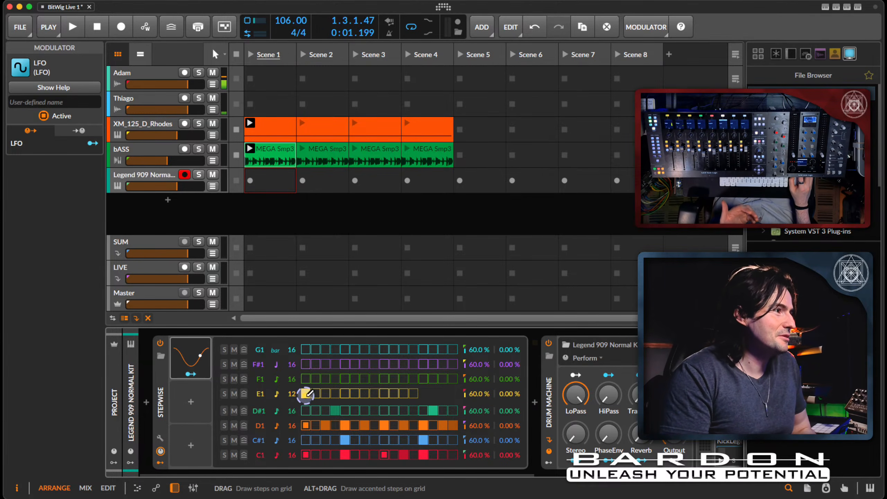
pyautogui.press('space')
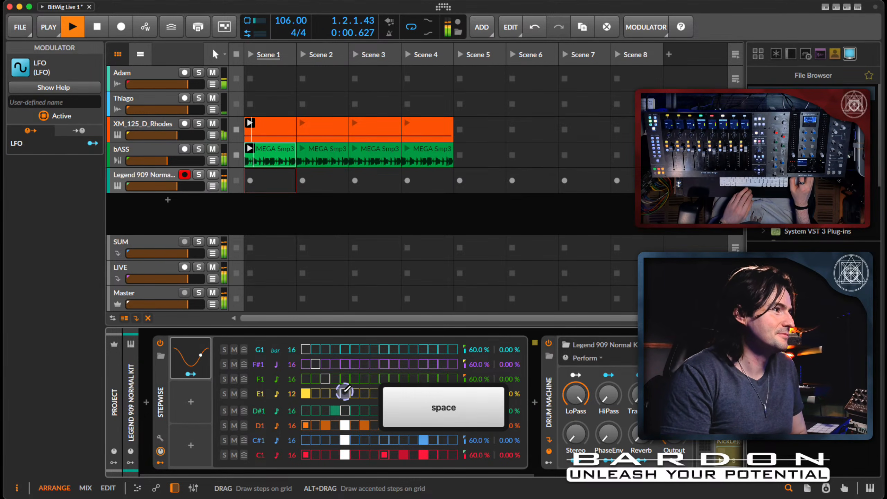
pyautogui.hscroll(6, 379, 389)
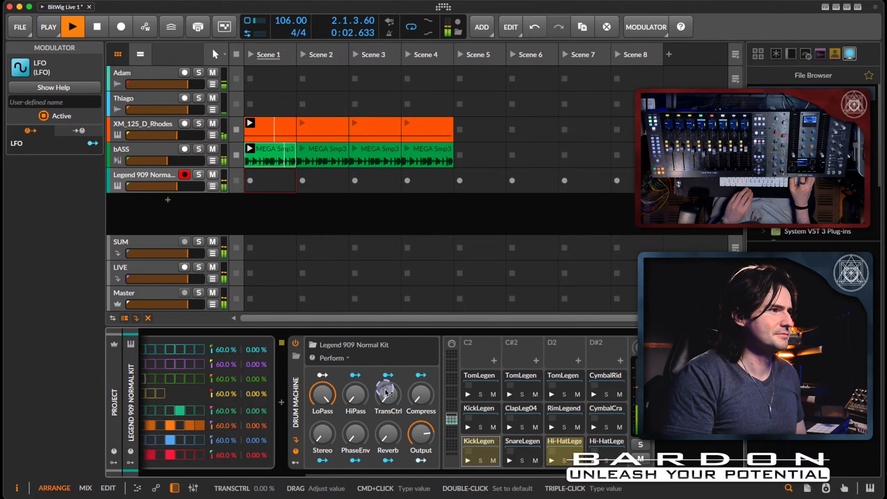
pyautogui.hscroll(-6, 386, 390)
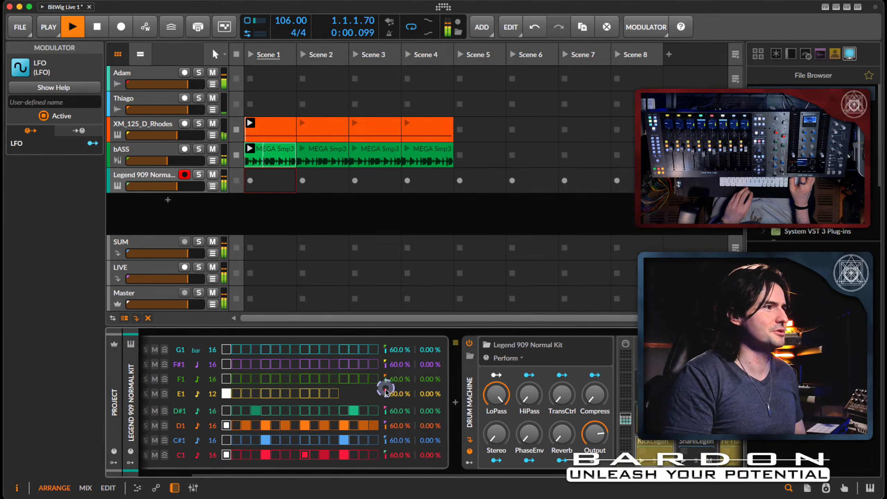
pyautogui.press('space')
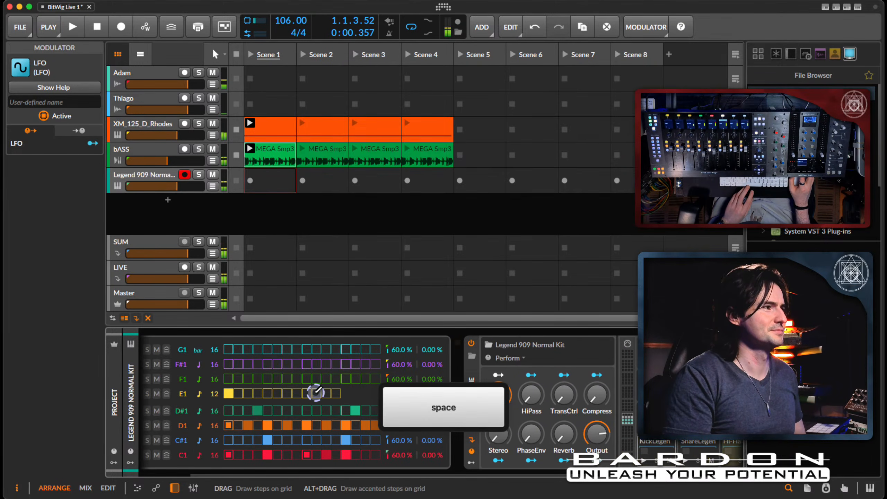
pyautogui.click(267, 393)
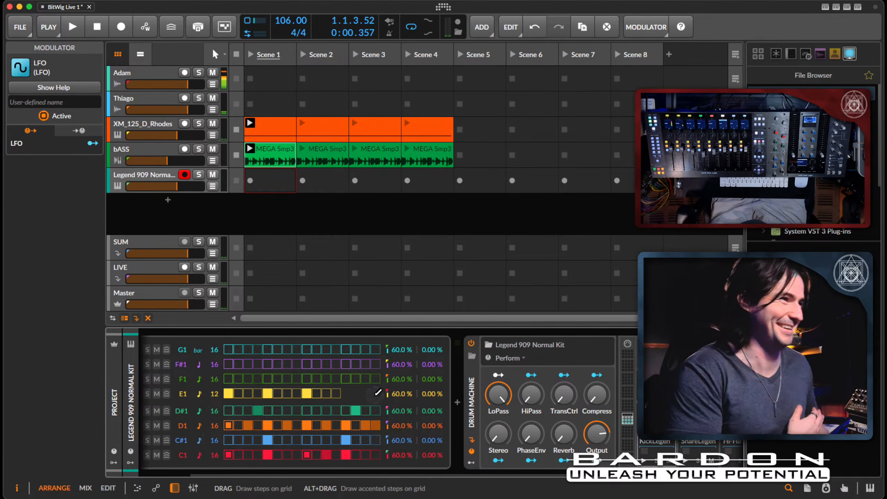
pyautogui.hscroll(6, 378, 395)
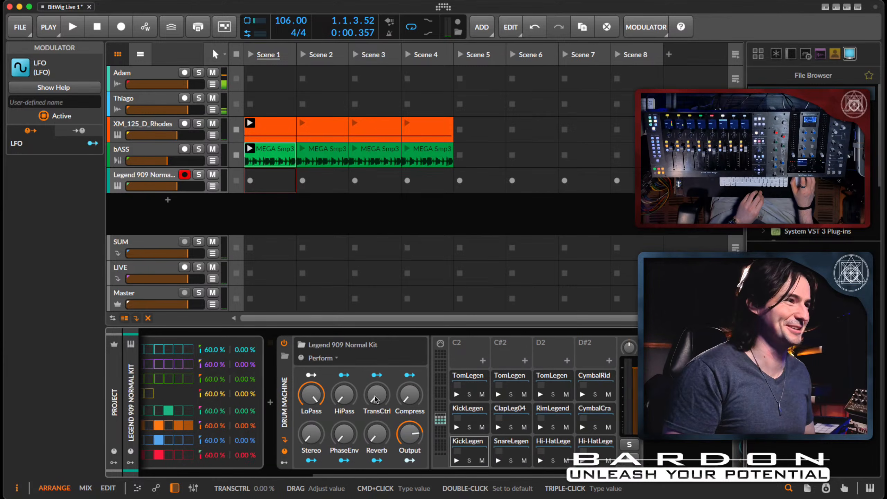
pyautogui.hscroll(-7, 375, 397)
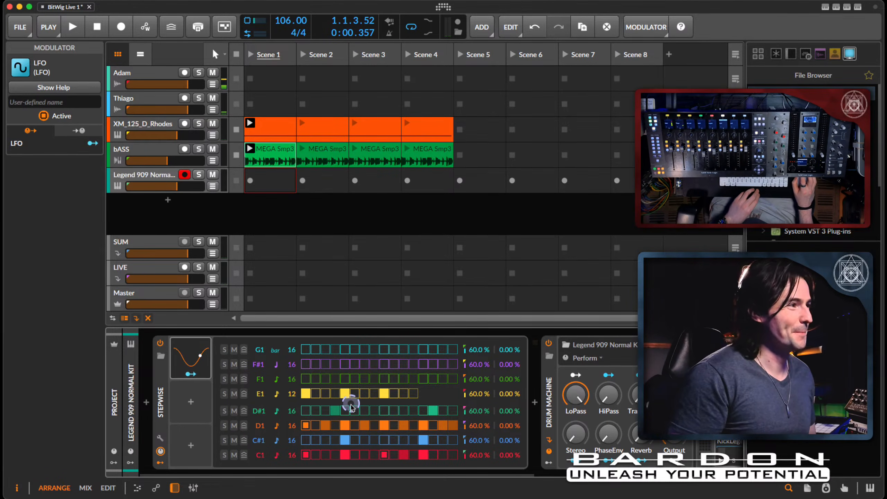
# - Set the E1 lane's length to 16 steps and add a hit on step 13
pyautogui.moveTo(198, 372)
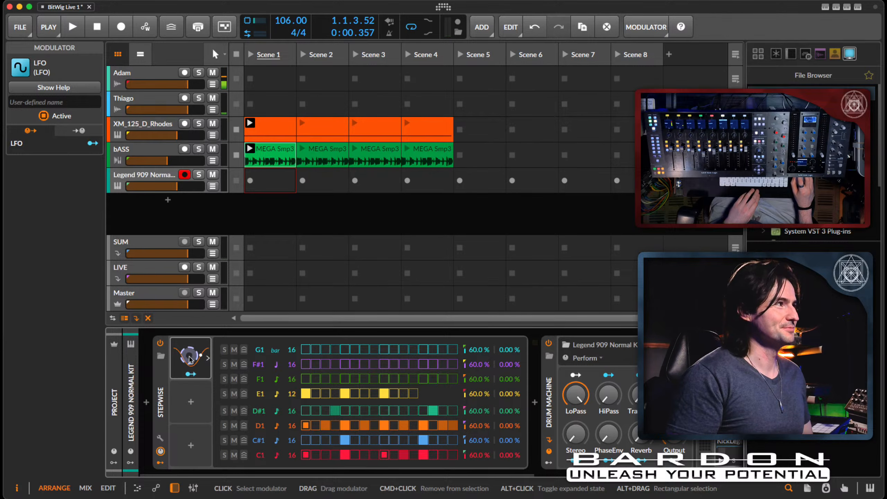
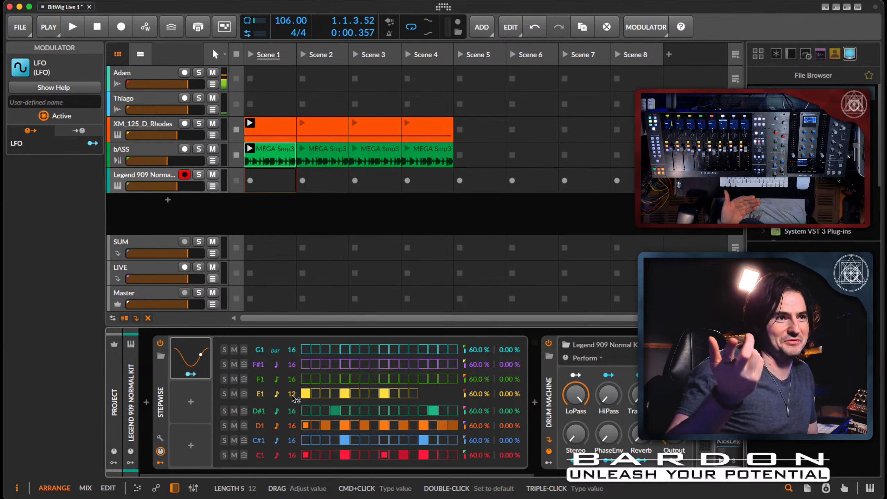
pyautogui.click(292, 395)
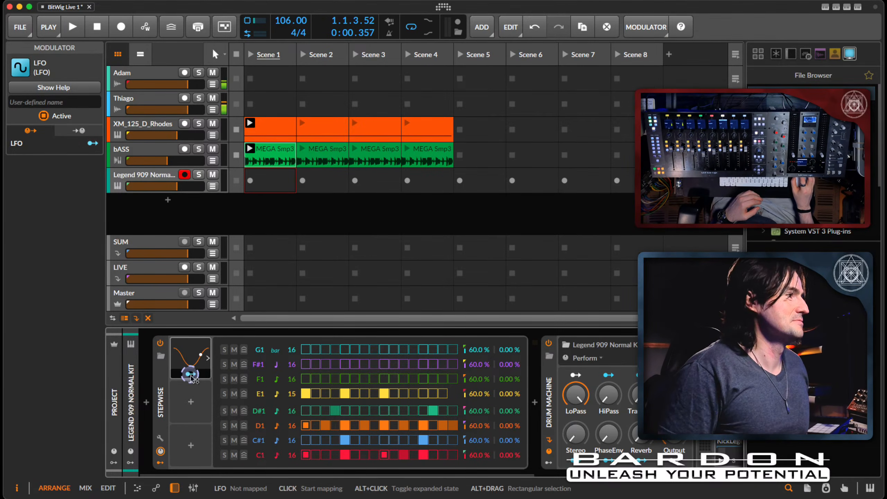
pyautogui.moveTo(290, 394); pyautogui.dragTo(291, 397)
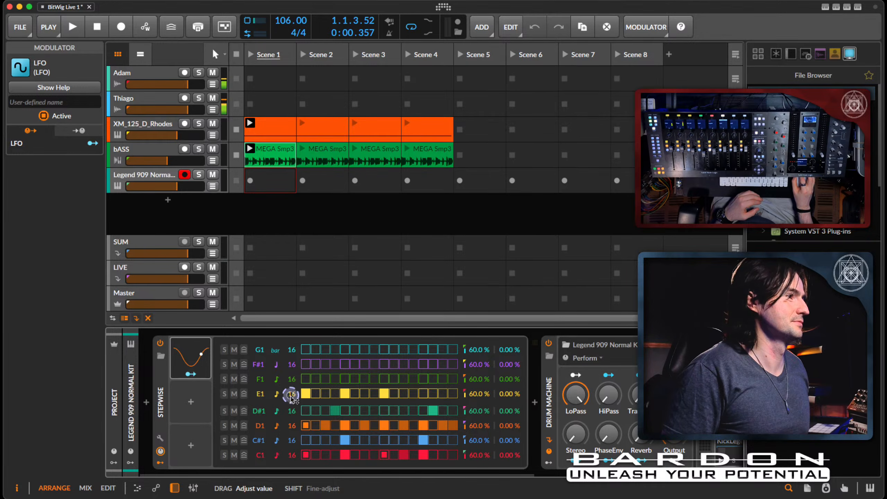
pyautogui.click(423, 394)
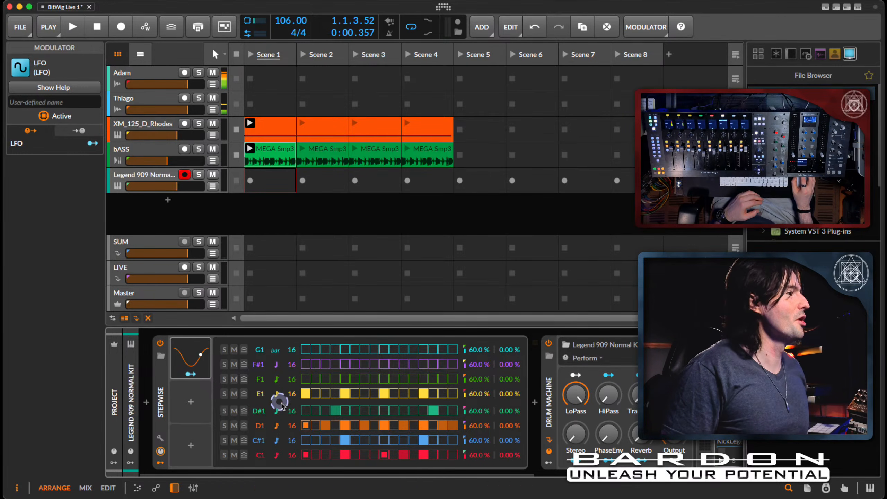
pyautogui.click(191, 375)
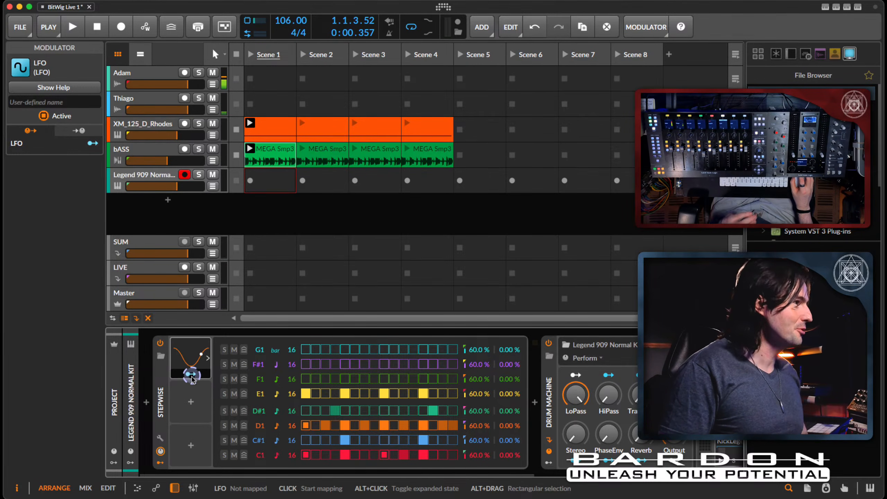
pyautogui.click(191, 375)
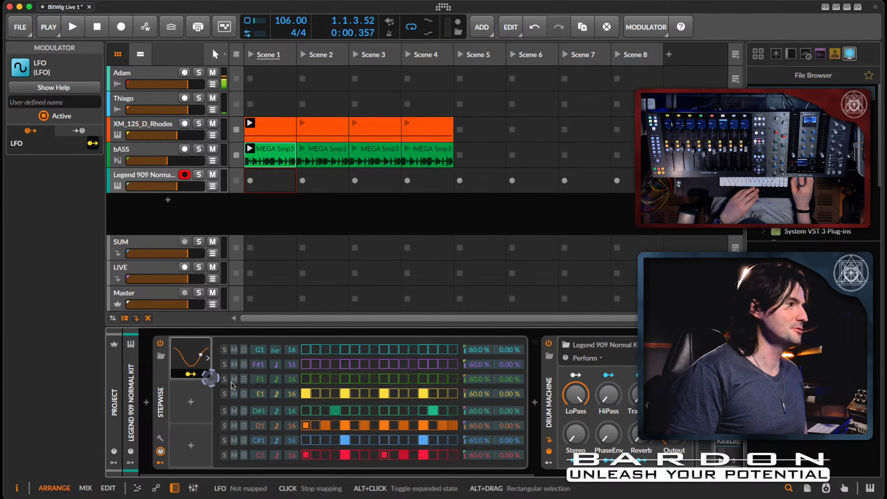
pyautogui.click(185, 376)
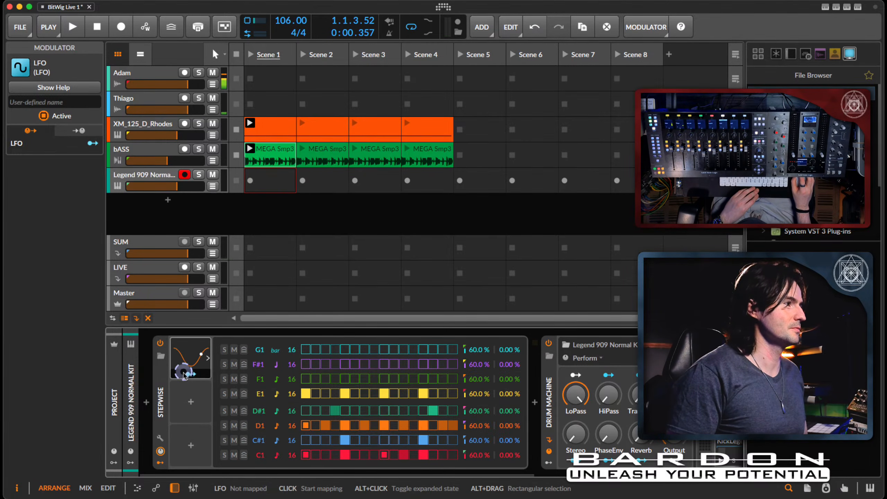
# - Map the LFO to the E1 lane's length with an amount of -6.56 and set the lane's length to 13 steps
pyautogui.click(190, 376)
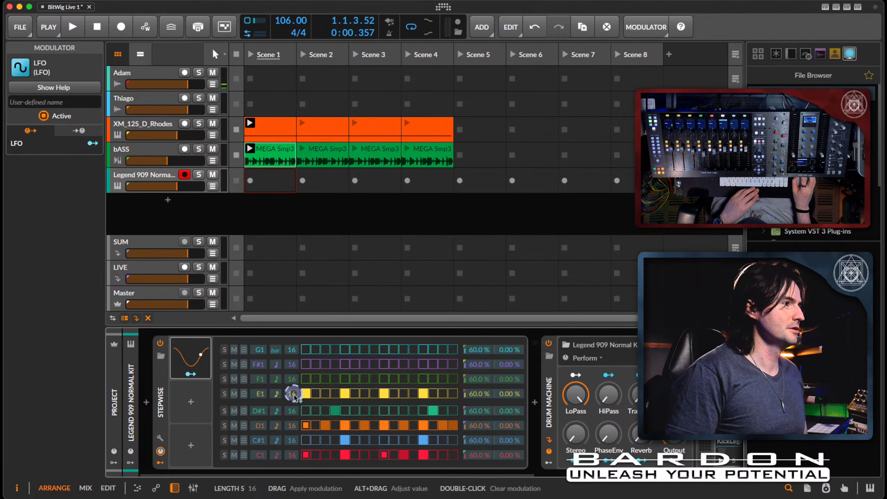
pyautogui.moveTo(295, 395); pyautogui.dragTo(294, 398)
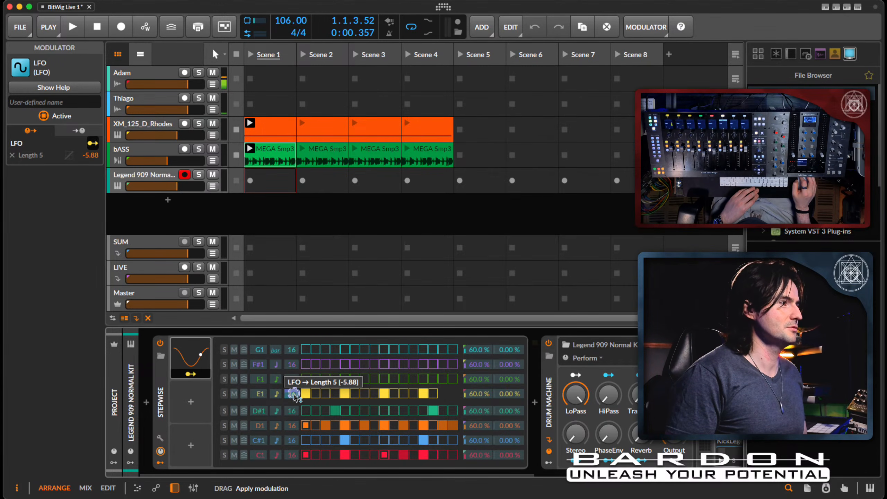
pyautogui.moveTo(294, 397); pyautogui.dragTo(295, 398)
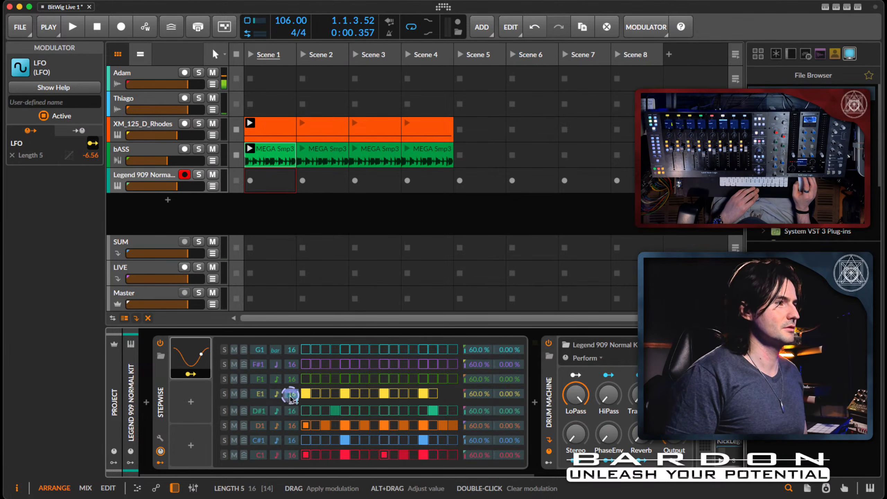
pyautogui.click(197, 380)
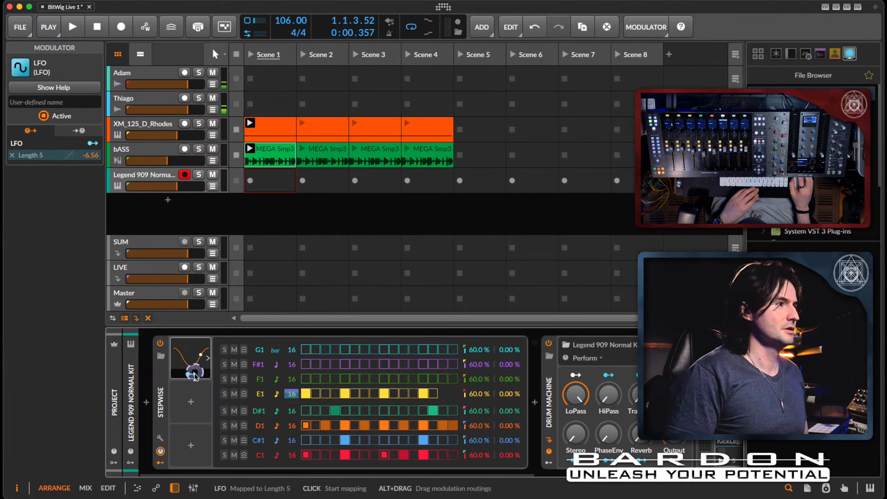
pyautogui.moveTo(291, 398); pyautogui.dragTo(295, 400)
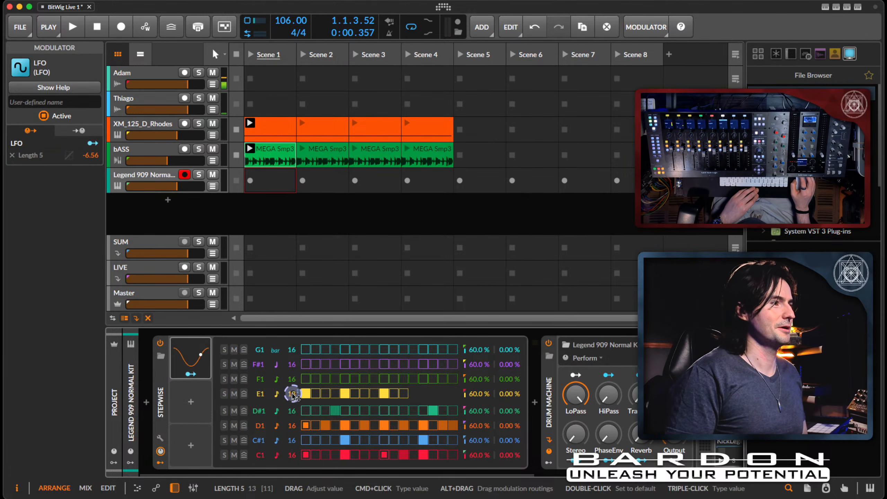
# - Show the LFO's full settings and set its trigger mode to Sync and its rate to 0.59 Hz
pyautogui.click(212, 358)
pyautogui.doubleClick(197, 358)
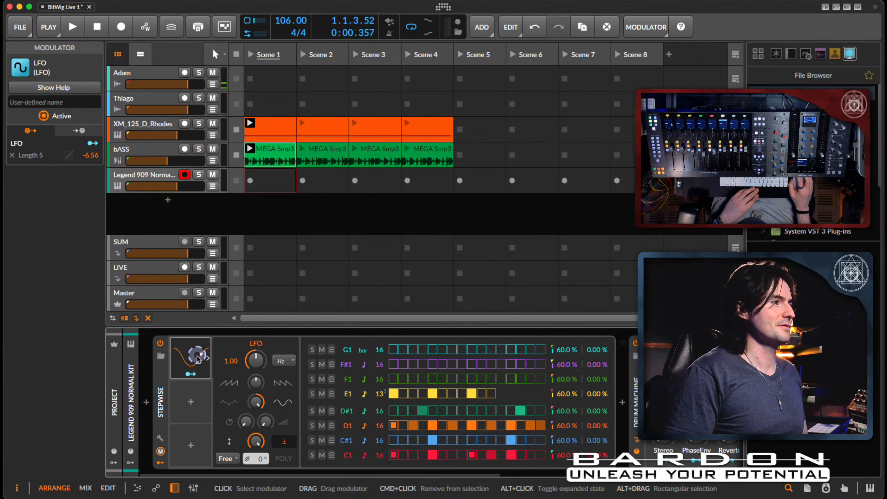
pyautogui.click(234, 459)
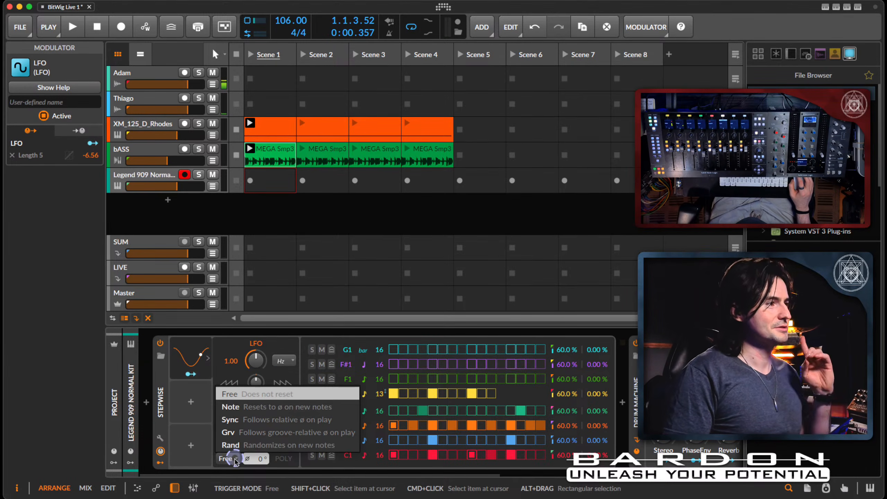
pyautogui.click(265, 421)
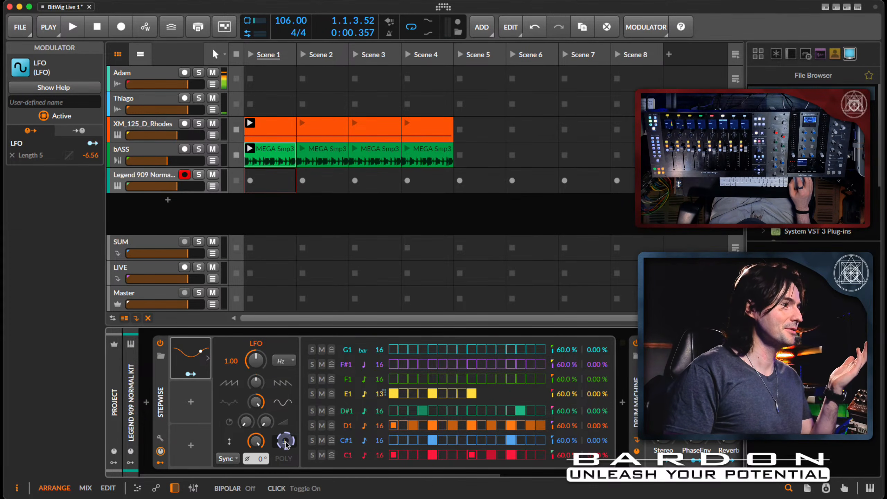
pyautogui.moveTo(257, 363); pyautogui.dragTo(266, 373)
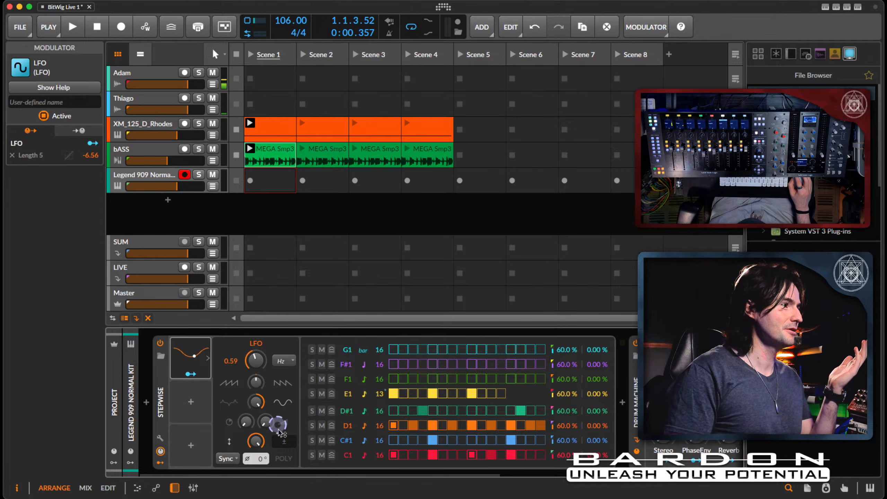
pyautogui.moveTo(252, 444); pyautogui.dragTo(252, 444)
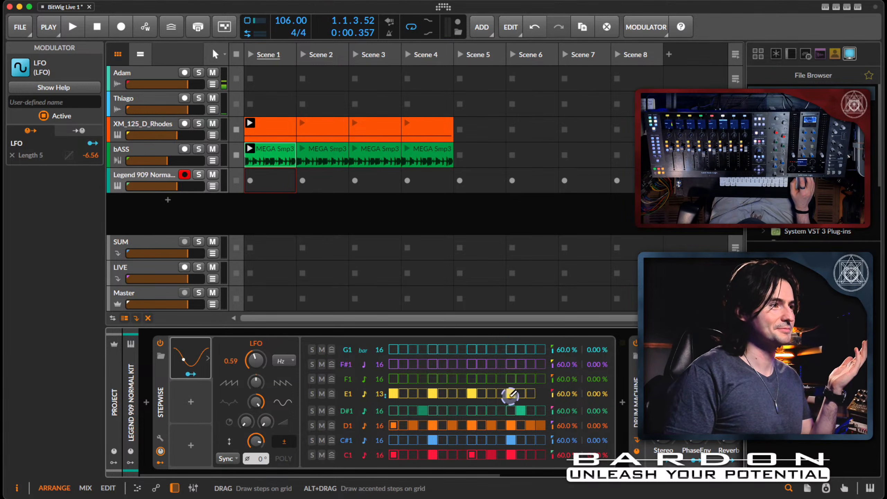
# - Audition the LFO-modulated E1 lane, replacing its hits on steps 9 and 13 with hits on steps 7, 10 and 15
pyautogui.press('space')
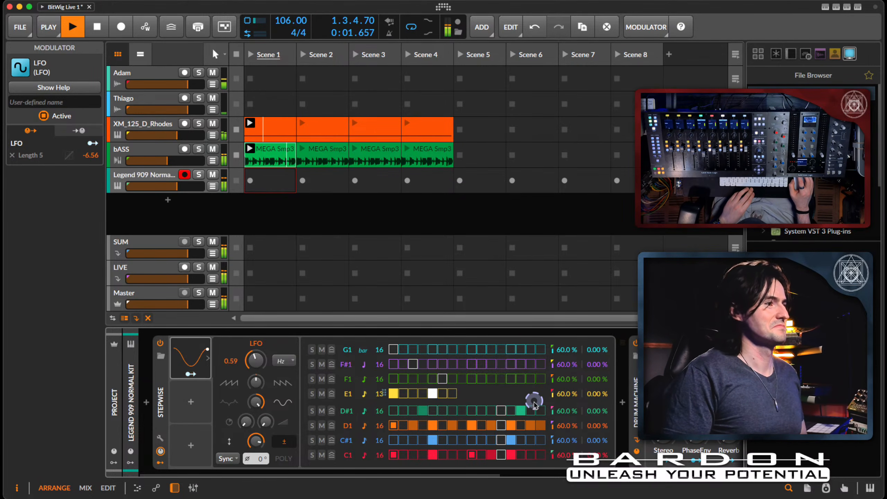
pyautogui.press('space')
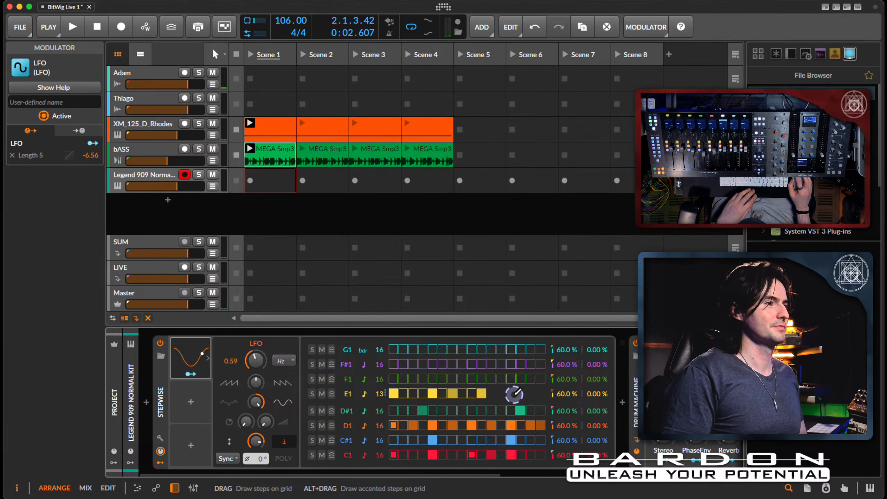
pyautogui.press('space')
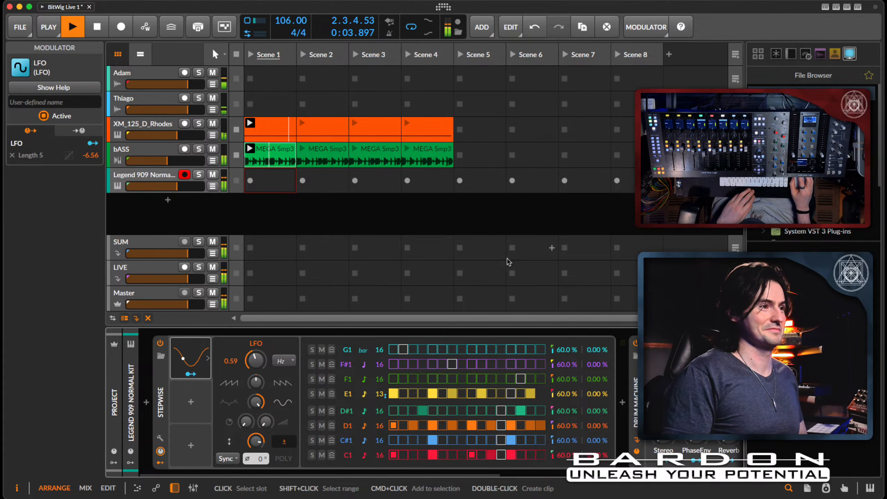
pyautogui.press('space')
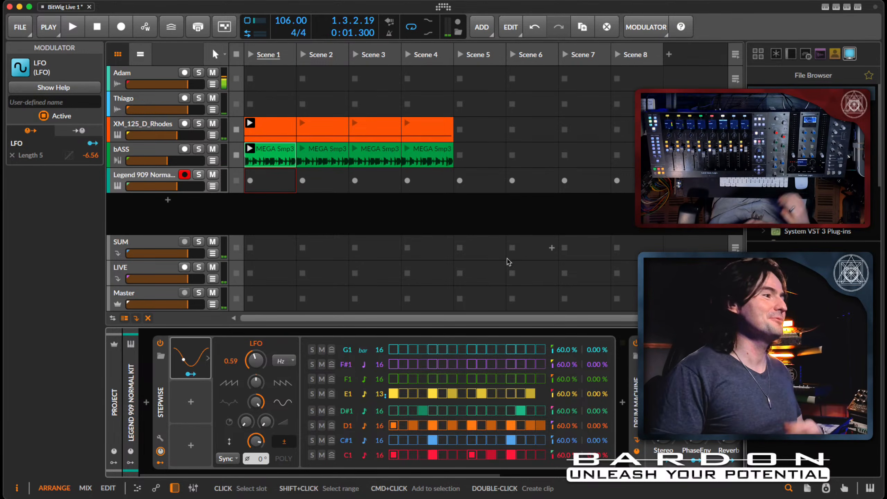
# - Fill in the D1 lane with hits on every step except 4 and 14
pyautogui.click(555, 406)
pyautogui.click(433, 425)
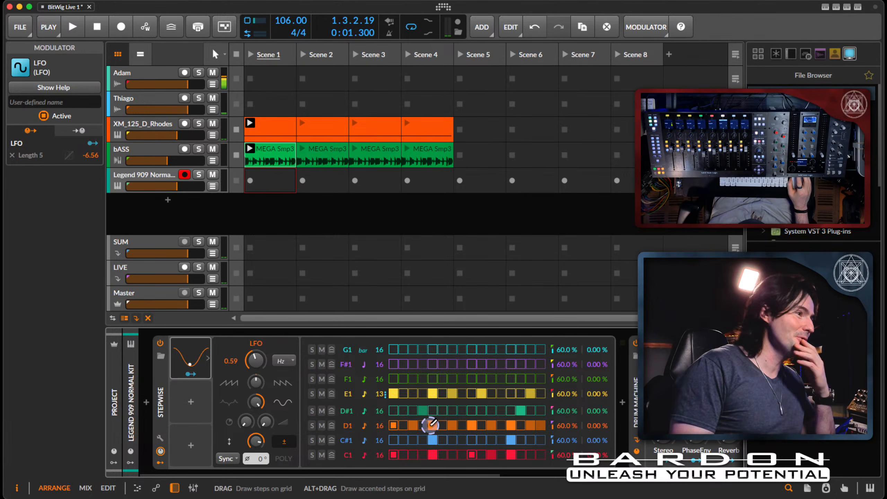
pyautogui.moveTo(433, 425); pyautogui.dragTo(451, 425)
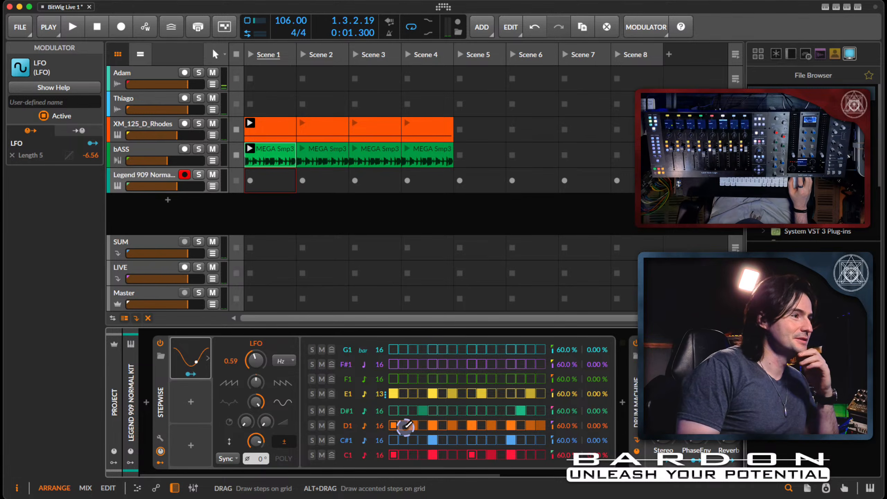
pyautogui.moveTo(423, 430); pyautogui.dragTo(456, 433)
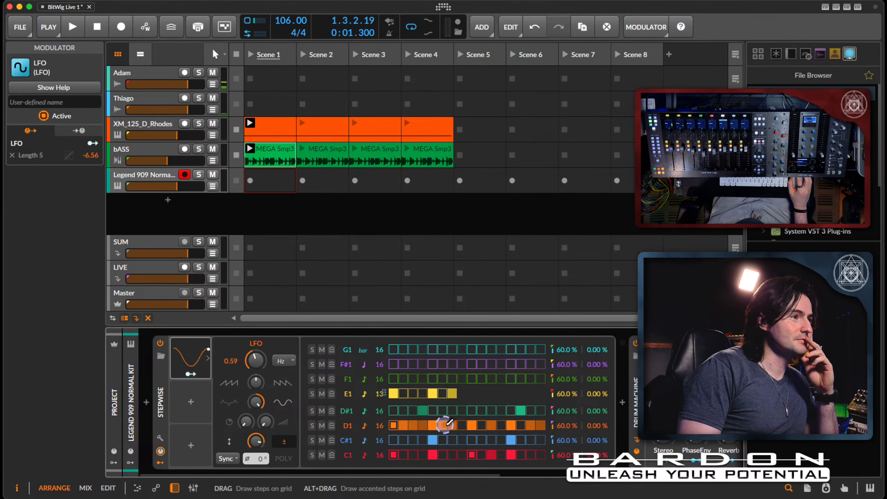
pyautogui.moveTo(488, 424); pyautogui.dragTo(464, 425)
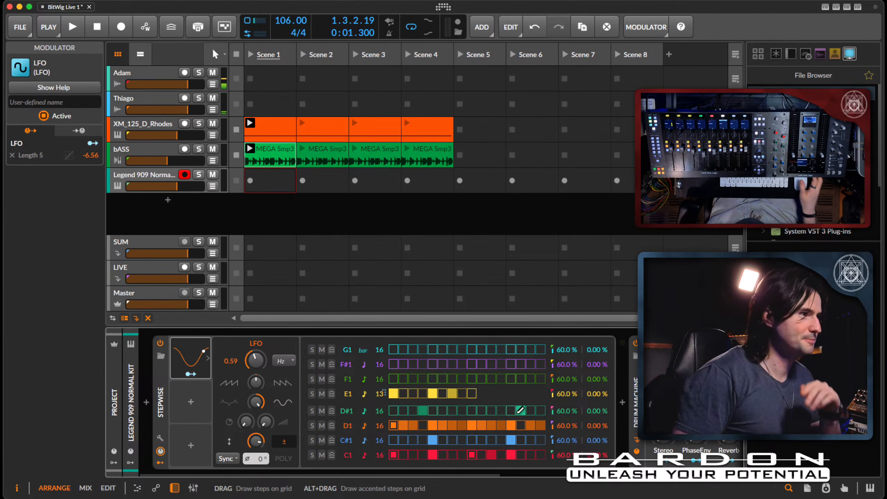
# - Insert a Steps modulator in Stepwise's second modulator slot
pyautogui.click(192, 402)
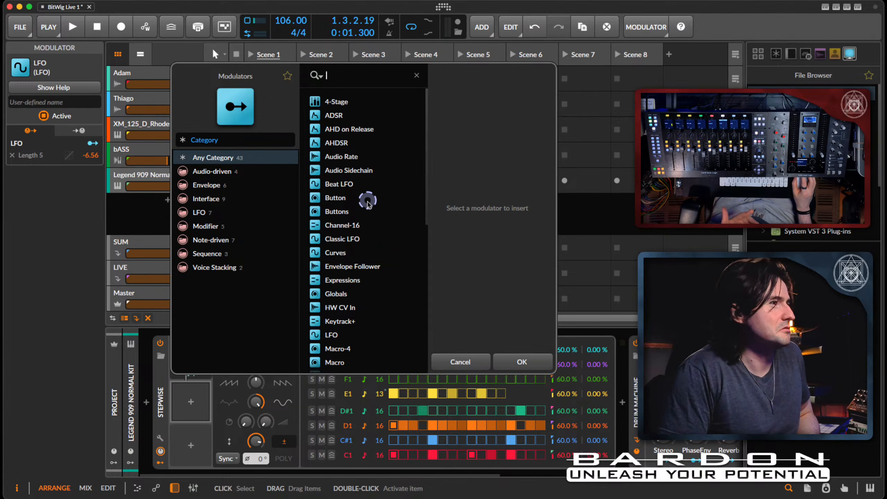
pyautogui.write('se')
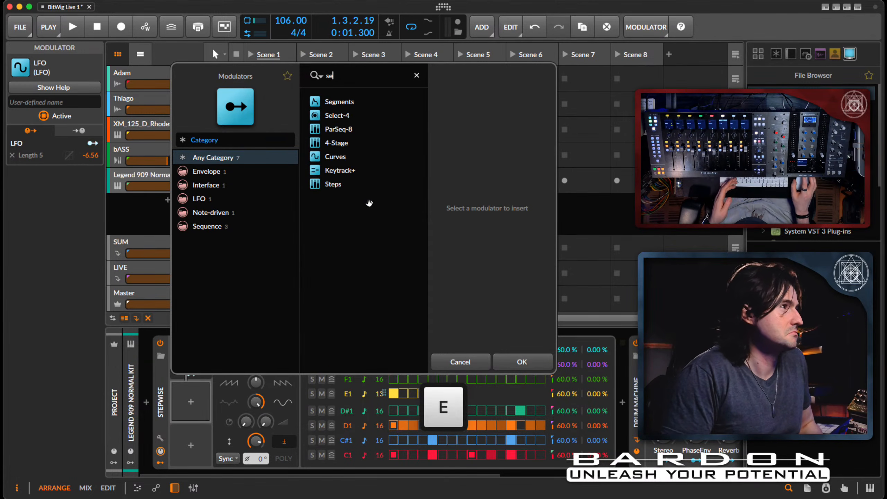
pyautogui.click(331, 184)
pyautogui.click(524, 360)
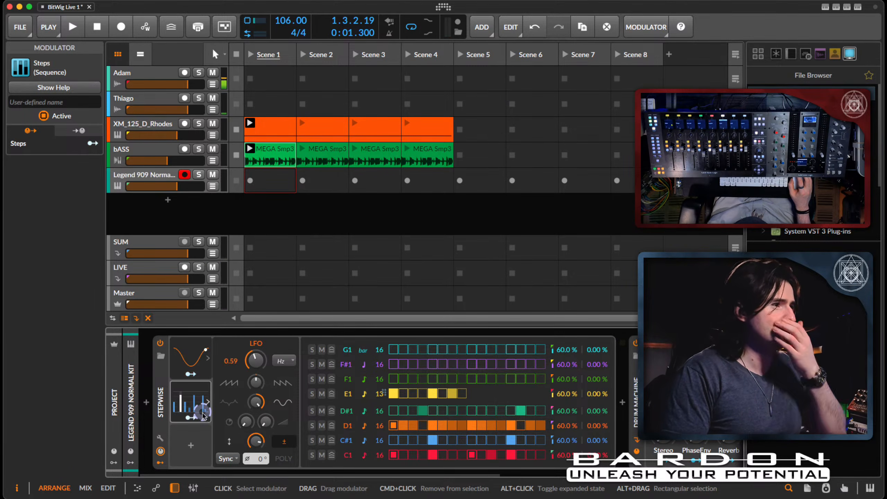
# - Set the D#1 lane's velocity to 62.8 % and map the Steps modulator to the D1 lane's velocity with an amount of 0.480
pyautogui.moveTo(567, 411); pyautogui.dragTo(566, 413)
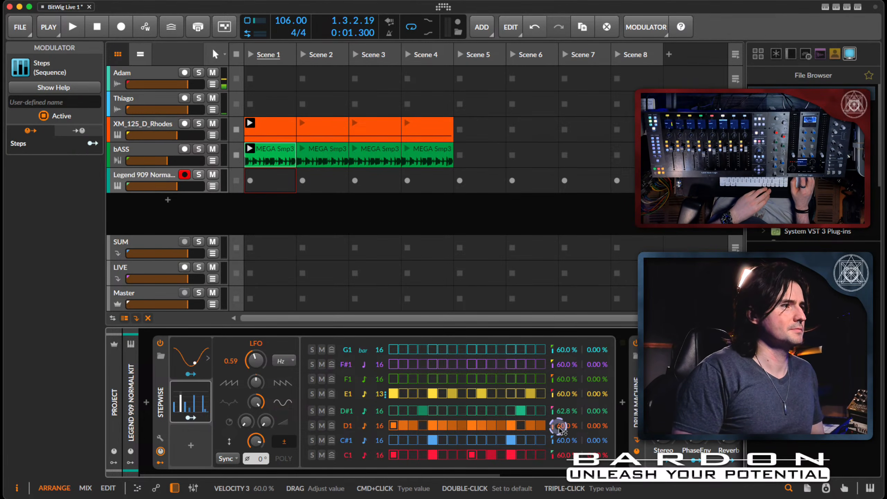
pyautogui.click(190, 417)
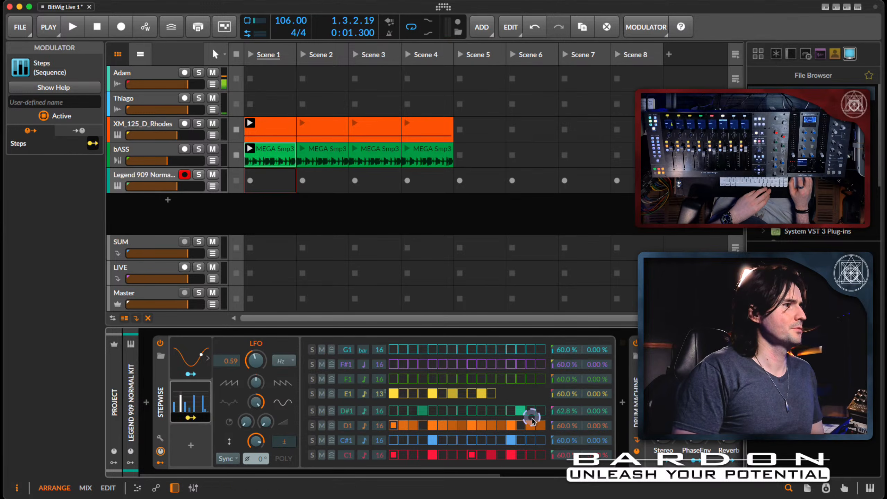
pyautogui.moveTo(572, 431); pyautogui.dragTo(567, 427)
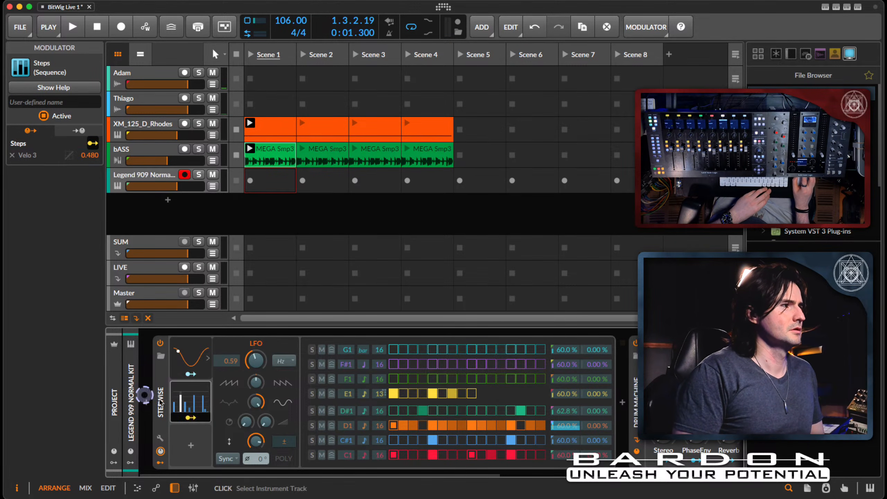
pyautogui.click(192, 419)
# - Show the Steps modulator's full editor and, with the loop playing, reduce its pattern to 3 steps
pyautogui.click(208, 402)
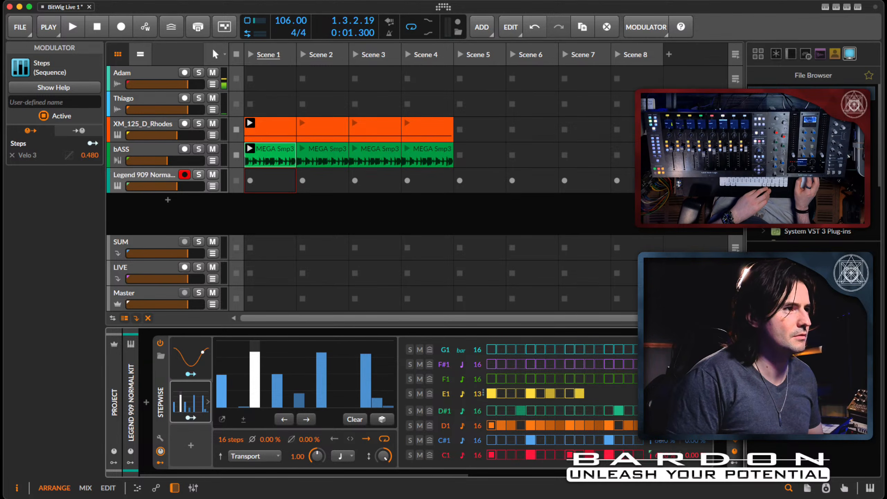
pyautogui.press('shift+super')
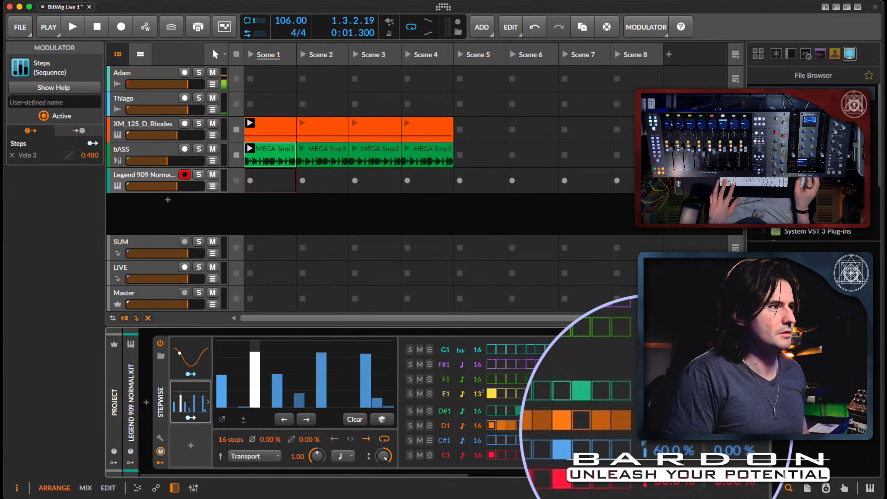
pyautogui.press('shift+super')
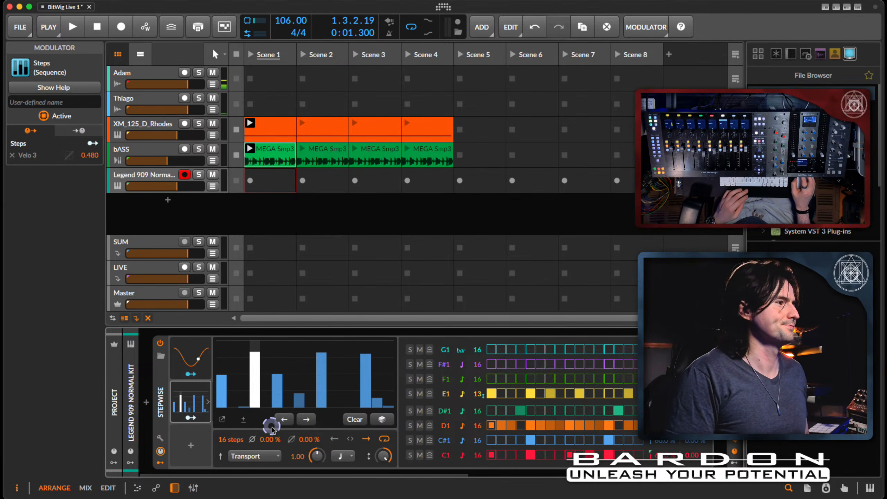
pyautogui.press('space')
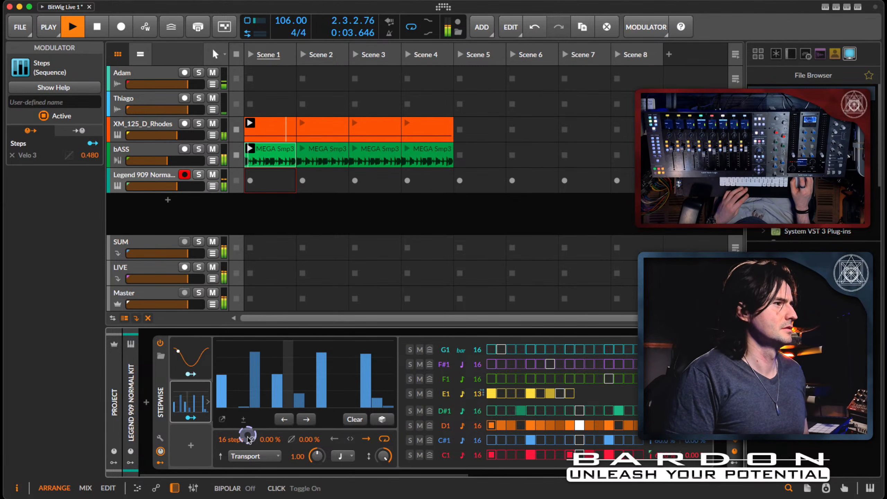
pyautogui.moveTo(237, 440); pyautogui.dragTo(239, 445)
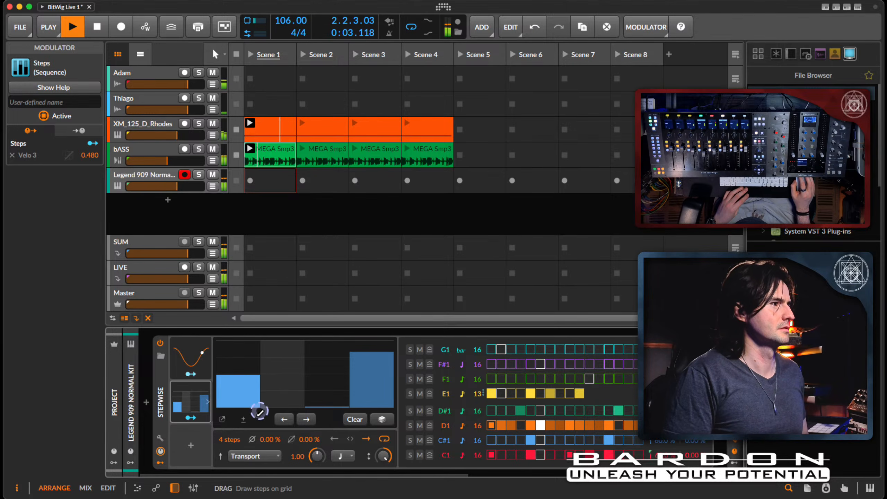
pyautogui.moveTo(239, 437); pyautogui.dragTo(240, 439)
# - Raise the Steps modulator's second step almost to maximum and lower its first step to a small value, checking the D1 velocity during playback
pyautogui.click(313, 393)
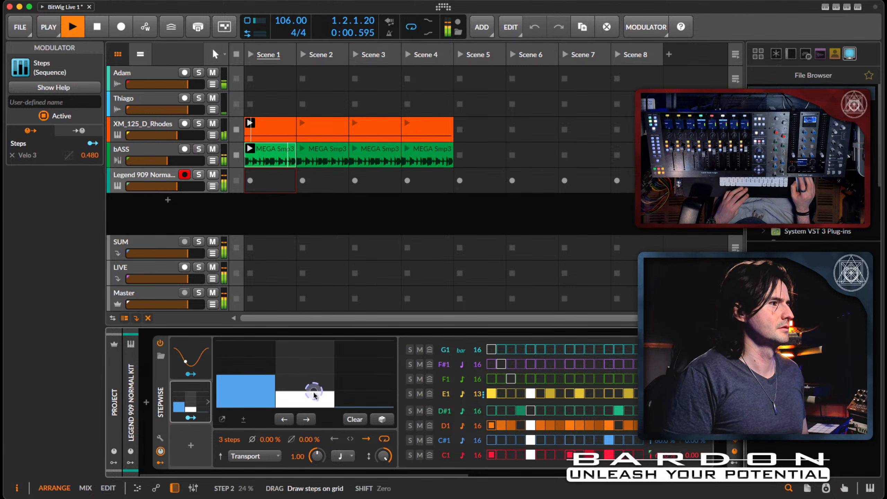
pyautogui.moveTo(313, 393); pyautogui.dragTo(317, 343)
pyautogui.click(260, 380)
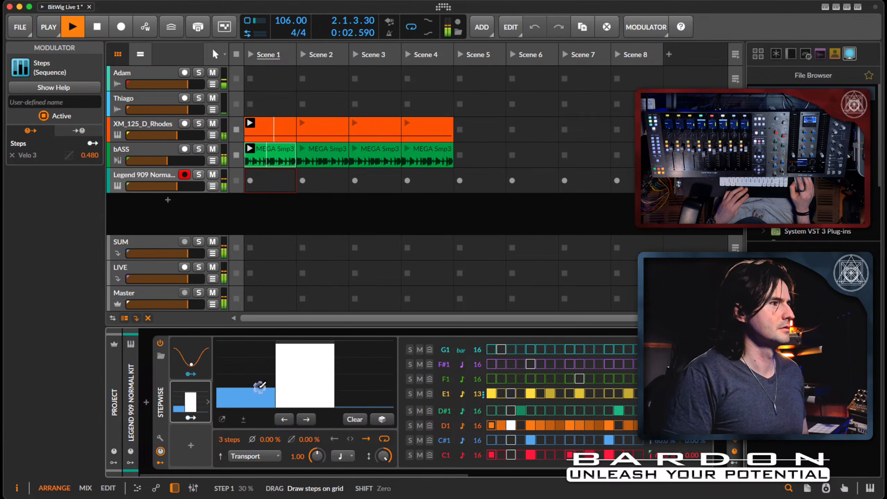
pyautogui.moveTo(259, 379); pyautogui.dragTo(258, 396)
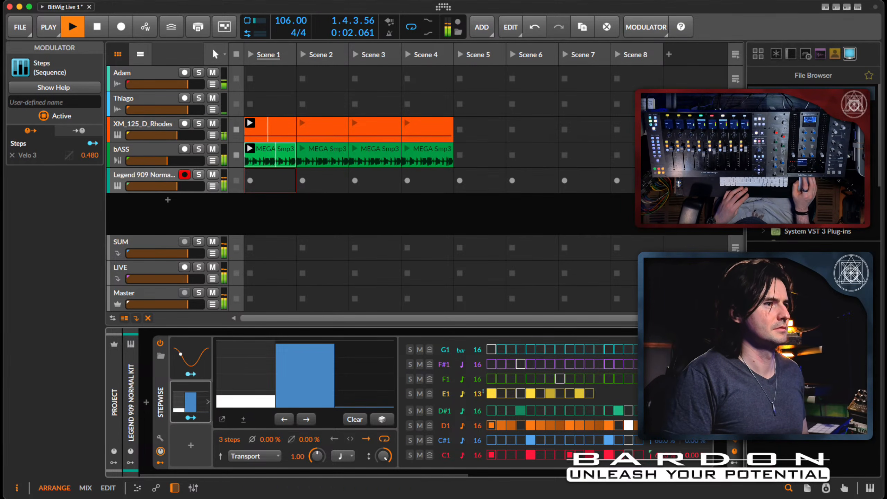
pyautogui.hscroll(6, 297, 402)
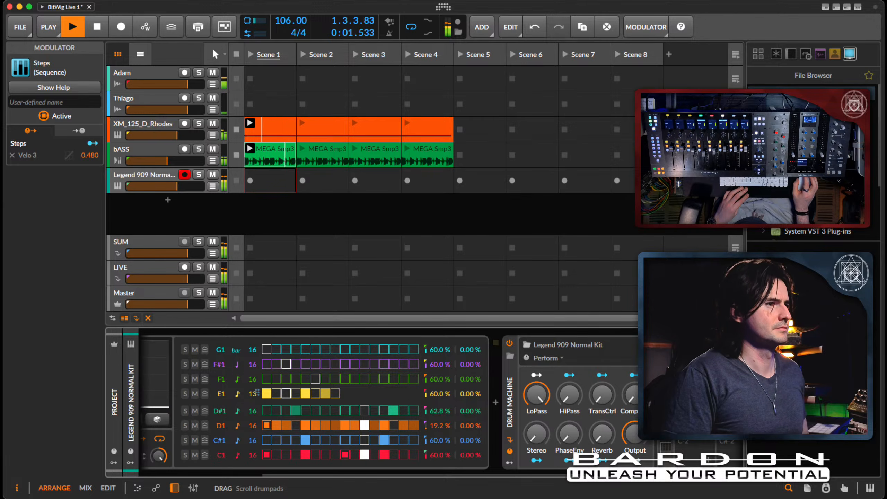
pyautogui.hscroll(-5, 301, 408)
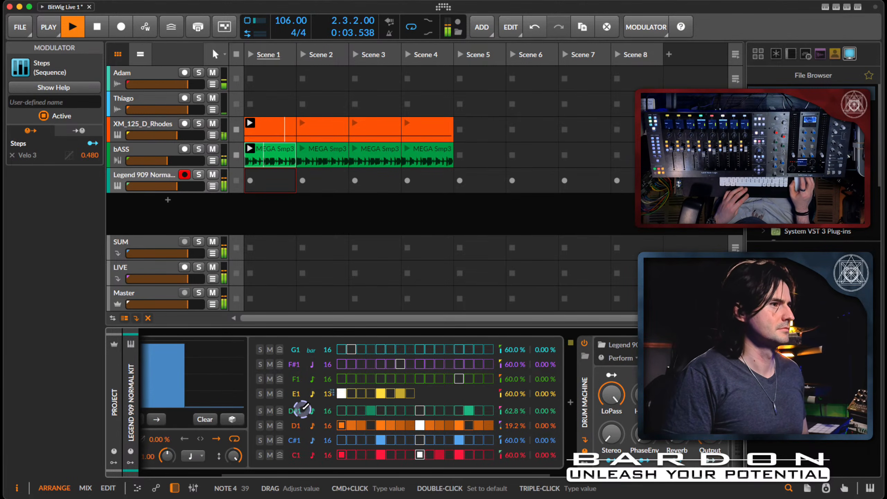
pyautogui.hscroll(-3, 313, 403)
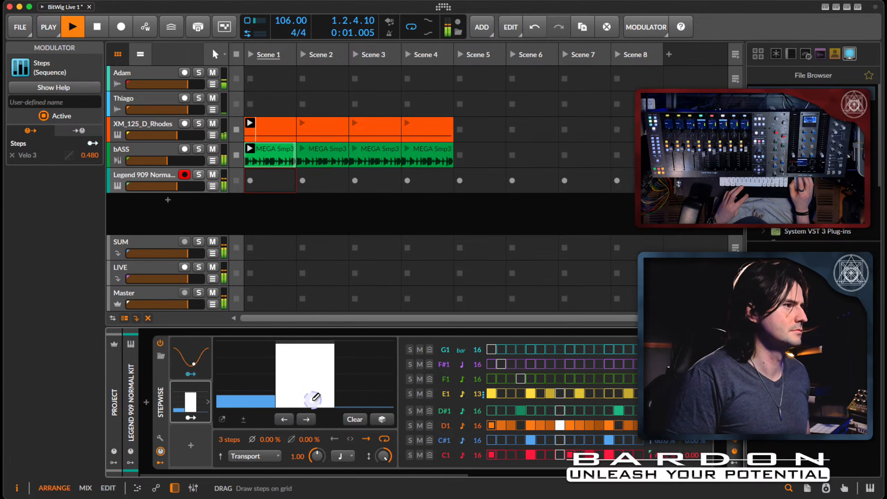
# - Raise the Steps modulator's amount on the D1 velocity to 0.788 and its second step to maximum, auditioning the loop
pyautogui.press('space')
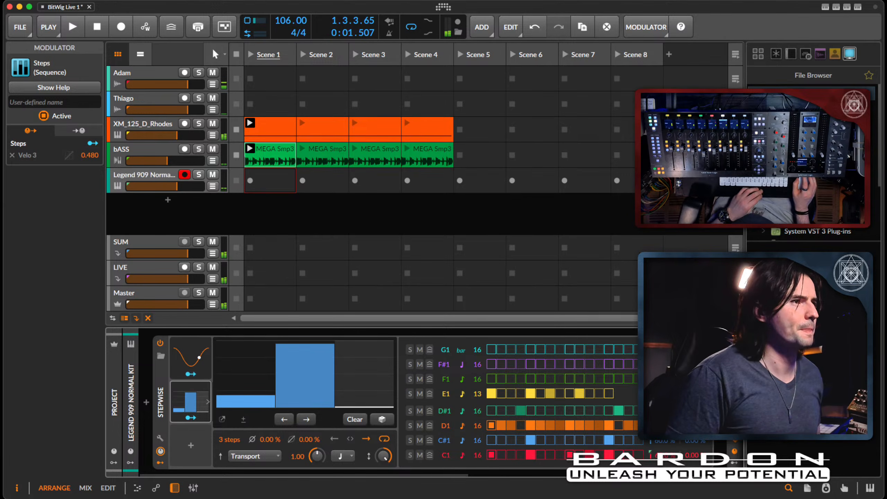
pyautogui.moveTo(258, 417); pyautogui.dragTo(258, 405)
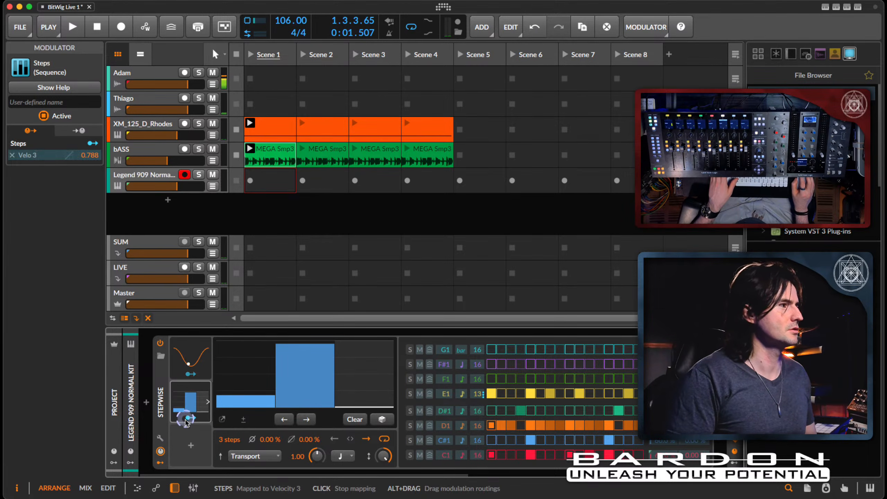
pyautogui.moveTo(313, 355); pyautogui.dragTo(312, 305)
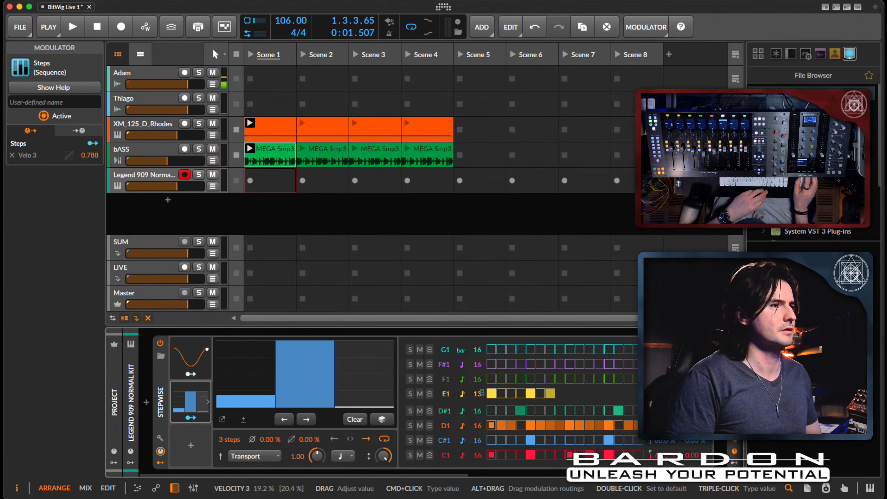
pyautogui.press('space')
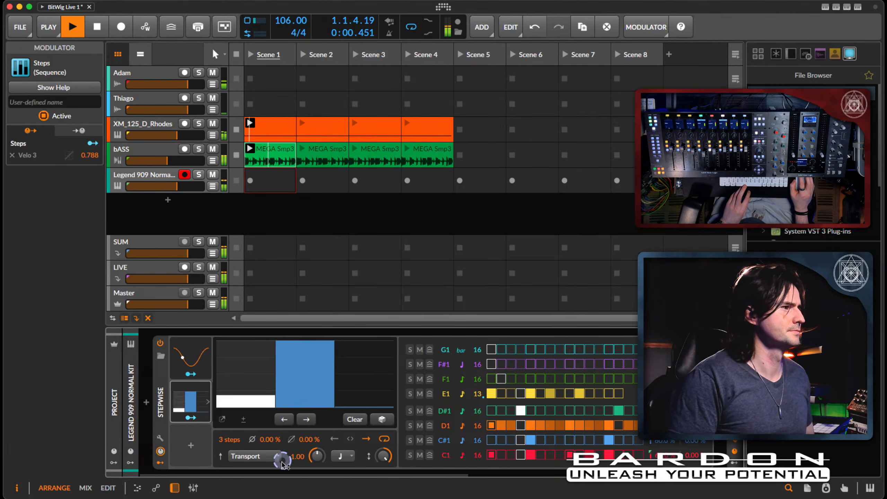
pyautogui.press('space')
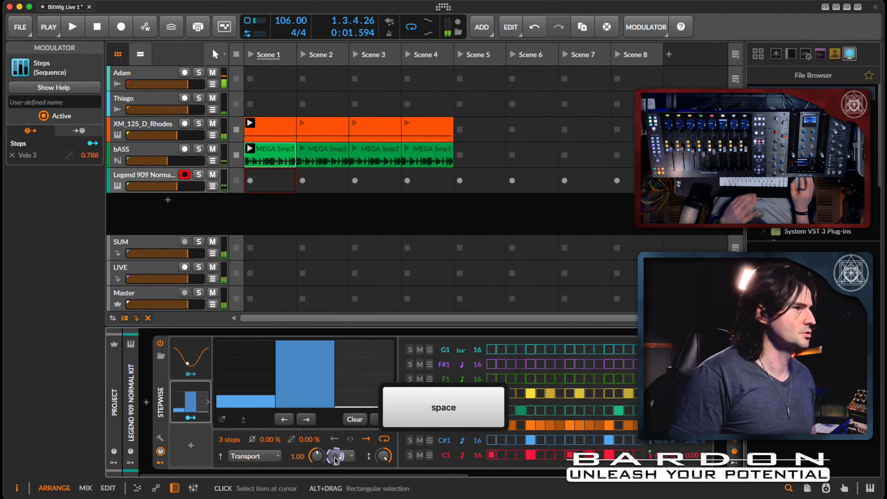
# - Switch the Steps modulator to bipolar and draw its third step to a value slightly below the centre line
pyautogui.moveTo(347, 406); pyautogui.dragTo(350, 385)
pyautogui.click(243, 421)
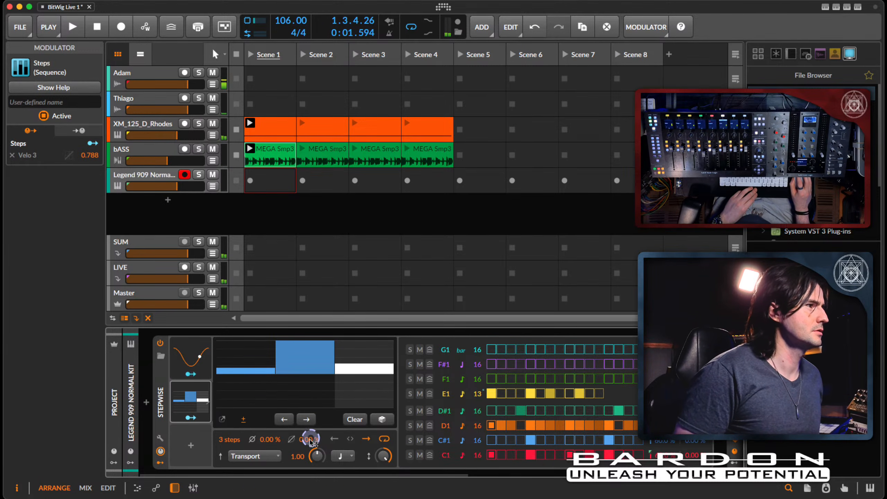
pyautogui.moveTo(363, 365); pyautogui.dragTo(363, 386)
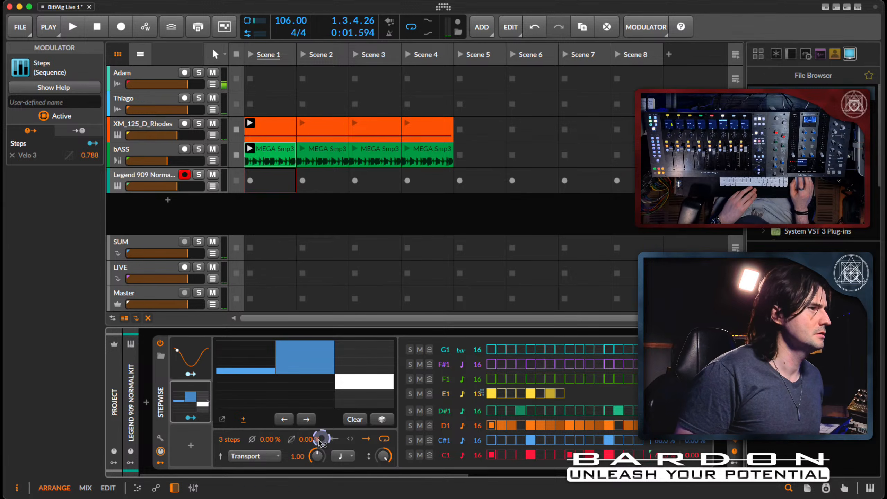
pyautogui.moveTo(308, 440); pyautogui.dragTo(309, 443)
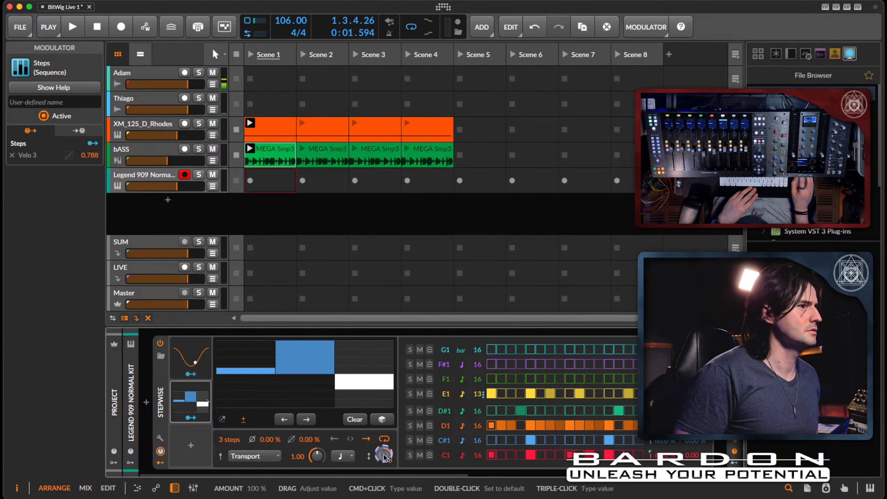
# - Set the Steps modulator's timebase to 8th note and sweep its rate to 10.14 while auditioning the loop
pyautogui.moveTo(315, 458); pyautogui.dragTo(316, 459)
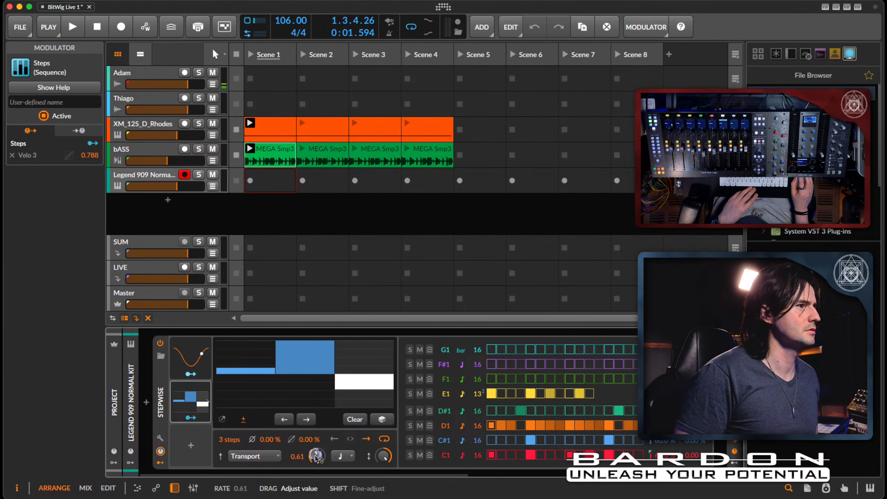
pyautogui.click(338, 456)
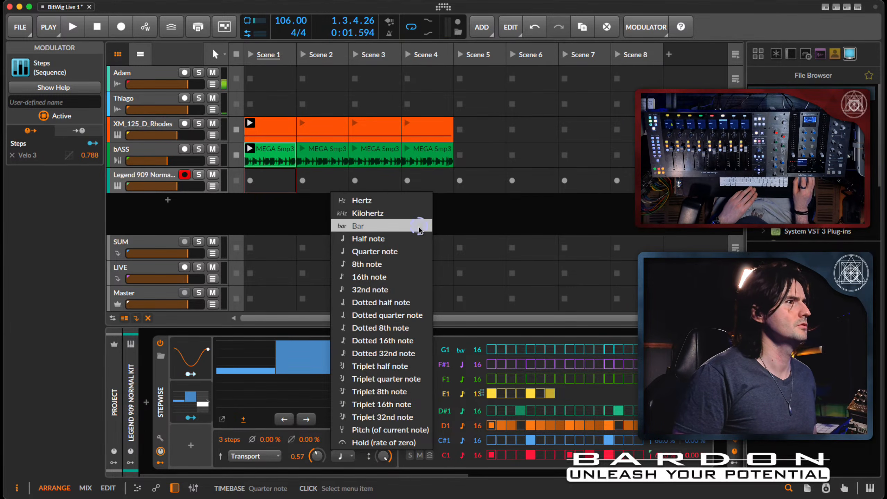
pyautogui.click(417, 268)
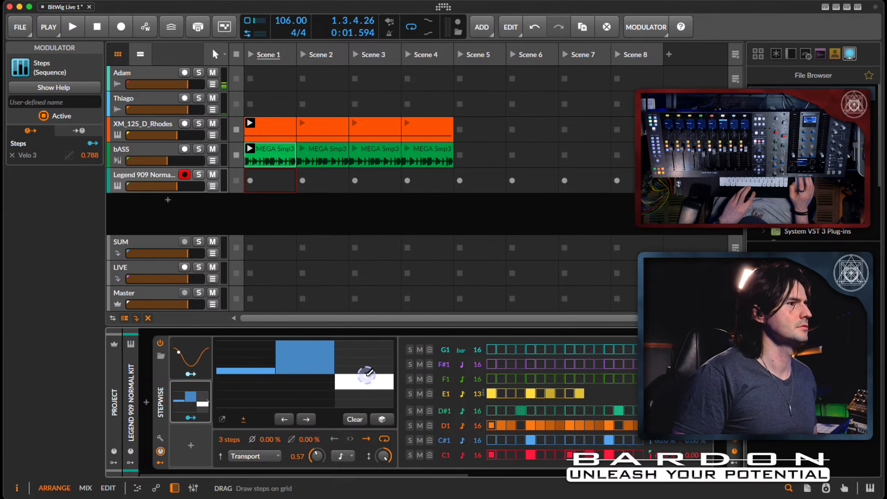
pyautogui.press('space')
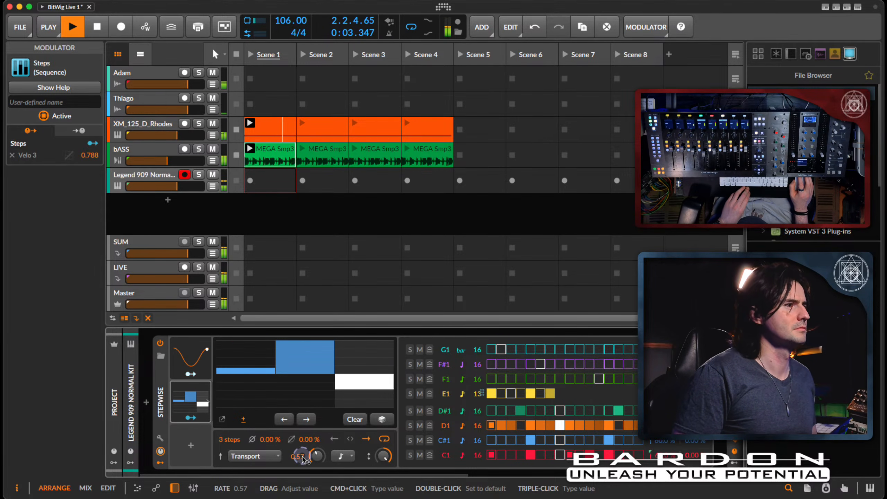
pyautogui.moveTo(315, 456); pyautogui.dragTo(312, 456)
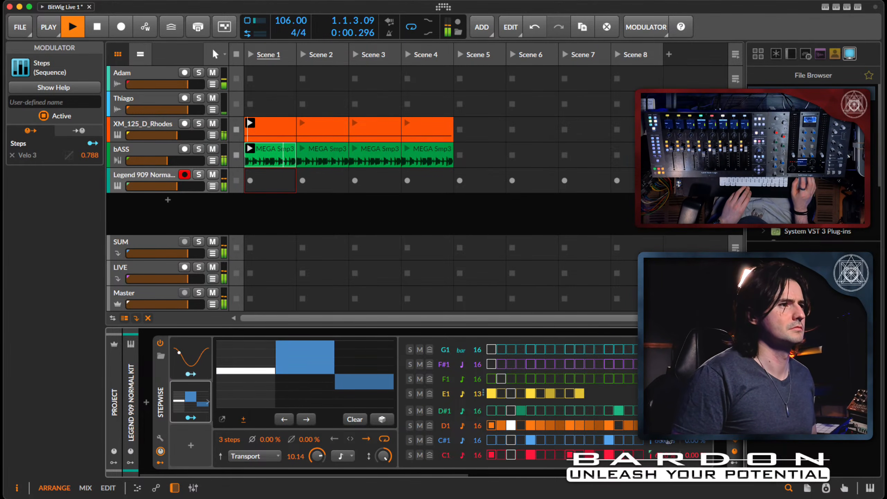
pyautogui.press('space')
# - Examine the 909 kit's rim and closed hi-hat pads against the loop and open the D1 hi-hat's sampler
pyautogui.hscroll(10, 376, 415)
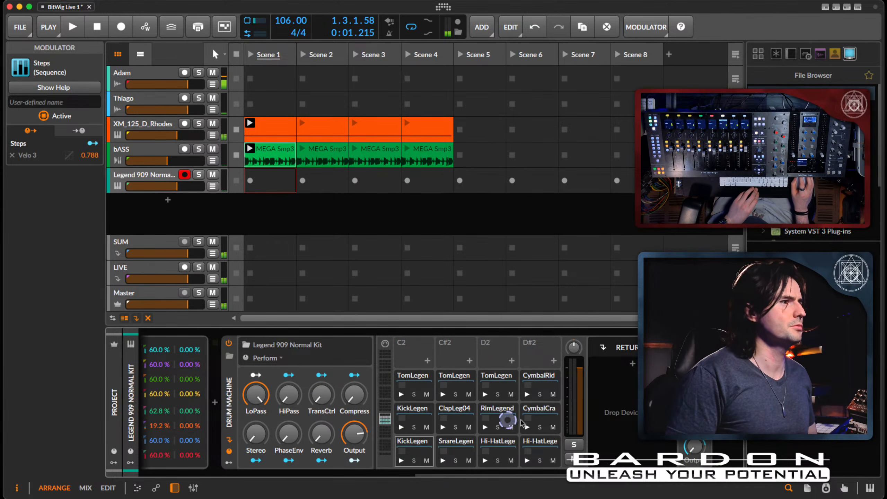
pyautogui.click(506, 419)
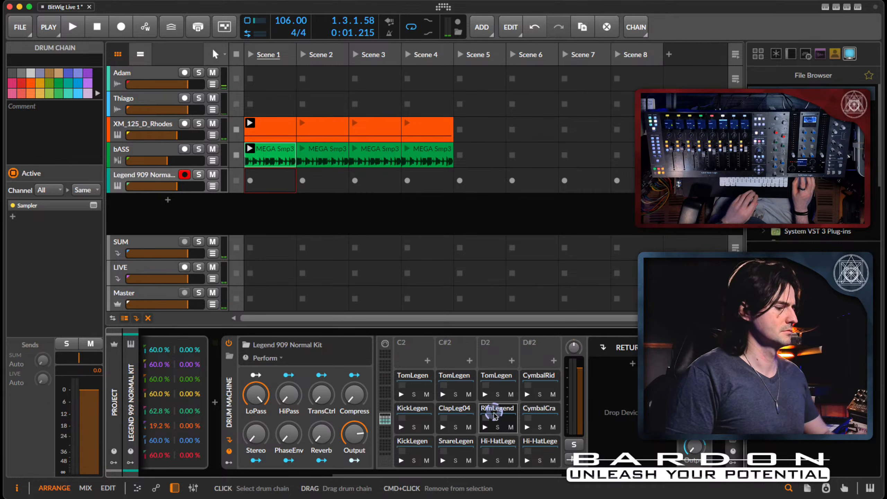
pyautogui.press('space')
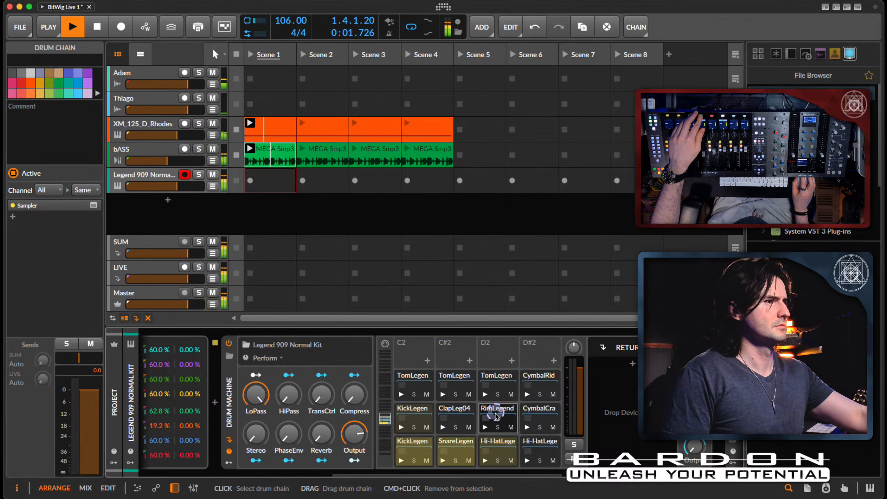
pyautogui.press('space')
pyautogui.click(502, 444)
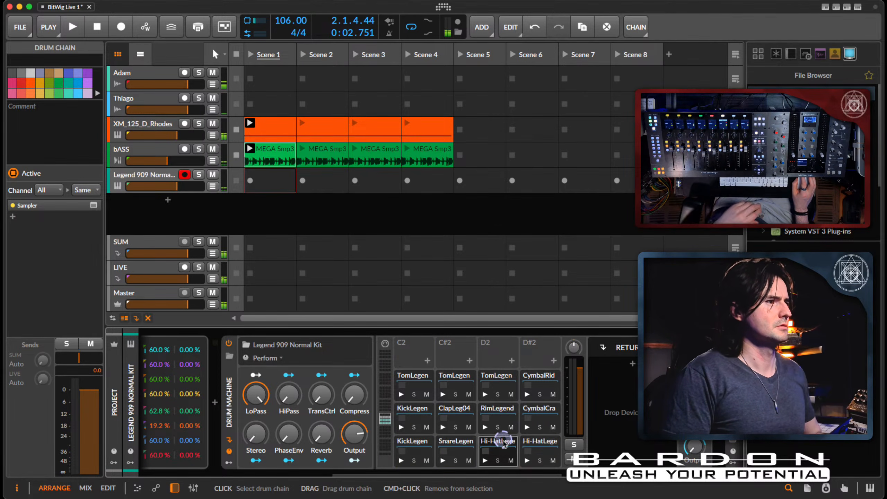
pyautogui.doubleClick(503, 443)
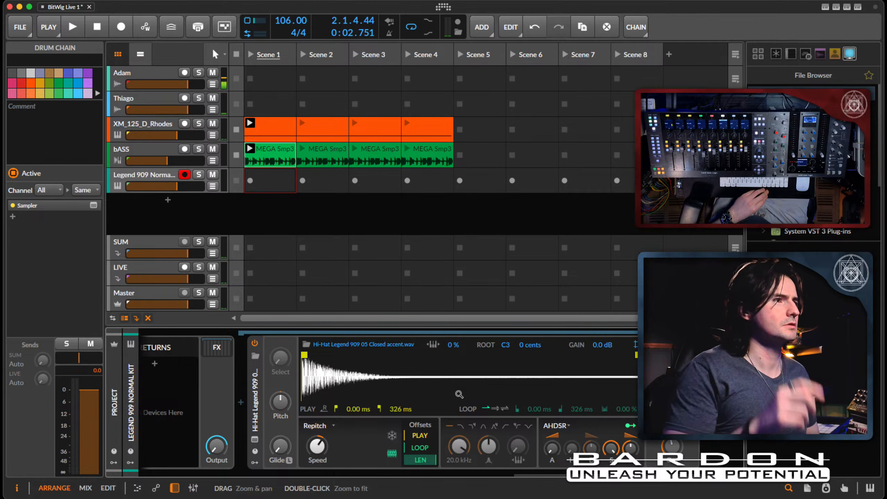
# - Delete the Legend 909 closed hi-hat from the Drum Machine's D1 pad
pyautogui.hscroll(-10, 459, 394)
pyautogui.click(404, 441)
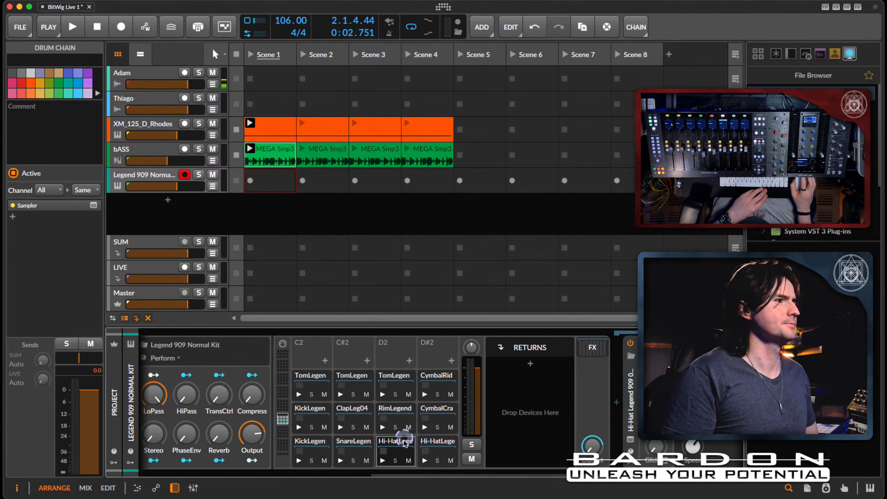
pyautogui.rightClick(393, 443)
pyautogui.click(394, 447)
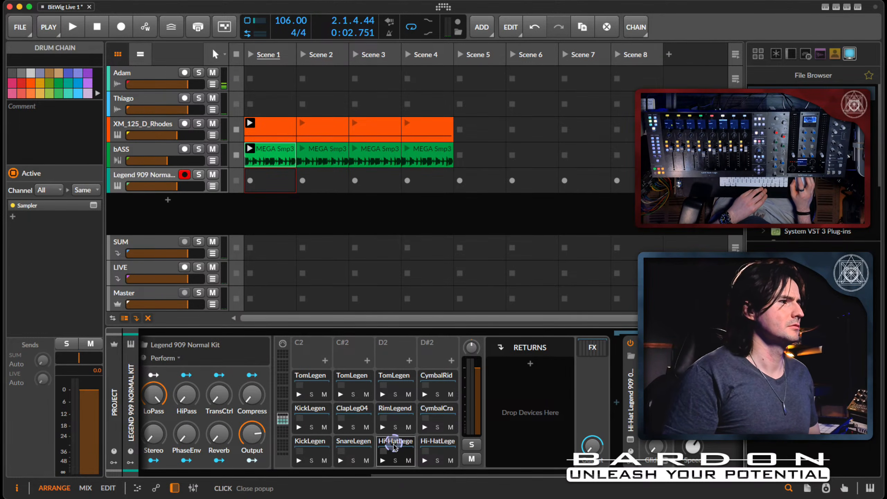
pyautogui.press('BackSpace')
# - Search the drum hits for v9, load v9 Hat Closed onto the empty D1 pad and audition it with the loop
pyautogui.doubleClick(505, 460)
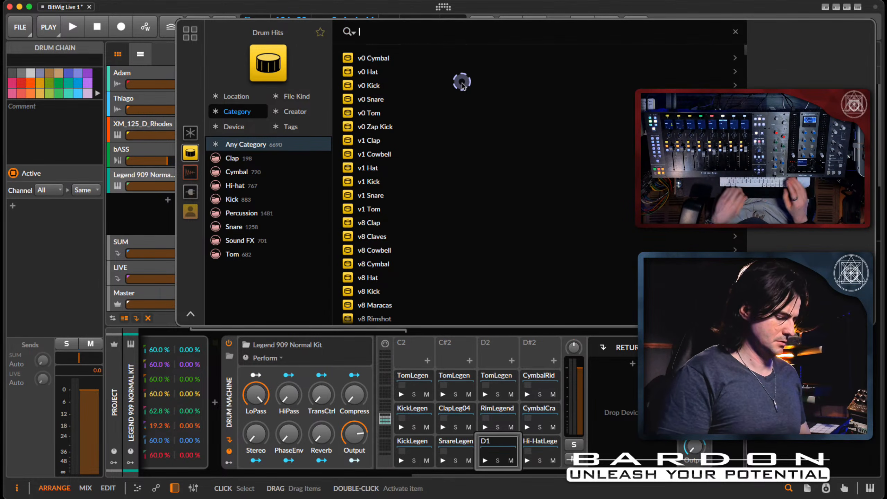
pyautogui.write('v9')
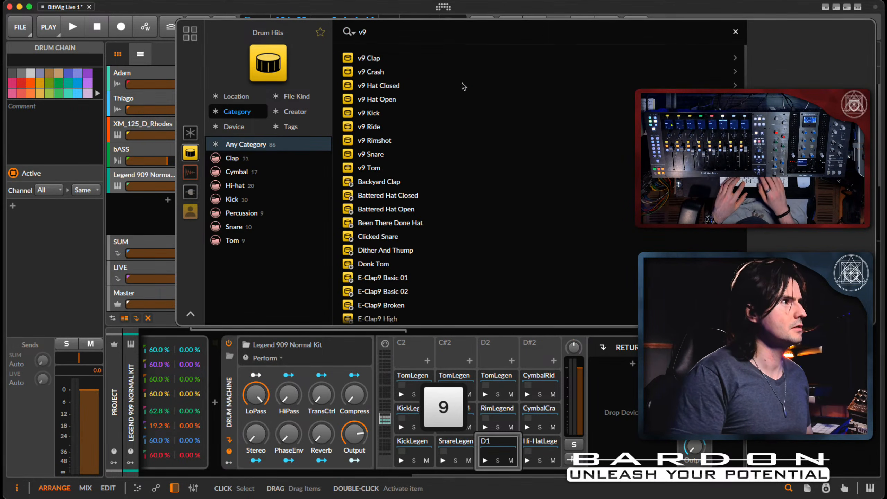
pyautogui.click(390, 59)
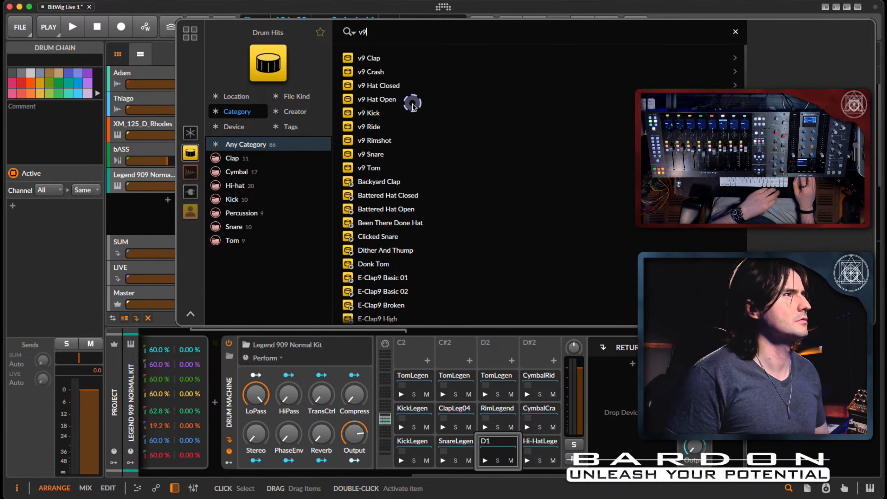
pyautogui.click(400, 87)
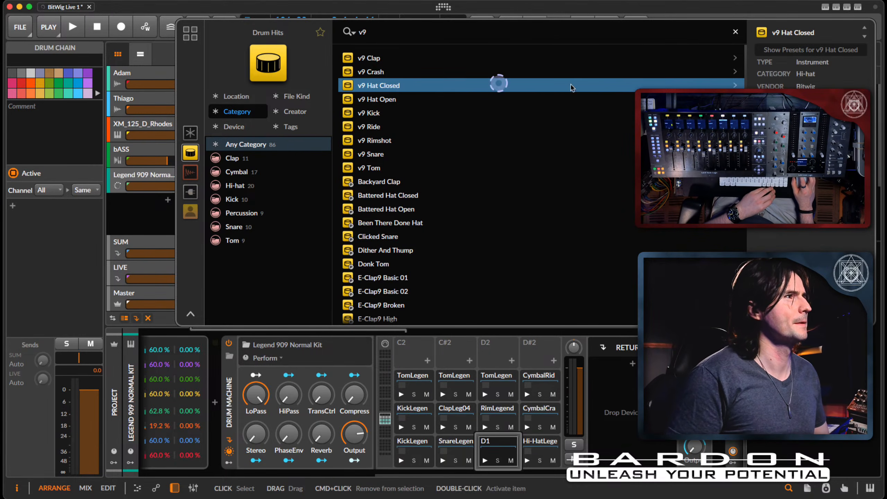
pyautogui.press('Return')
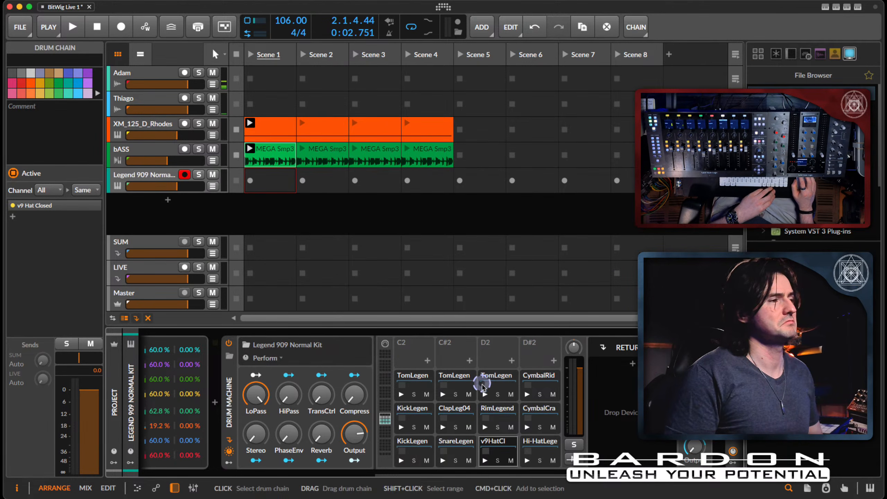
pyautogui.press('space')
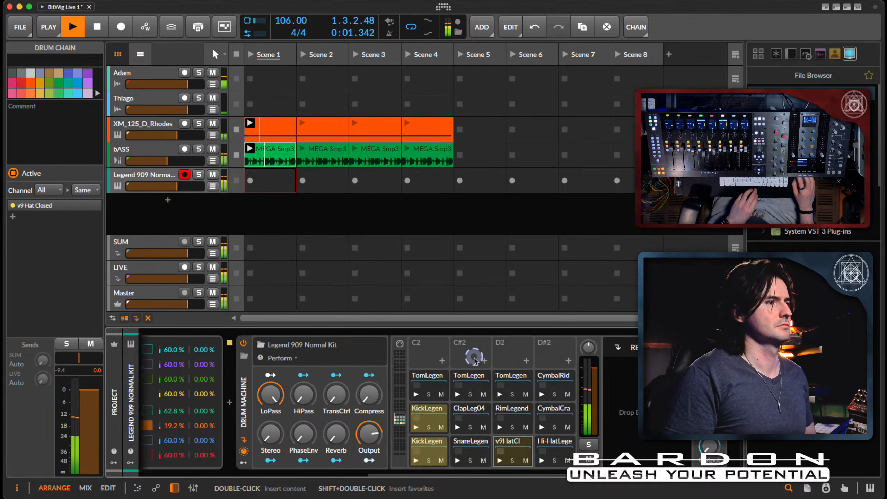
pyautogui.click(475, 357)
pyautogui.click(474, 425)
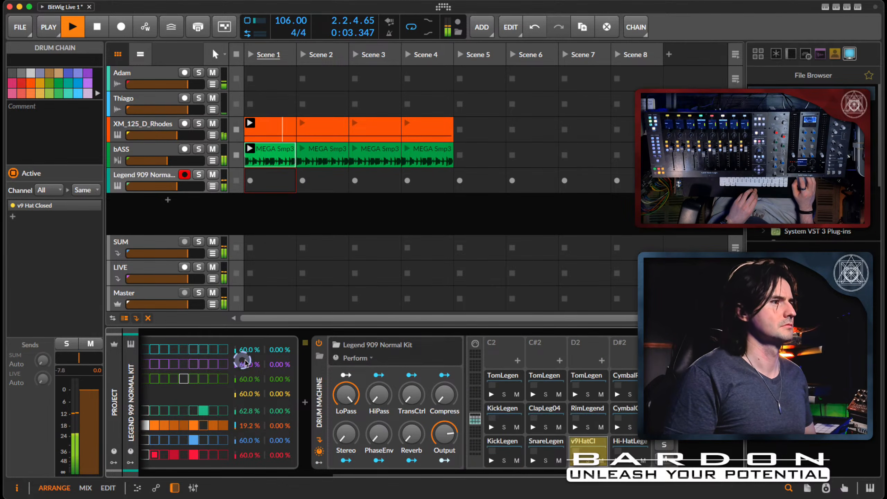
# - Set the Steps modulator's timebase to 16th note and reset its rate to 1.00
pyautogui.hscroll(-10, 306, 345)
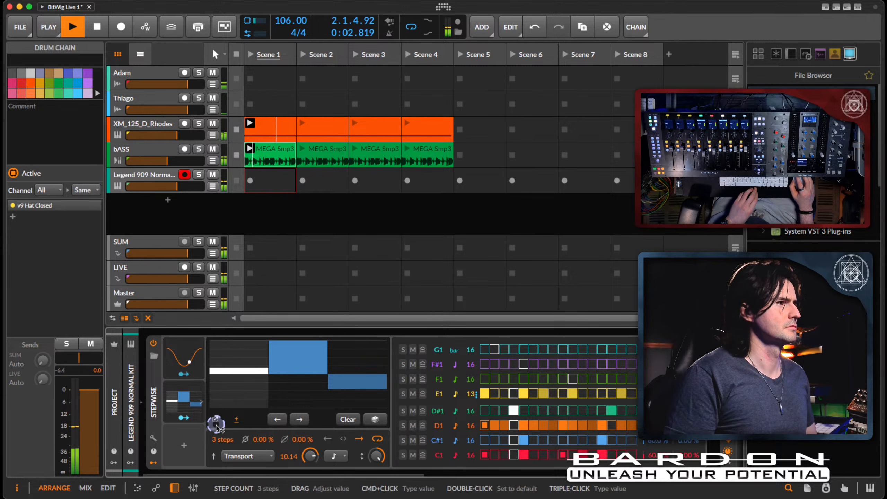
pyautogui.click(335, 456)
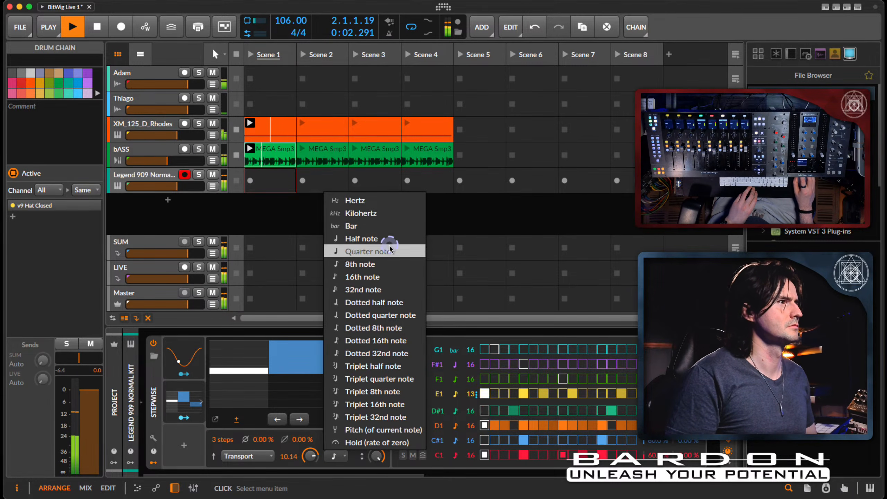
pyautogui.click(384, 272)
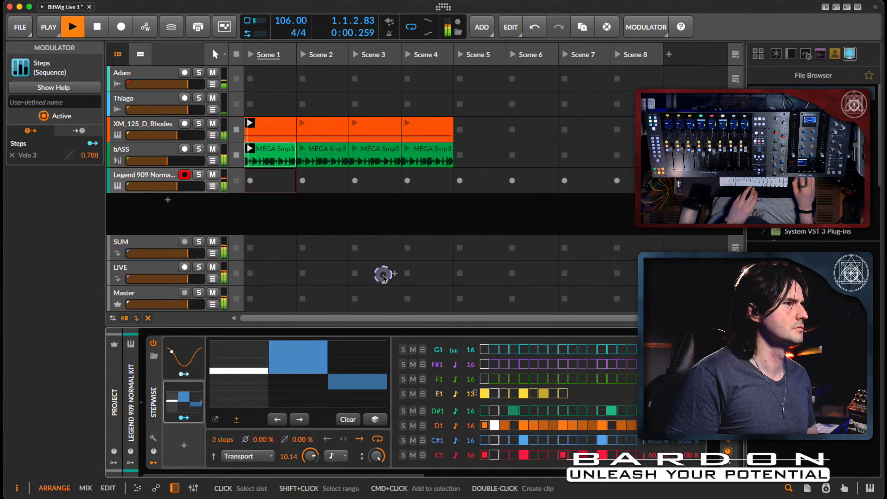
pyautogui.doubleClick(311, 456)
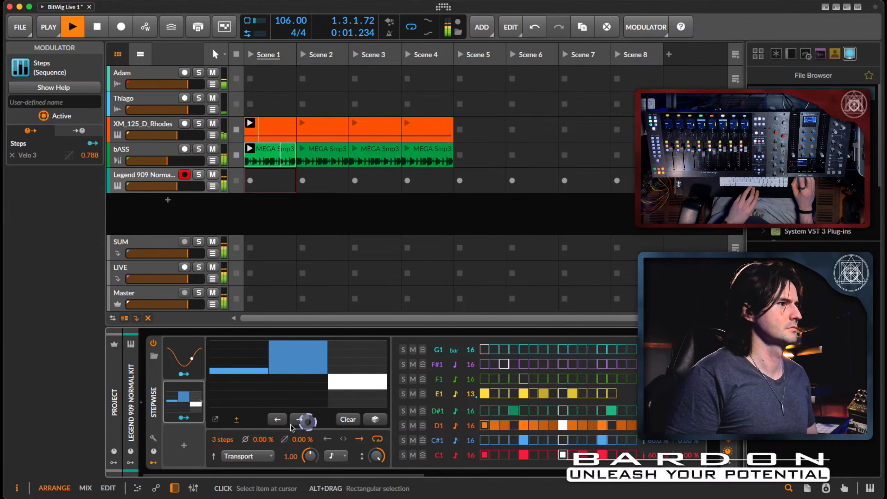
# - Reduce the Steps modulator to 2 steps and redraw them, the first moderately above centre and the second near zero
pyautogui.moveTo(227, 443); pyautogui.dragTo(226, 447)
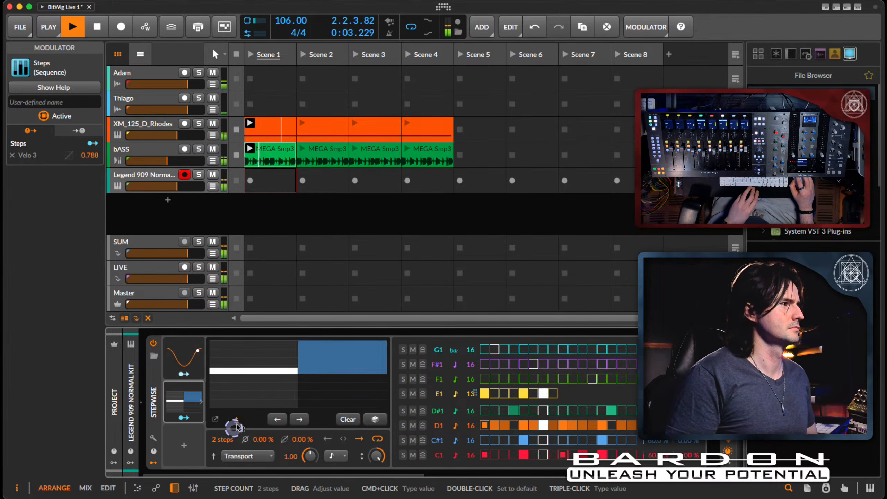
pyautogui.moveTo(256, 368)
pyautogui.mouseDown()
pyautogui.moveTo(261, 336)
pyautogui.moveTo(340, 371)
pyautogui.moveTo(344, 402)
pyautogui.moveTo(346, 375)
pyautogui.mouseUp()
pyautogui.moveTo(264, 355); pyautogui.dragTo(265, 361)
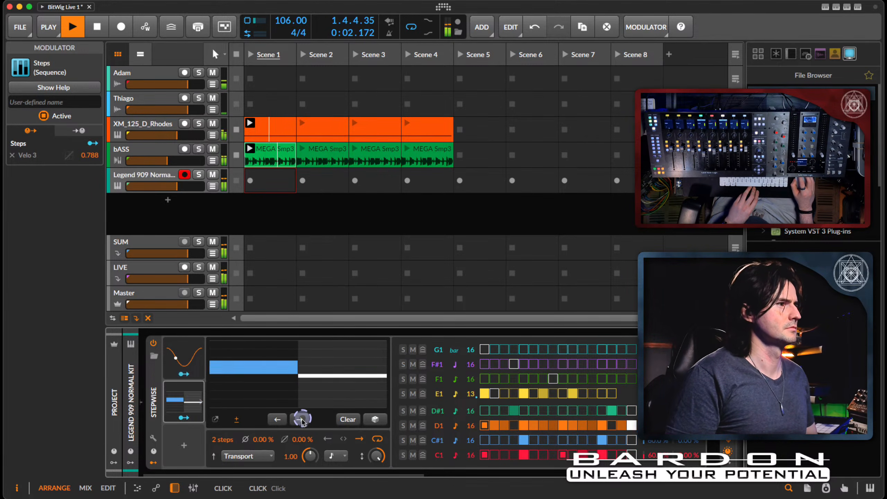
# - Rotate the Steps pattern by one step with looping switched off, and lower its first step below the centre line
pyautogui.click(349, 419)
pyautogui.click(362, 439)
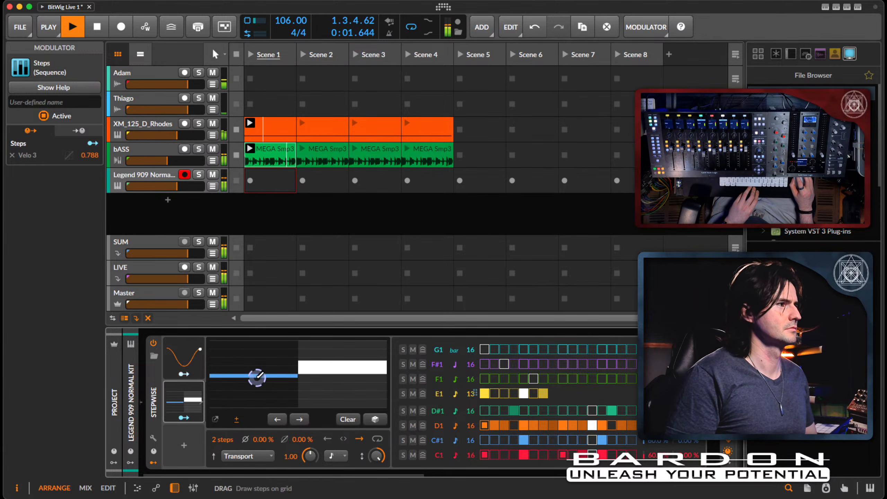
pyautogui.moveTo(259, 376); pyautogui.dragTo(258, 388)
pyautogui.moveTo(473, 394); pyautogui.dragTo(474, 393)
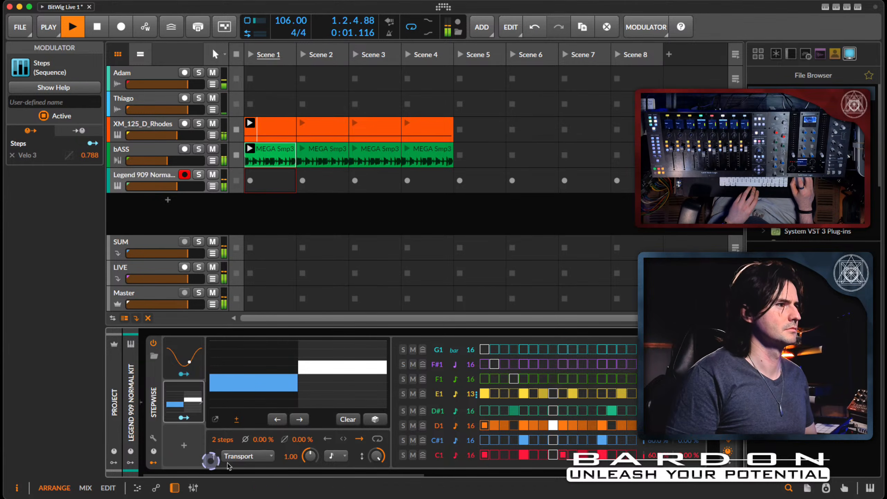
# - Set the Steps modulator's rate to 6.54, its timebase to Triplet half note and its trigger mode to with Groove
pyautogui.moveTo(308, 460); pyautogui.dragTo(311, 460)
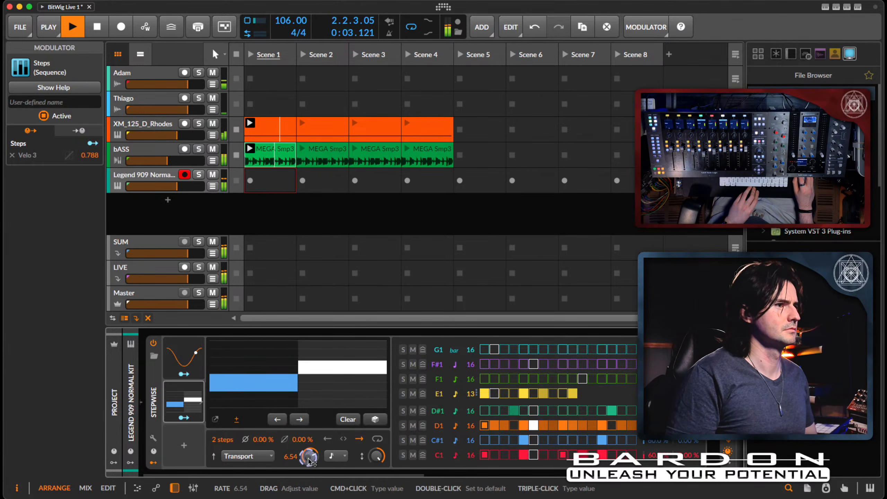
pyautogui.click(337, 456)
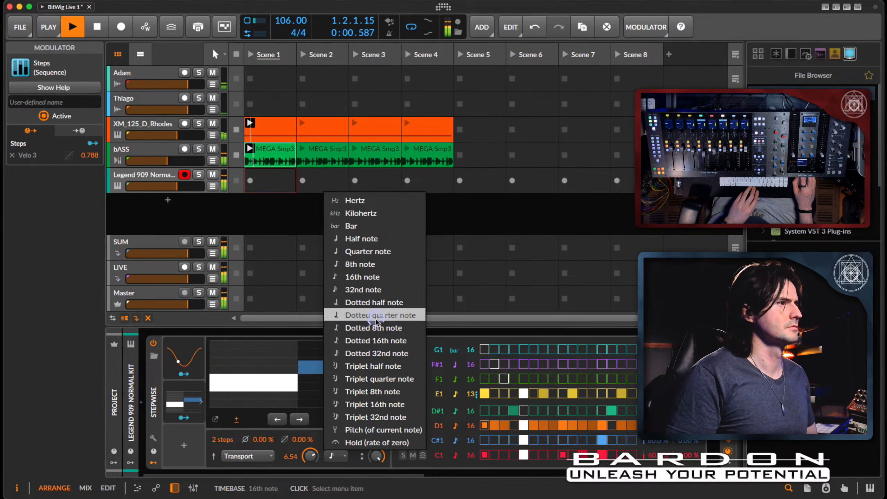
pyautogui.click(391, 365)
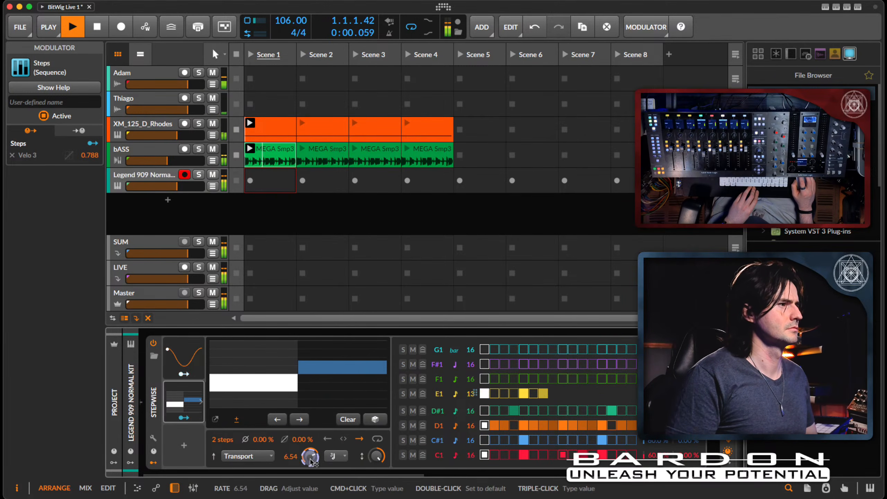
pyautogui.click(272, 457)
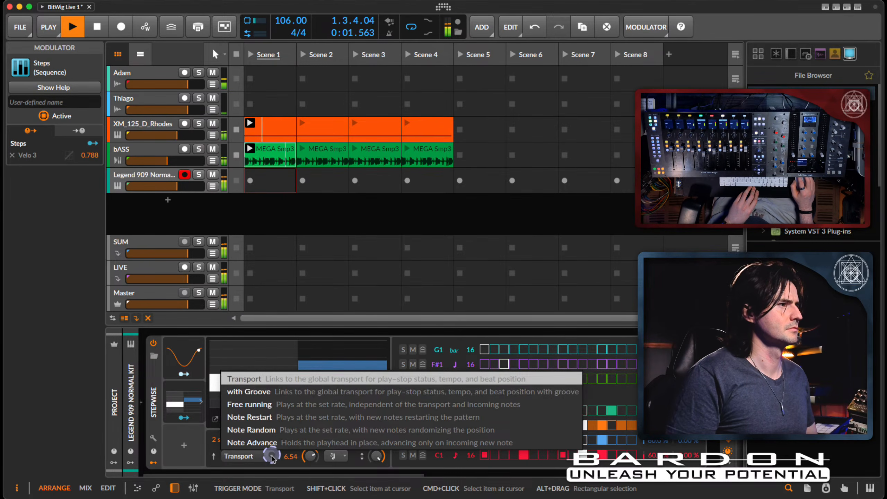
pyautogui.click(276, 391)
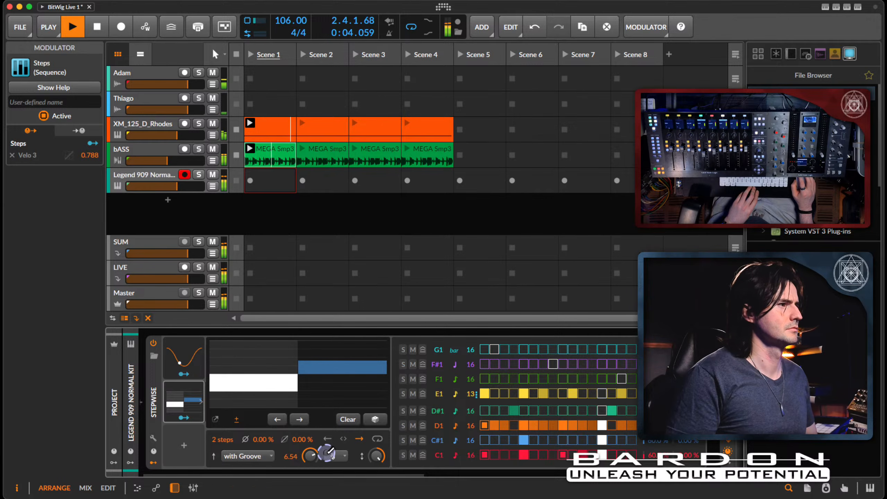
# - Try the Steps modulator in Hertz at a rate of 0.49, stop playback and return its timebase to Triplet half note
pyautogui.click(336, 456)
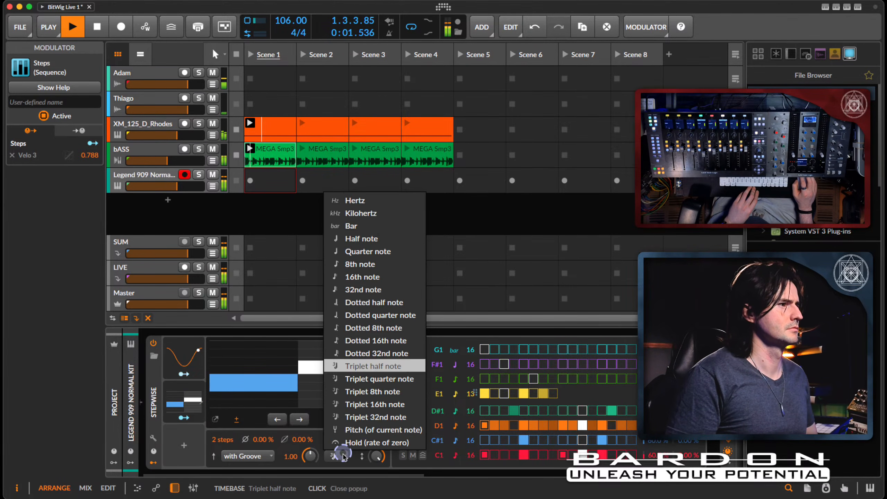
pyautogui.click(366, 200)
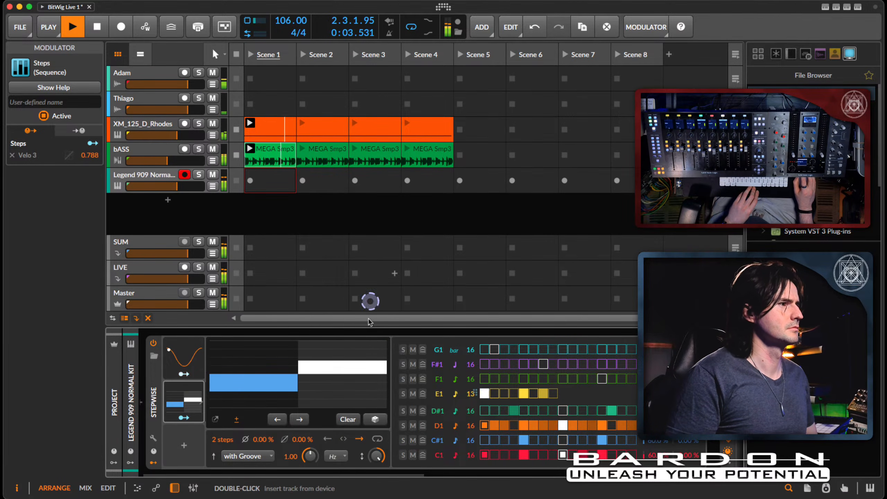
pyautogui.moveTo(310, 457); pyautogui.dragTo(308, 459)
pyautogui.press('space')
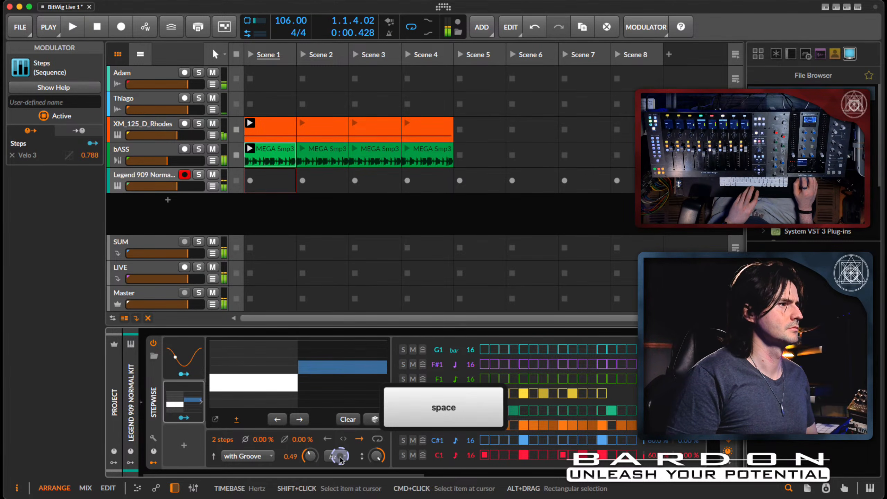
pyautogui.click(336, 456)
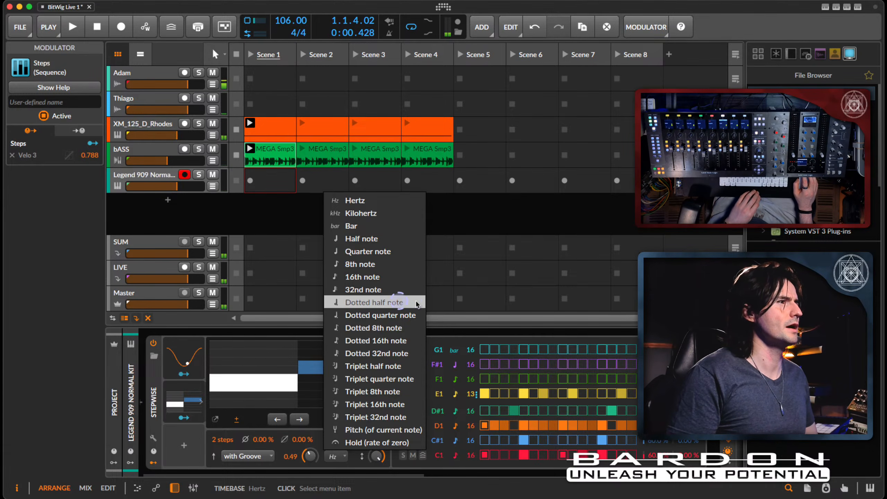
pyautogui.click(397, 365)
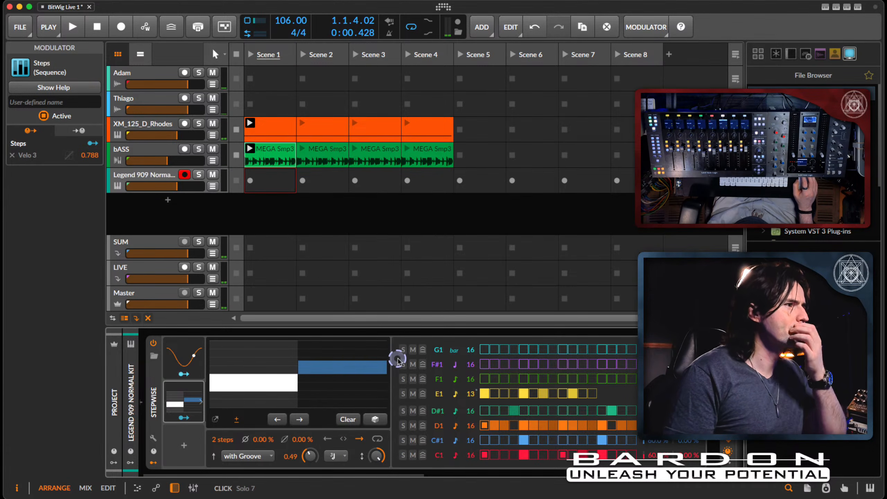
# - During playback, expand the Steps modulator to 6 steps at a rate of 0.80 and thin out hi-hat hits mid-pattern in the D1 lane
pyautogui.press('space')
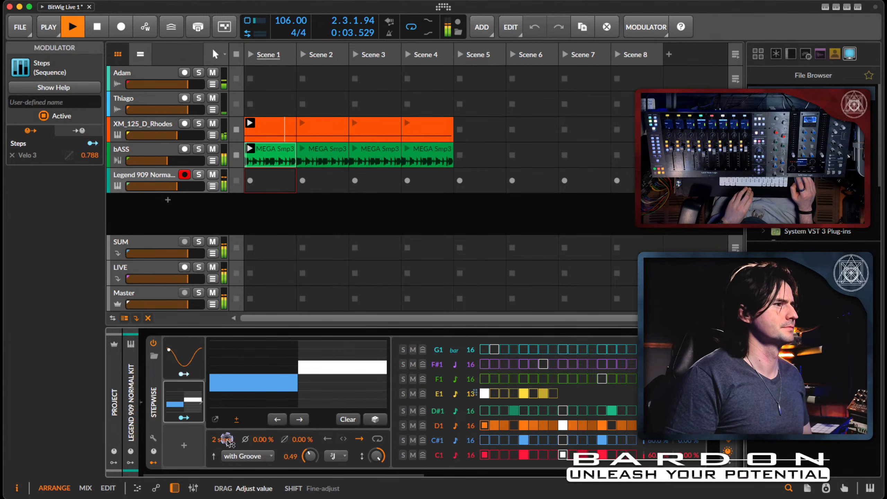
pyautogui.moveTo(228, 439); pyautogui.dragTo(227, 436)
pyautogui.moveTo(310, 458); pyautogui.dragTo(311, 456)
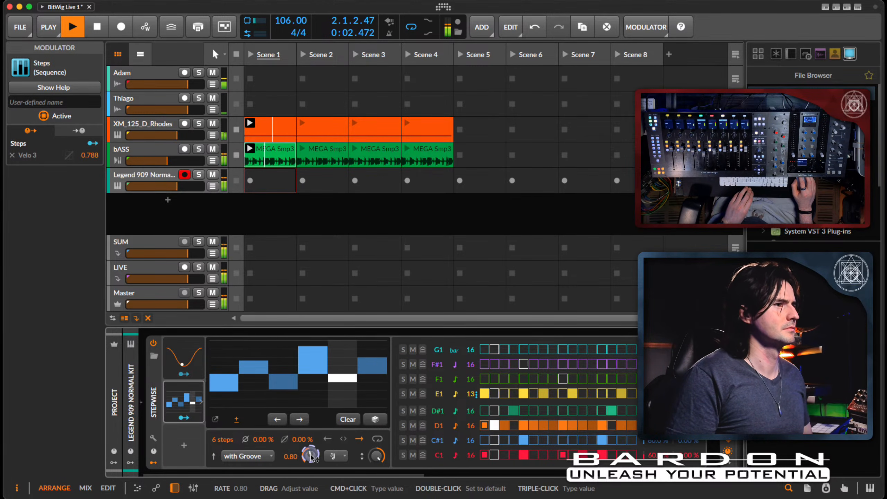
pyautogui.moveTo(553, 425); pyautogui.dragTo(536, 428)
pyautogui.click(543, 427)
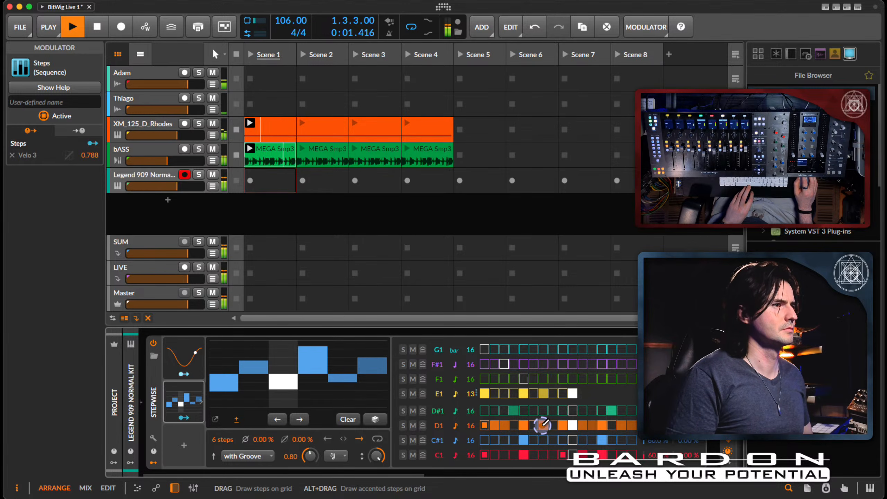
pyautogui.press('space')
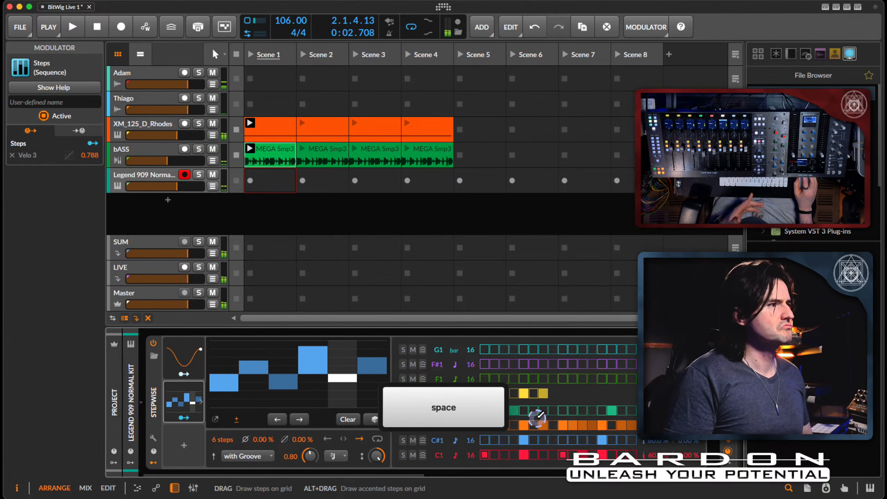
# - Delete the Steps modulator from the Stepwise device
pyautogui.click(152, 392)
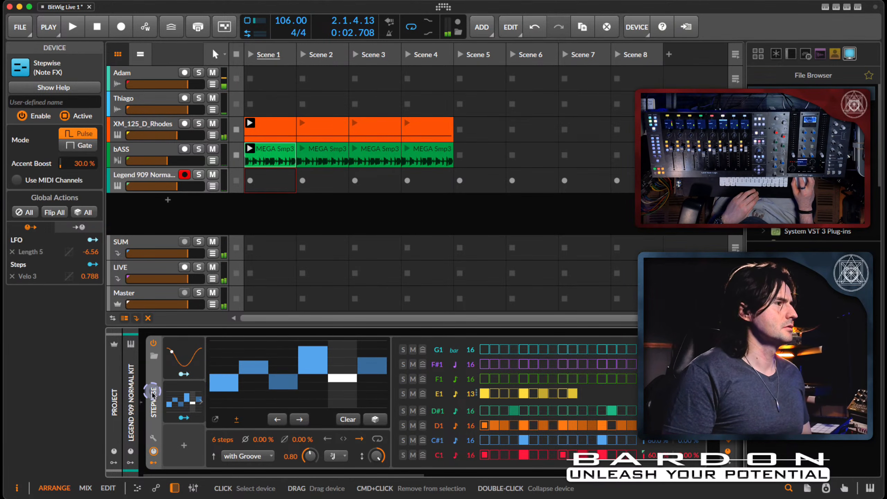
pyautogui.click(193, 398)
pyautogui.press('BackSpace')
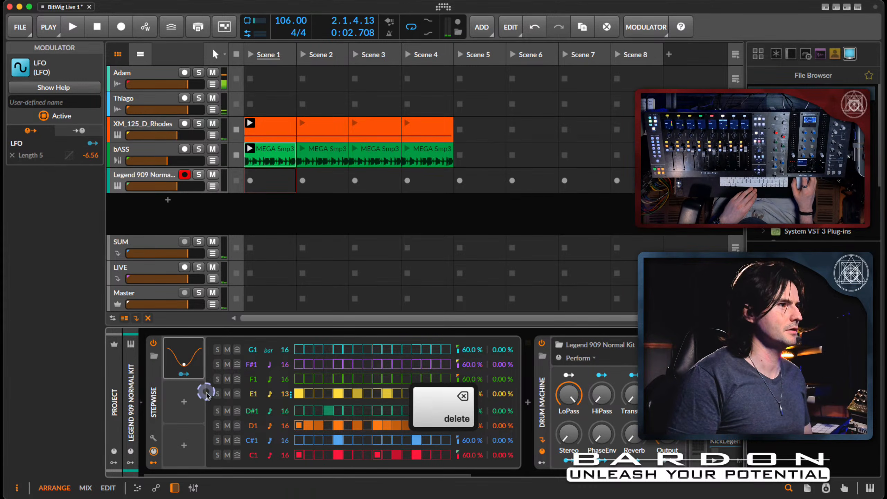
# - Undo the recent edits back to before v9 Hat Closed replaced the original Legend hi-hat on the D1 pad
pyautogui.hscroll(10, 206, 391)
pyautogui.click(210, 424)
pyautogui.click(320, 435)
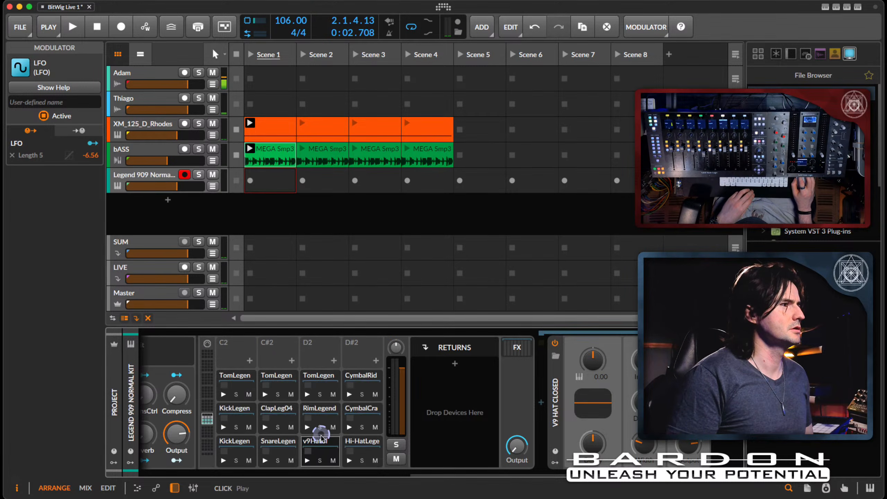
pyautogui.click(336, 451)
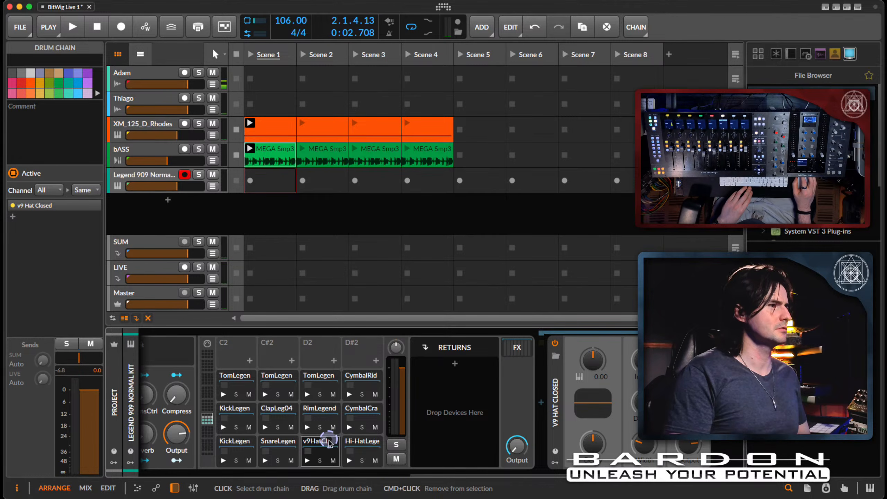
pyautogui.press('super+z')
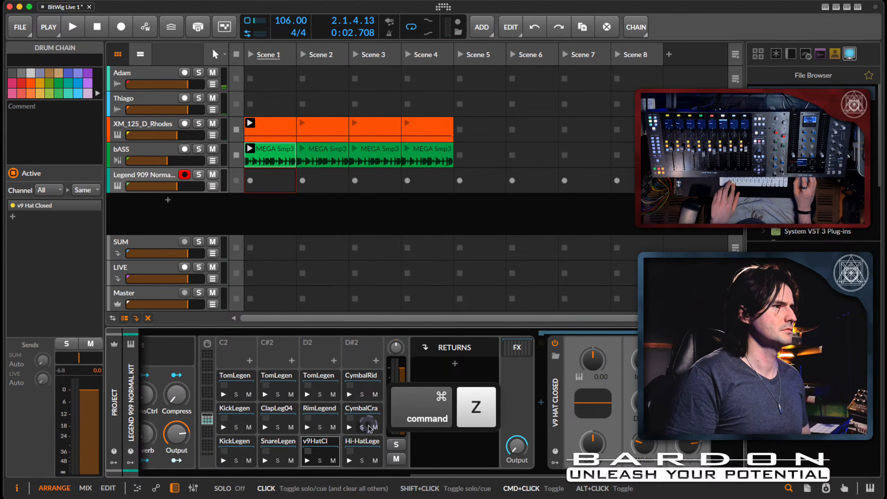
pyautogui.press('super+z')
pyautogui.press('super+z')
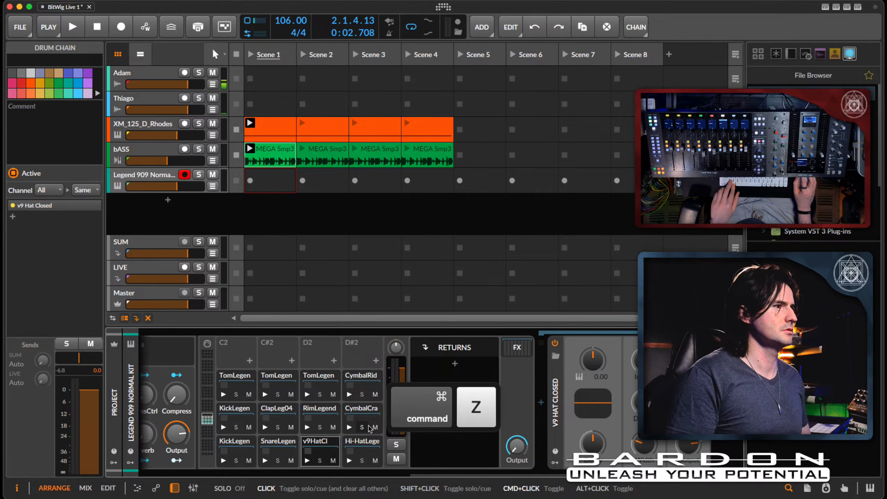
pyautogui.press('super+z')
pyautogui.press('super+z')
pyautogui.press('super+z')
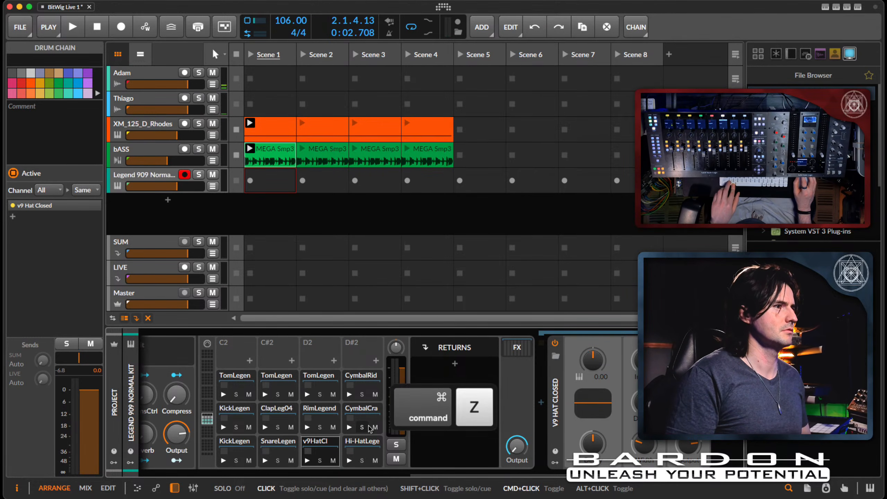
pyautogui.press('super+z')
pyautogui.press('super+z')
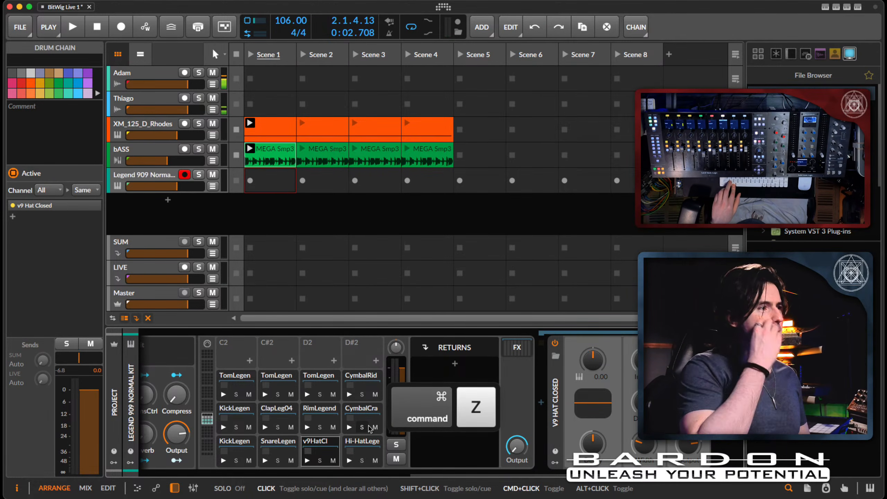
pyautogui.press('super+z')
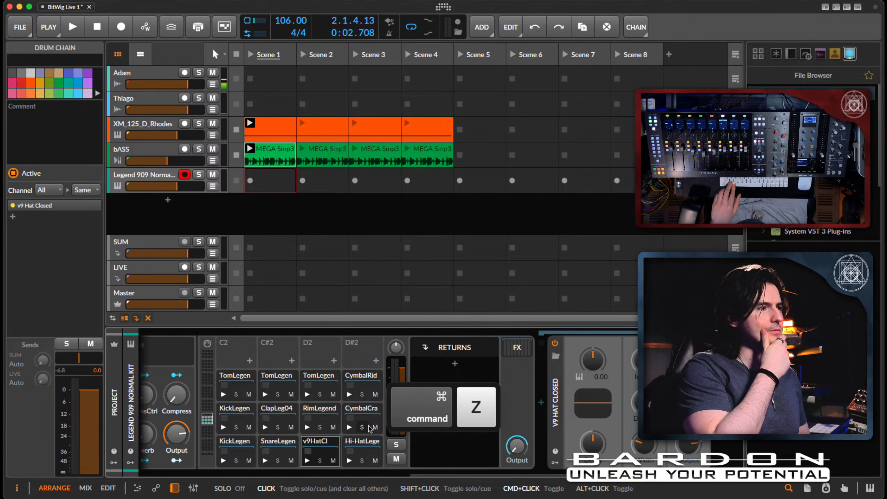
pyautogui.press('super+z')
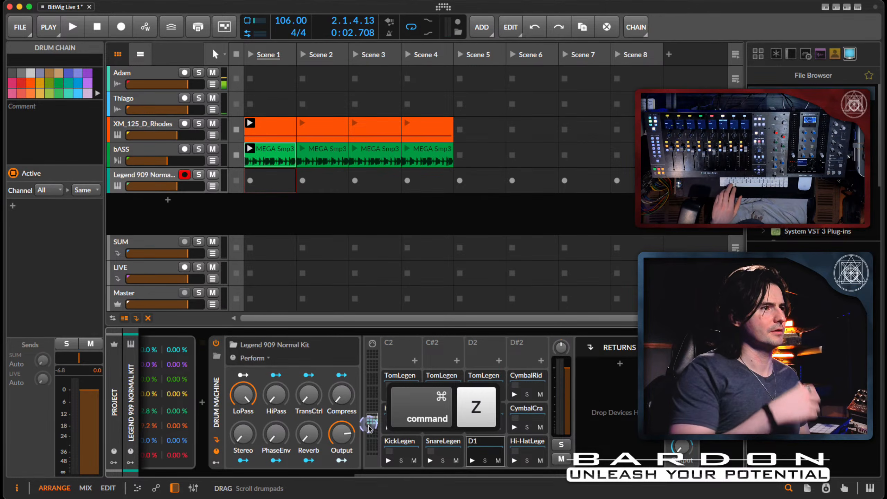
pyautogui.press('super+z')
pyautogui.press('super+z')
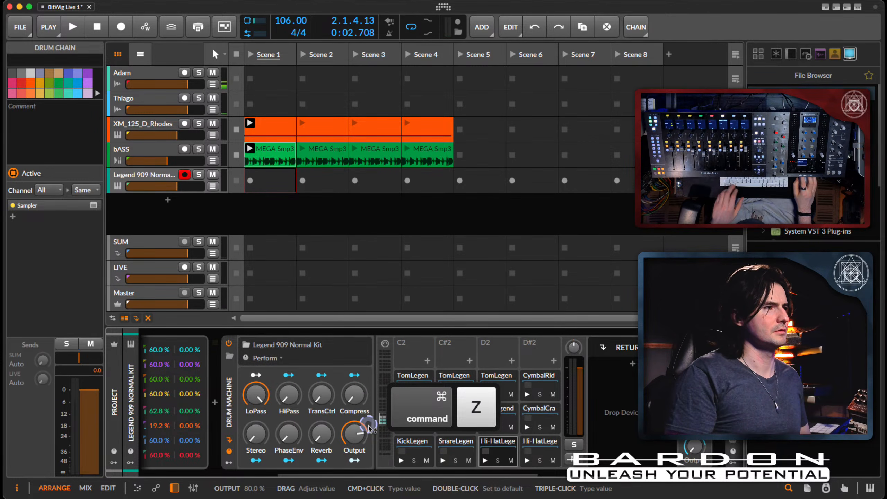
# - Remove the restored Steps modulator from Stepwise and audition the beat without it
pyautogui.click(198, 391)
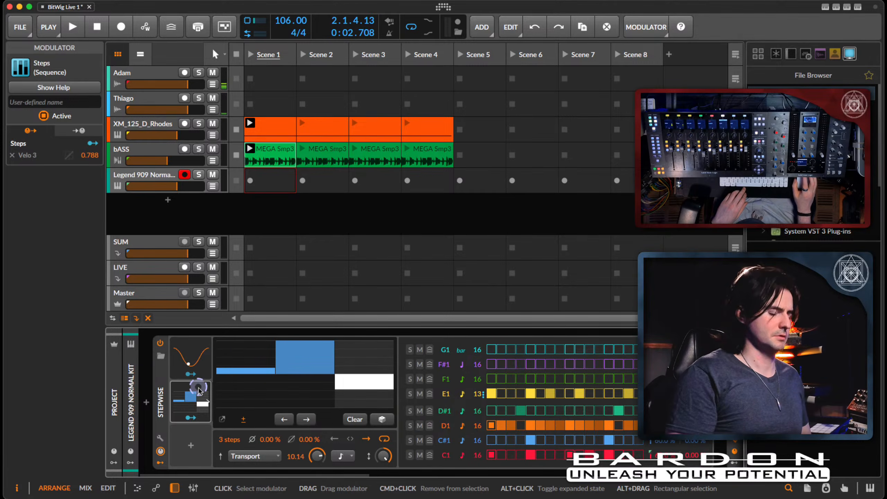
pyautogui.press('Delete')
pyautogui.press('space')
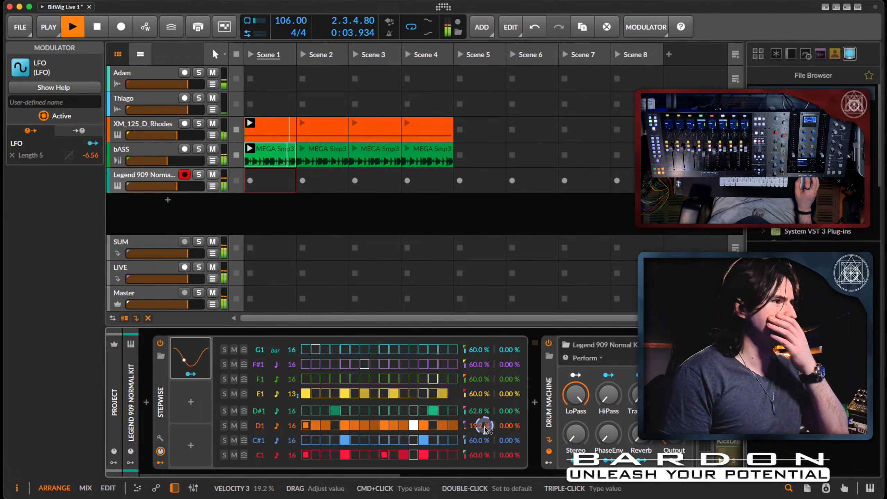
pyautogui.press('space')
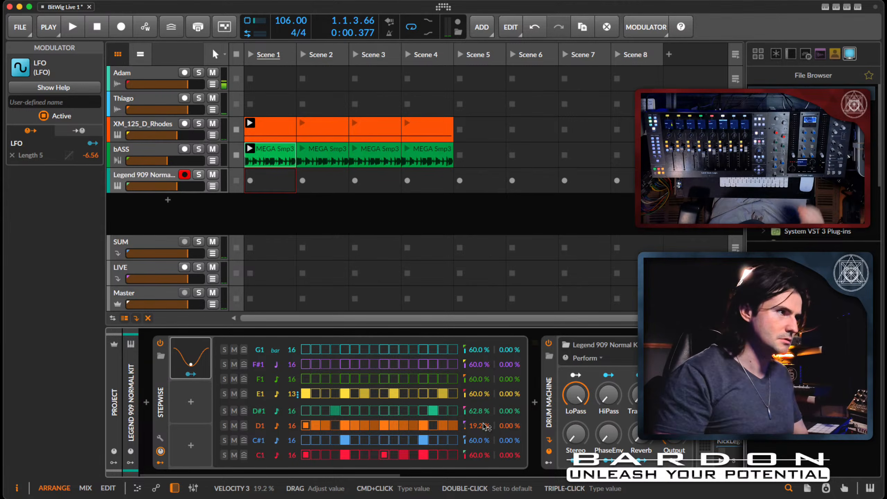
# - Insert a second LFO modulator into Stepwise, show its settings and inspect its trigger mode options
pyautogui.click(190, 402)
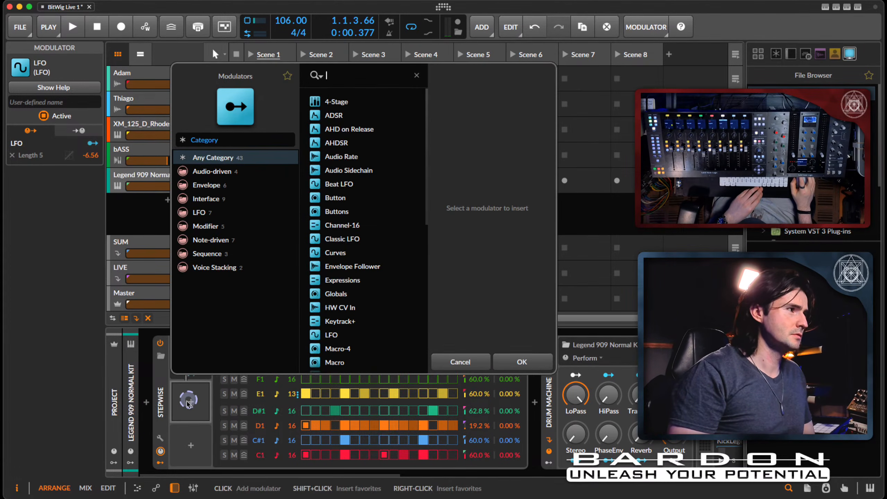
pyautogui.write('l')
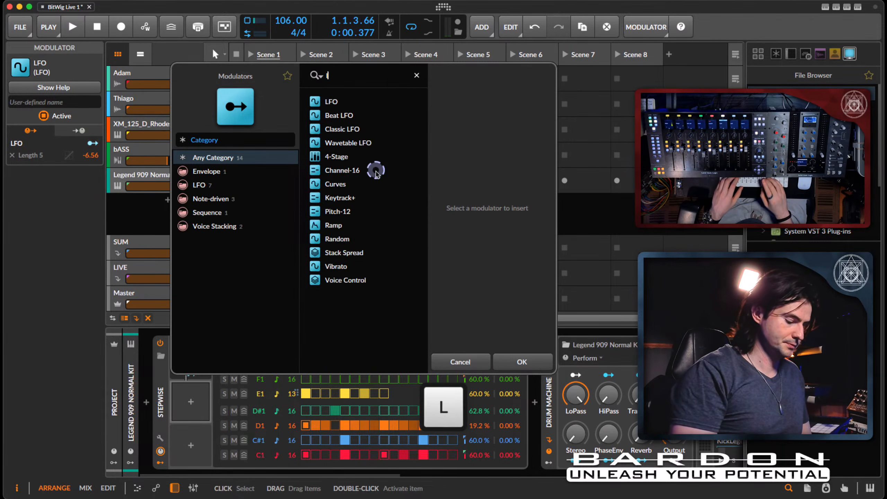
pyautogui.write('fo')
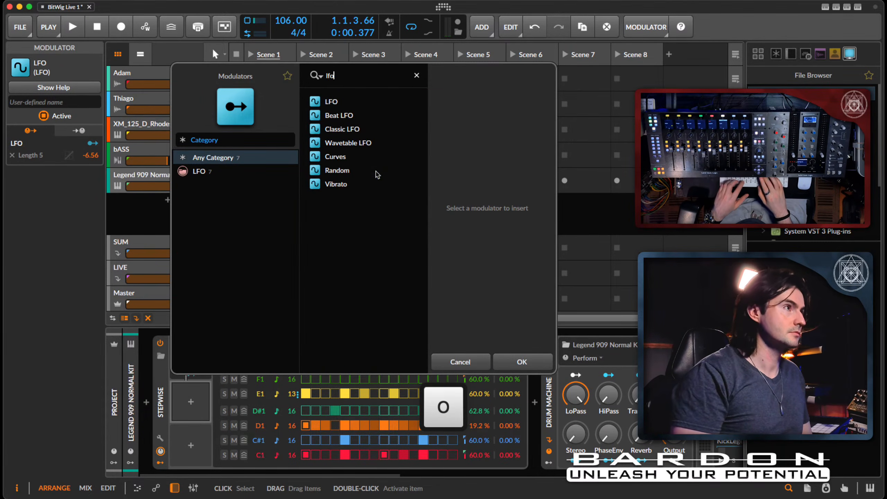
pyautogui.click(334, 102)
pyautogui.click(518, 364)
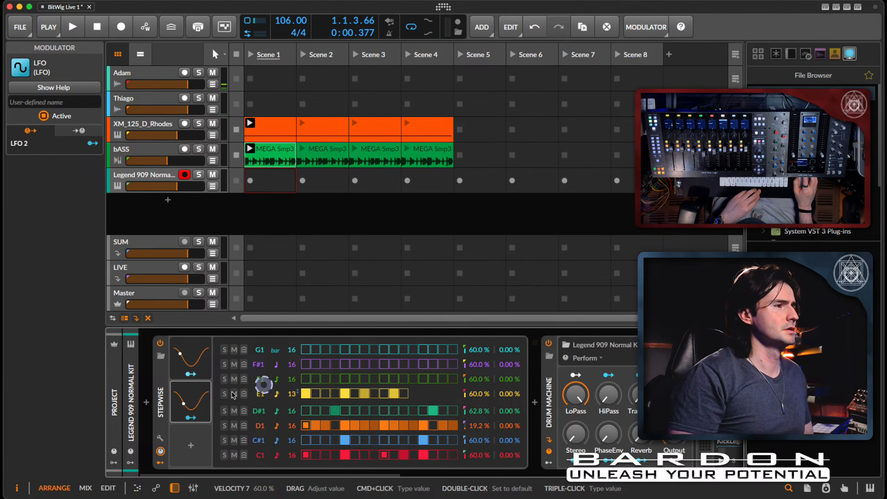
pyautogui.click(197, 406)
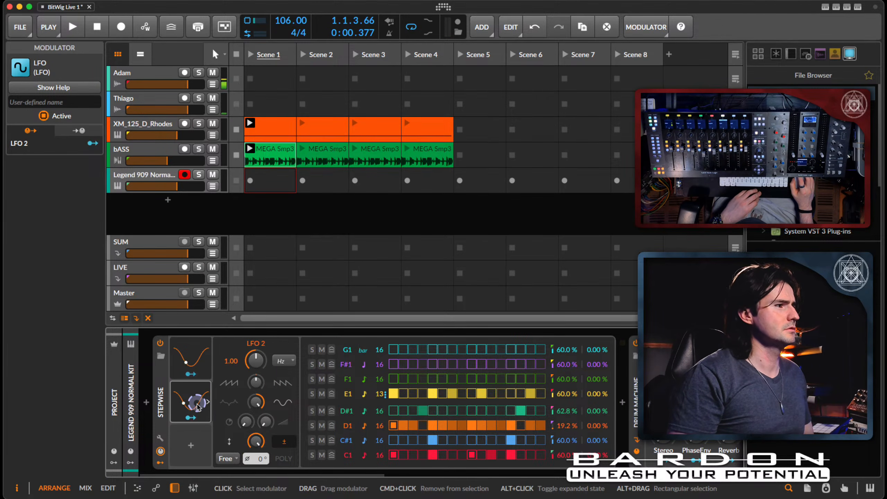
pyautogui.click(236, 459)
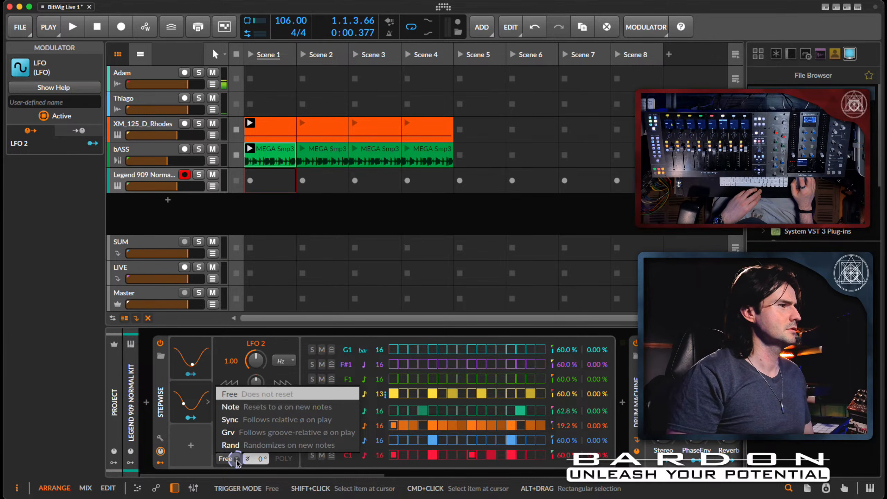
pyautogui.click(237, 460)
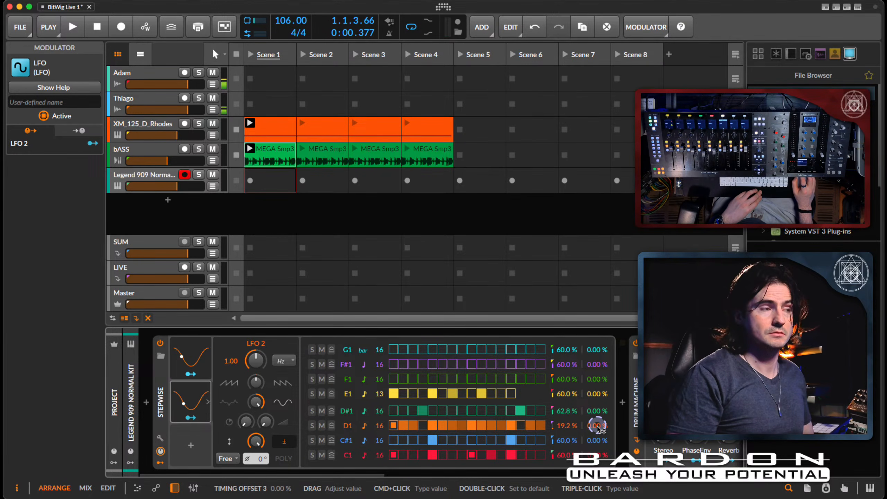
# - Try a timing offset of about 19.2 % on the D1 lane, auditioning it and resetting it to default
pyautogui.press('shift+super')
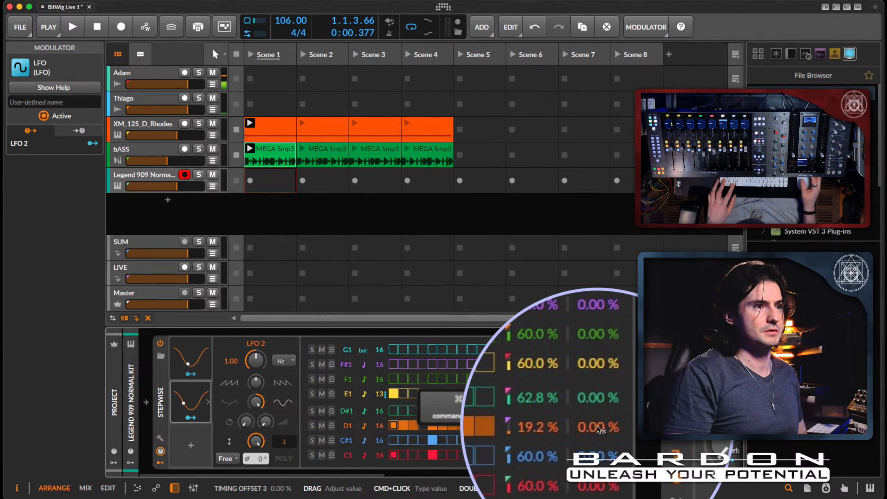
pyautogui.hscroll(4, 597, 426)
pyautogui.press('shift+super')
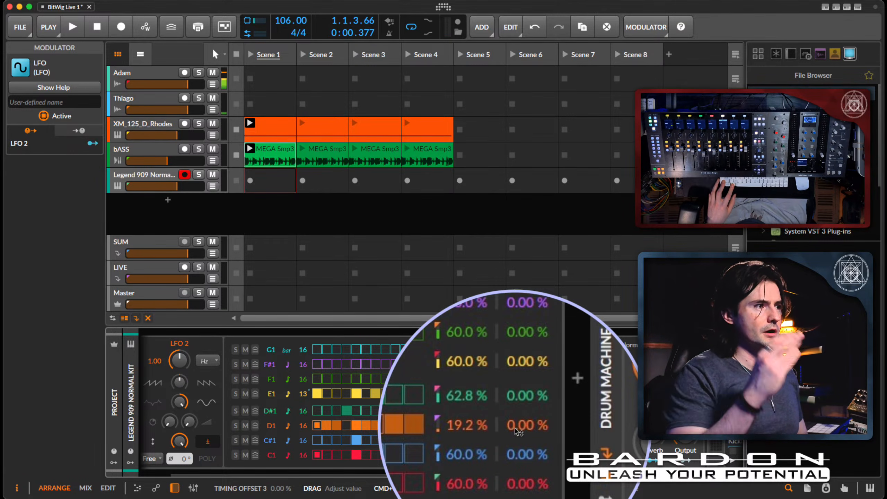
pyautogui.press('super')
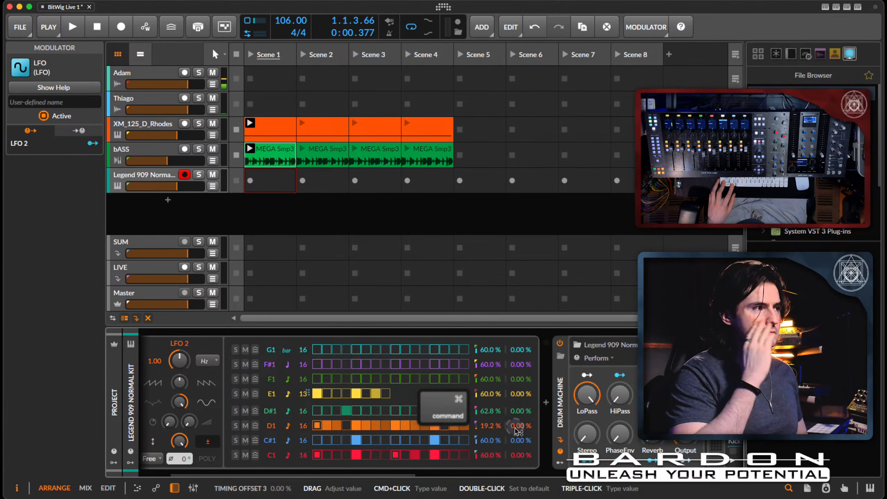
pyautogui.moveTo(516, 429); pyautogui.dragTo(516, 429)
pyautogui.press('space')
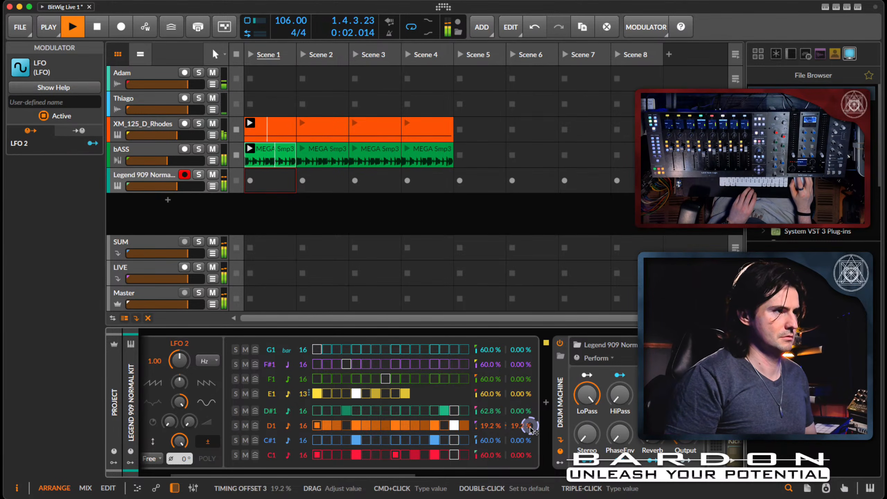
pyautogui.doubleClick(528, 425)
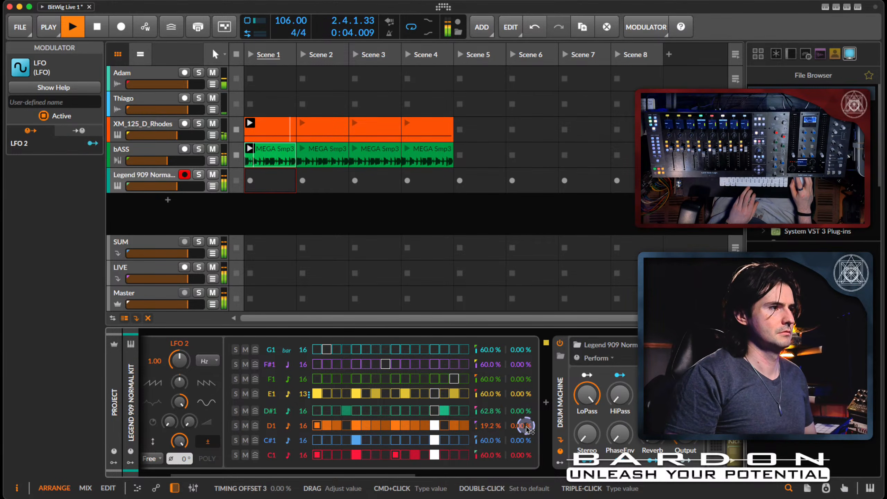
pyautogui.press('space')
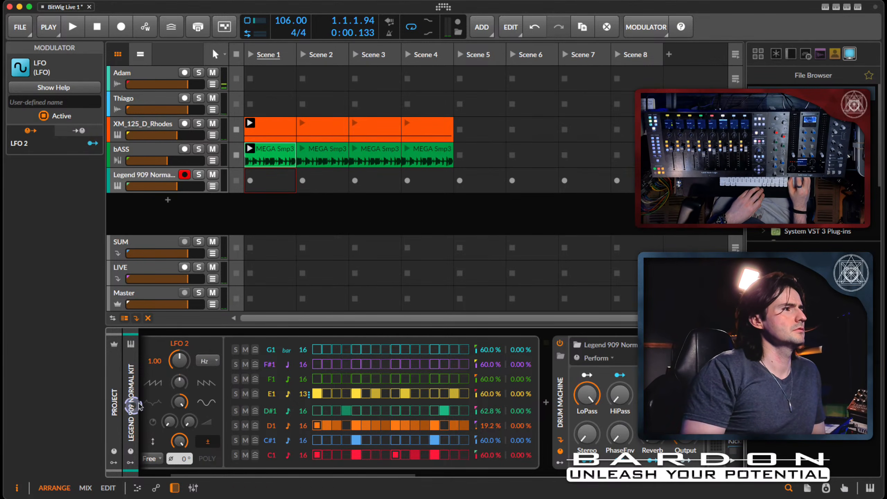
# - Map LFO 2 to the timing offset of the D1 lane with a modulation amount of 0.336
pyautogui.click(165, 350)
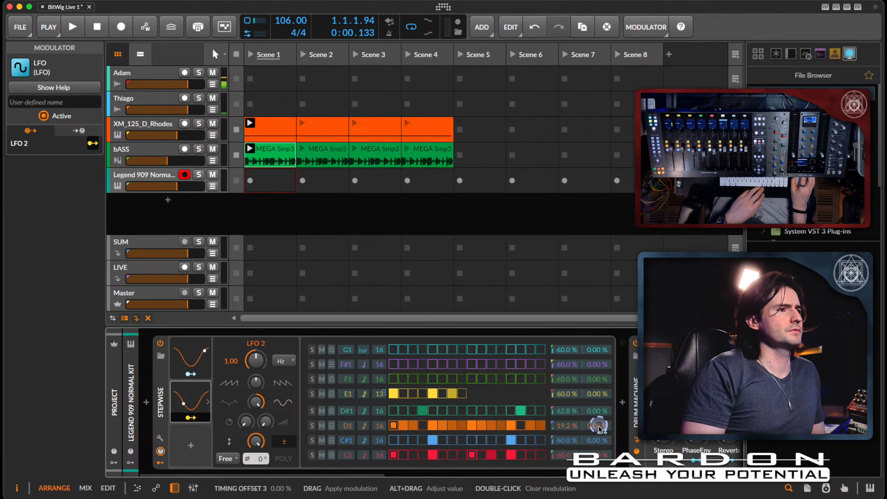
pyautogui.moveTo(599, 427); pyautogui.dragTo(600, 429)
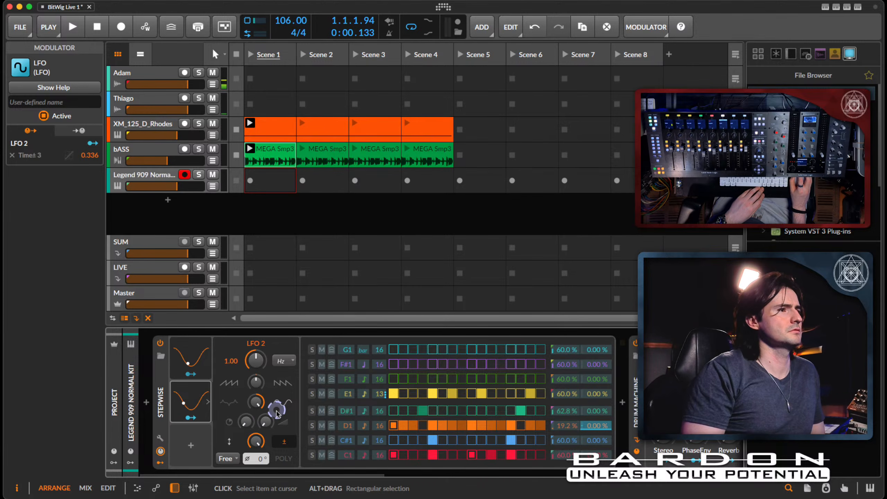
pyautogui.click(192, 418)
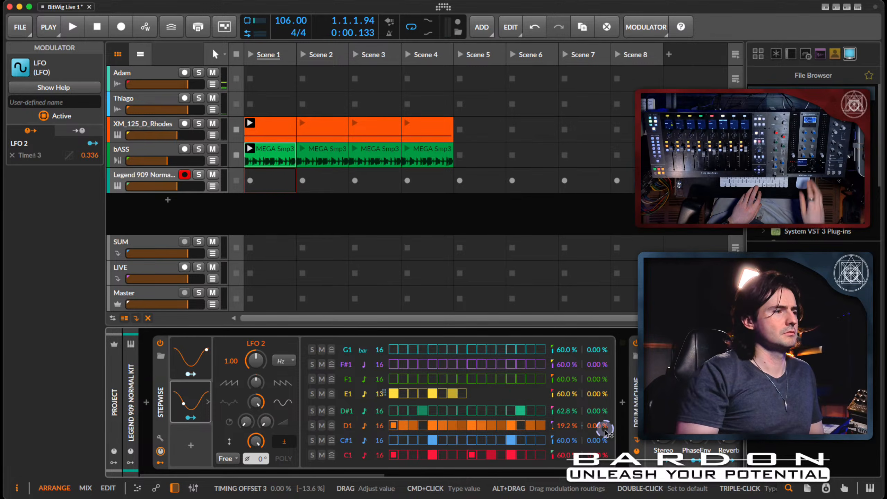
# - Set LFO 2's timebase to 8th note and its amount to 31.6 % while auditioning the beat
pyautogui.press('space')
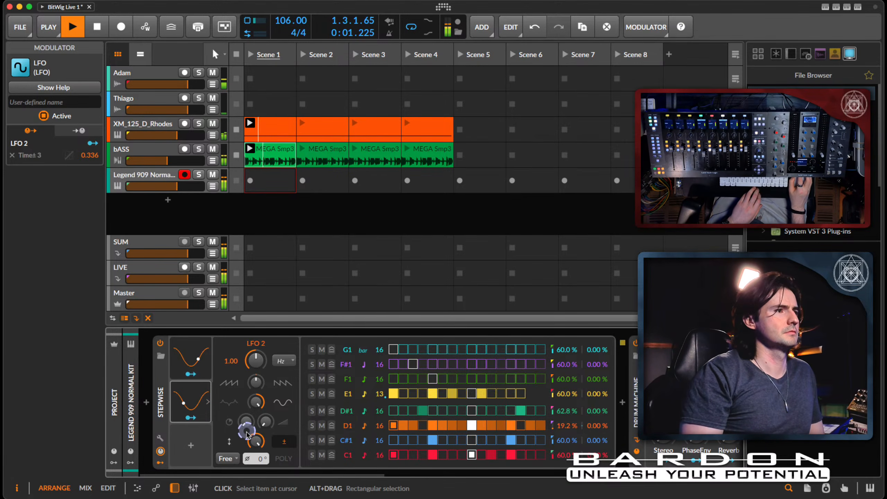
pyautogui.moveTo(254, 441); pyautogui.dragTo(257, 443)
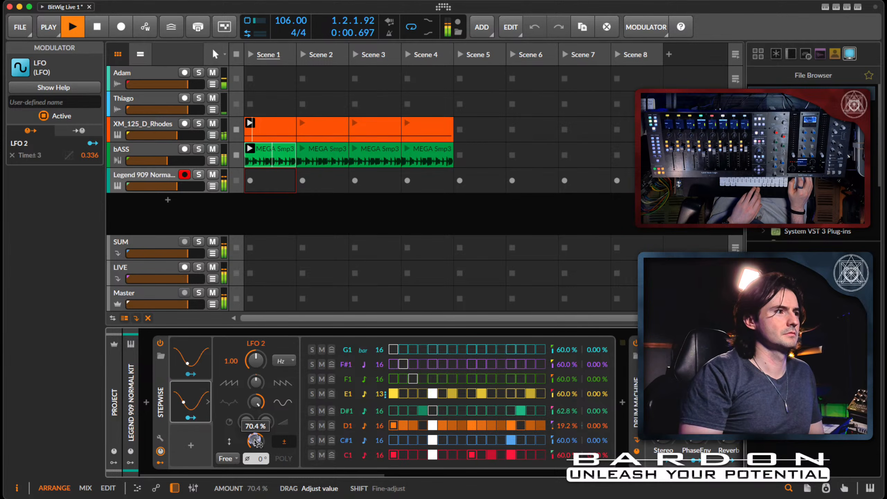
pyautogui.click(283, 363)
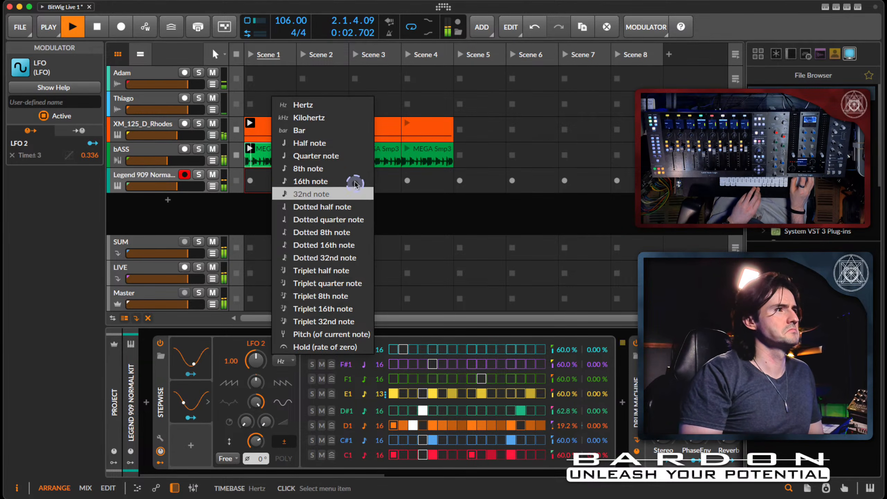
pyautogui.click(295, 173)
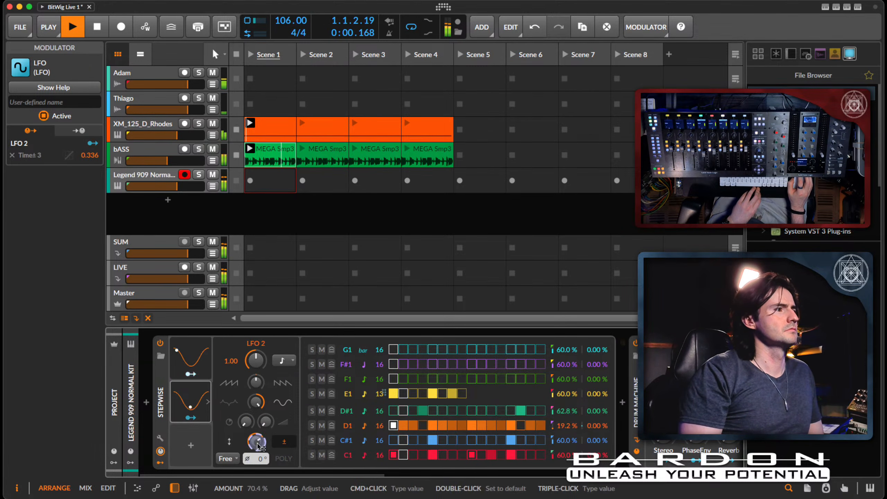
pyautogui.moveTo(257, 441); pyautogui.dragTo(259, 446)
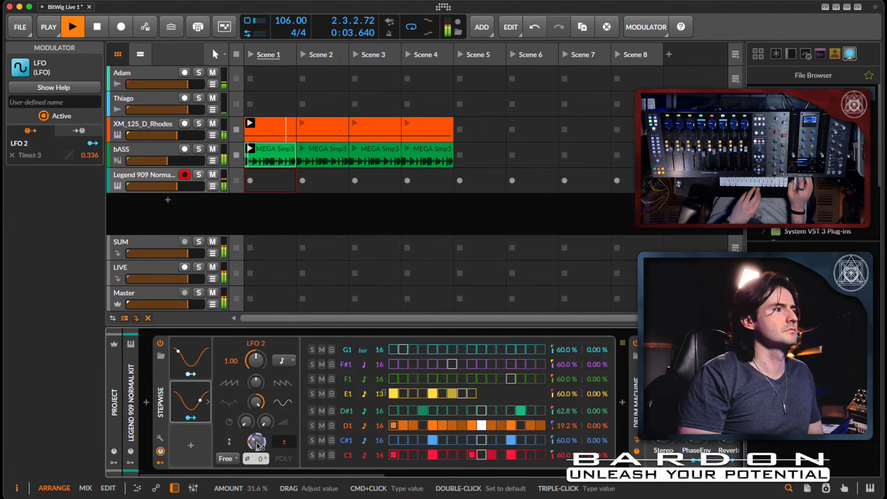
pyautogui.press('space')
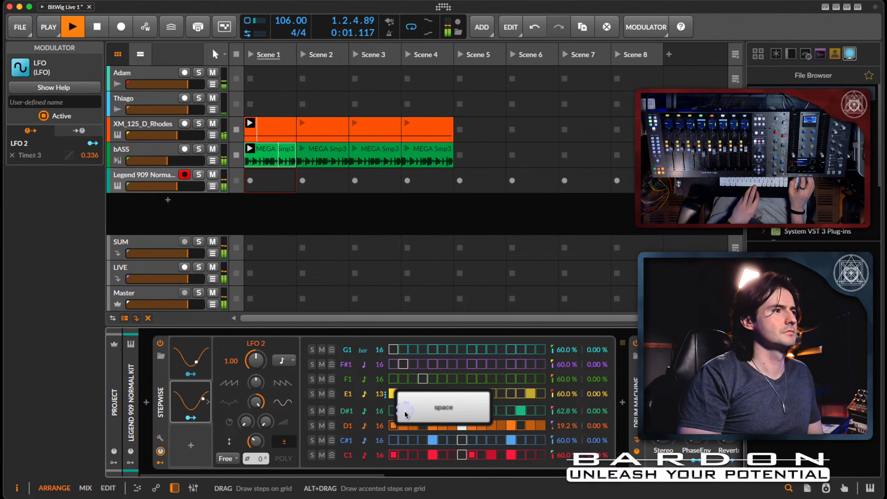
pyautogui.press('space')
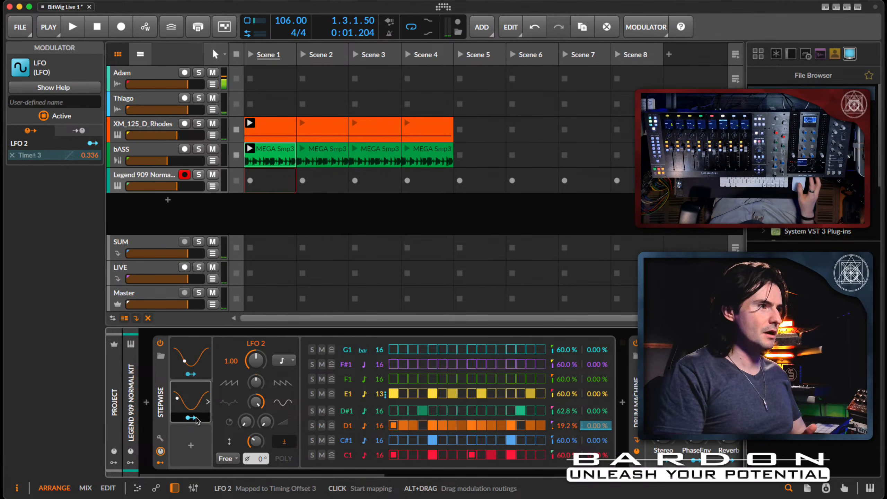
# - Map LFO 2 to the timing offset of the D#1 lane as well, copying the D1 modulation amount of 0.336
pyautogui.click(195, 418)
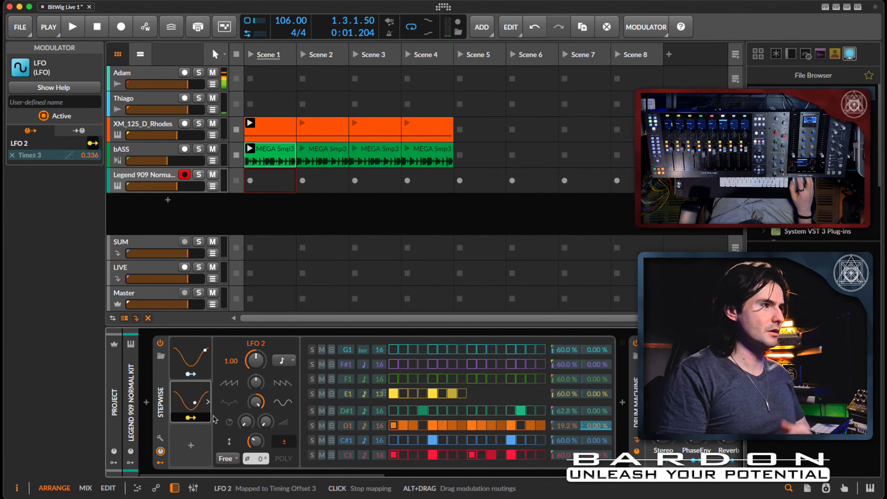
pyautogui.click(596, 414)
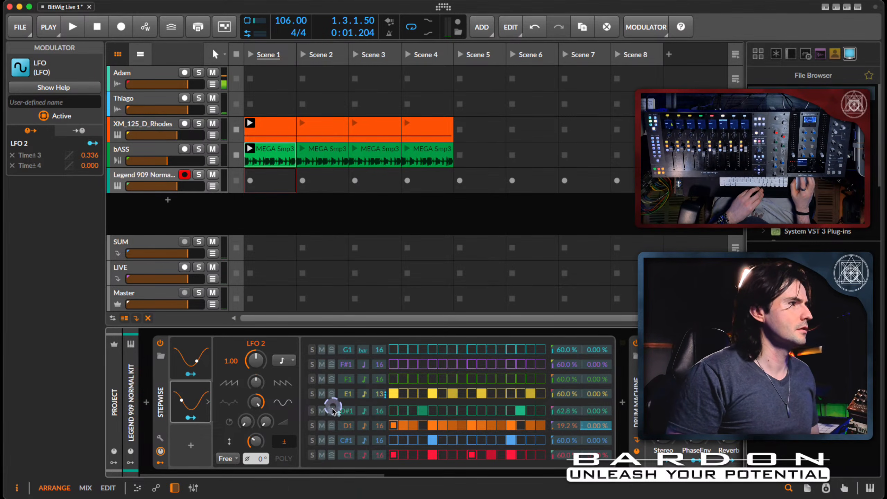
pyautogui.click(197, 418)
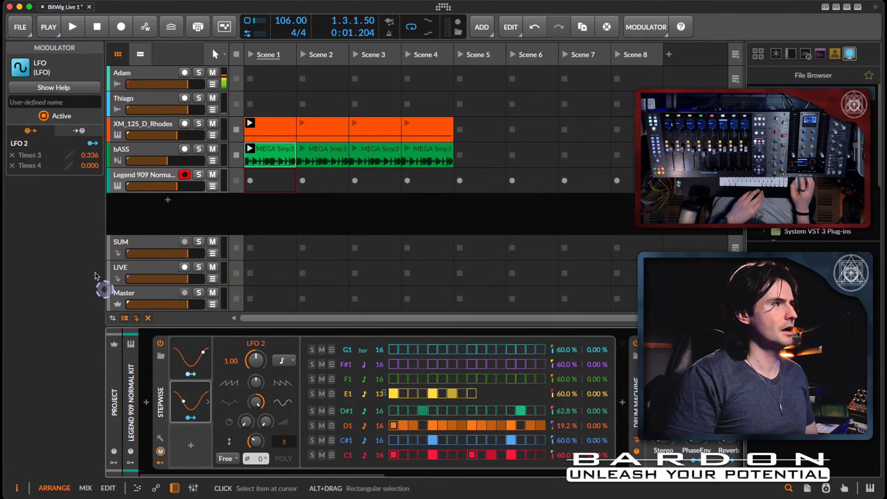
pyautogui.doubleClick(102, 154)
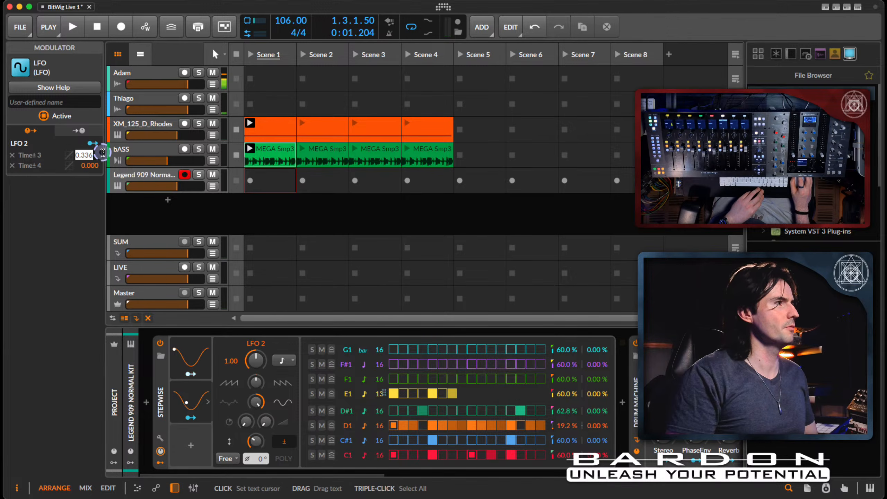
pyautogui.press('super+c')
pyautogui.doubleClick(95, 163)
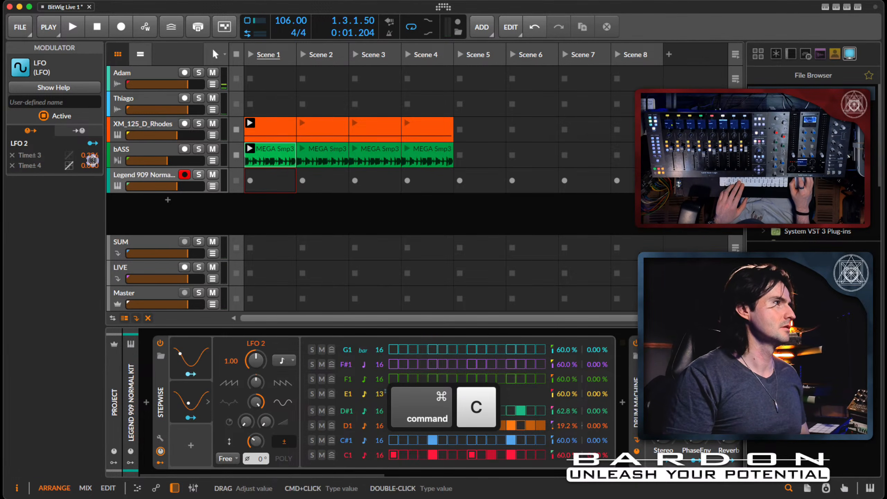
pyautogui.press('super+v')
pyautogui.press('Return')
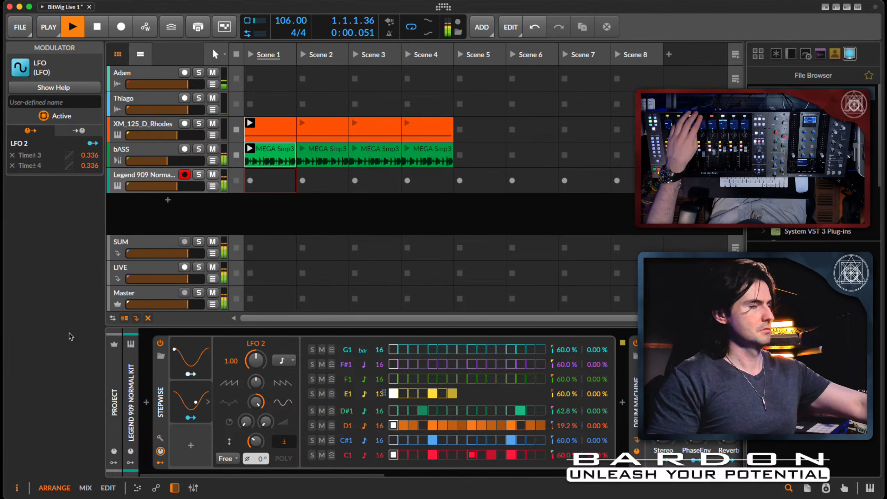
# - Audition the beat, temporarily muting the C1 lane and the Legend 909 track for comparison
pyautogui.press('space')
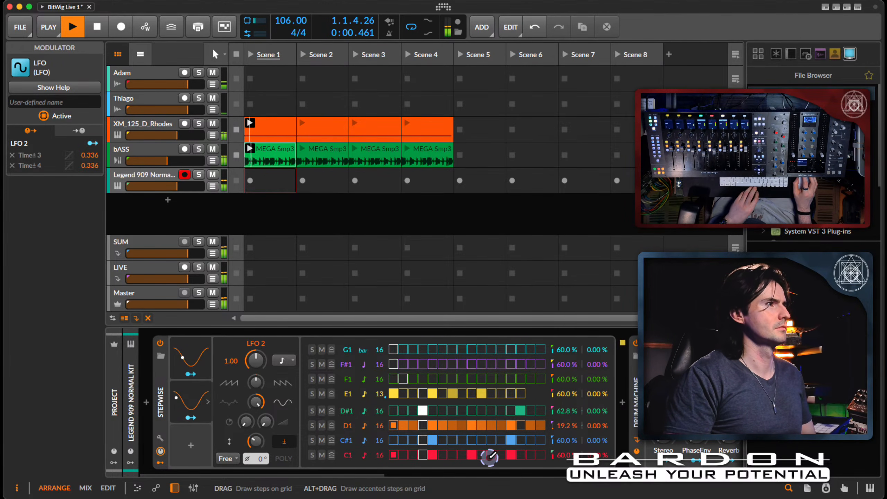
pyautogui.press('space')
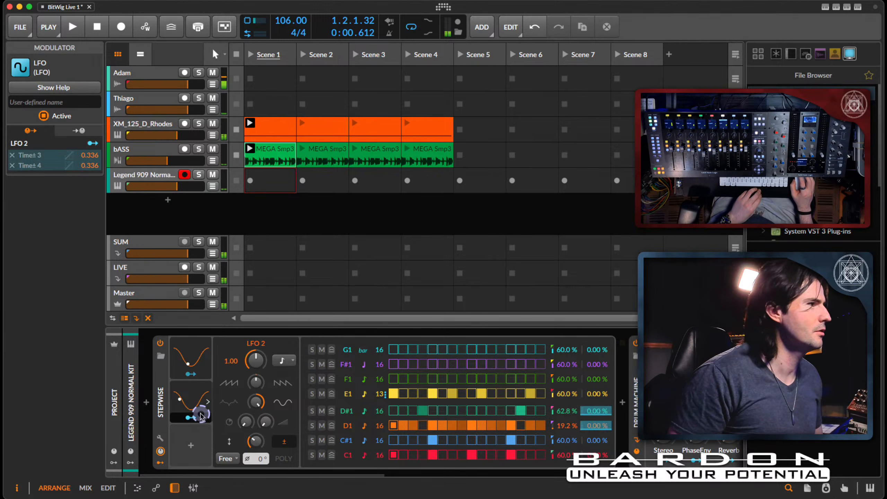
pyautogui.click(321, 455)
pyautogui.press('space')
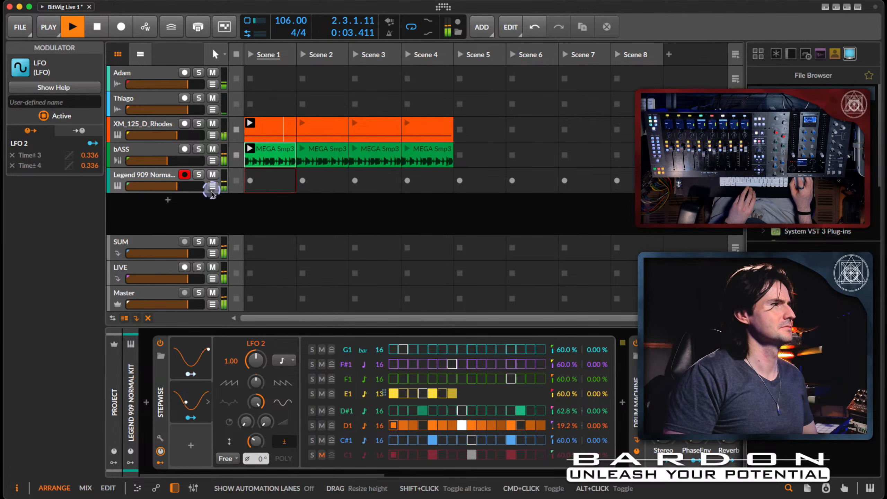
pyautogui.click(213, 174)
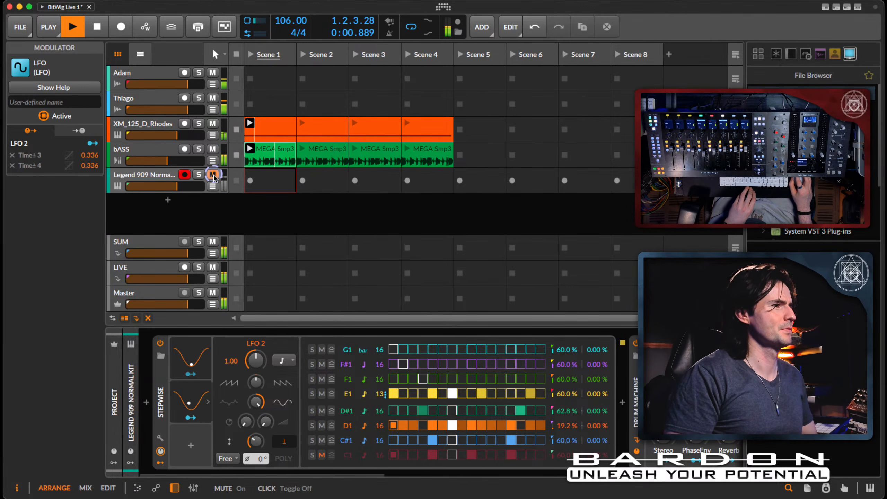
pyautogui.click(214, 176)
pyautogui.press('space')
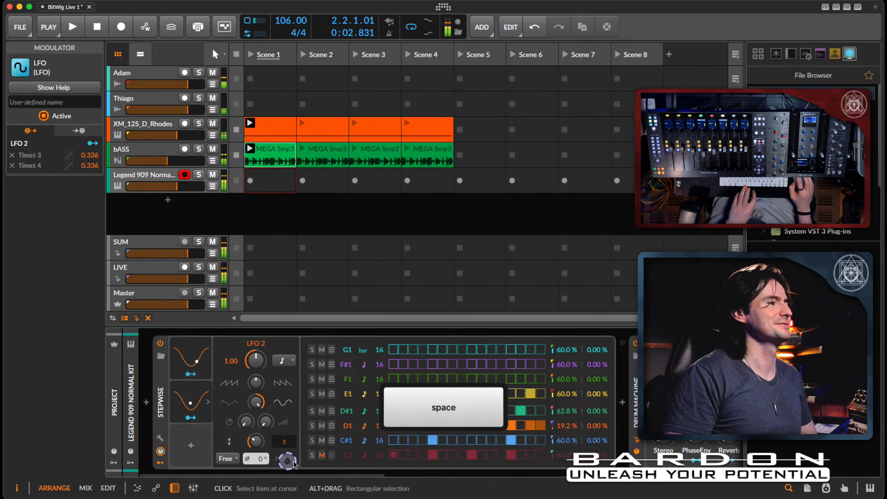
pyautogui.click(322, 455)
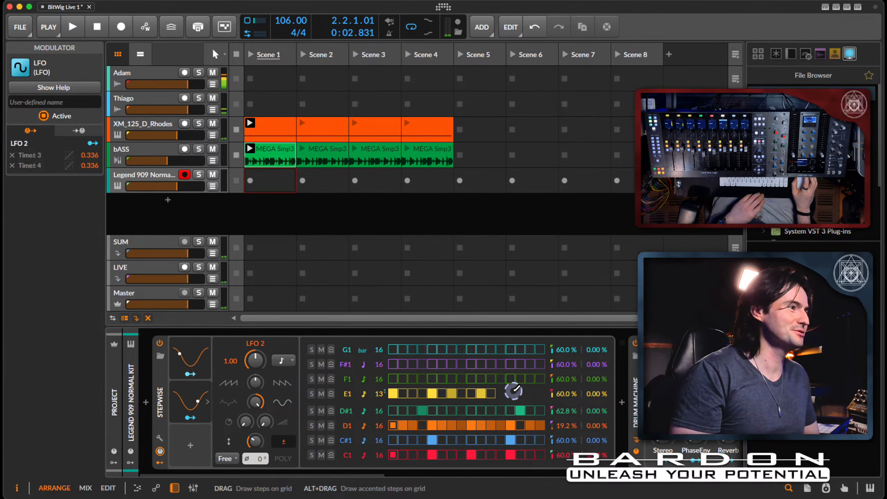
# - Remove the fifth step from the E1 lane, set that lane's velocity to 38.4 %, and audition the beat
pyautogui.hscroll(2, 559, 393)
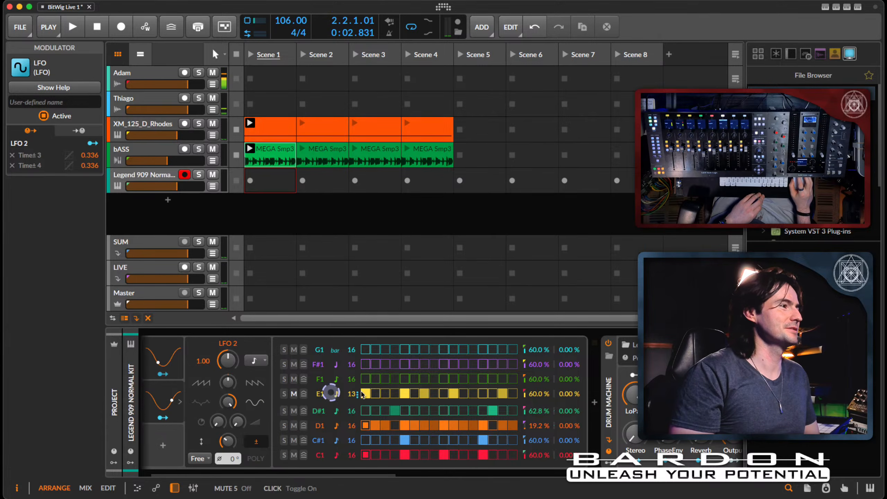
pyautogui.hscroll(10, 370, 394)
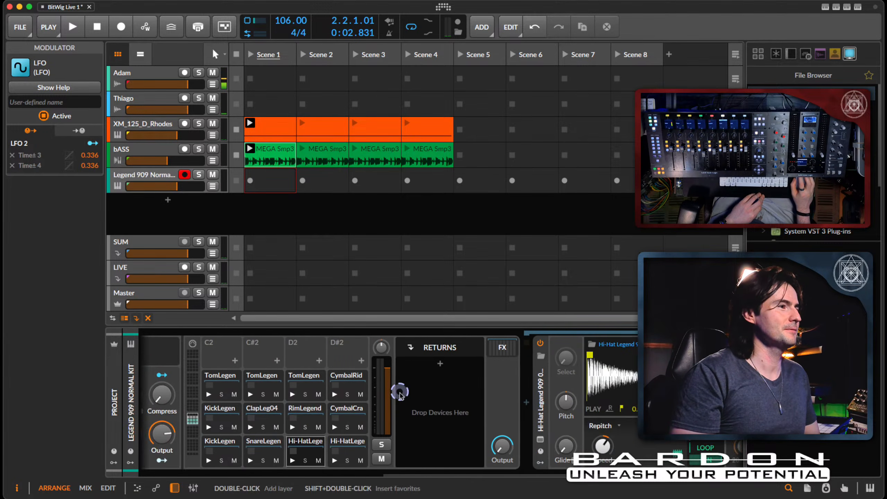
pyautogui.hscroll(-10, 401, 395)
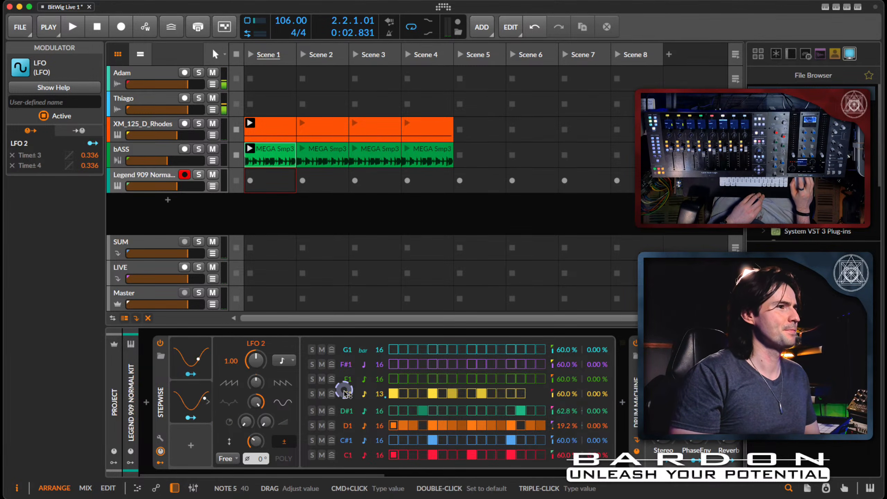
pyautogui.click(435, 393)
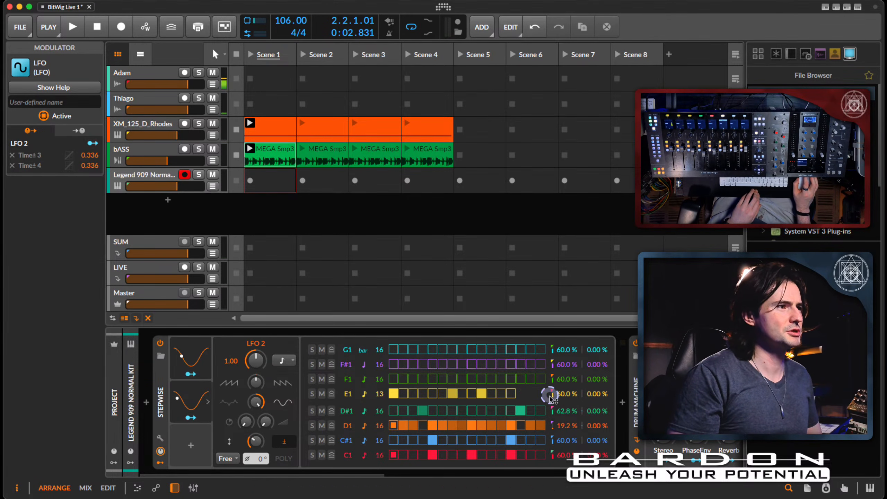
pyautogui.moveTo(562, 394); pyautogui.dragTo(562, 396)
pyautogui.hscroll(15, 560, 361)
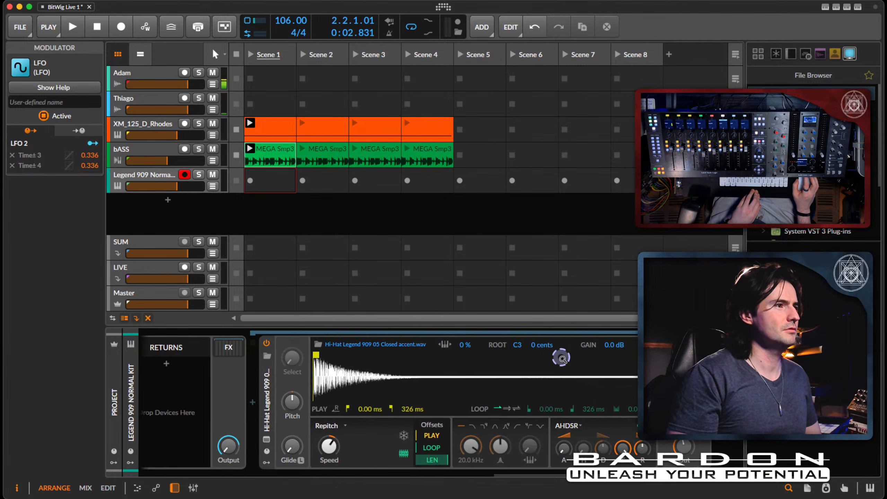
pyautogui.hscroll(-15, 562, 359)
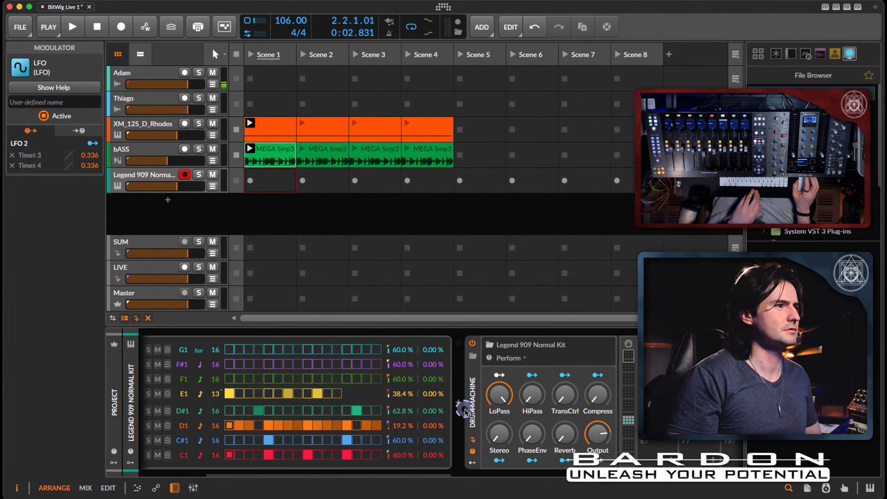
pyautogui.press('space')
pyautogui.press('space')
pyautogui.press('space')
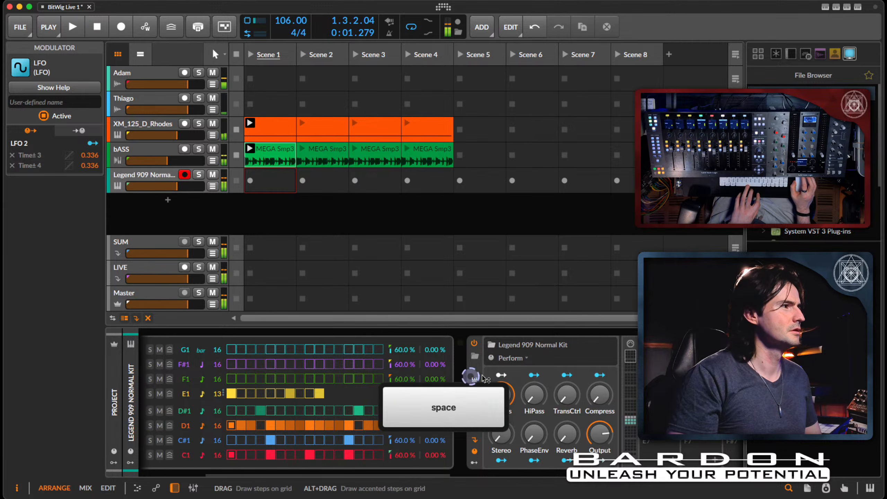
# - Open the KickLegend pad's Sampler in the Drum Machine and set its output to about -9.4 dB while the beat plays
pyautogui.hscroll(5, 486, 374)
pyautogui.hscroll(2, 486, 371)
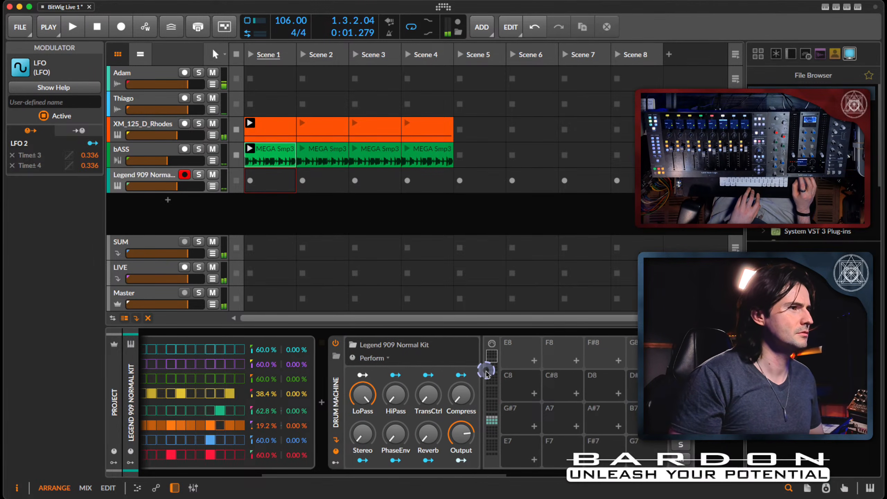
pyautogui.click(491, 418)
pyautogui.click(562, 421)
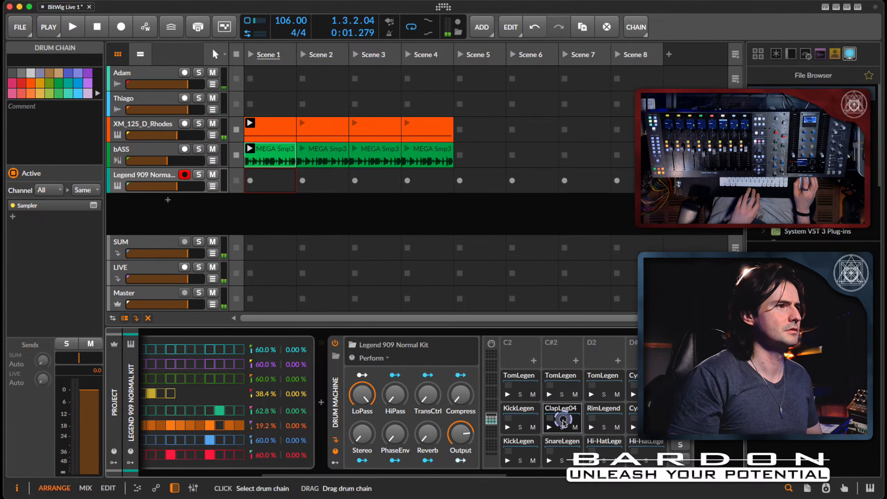
pyautogui.click(528, 425)
pyautogui.hscroll(8, 537, 419)
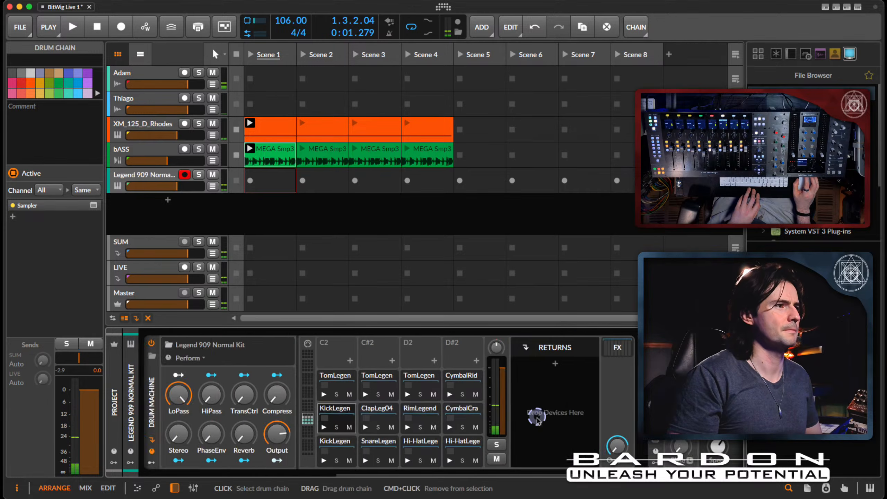
pyautogui.hscroll(16, 537, 419)
pyautogui.hscroll(-14, 537, 419)
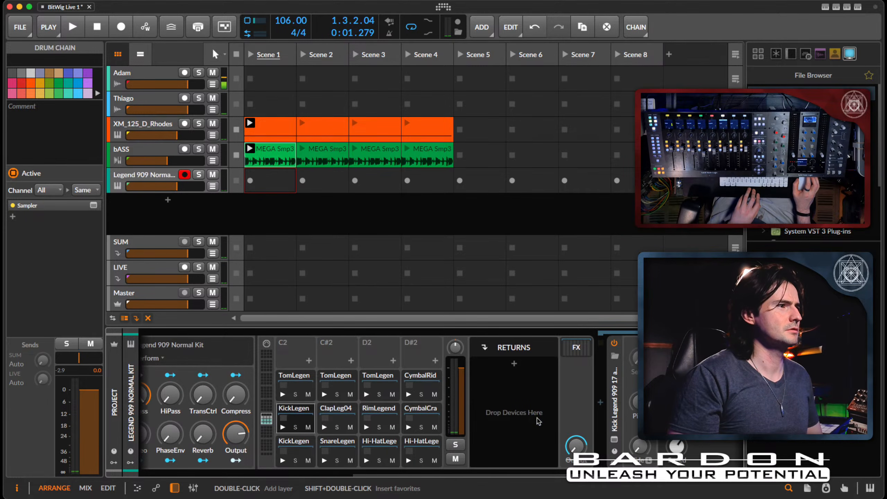
pyautogui.hscroll(14, 538, 421)
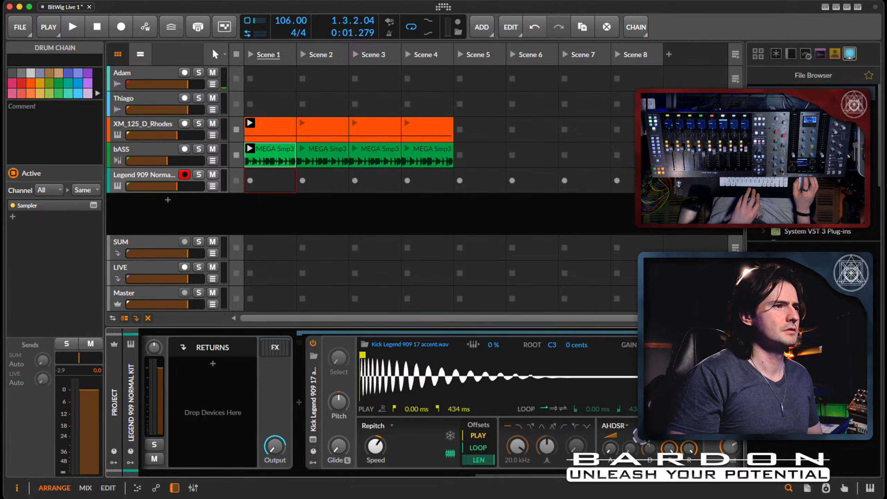
pyautogui.hscroll(1, 654, 455)
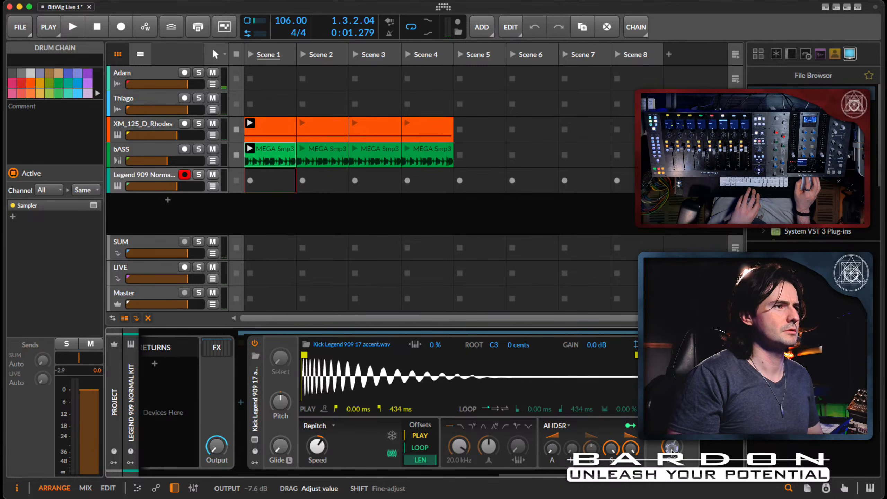
pyautogui.press('space')
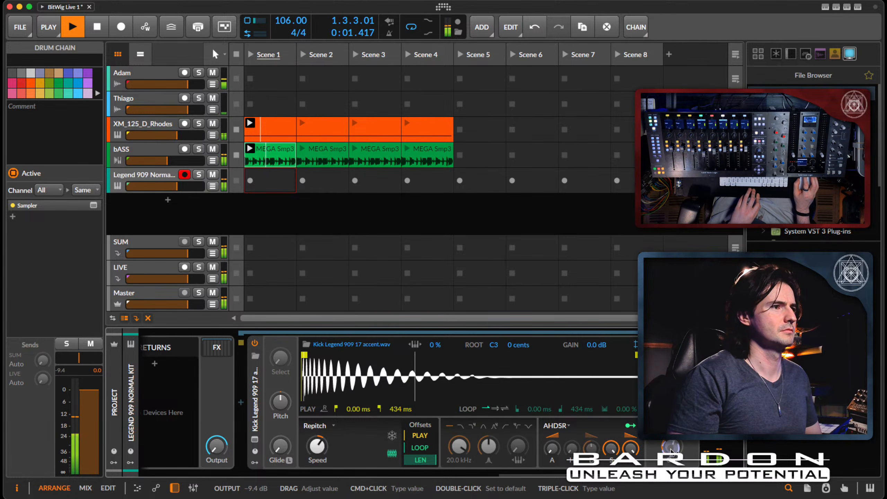
pyautogui.moveTo(671, 451); pyautogui.dragTo(672, 448)
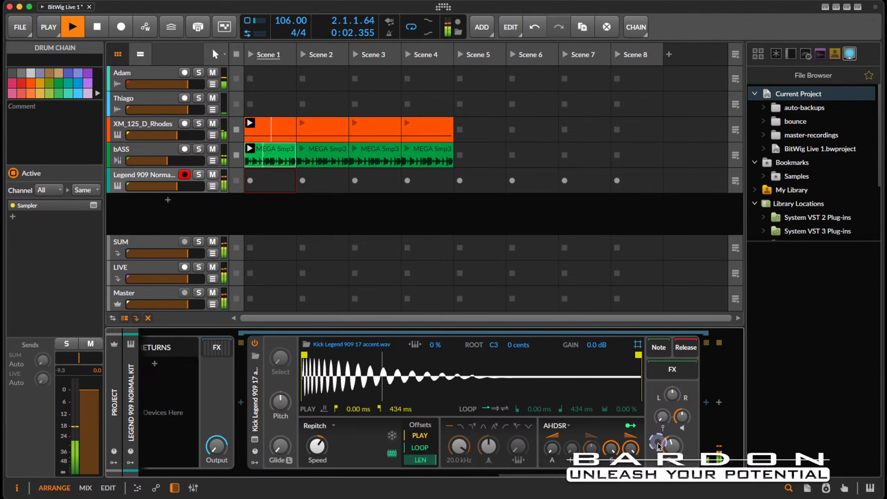
# - Audition the beat against the other scenes in turn, return to Scene 1, and stop playback
pyautogui.click(356, 55)
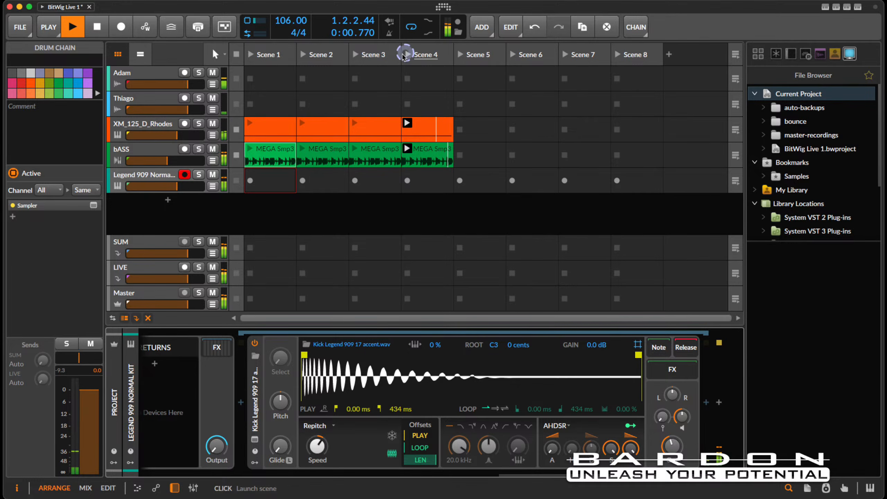
pyautogui.click(304, 56)
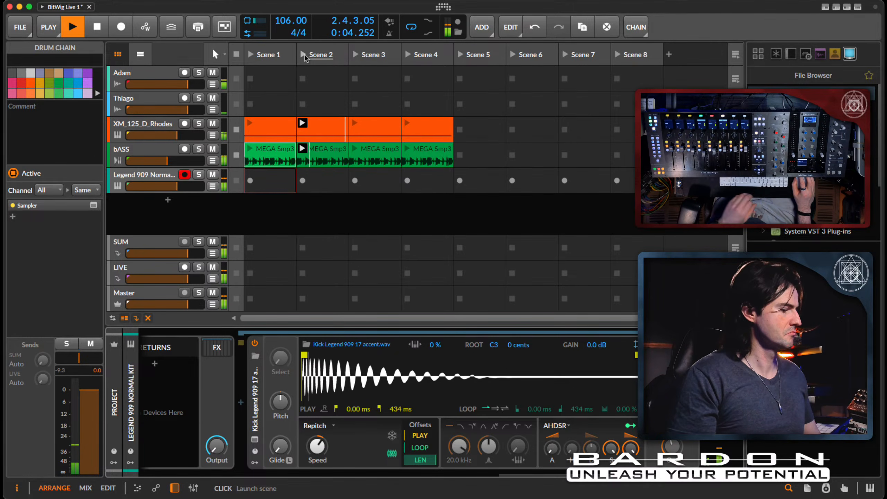
pyautogui.click(275, 56)
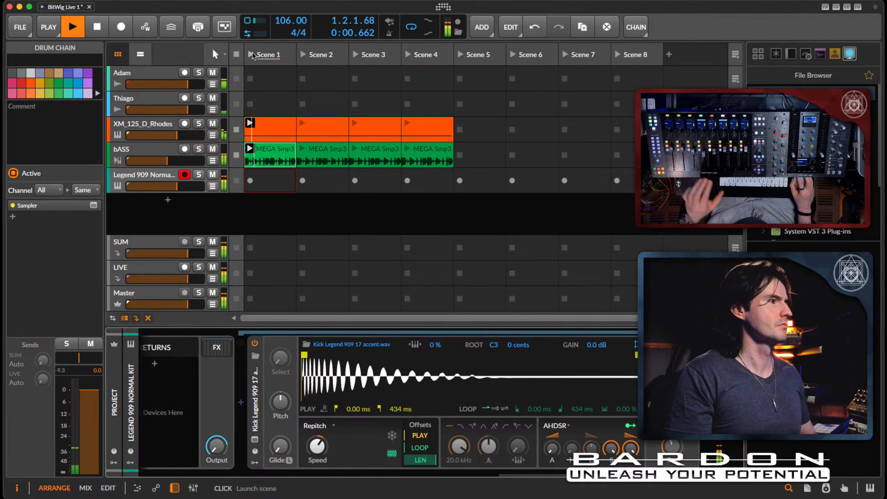
pyautogui.press('space')
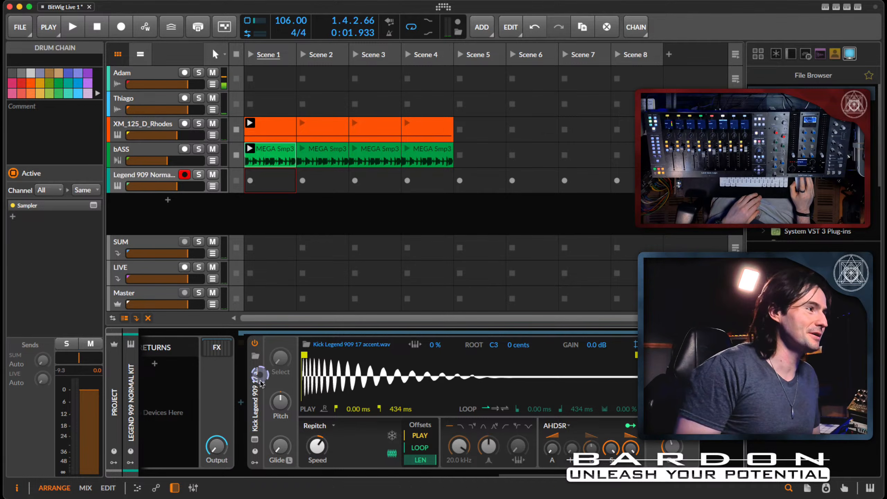
# - Return to Stepwise and fine-tune LFO 2's amount while auditioning the beat, ending with playback stopped
pyautogui.hscroll(-10, 258, 379)
pyautogui.hscroll(-10, 258, 380)
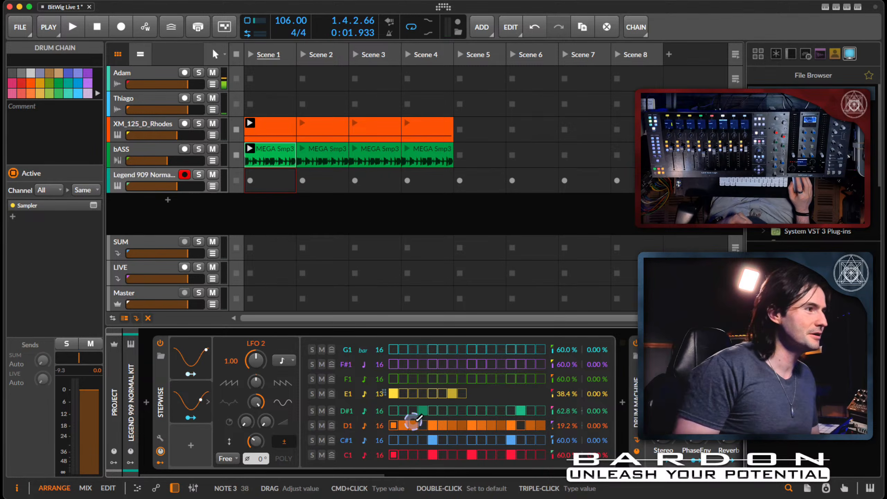
pyautogui.hscroll(5, 459, 352)
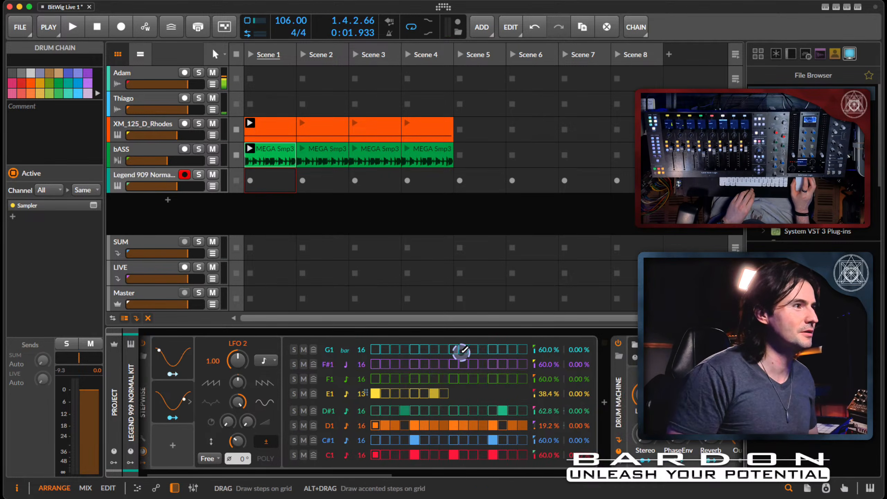
pyautogui.hscroll(-5, 301, 418)
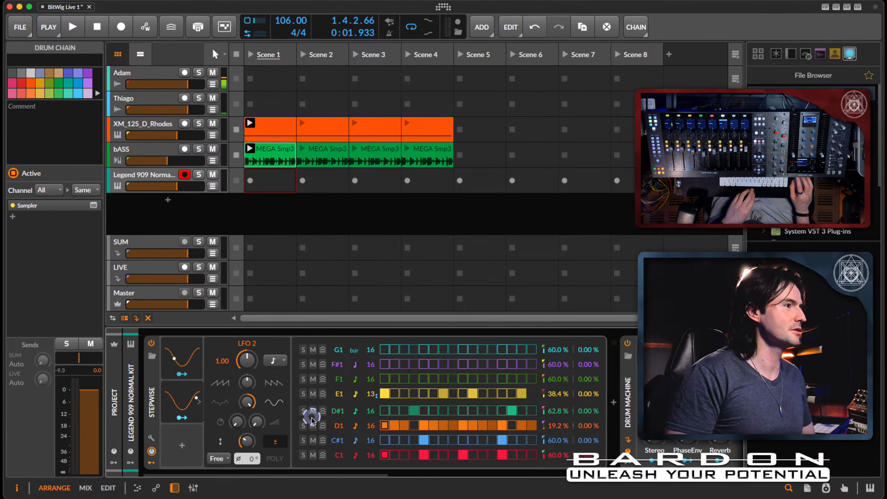
pyautogui.click(208, 403)
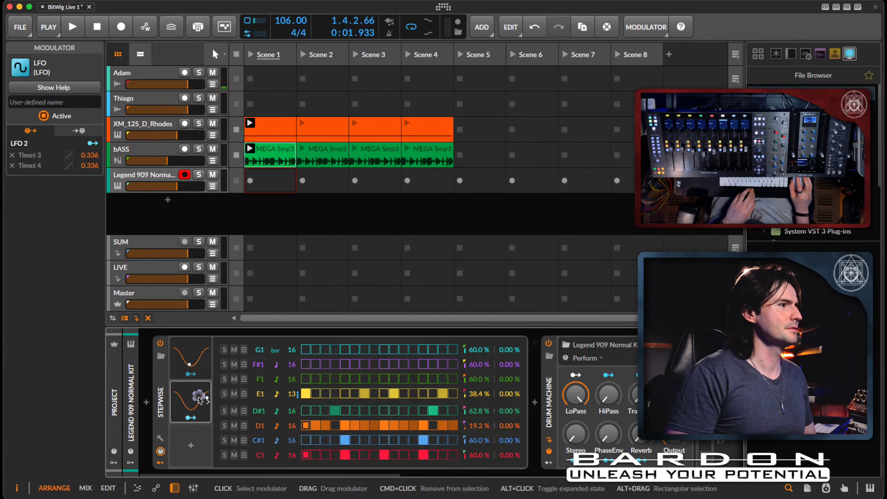
pyautogui.click(198, 399)
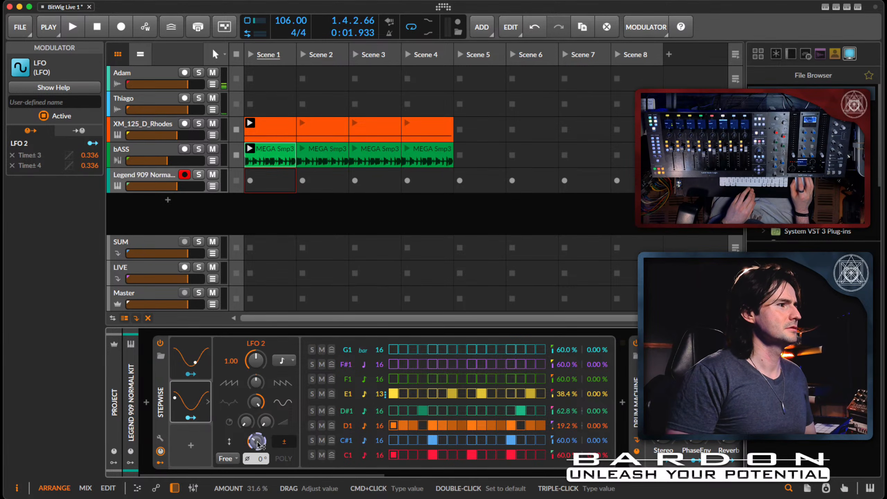
pyautogui.press('space')
pyautogui.moveTo(256, 444); pyautogui.dragTo(257, 444)
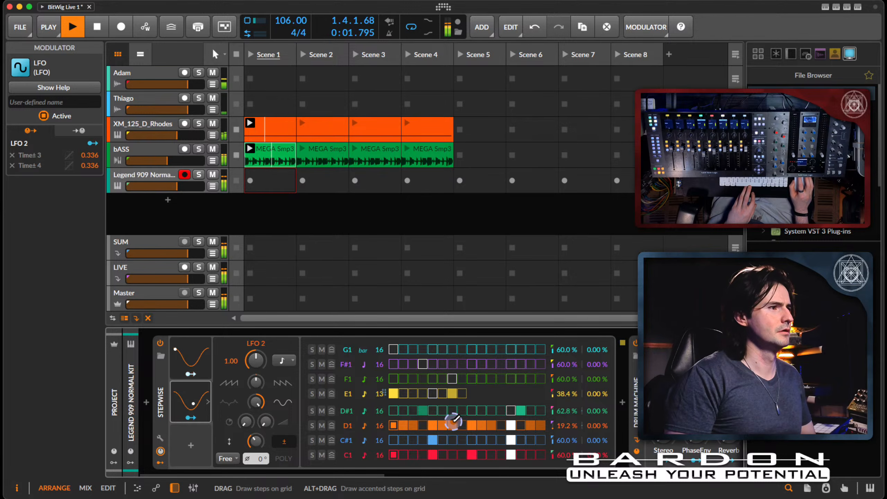
pyautogui.press('space')
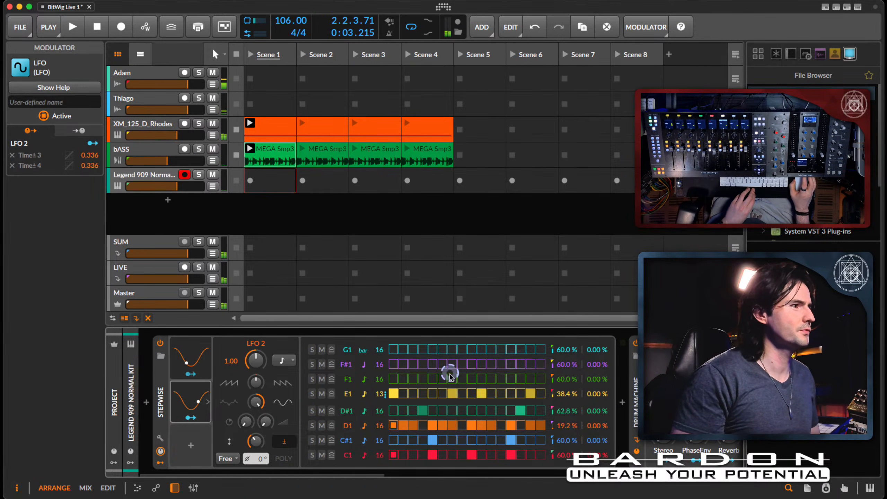
# - Audition the ride, crash, rim, clap and tom pads of the Legend 909 kit individually
pyautogui.hscroll(10, 450, 376)
pyautogui.hscroll(3, 450, 376)
pyautogui.moveTo(456, 423); pyautogui.dragTo(454, 416)
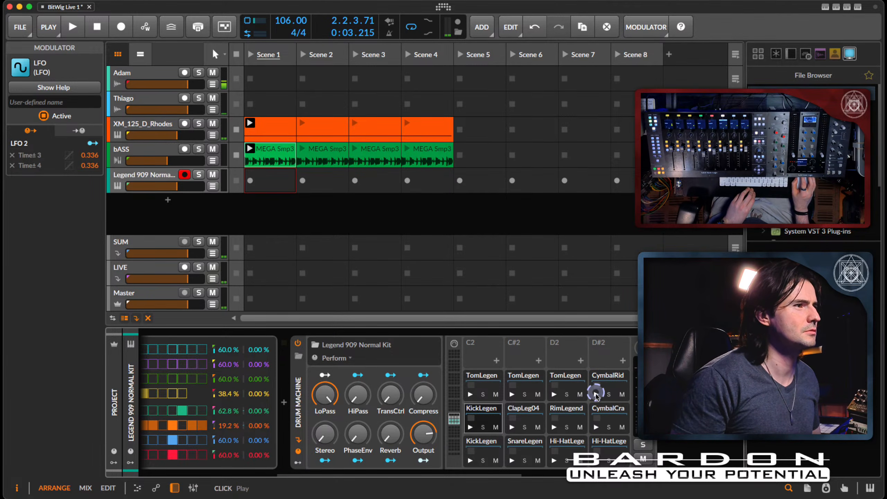
pyautogui.click(595, 394)
pyautogui.click(594, 427)
pyautogui.click(553, 427)
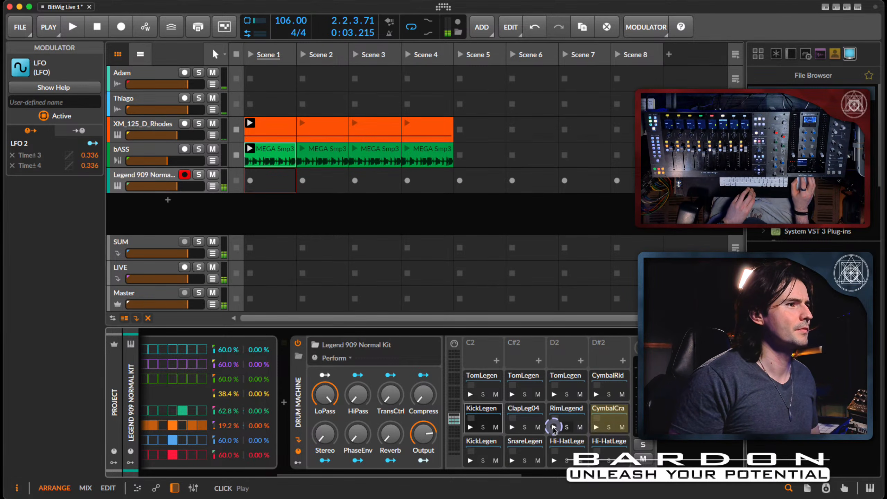
pyautogui.click(512, 427)
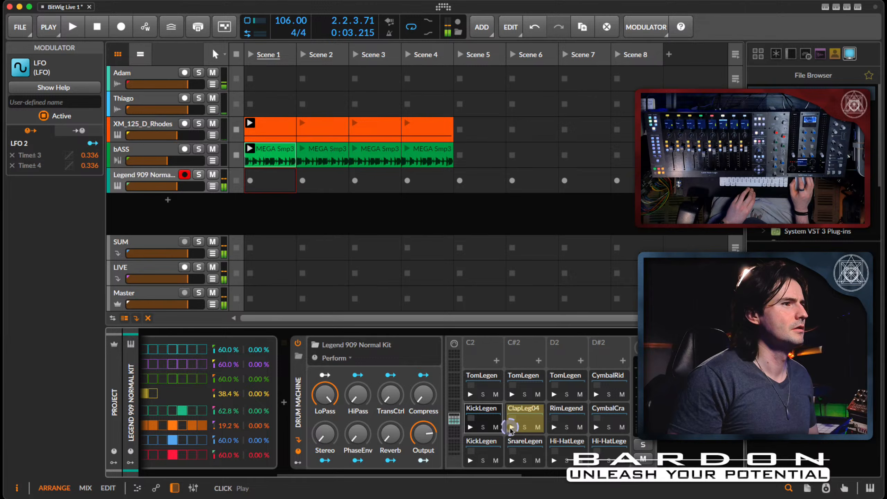
pyautogui.click(553, 426)
pyautogui.click(553, 426)
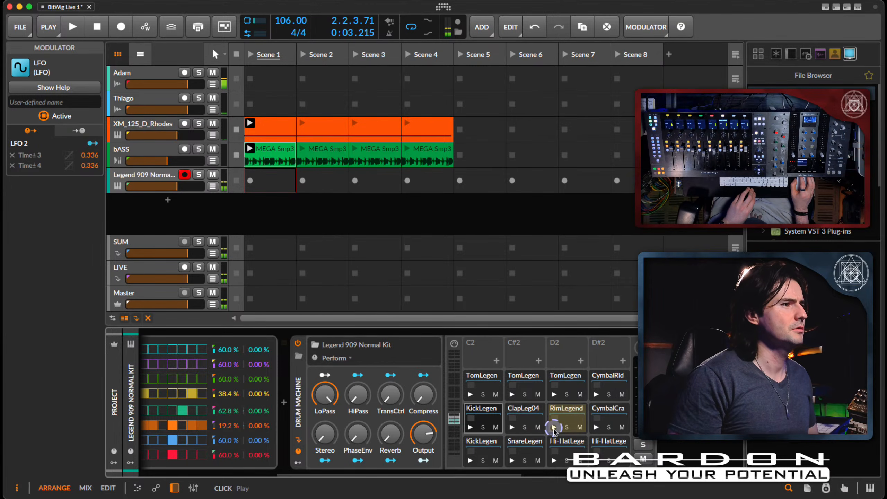
pyautogui.click(470, 394)
pyautogui.click(295, 364)
# - Add a hit on step 8 of the F1 lane and step 12 of the F#1 lane, and audition the pattern
pyautogui.hscroll(-8, 295, 364)
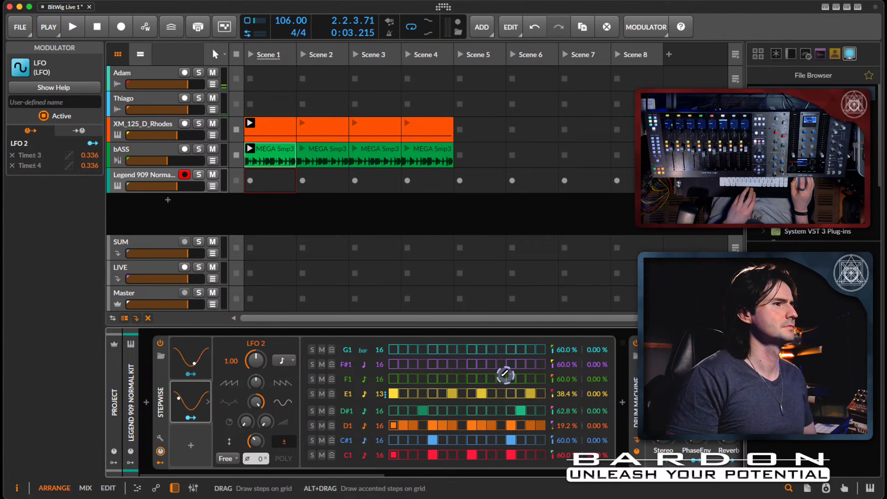
pyautogui.click(462, 379)
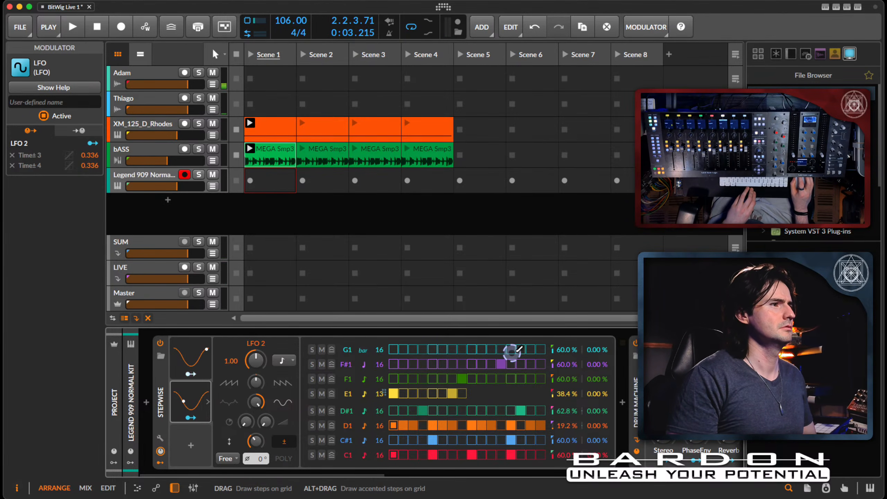
pyautogui.press('space')
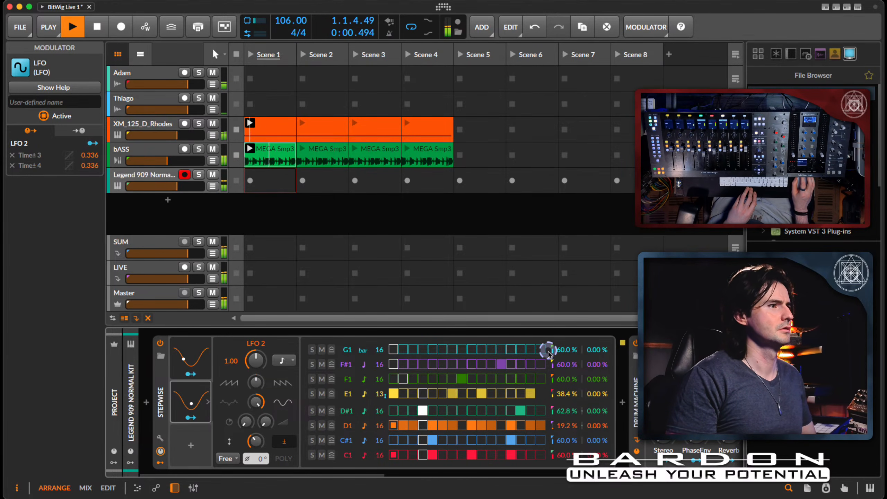
pyautogui.press('space')
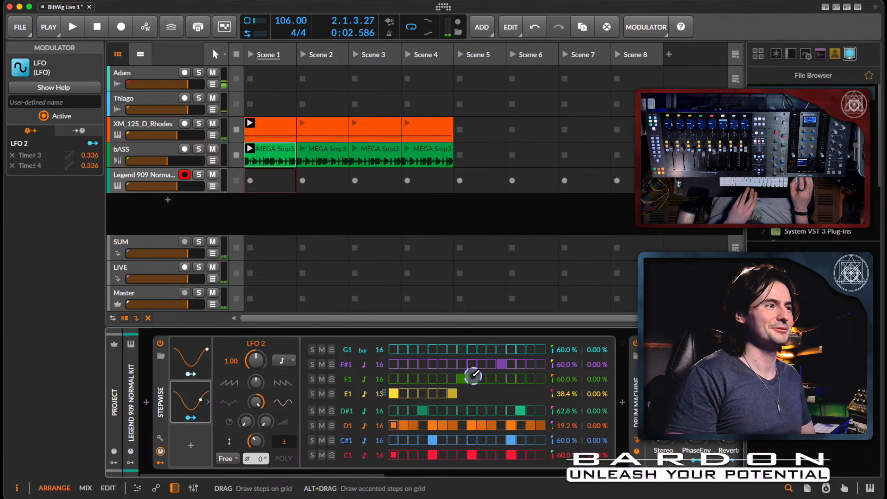
# - During playback, move the F1 lane's hit from step 8 to step 7, try one on step 13, and place it on step 15 instead
pyautogui.press('space')
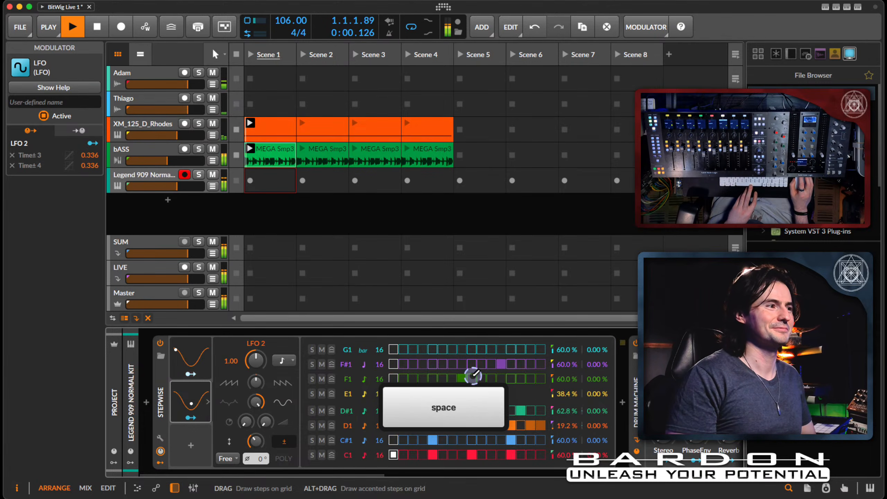
pyautogui.click(362, 379)
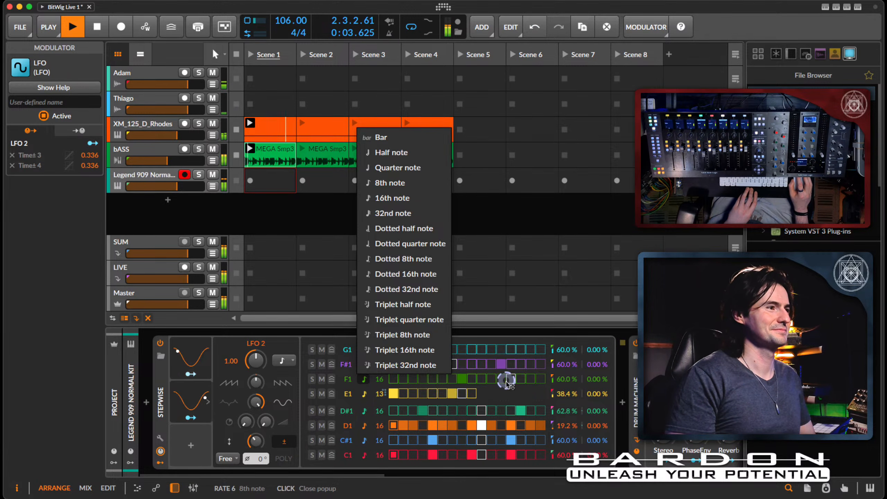
pyautogui.click(460, 384)
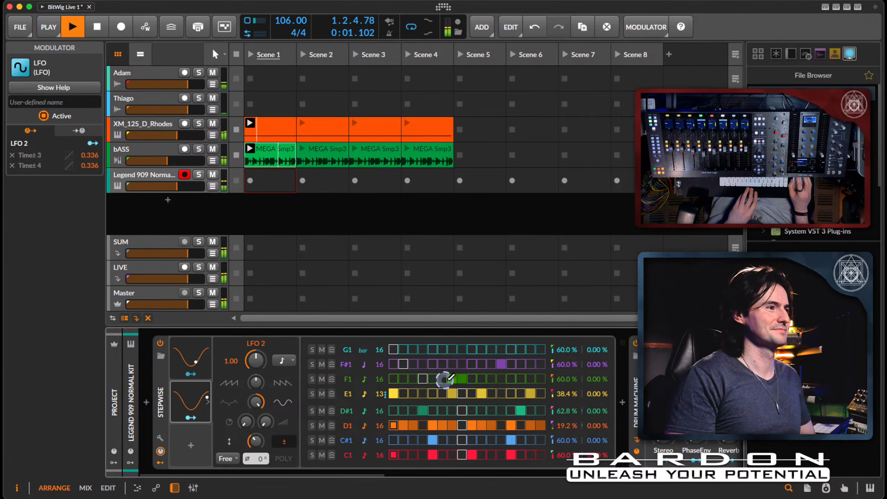
pyautogui.click(513, 380)
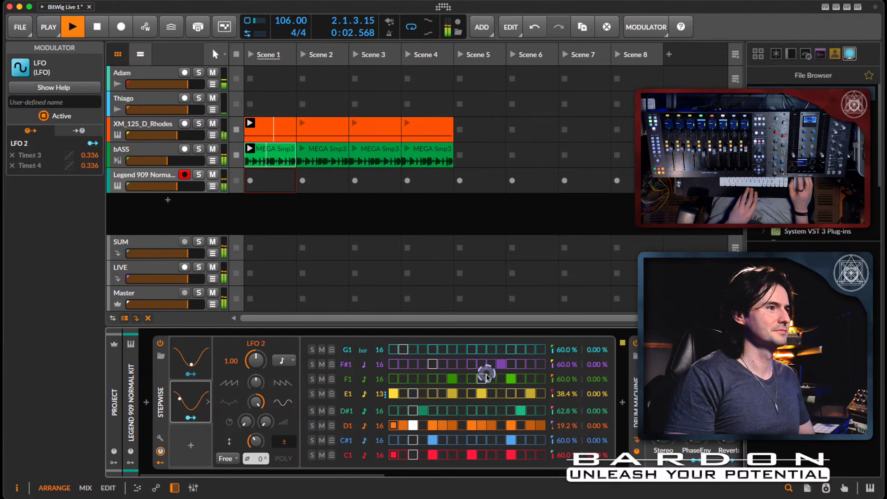
pyautogui.click(530, 380)
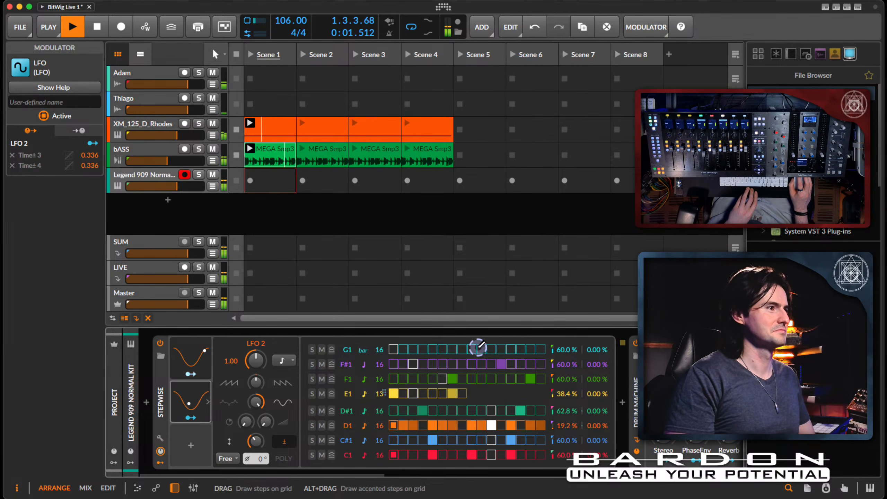
# - Try an extra F1 hit on step 9, replace it with one on step 8, and audition the beat
pyautogui.press('space')
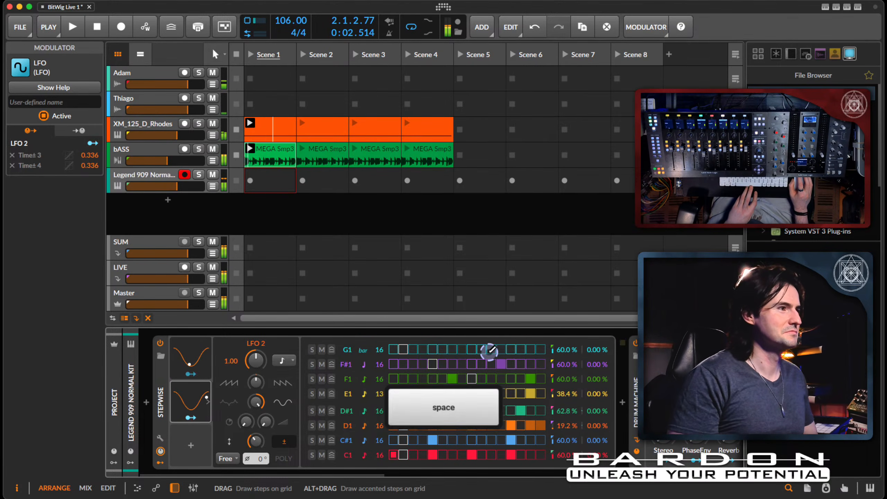
pyautogui.click(470, 379)
pyautogui.press('space')
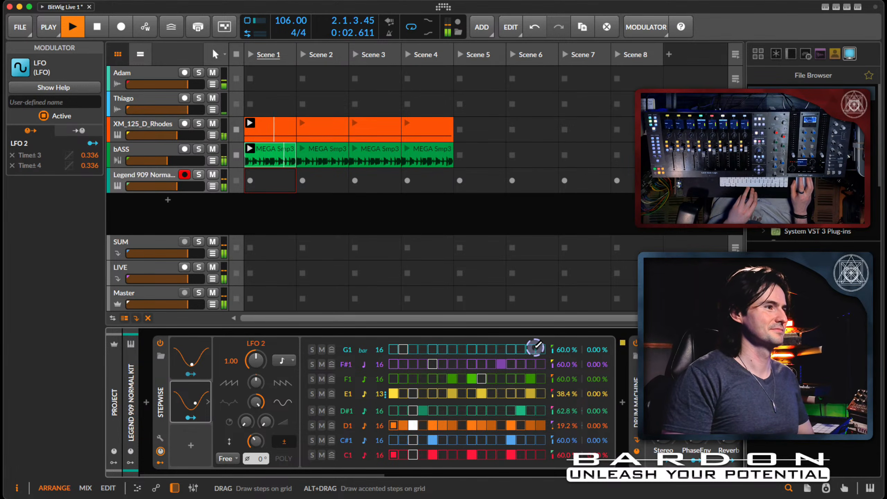
pyautogui.click(471, 378)
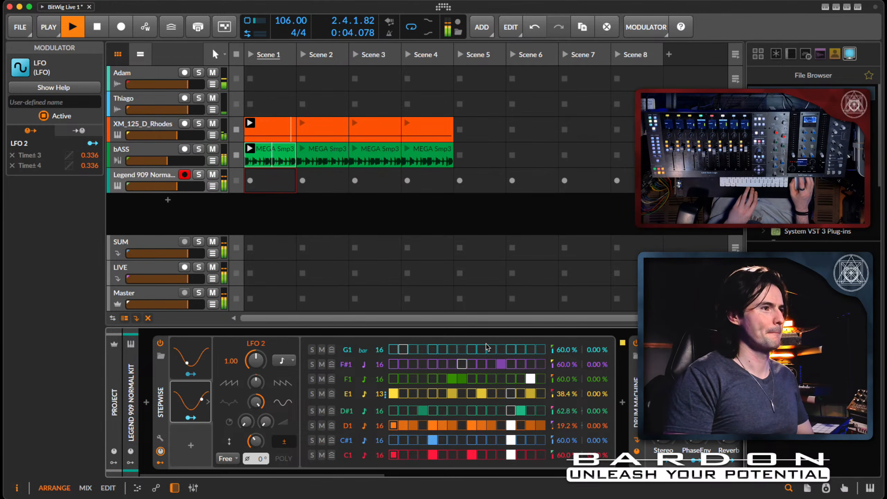
# - Move the F1 lane's hit from step 7 to step 9 and restart playback to audition the beat
pyautogui.press('space')
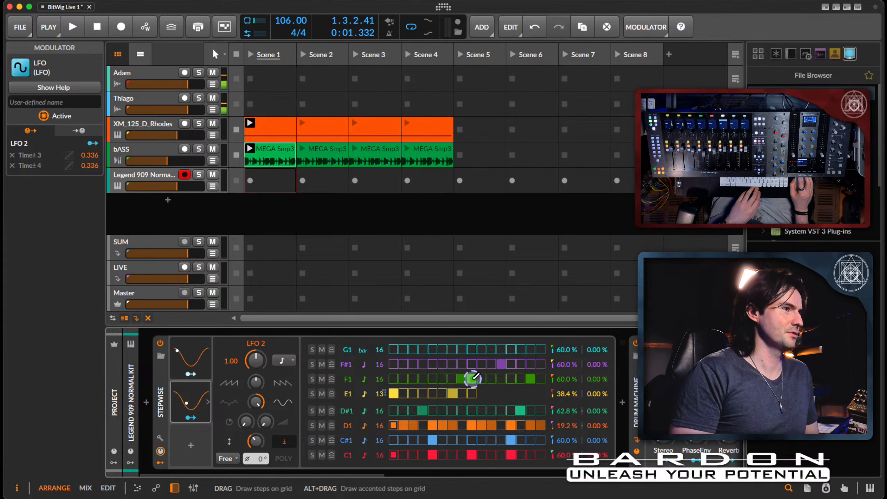
pyautogui.press('space')
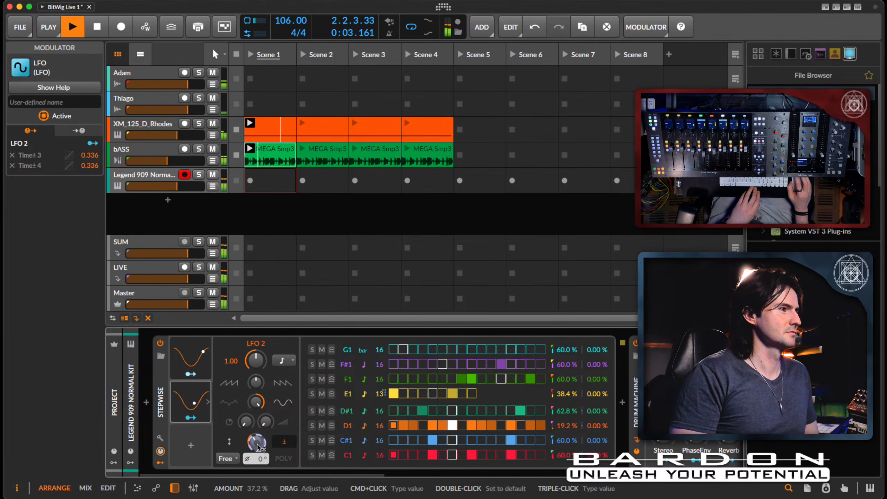
pyautogui.moveTo(257, 444); pyautogui.dragTo(258, 448)
pyautogui.click(421, 359)
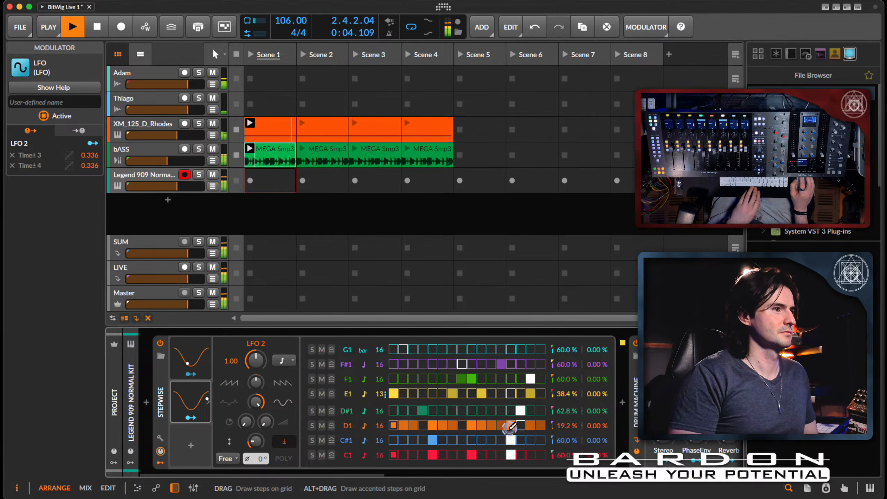
# - During playback, move the D#1 lane's hit from step 14 to step 13, audition the beat, and stop playback
pyautogui.click(512, 410)
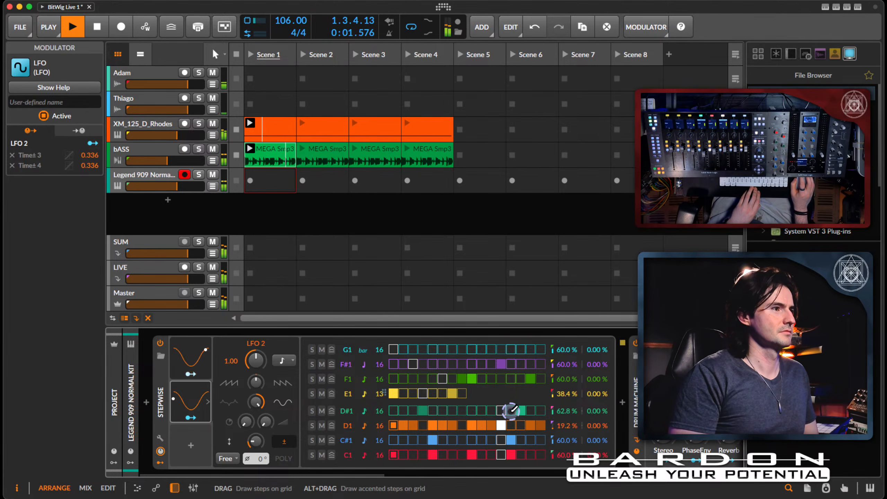
pyautogui.click(520, 412)
pyautogui.click(520, 426)
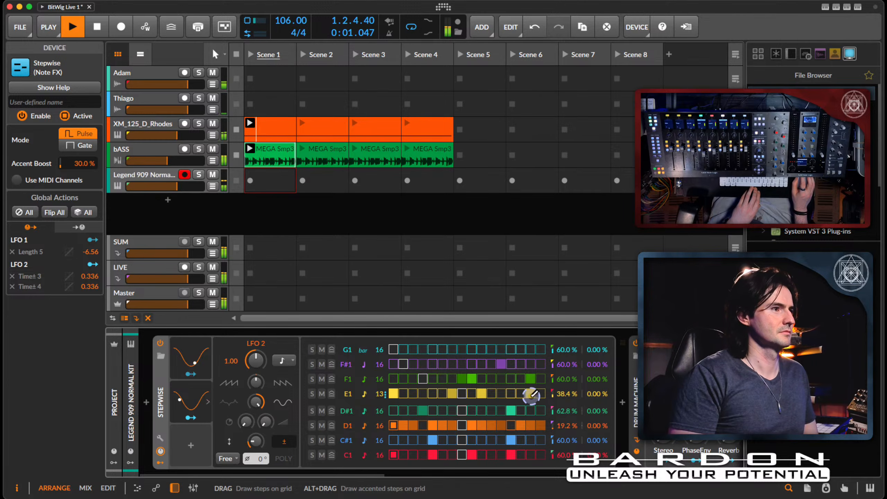
pyautogui.moveTo(531, 395)
pyautogui.mouseDown()
pyautogui.moveTo(541, 388)
pyautogui.moveTo(519, 377)
pyautogui.moveTo(534, 358)
pyautogui.mouseUp()
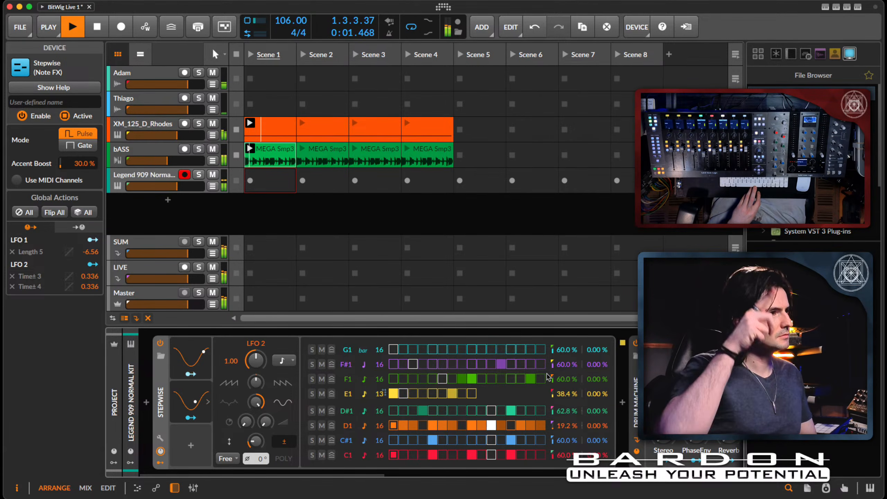
pyautogui.press('space')
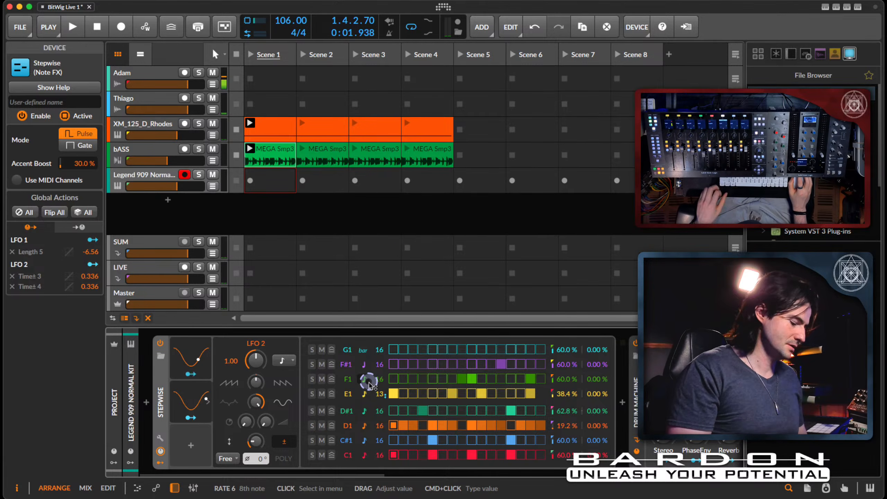
# - Examine the note rates of the F1 and E1 lanes and launch Scene 3
pyautogui.press('shift')
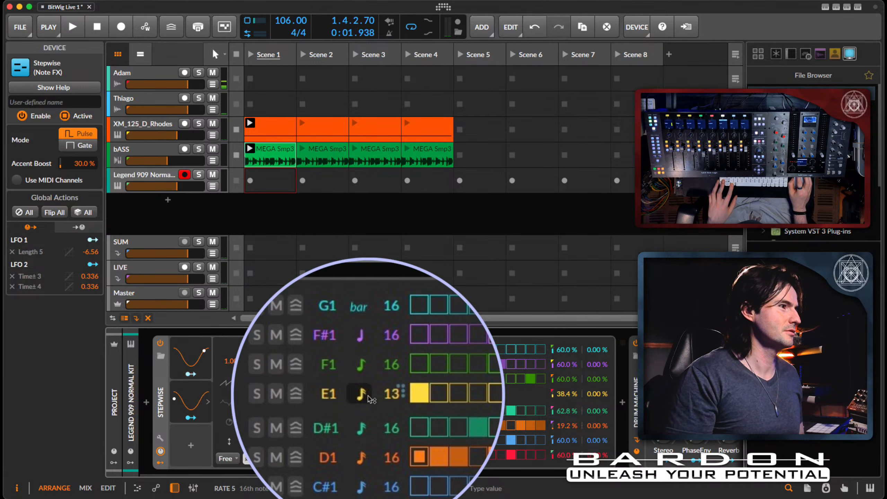
pyautogui.press('super')
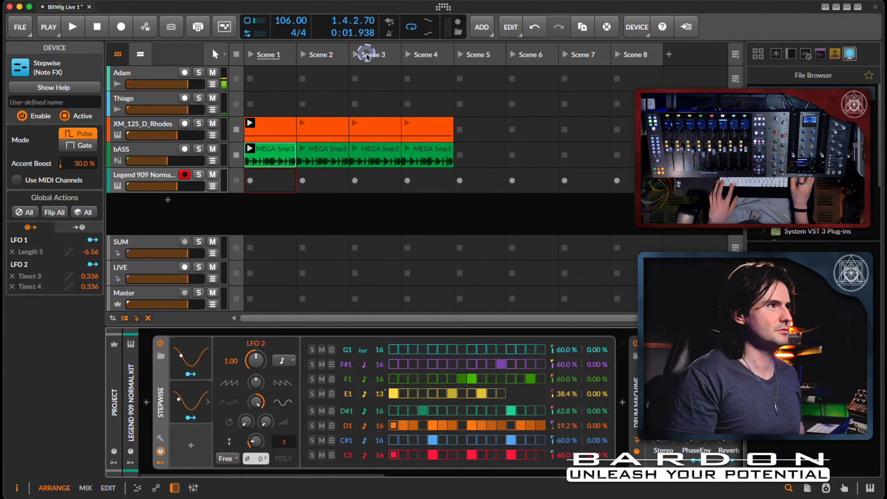
pyautogui.click(354, 56)
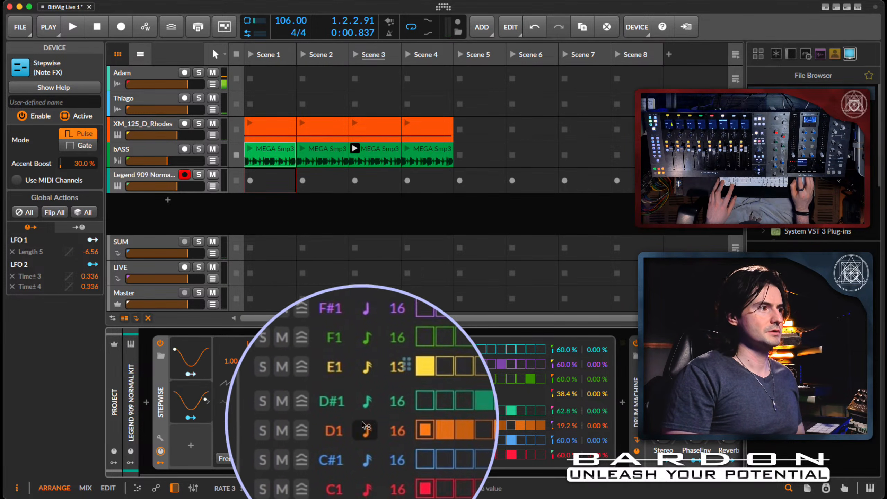
# - Inspect the note rates of the D1, E1, F#1 and G1 lanes up close
pyautogui.press('super')
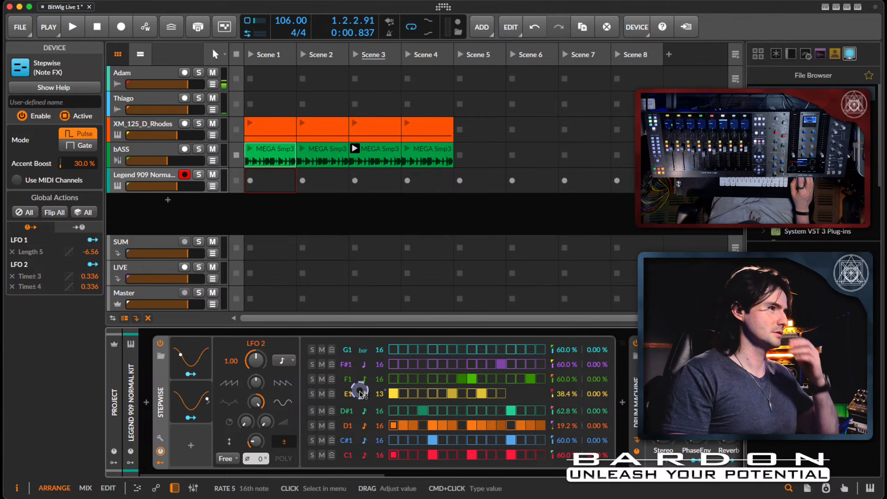
pyautogui.press('super')
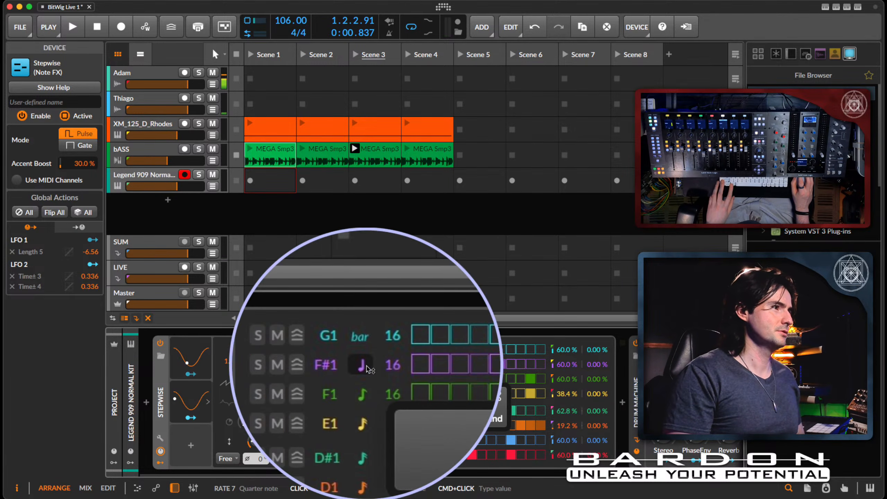
pyautogui.press('super')
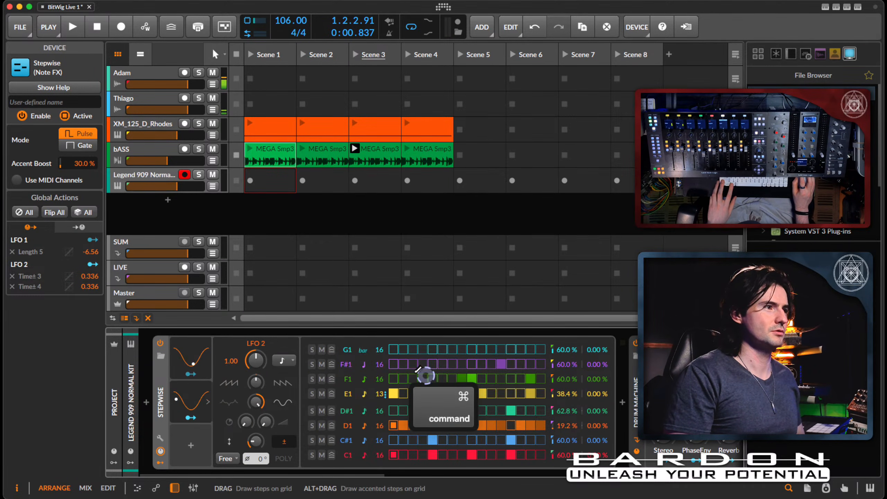
pyautogui.press('super')
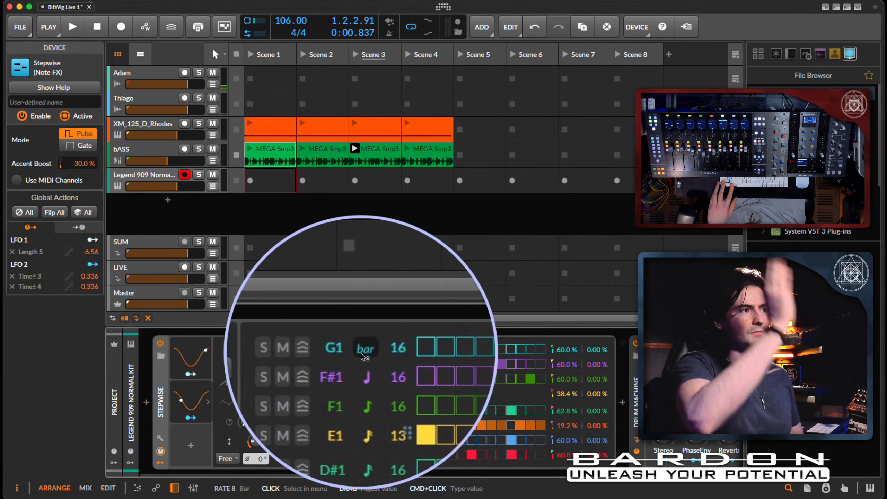
pyautogui.press('super')
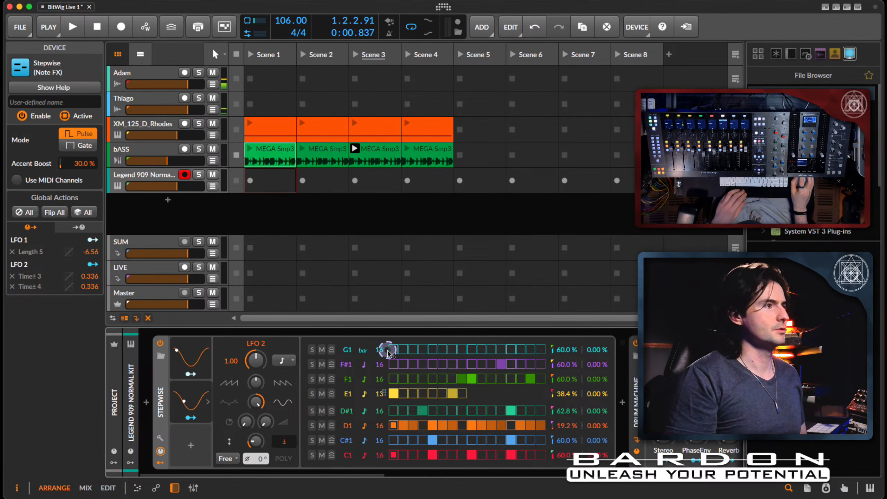
# - Add a hit on step 1 of the G1 lane, audition it, and set the lane's rate to Bar
pyautogui.press('space')
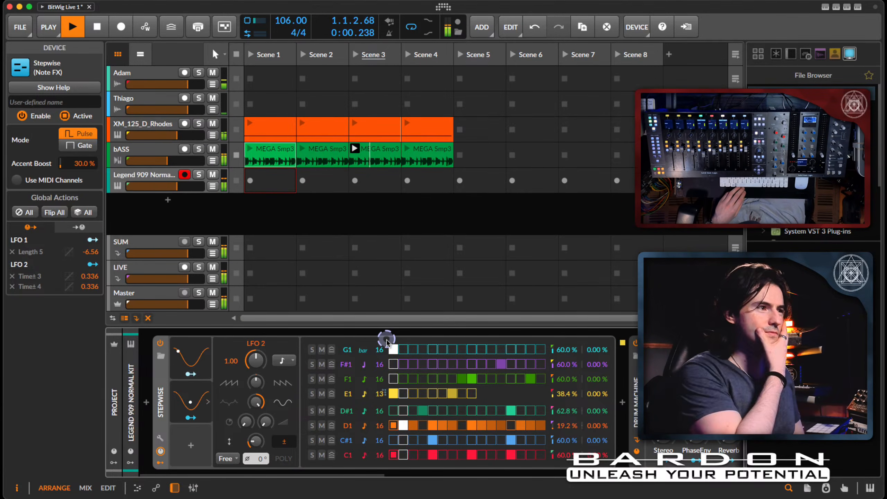
pyautogui.press('space')
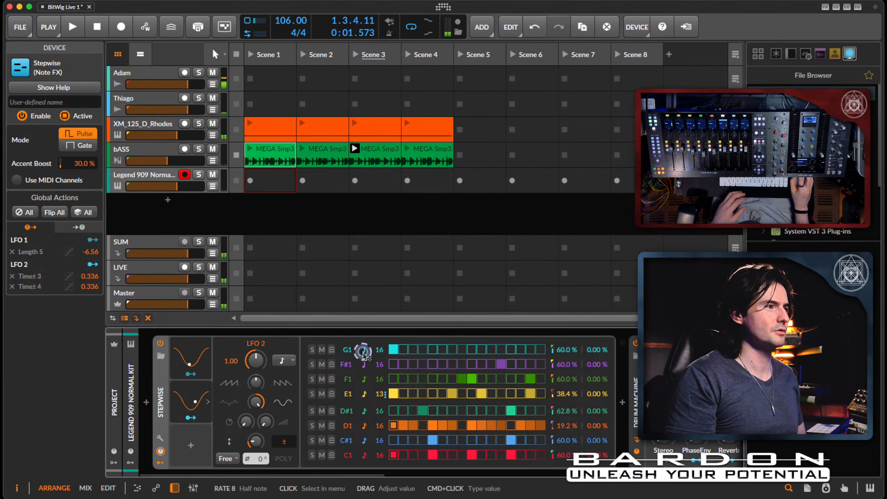
pyautogui.click(363, 350)
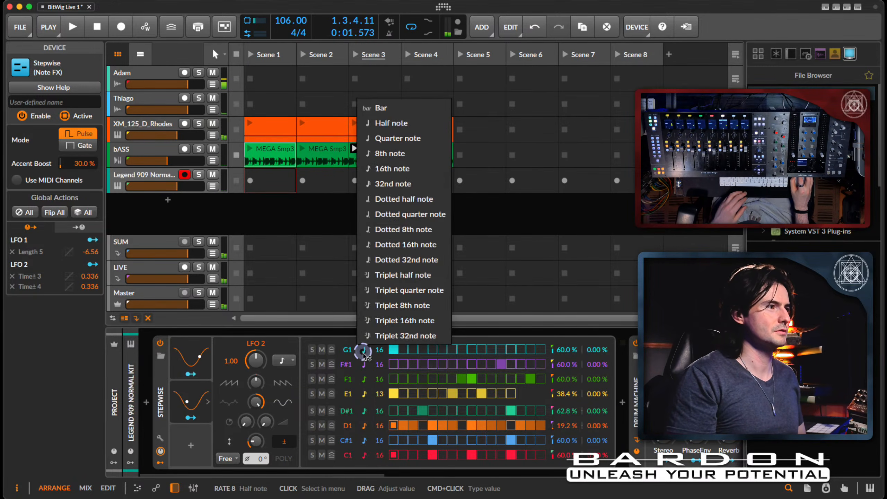
pyautogui.click(412, 108)
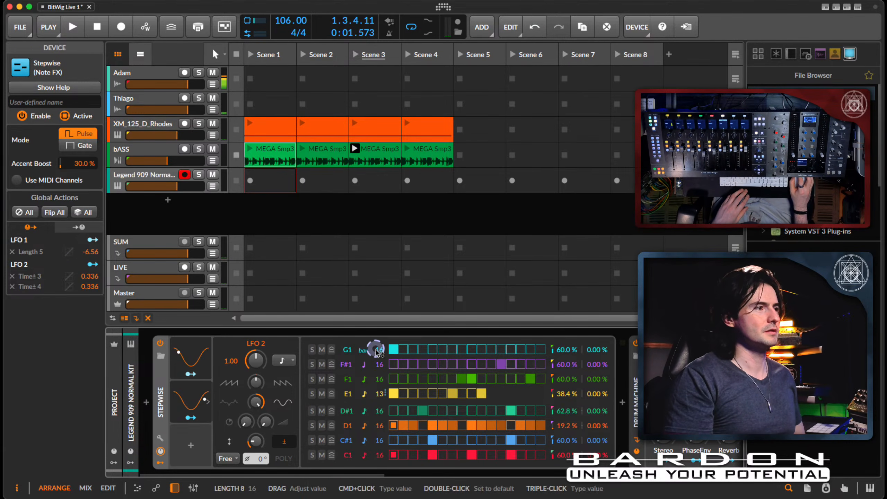
pyautogui.moveTo(375, 350); pyautogui.dragTo(381, 354)
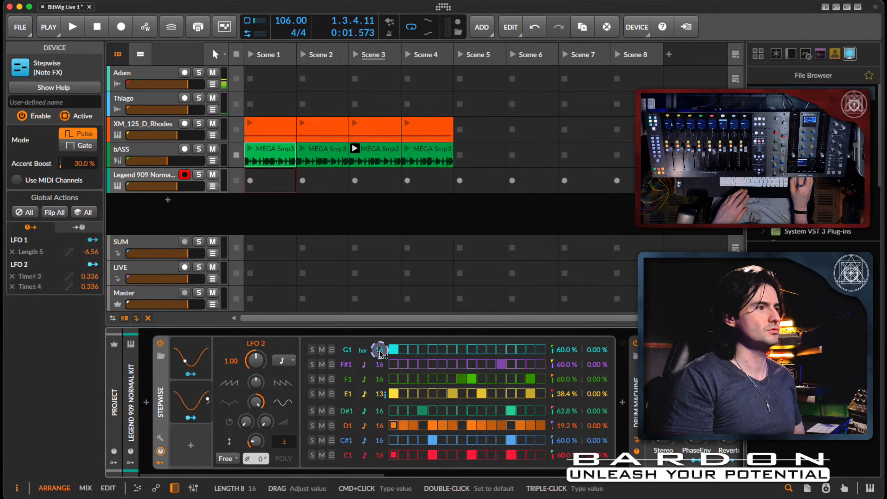